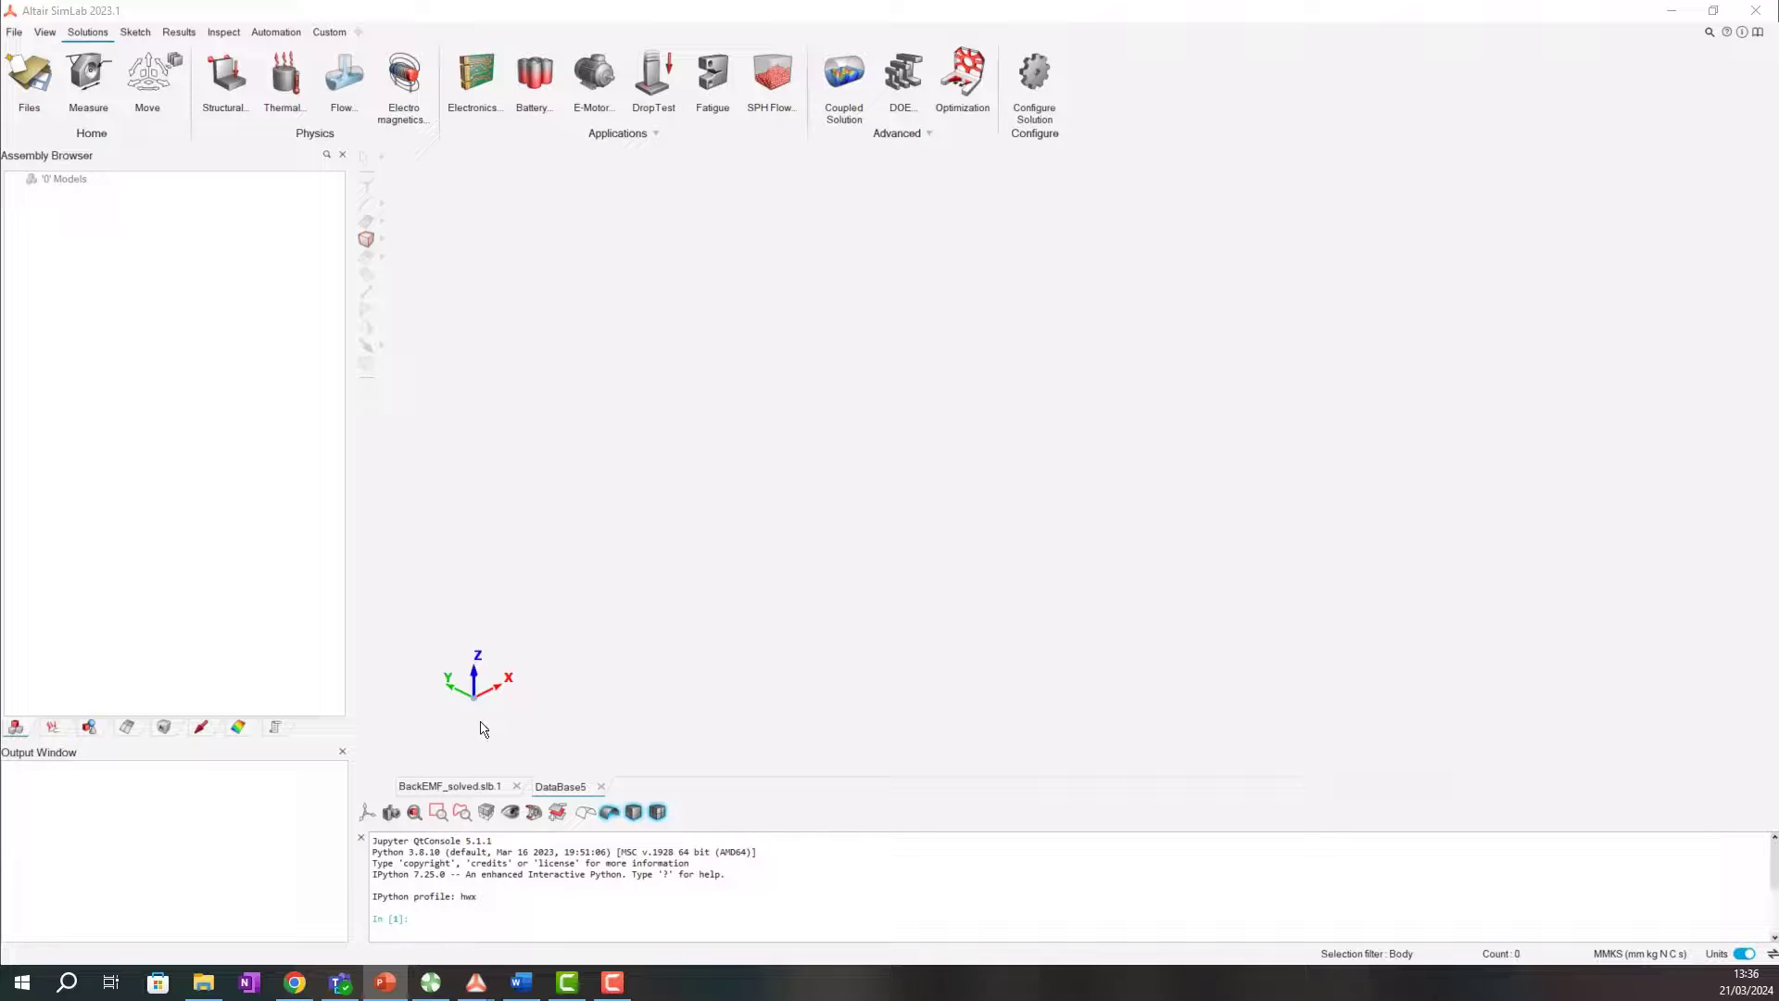
Create a 3D Magnetic Transient solution and start the Create AFM axial flux machine form.
click(408, 74)
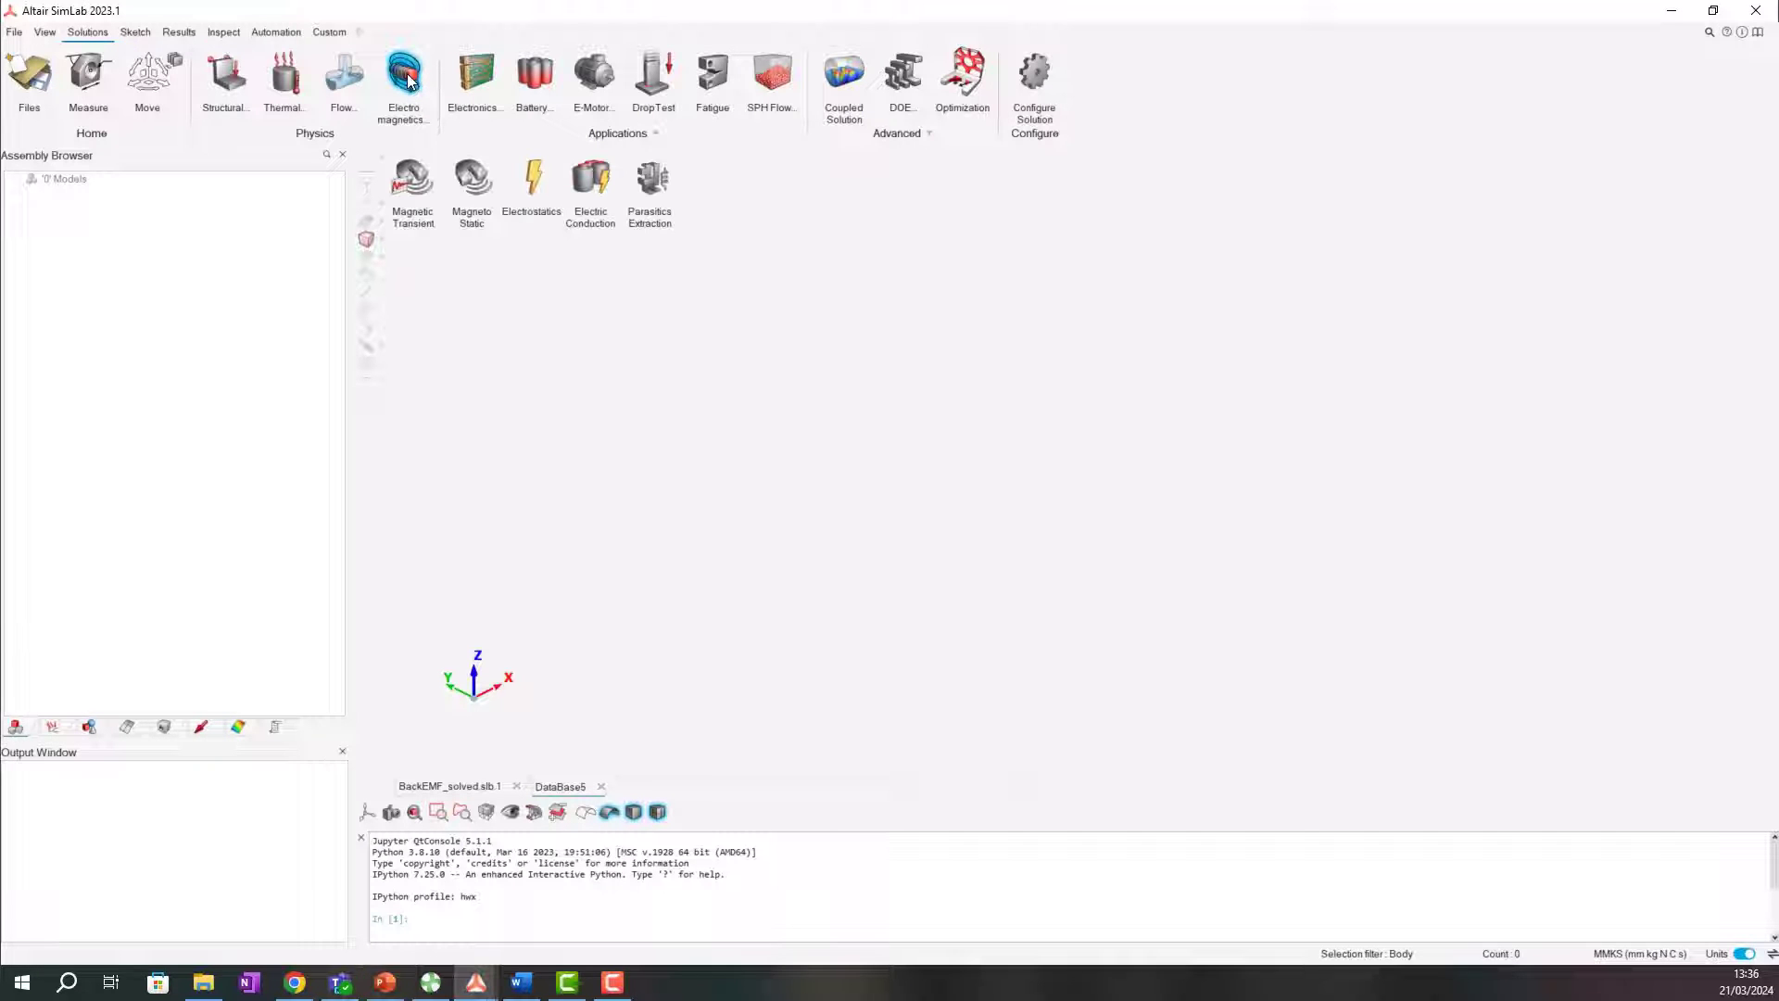
click(414, 188)
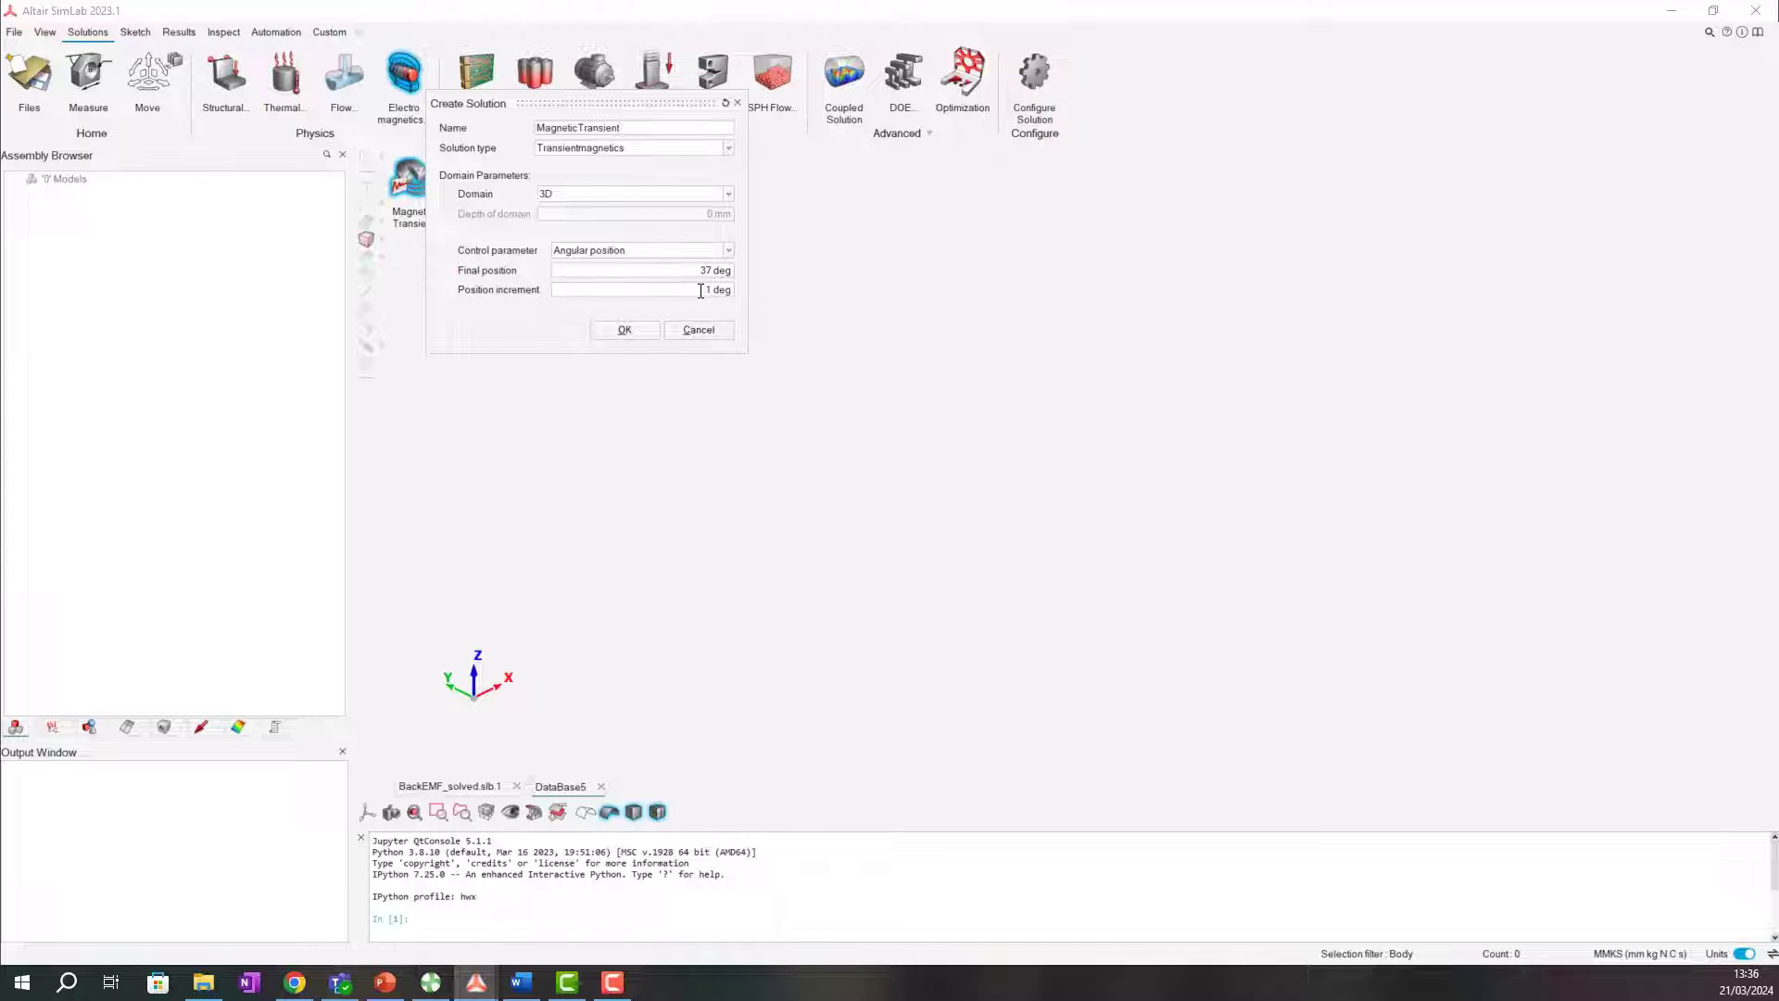
click(624, 330)
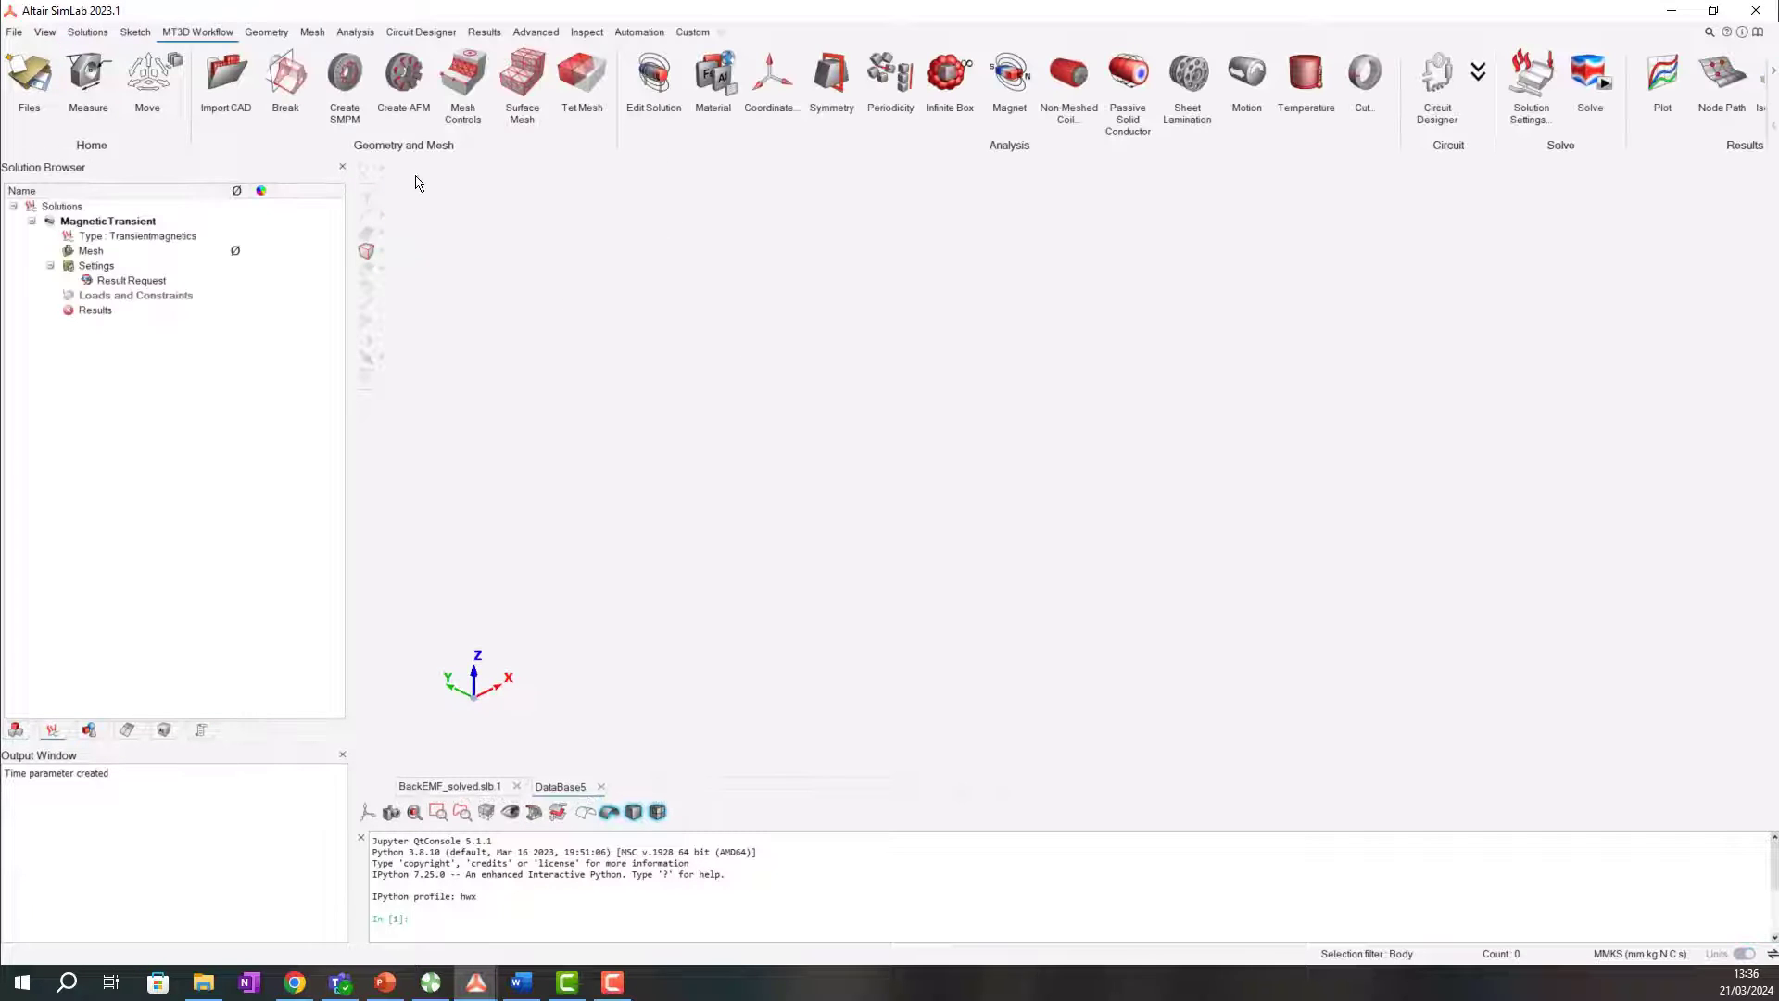
click(403, 80)
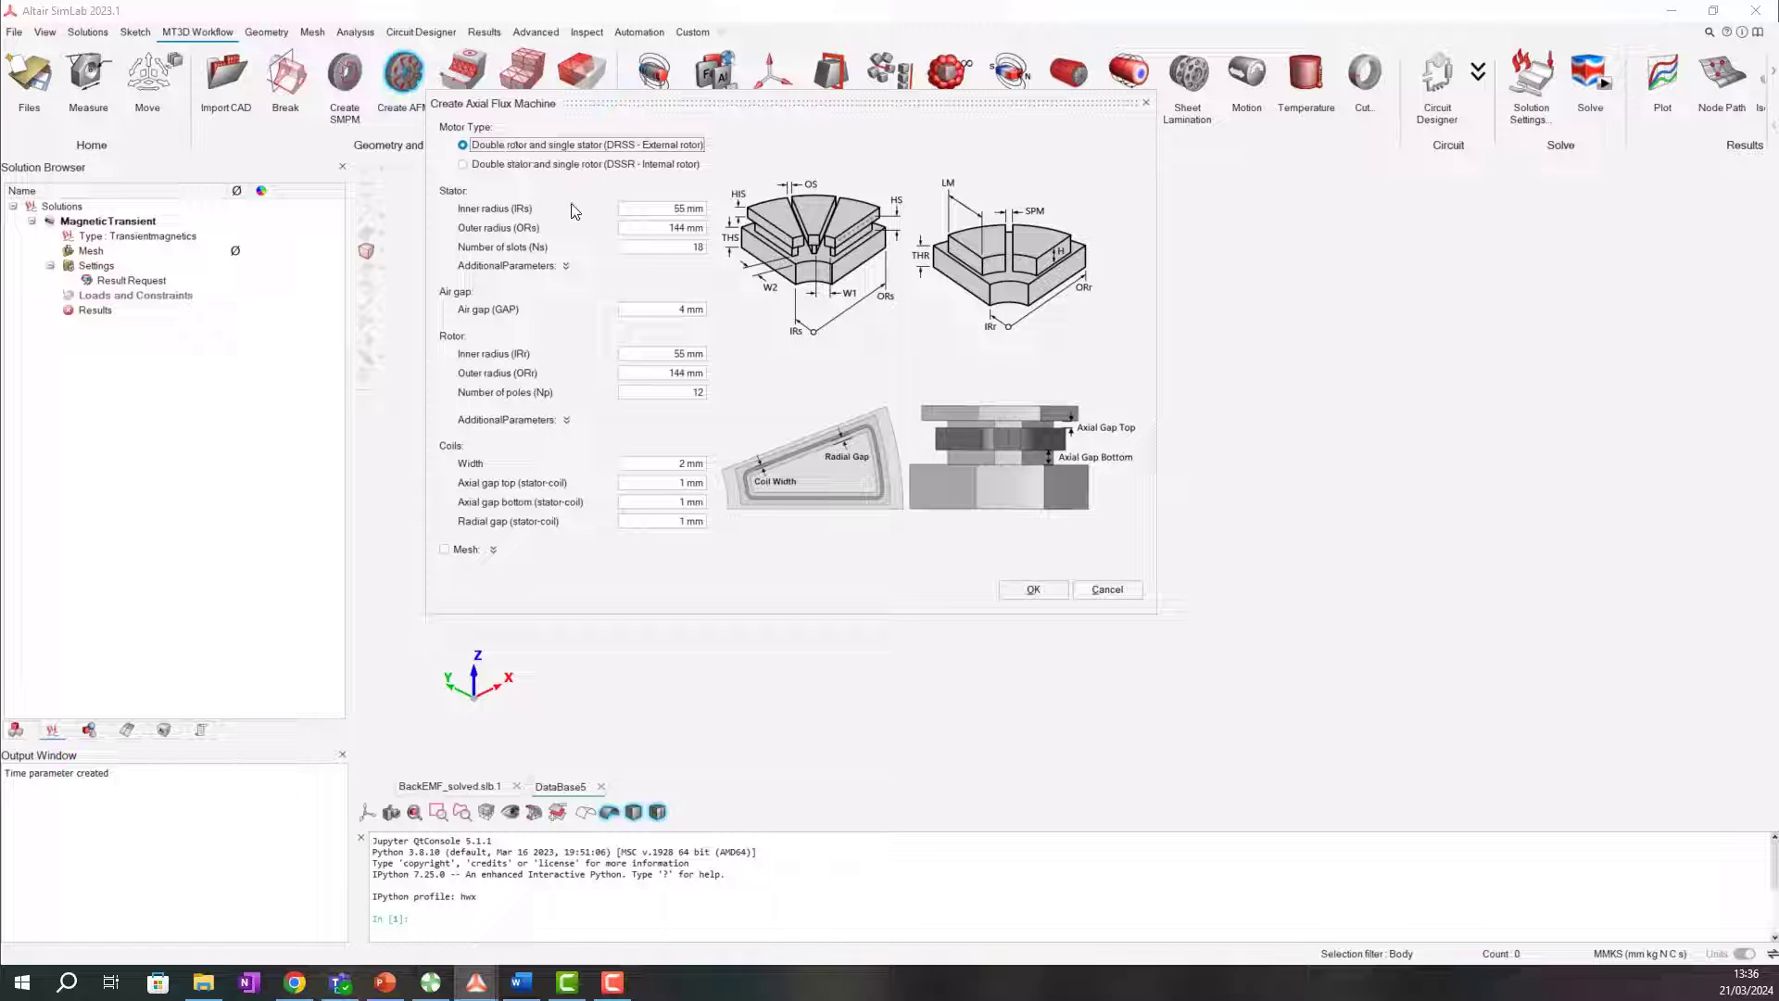
Enter stator inner radius 95, outer radius 270 and 24 slots, revealing slot parameters.
click(708, 207)
text(1)
text(5)
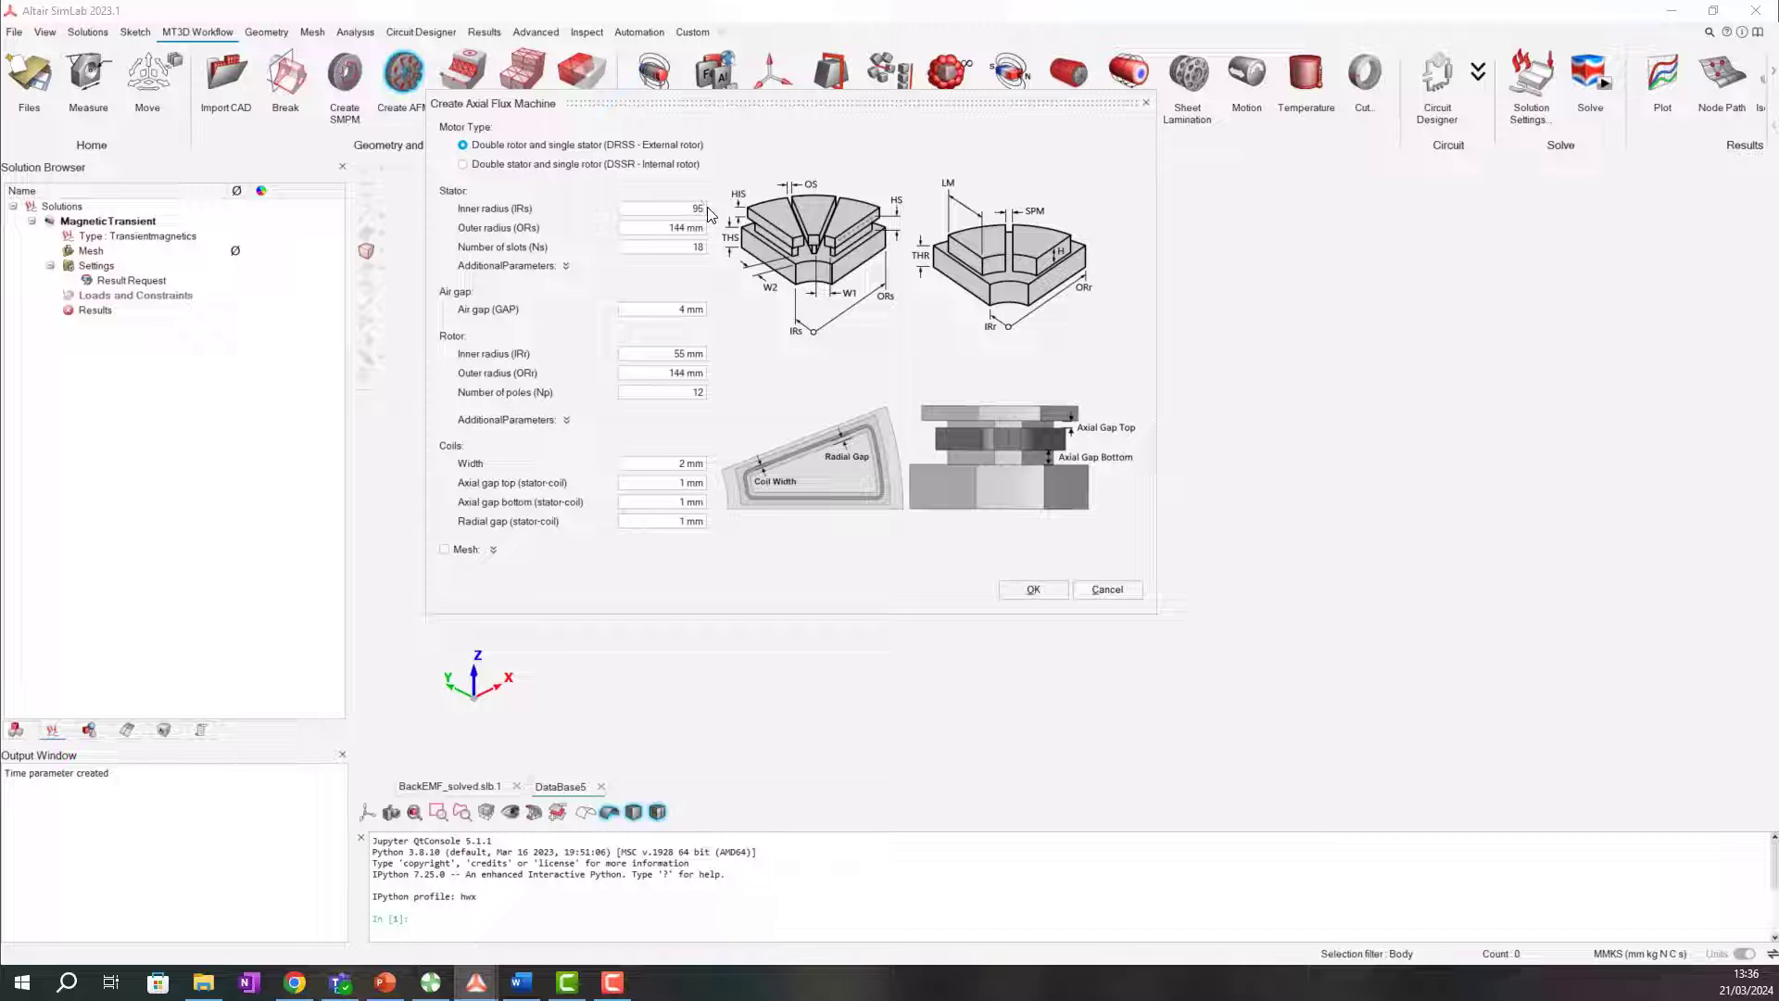
key(Tab)
text(270)
key(Tab)
text(24)
click(566, 266)
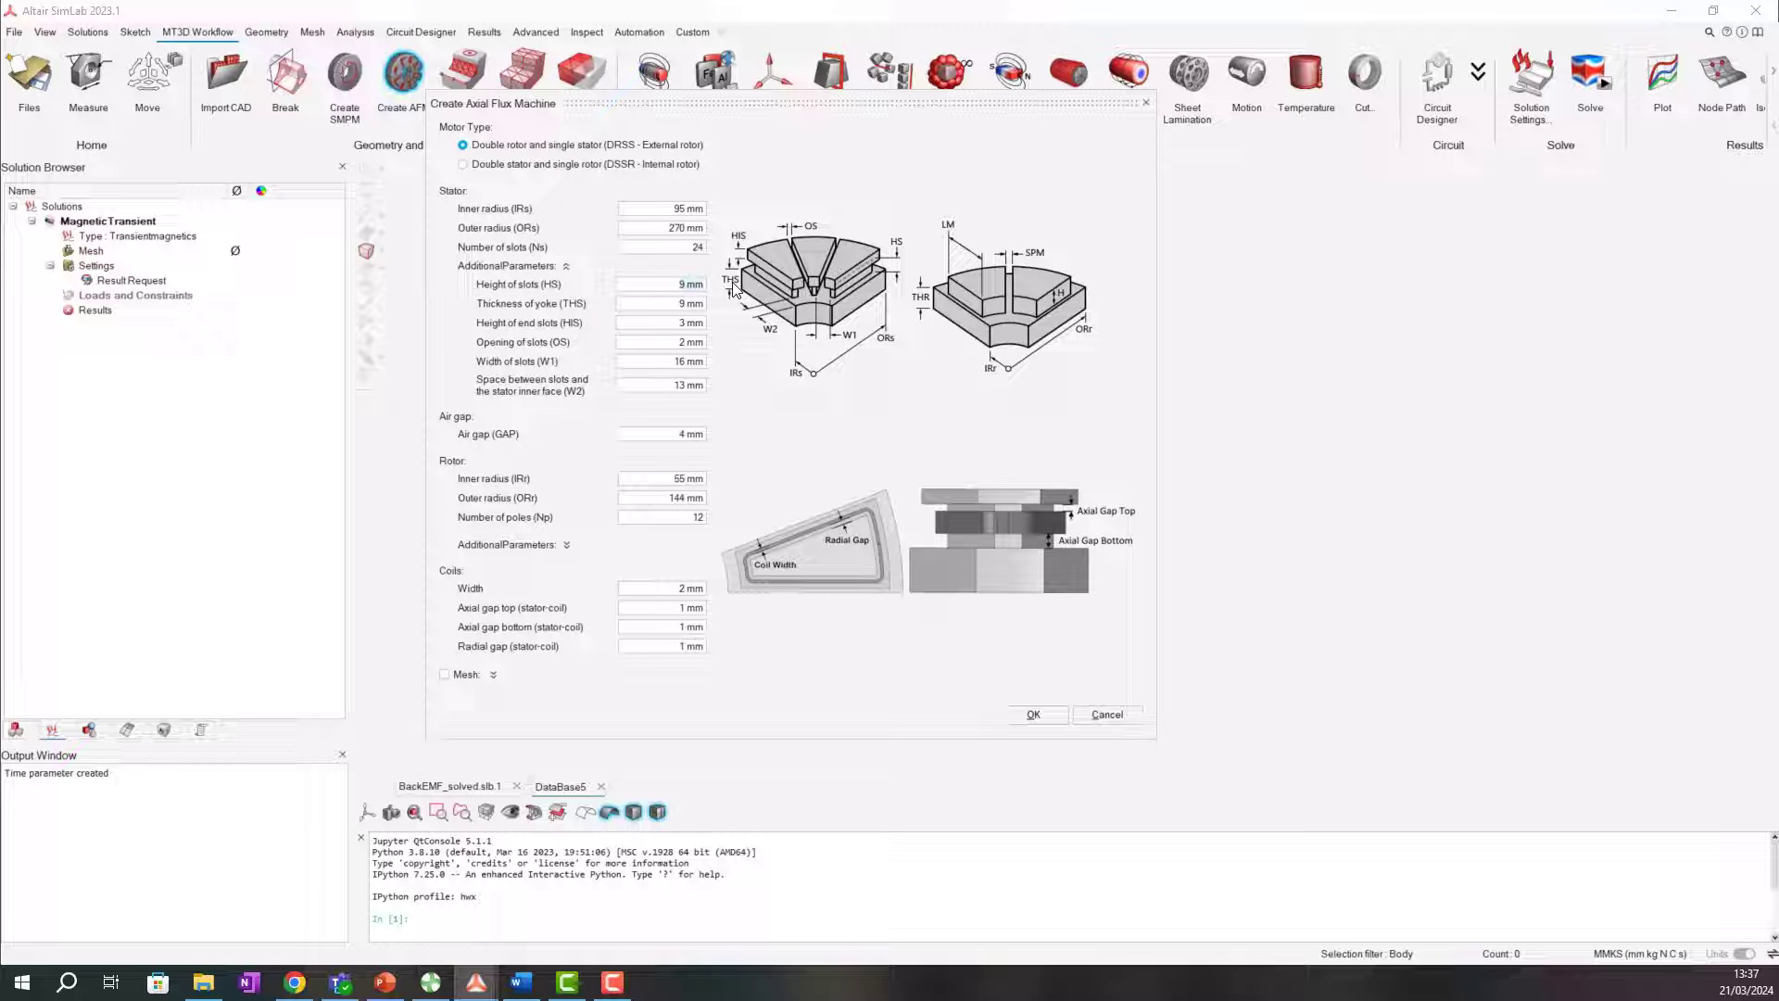
text(21)
Set stator slot parameters HS 21, THS 0, HIS 3, OS 7, W1 14, W2 3.
key(Tab)
text(0)
key(Tab)
text(3)
key(Tab)
text(7)
key(Tab)
text(1)
key(Tab)
text(3)
click(689, 434)
text(1)
Set air gap 1 mm and rotor inner radius 90, outer radius 265 with 20 poles.
key(Tab)
text(90)
key(Tab)
text(265)
key(Tab)
text(20)
Set rotor yoke thickness 10, magnet spacing 5, magnet height 5 and magnet length 160.
click(567, 544)
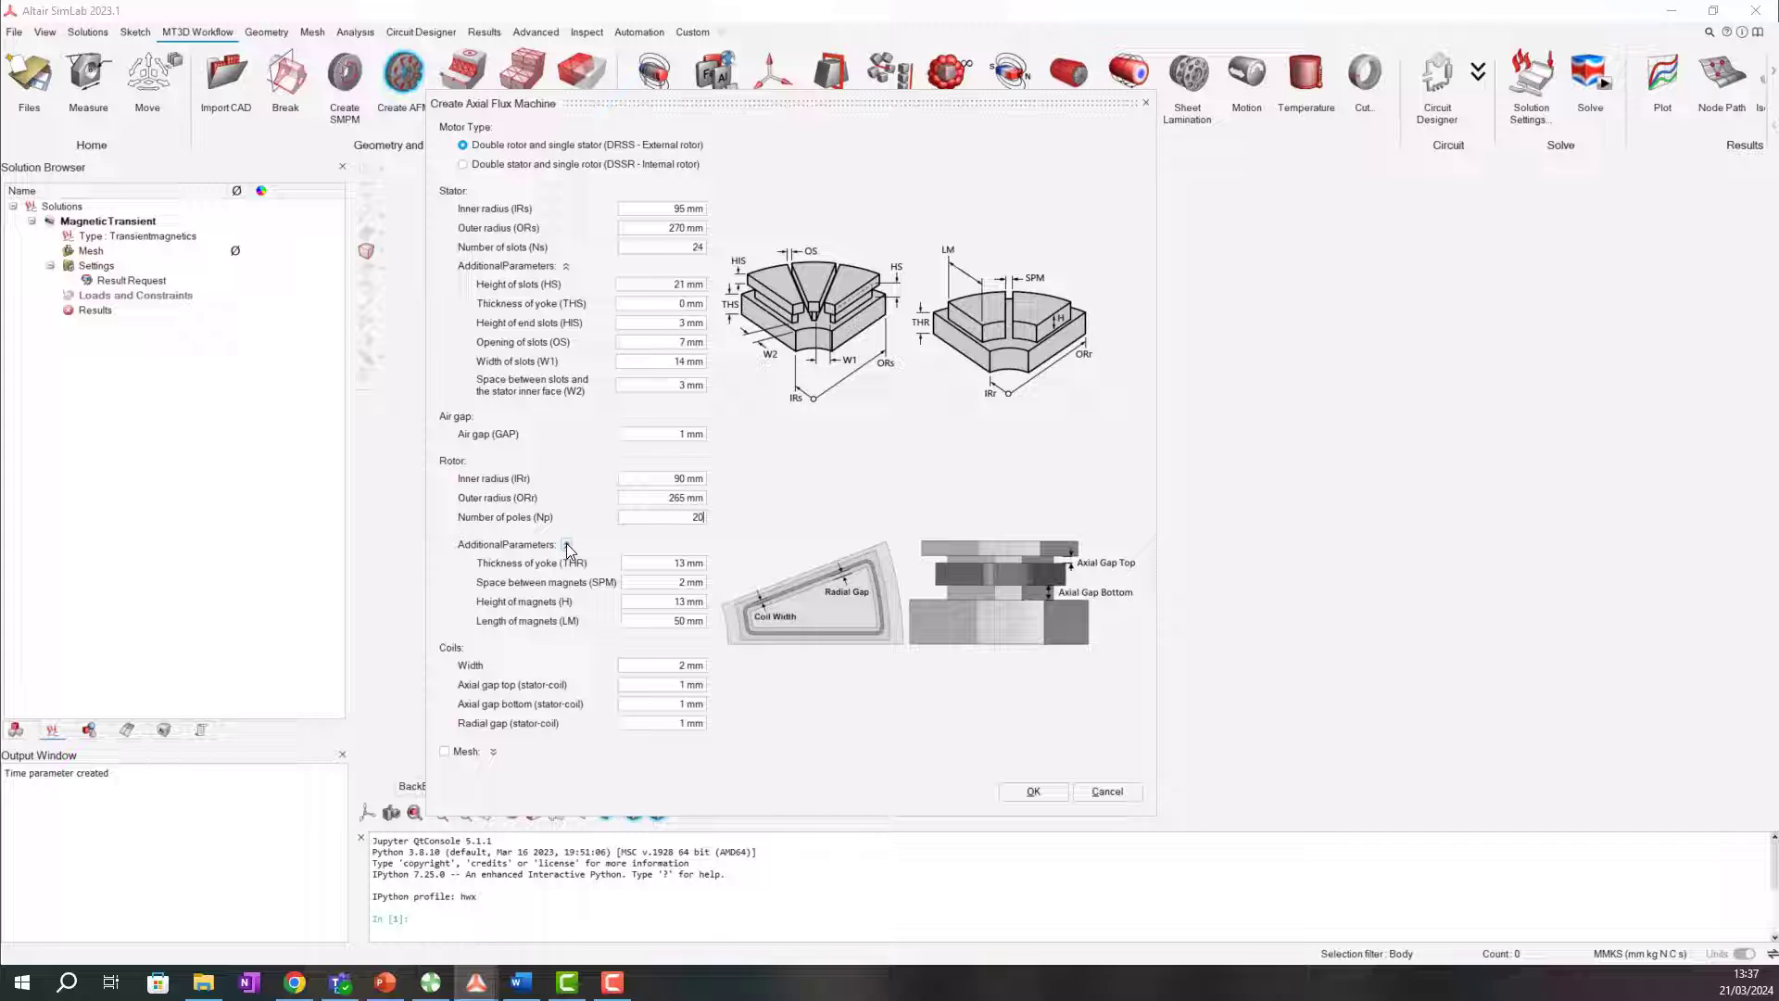
double_click(676, 563)
text(10)
key(Tab)
text(5)
key(Tab)
text(5)
key(Tab)
text(160)
click(639, 666)
text(5)
Set coil width 5 mm with 3 mm top and 2 mm bottom axial gaps.
key(Tab)
text(3)
drag(641, 704, 725, 702)
text(2)
click(666, 722)
Enable meshing with 5 mm global, 1 mm air gap and 3 mm coil sizes and generate the machine.
click(445, 750)
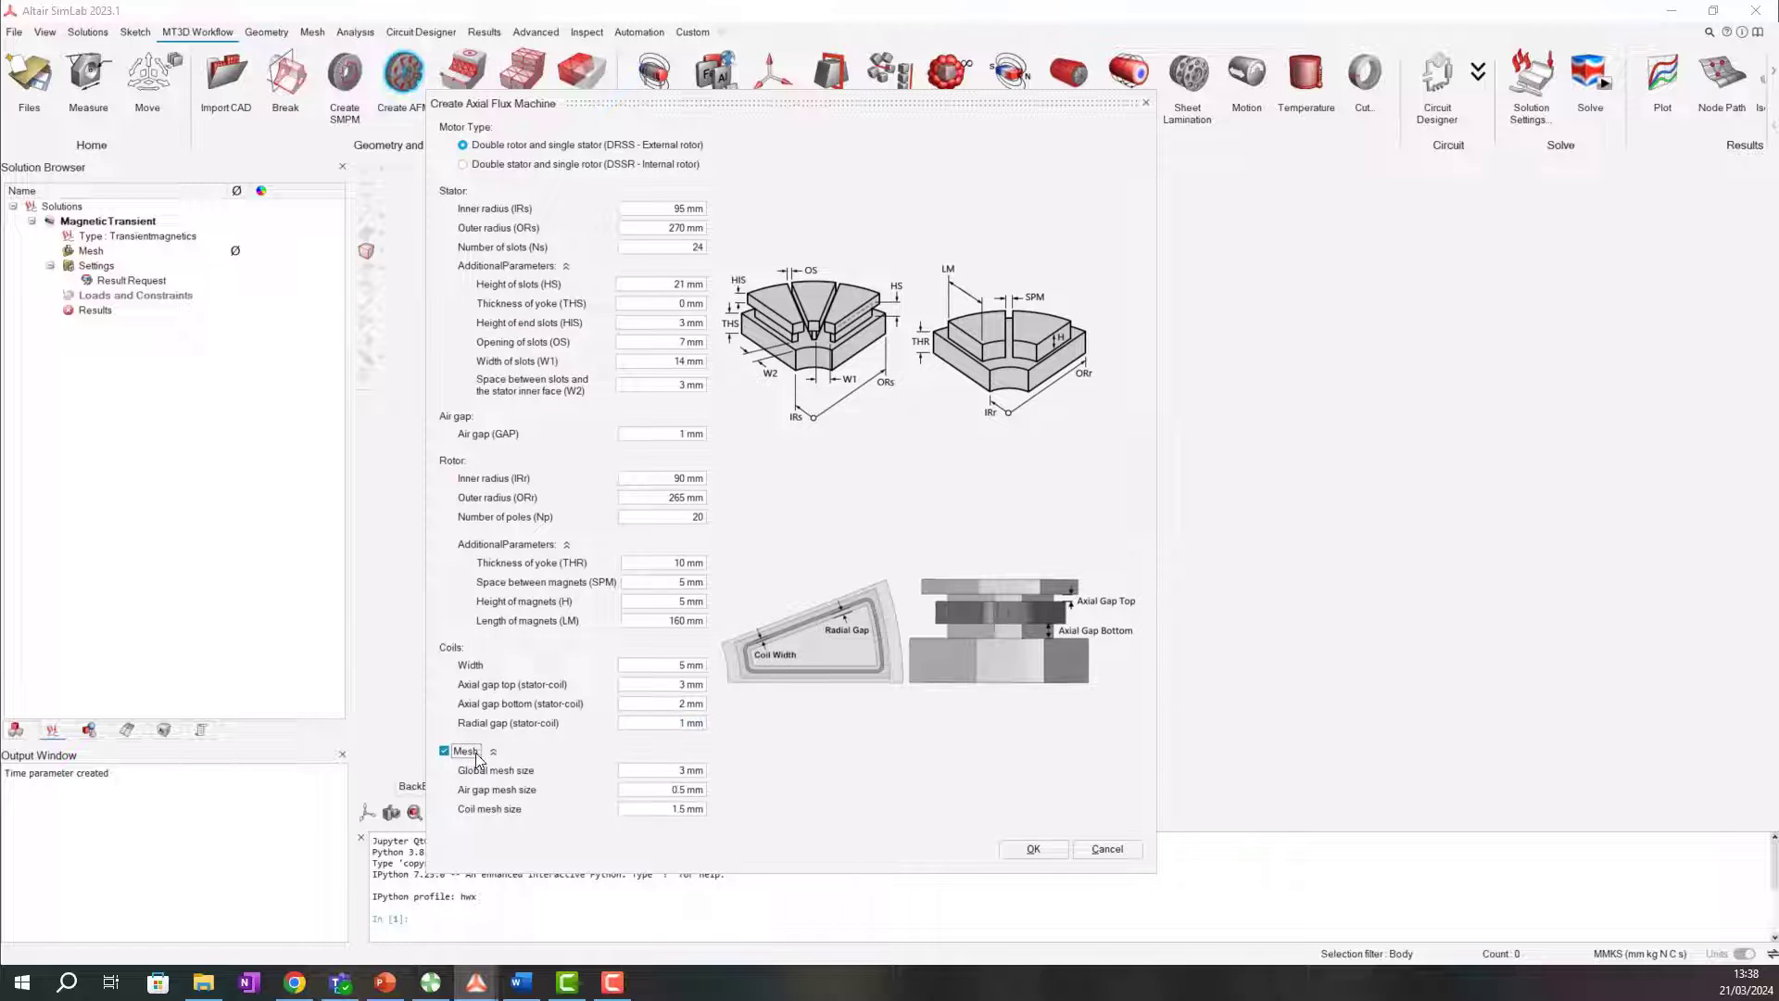
click(663, 769)
text(5)
key(Tab)
text(1)
key(Tab)
text(3)
click(1035, 849)
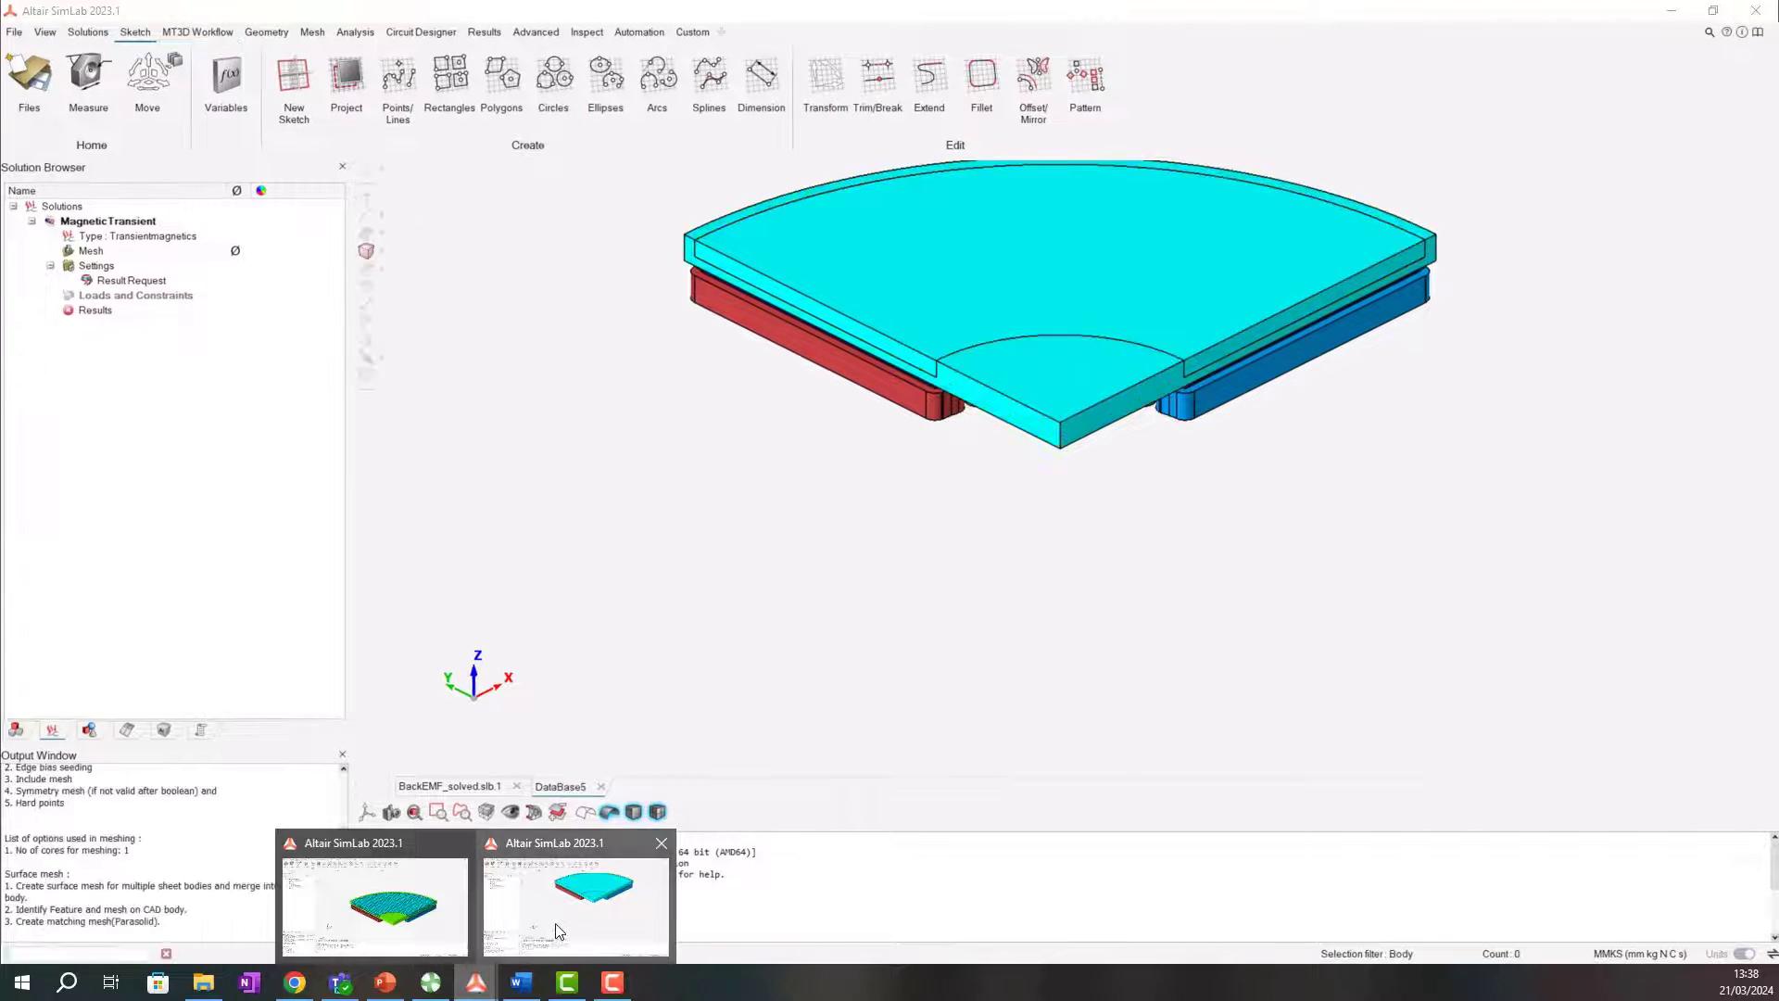
Review the body details of all 14 meshed bodies: 203,923 nodes and 836,251 tetrahedral elements.
click(554, 928)
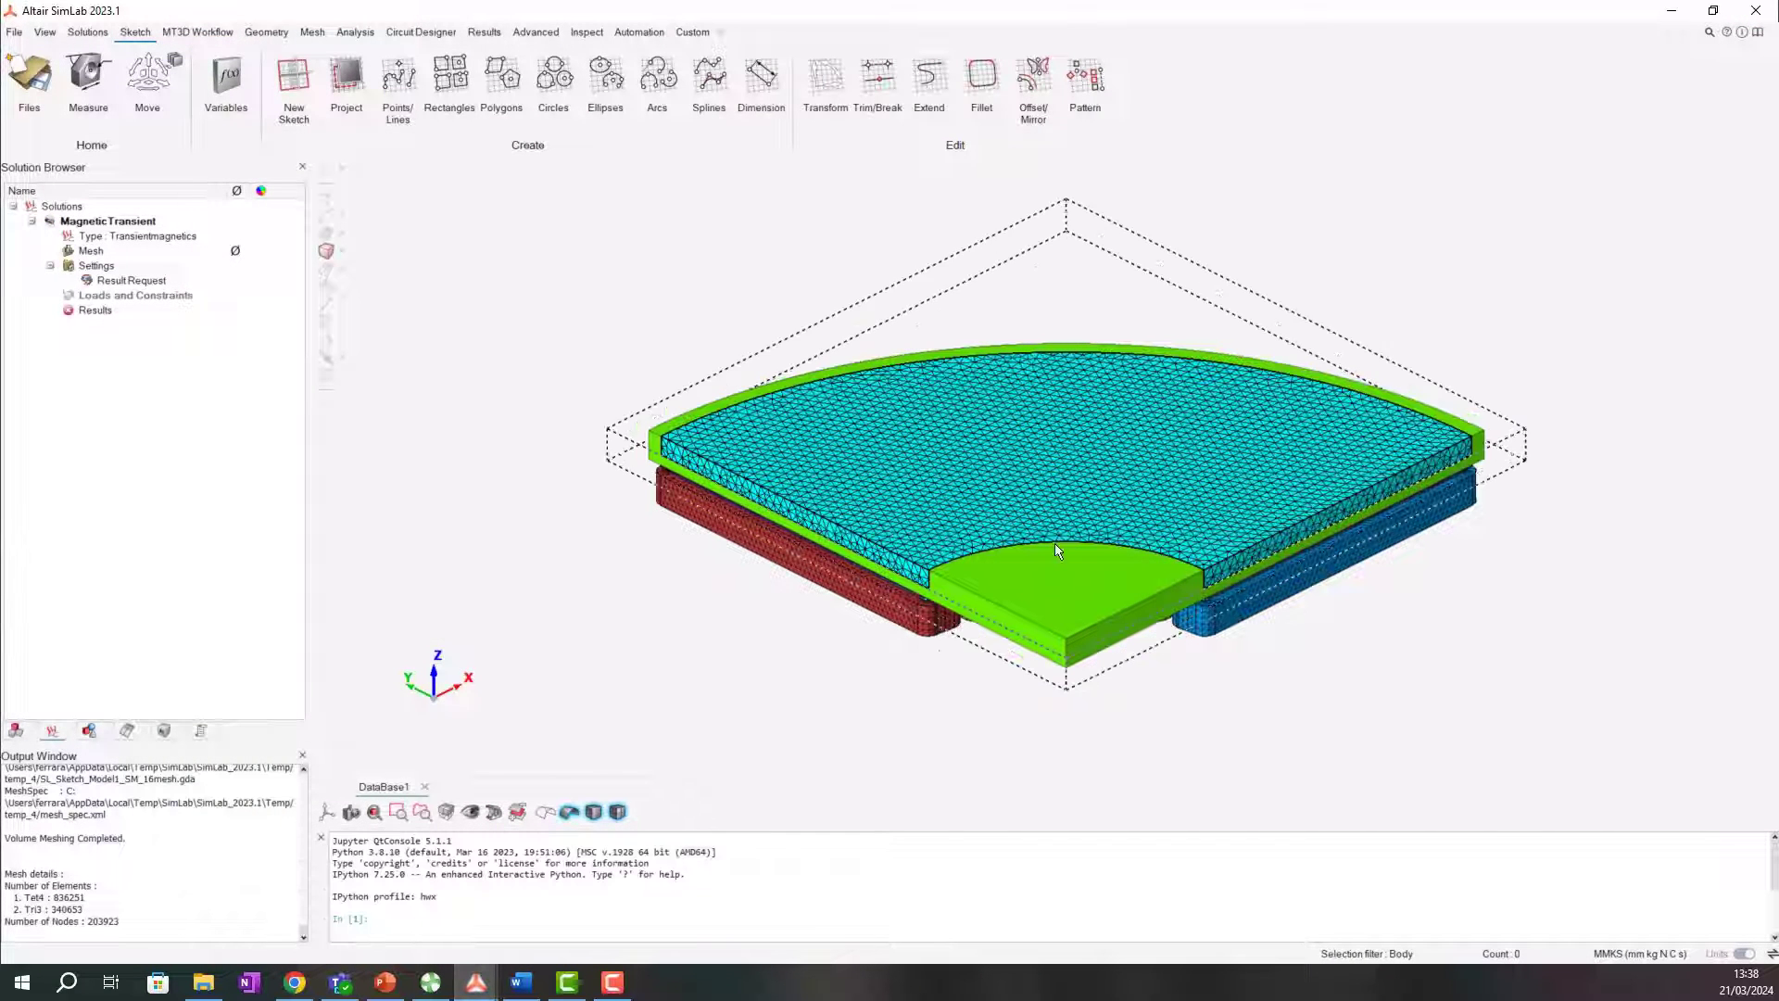
middle_drag(1056, 548, 1057, 528)
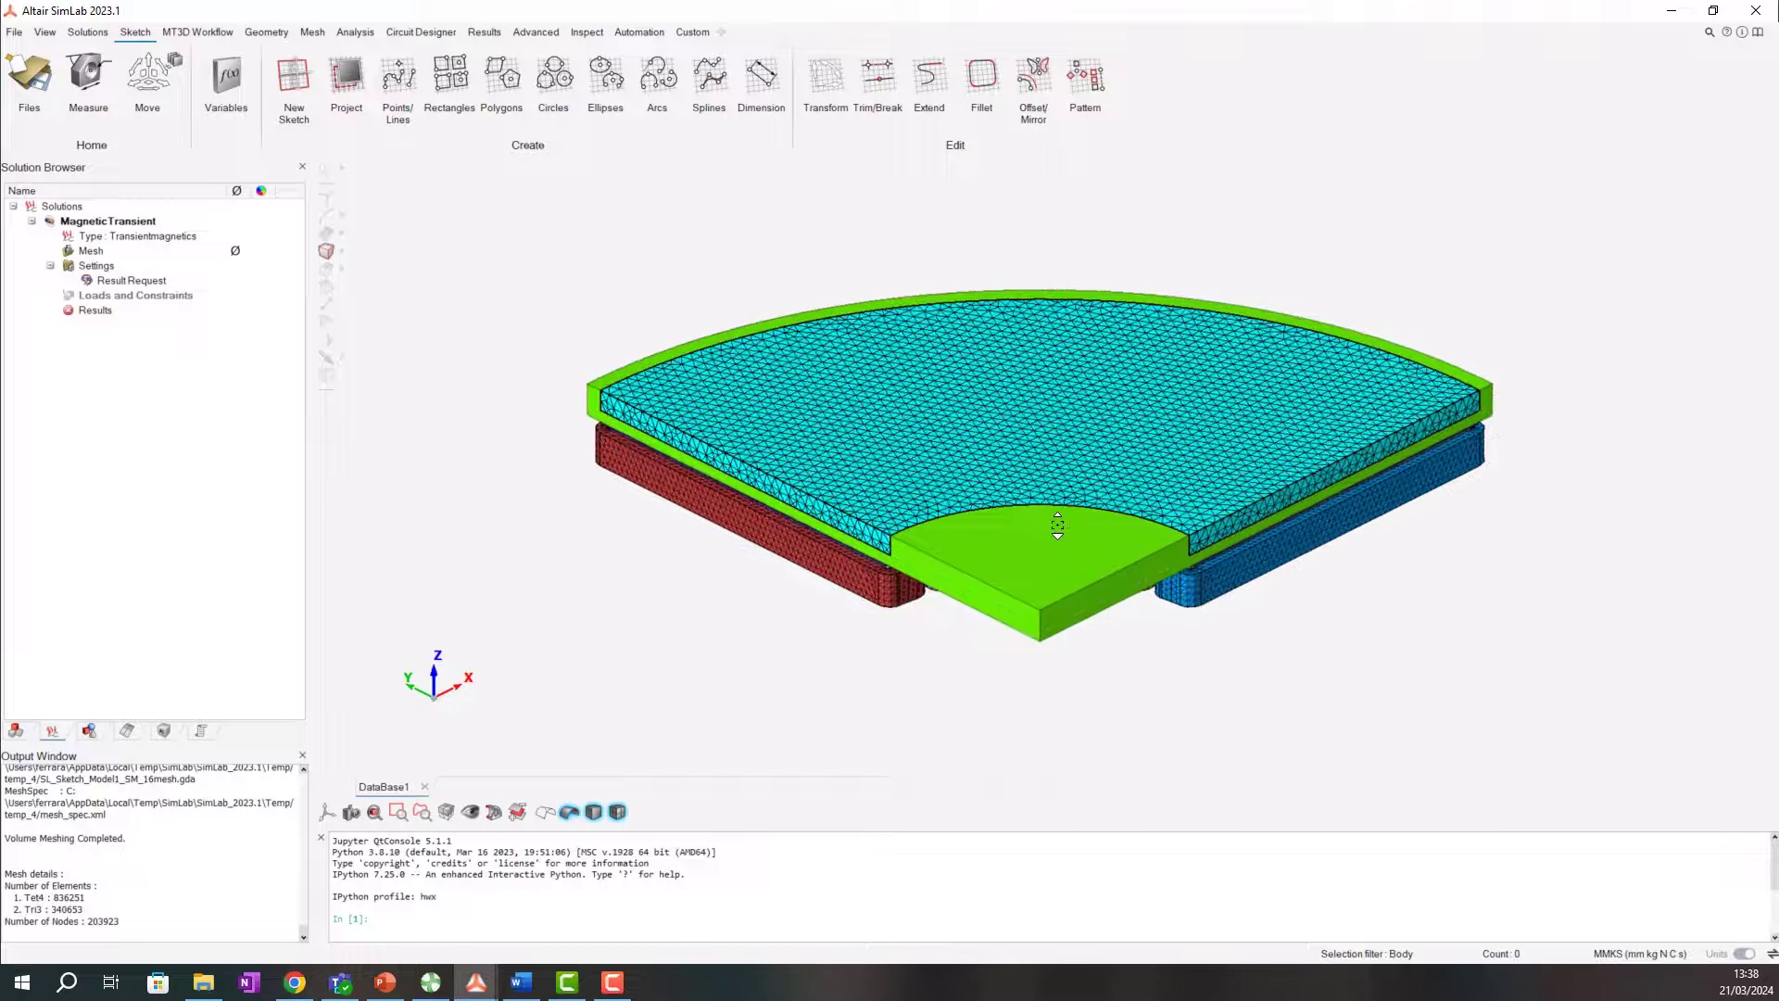
click(17, 731)
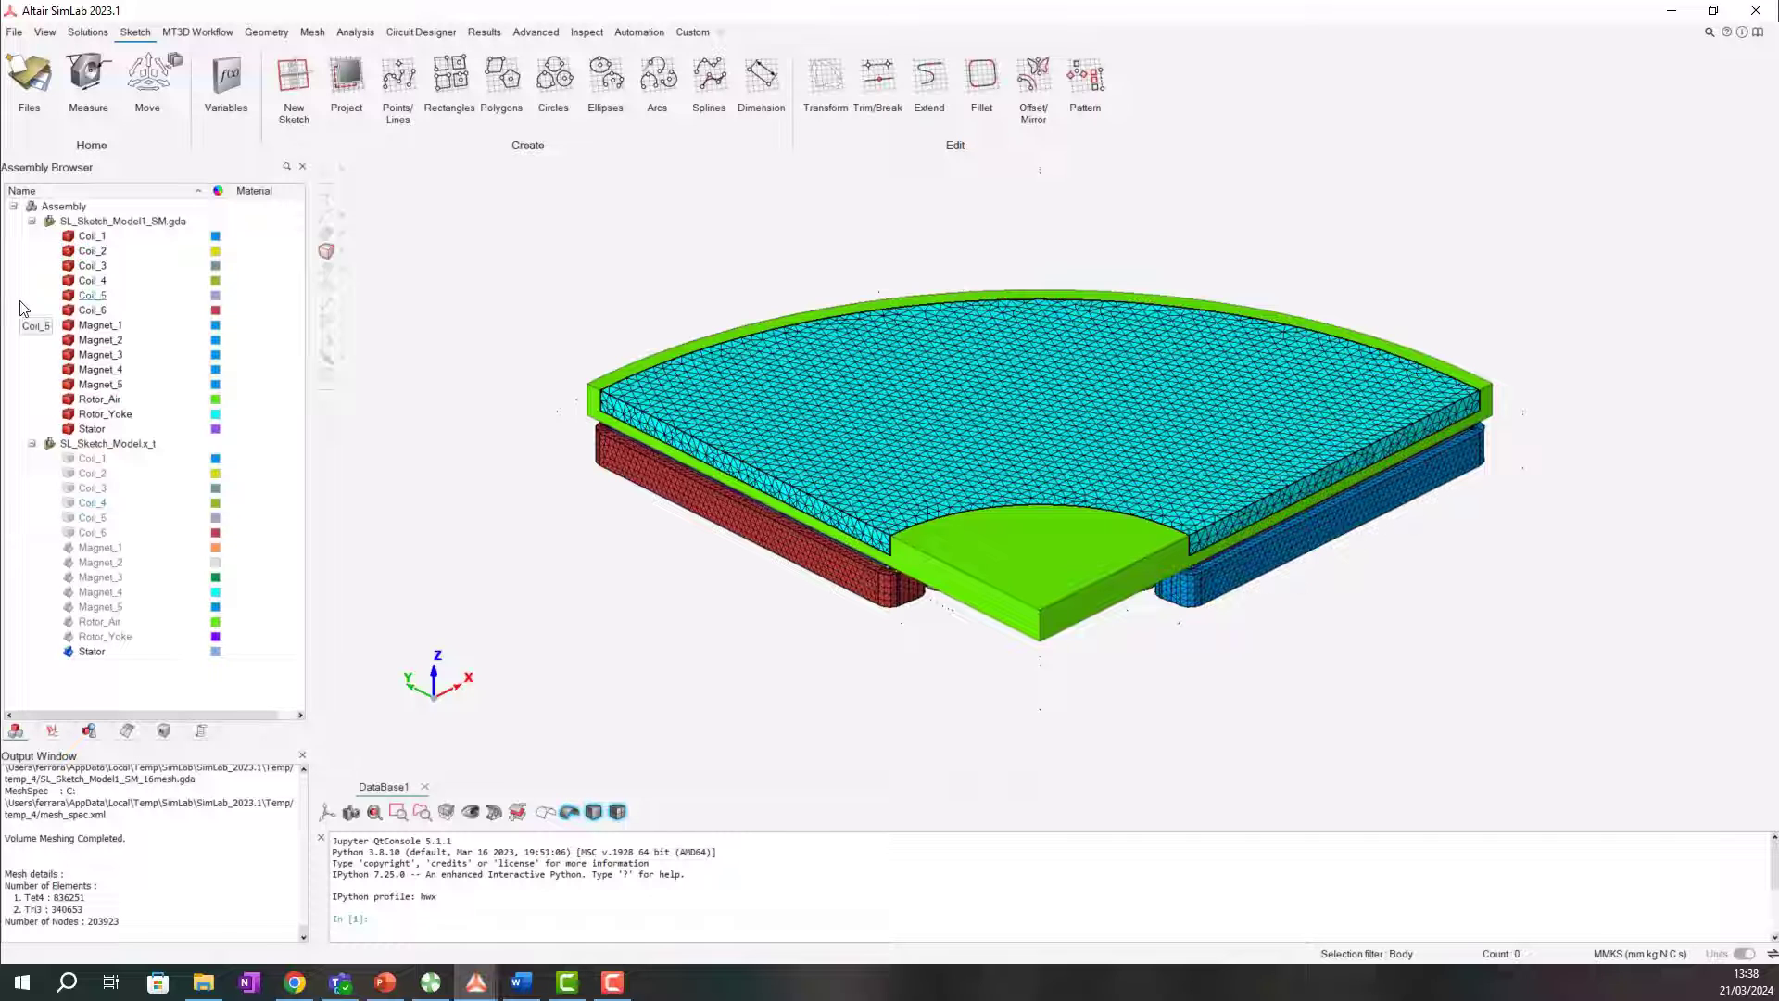
click(84, 652)
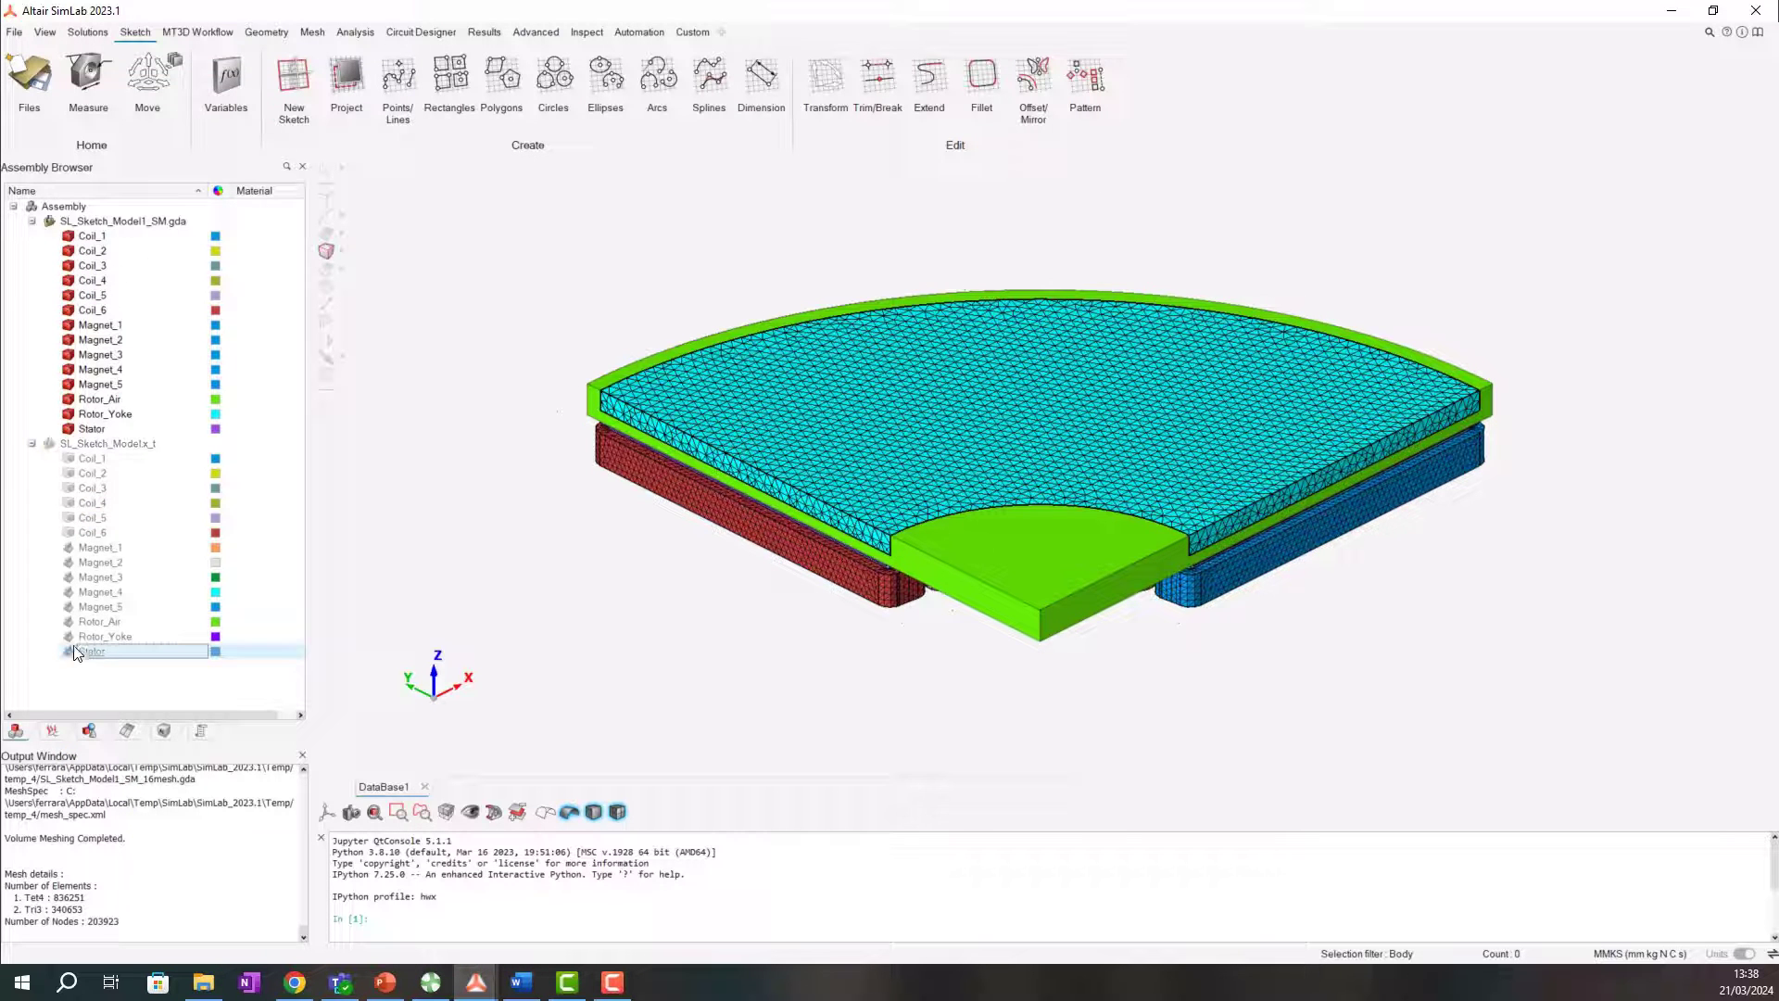
click(95, 236)
shift+click(95, 428)
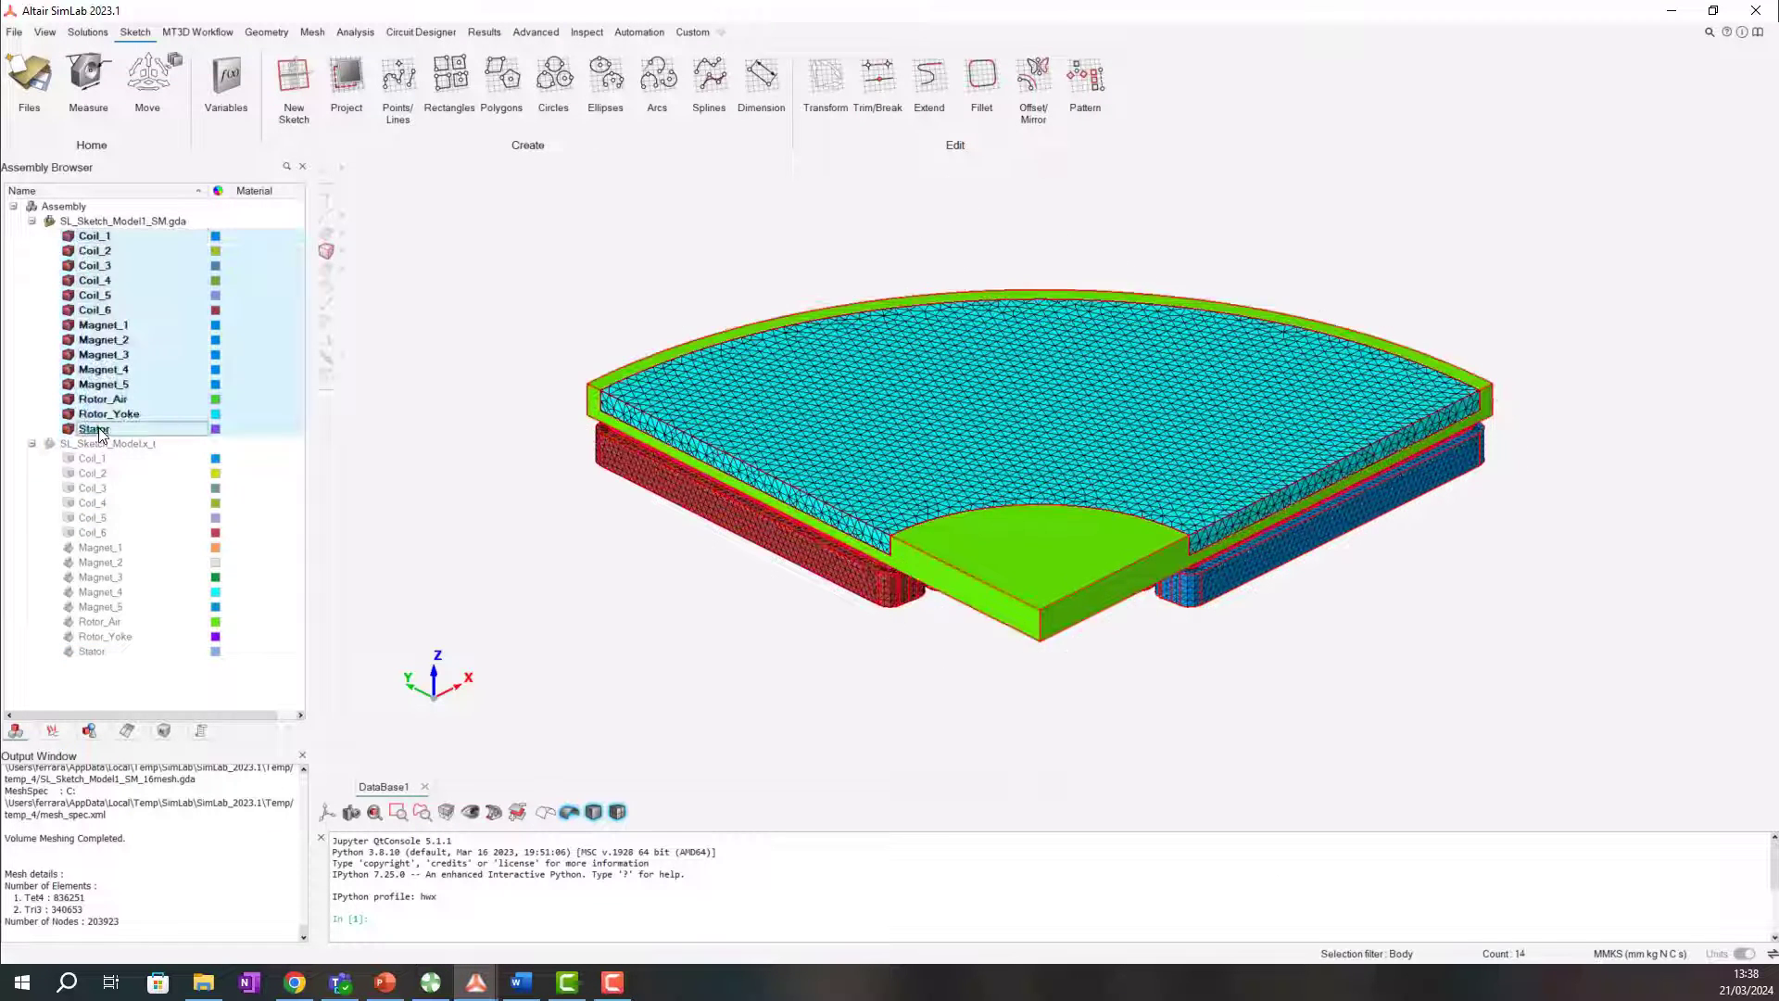
right_click(100, 431)
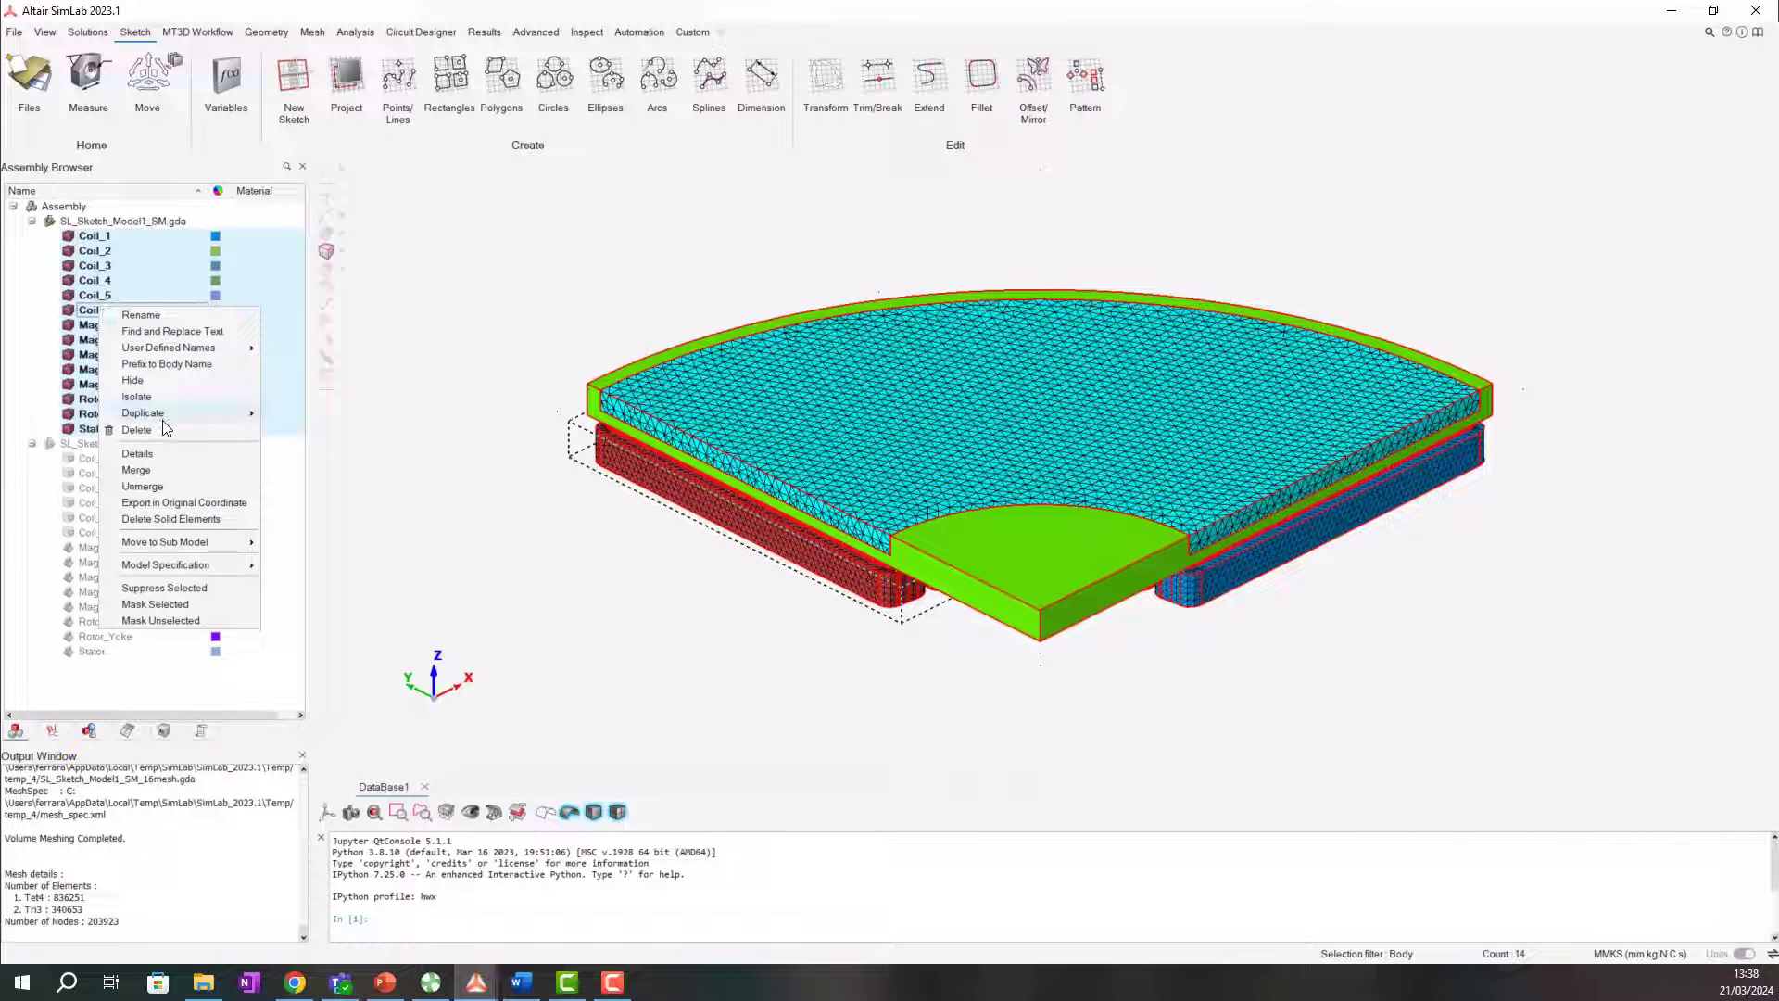
click(138, 454)
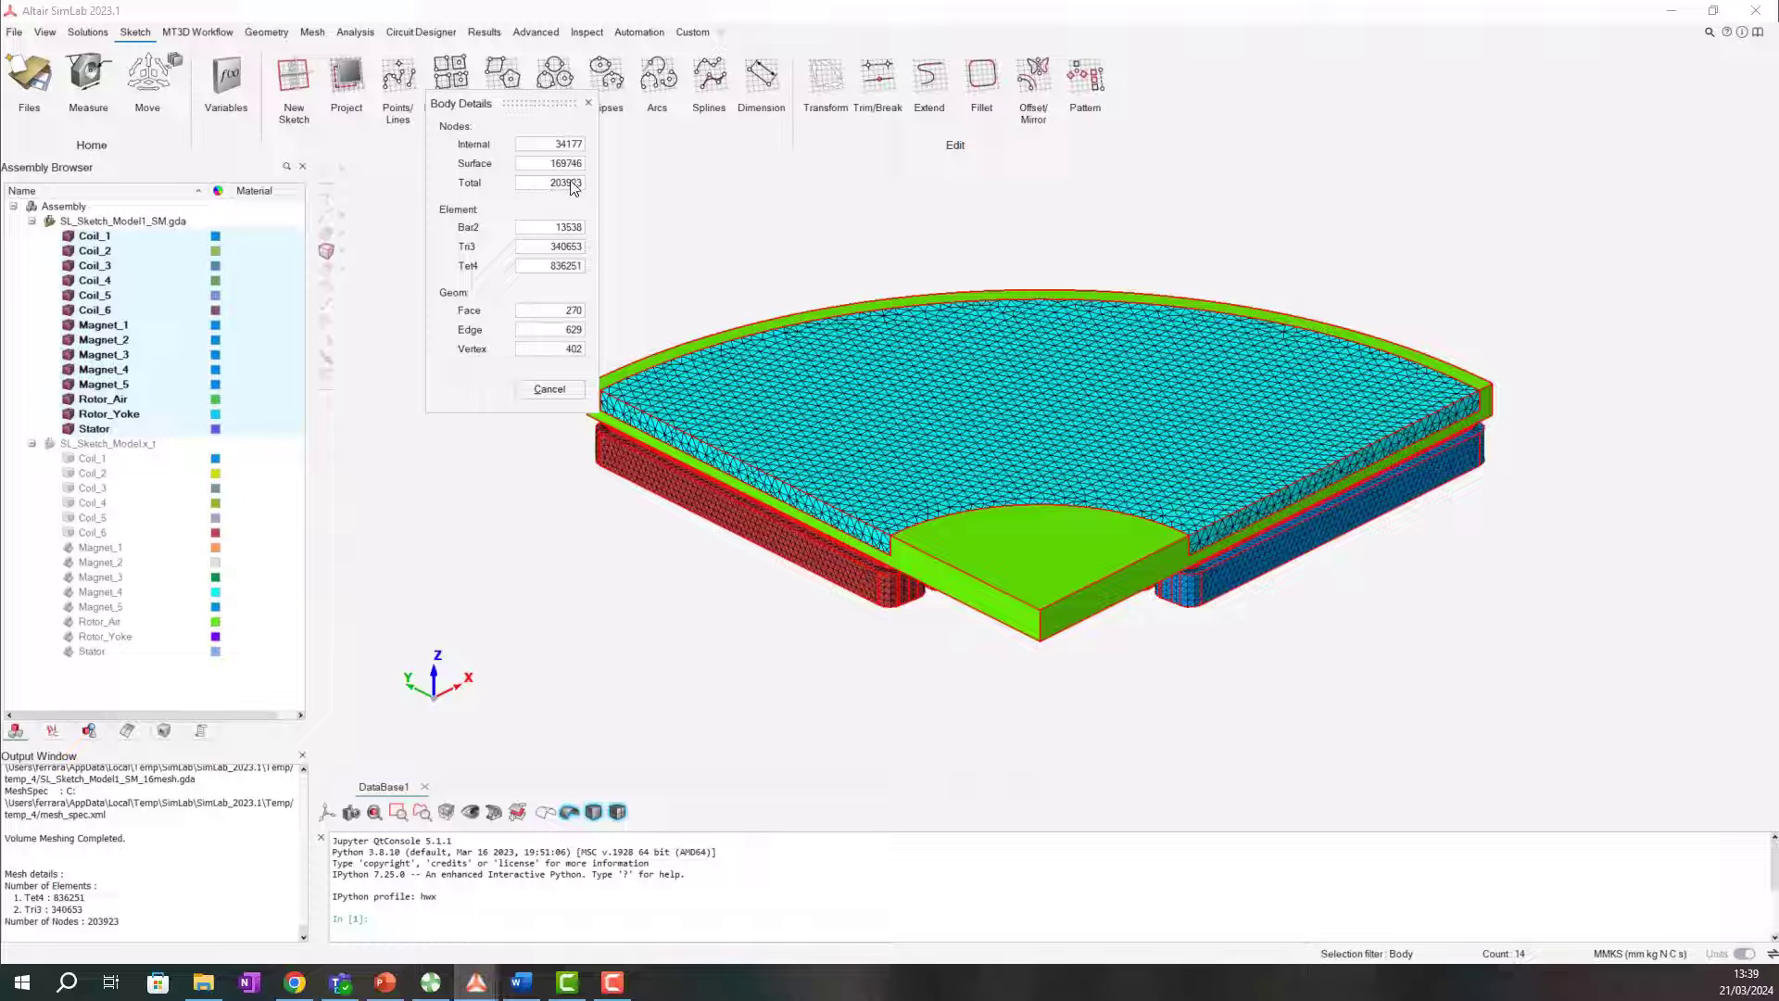
click(551, 390)
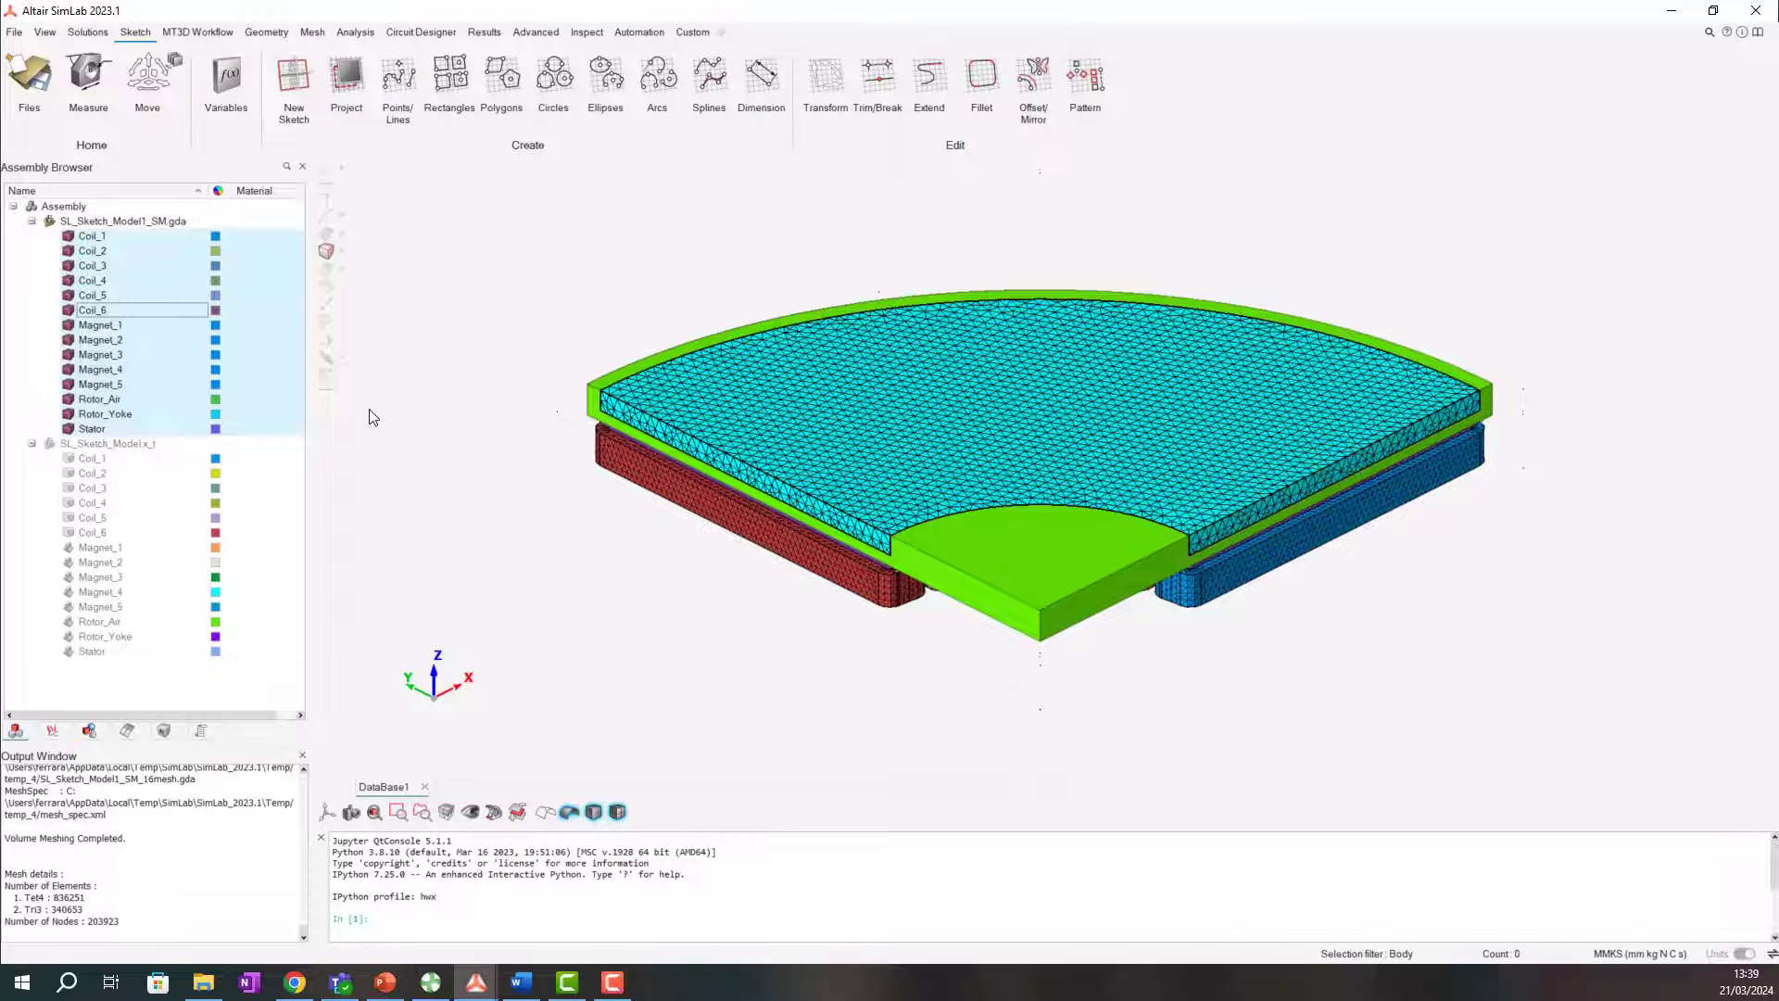
Box-select all 14 bodies into the Magnetic Transient solution and confirm.
click(53, 729)
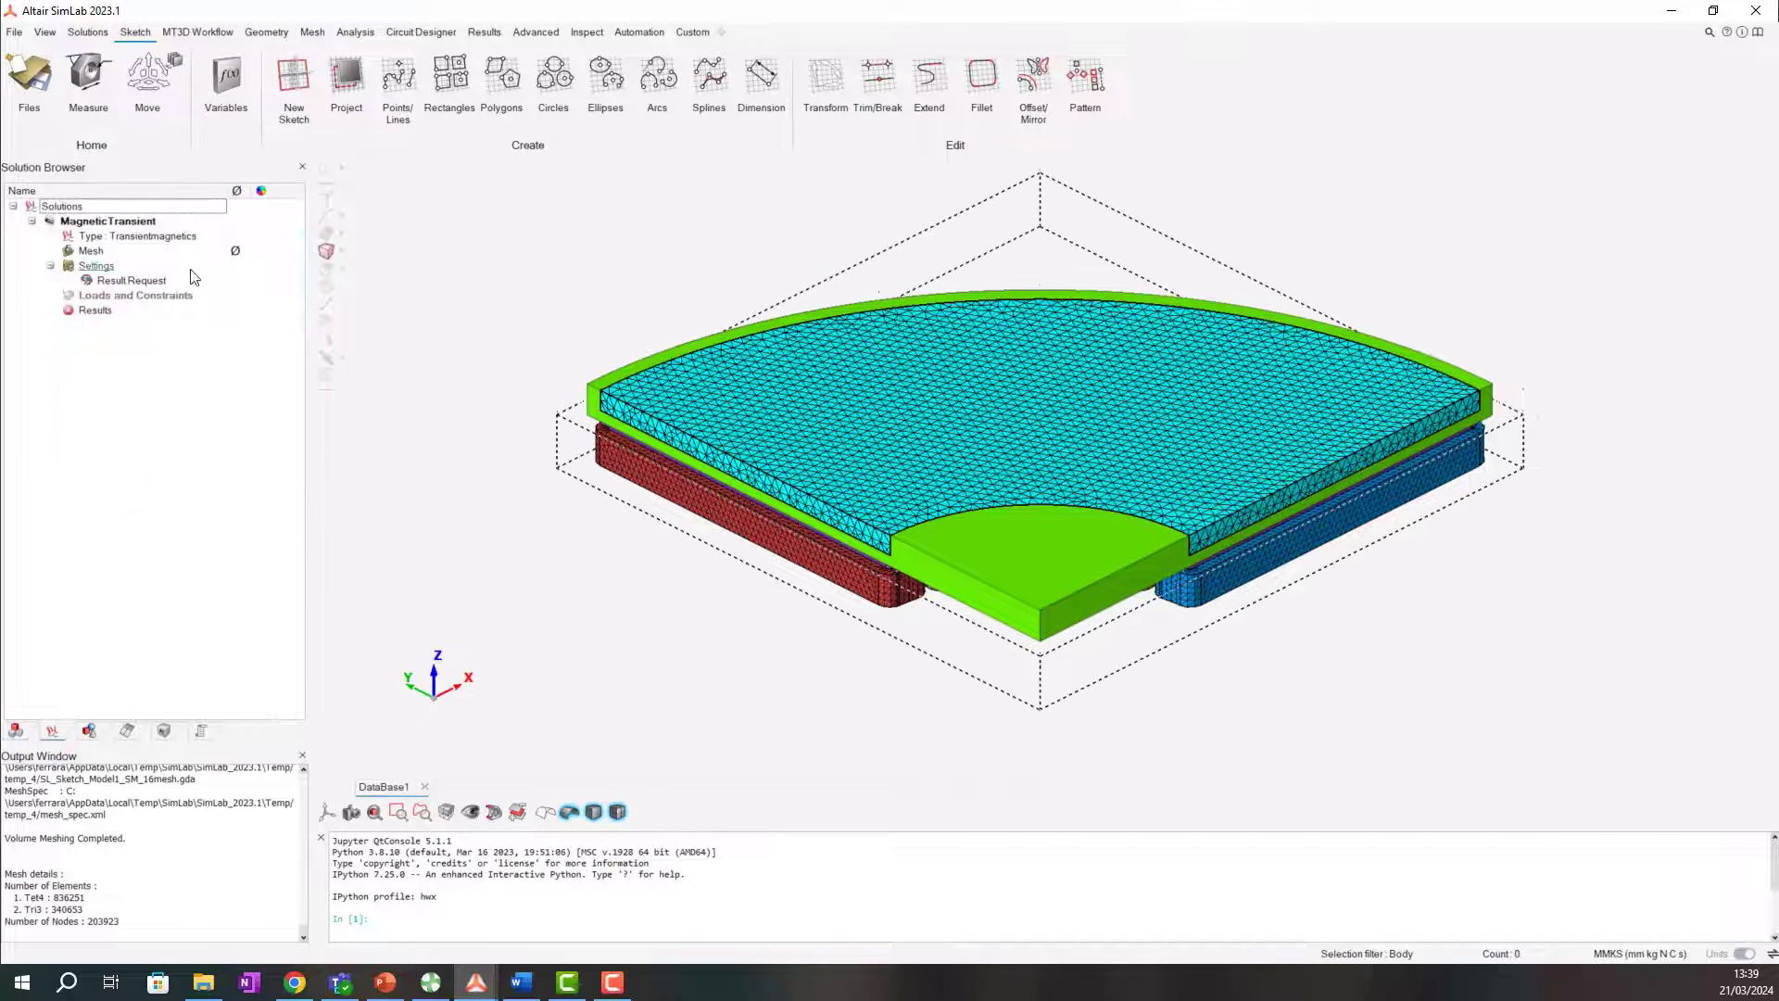
double_click(108, 220)
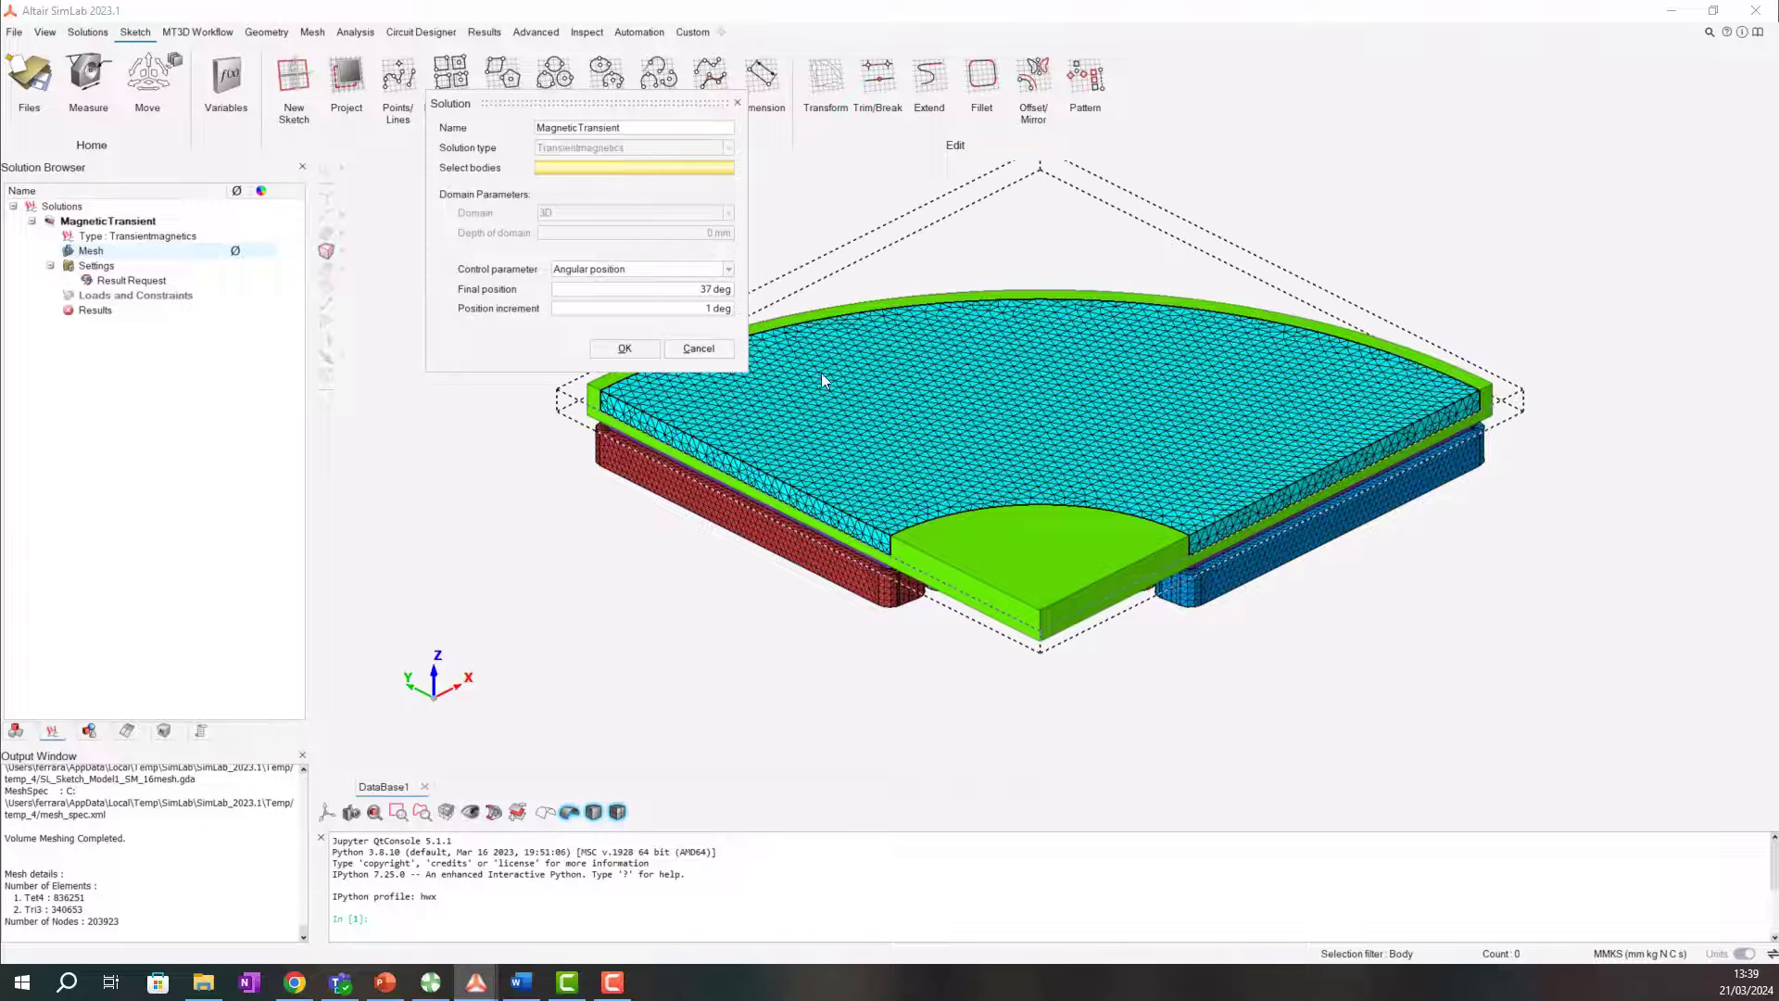
middle_drag(824, 375, 1133, 480)
drag(804, 232, 1684, 753)
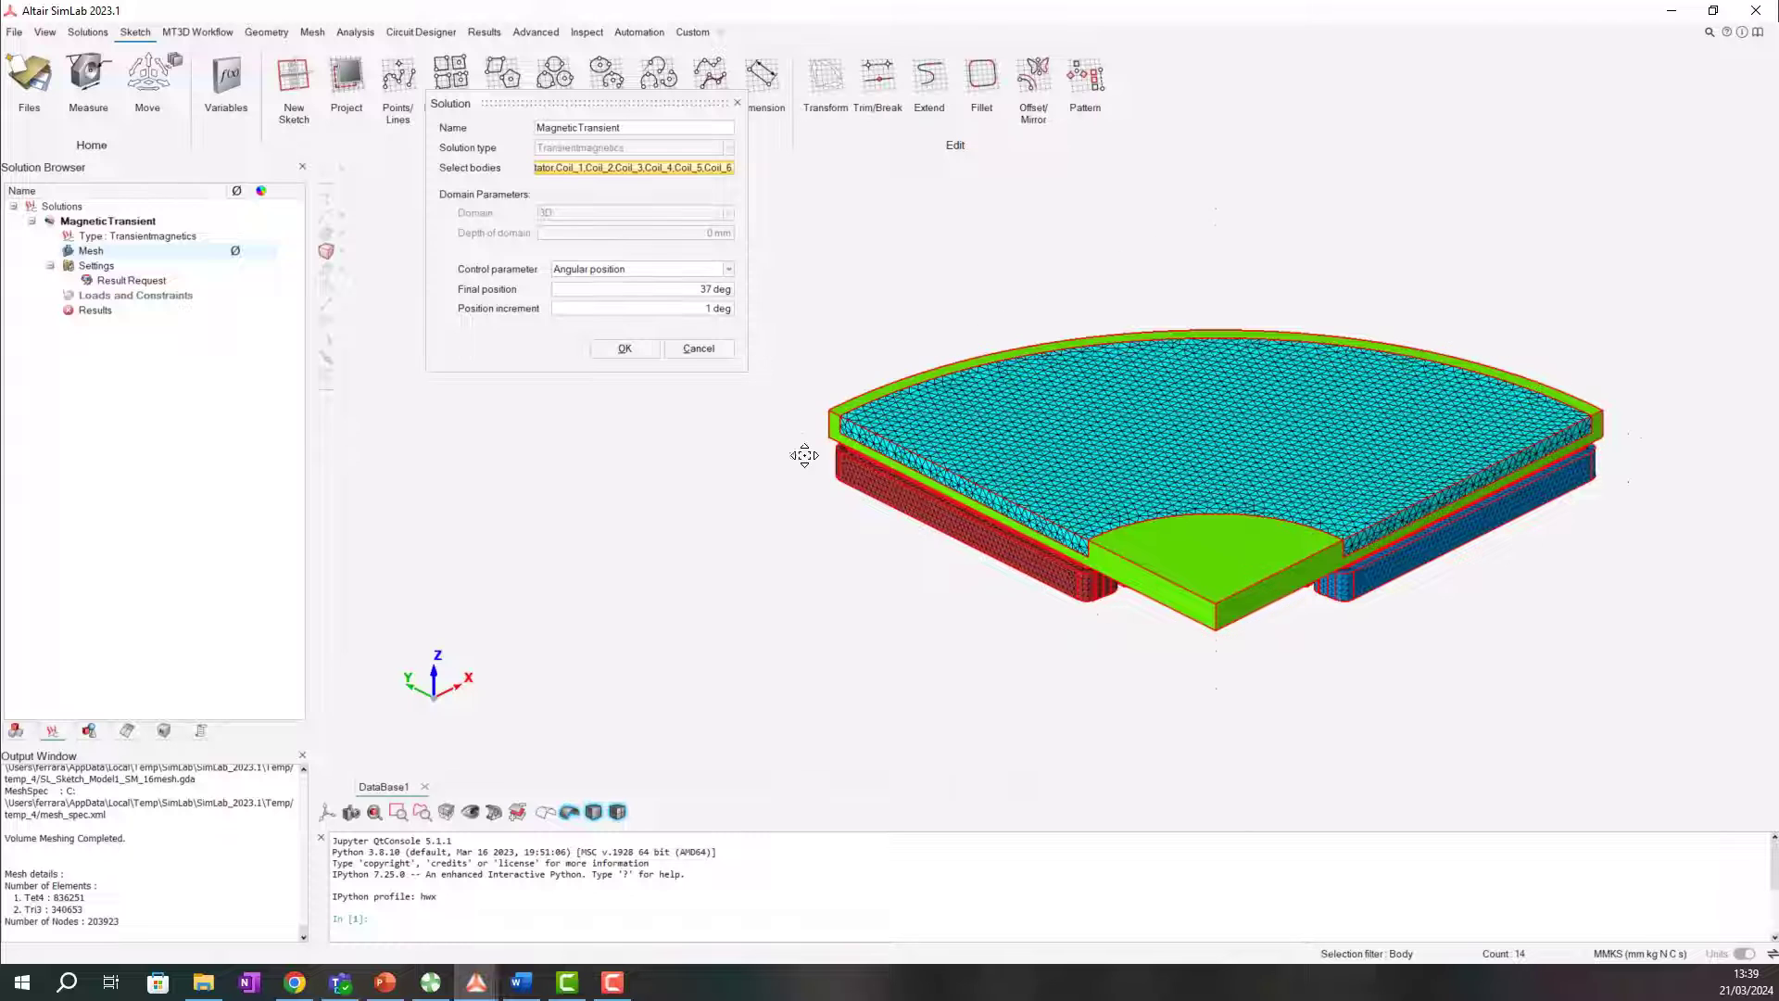
click(620, 351)
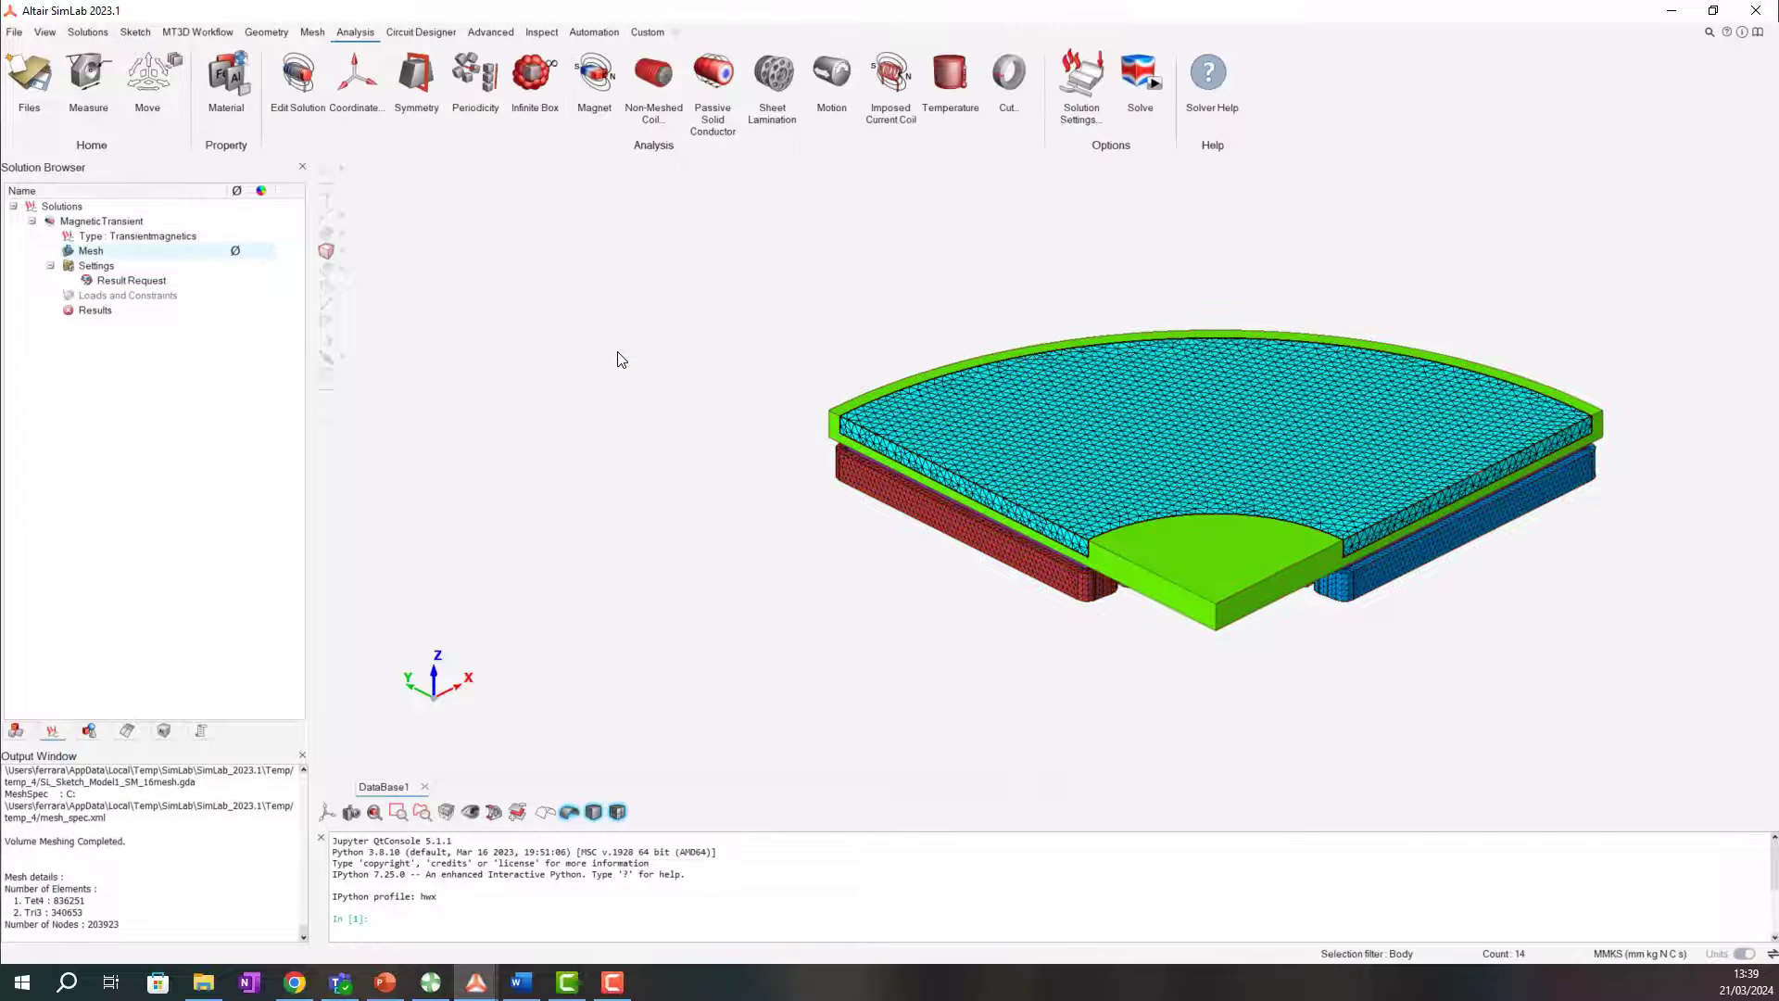
Assign Air to the Rotor_Air body and hide it.
click(15, 730)
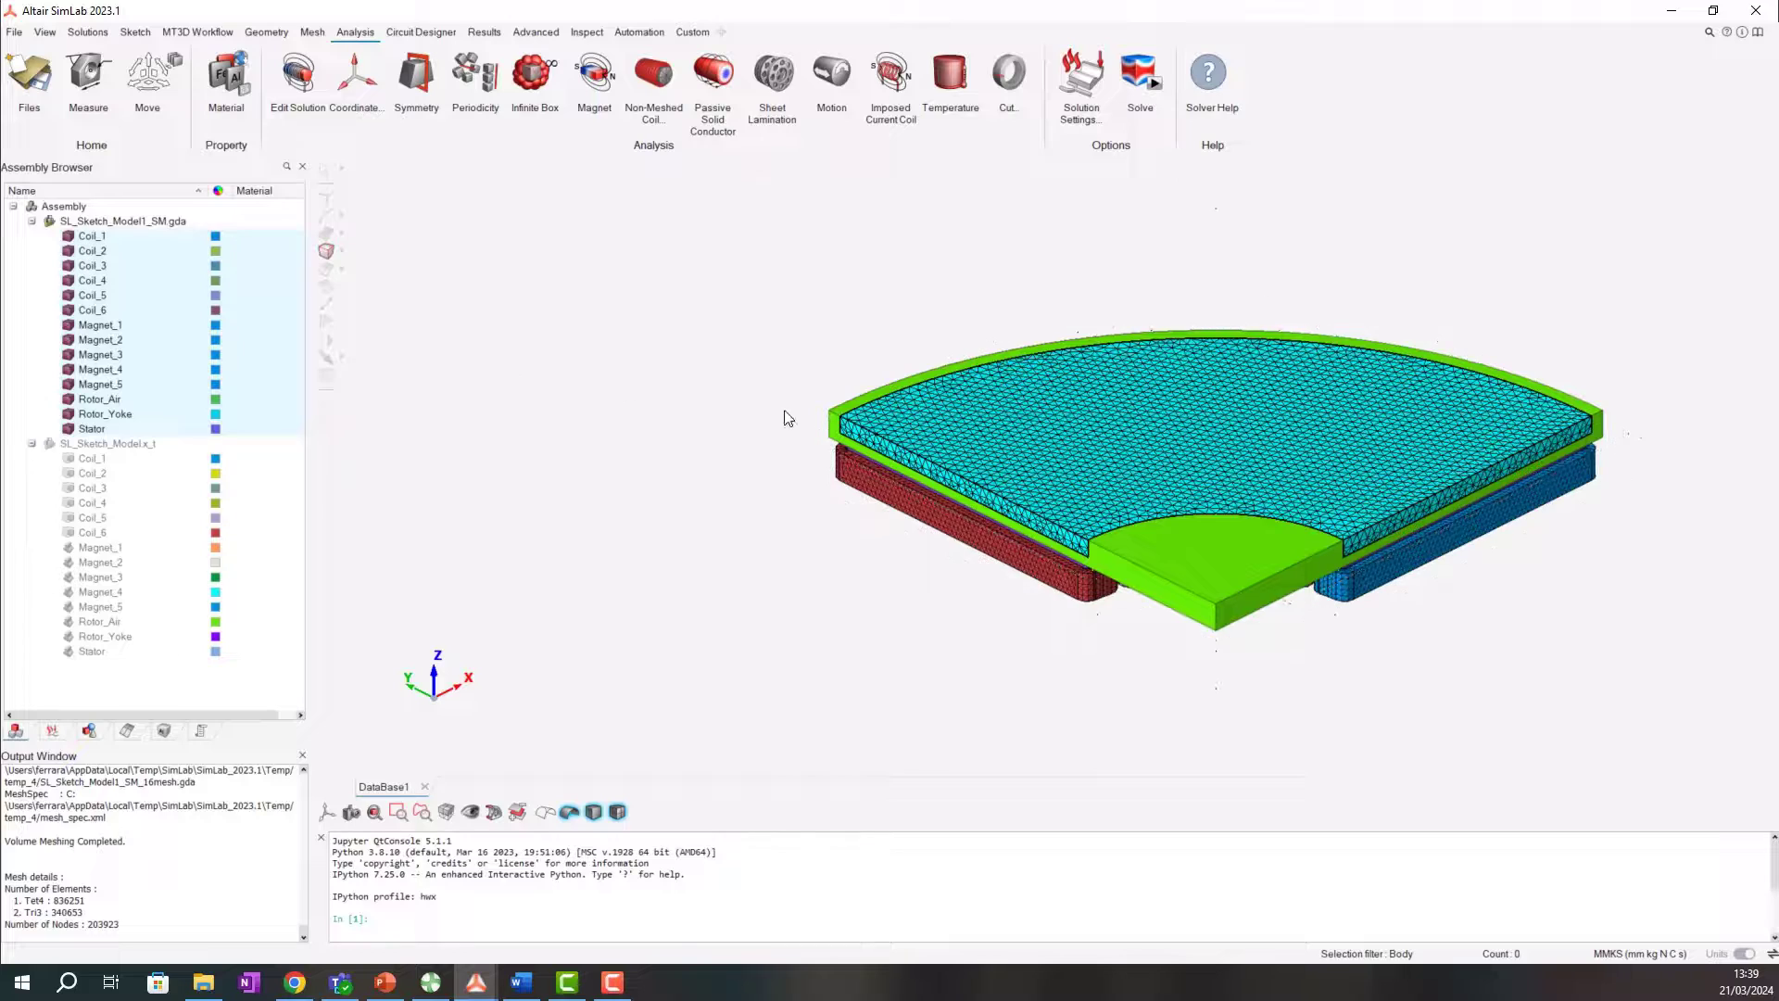
middle_drag(785, 418, 695, 403)
scroll(898, 466, up, 3)
scroll(899, 465, up, 1)
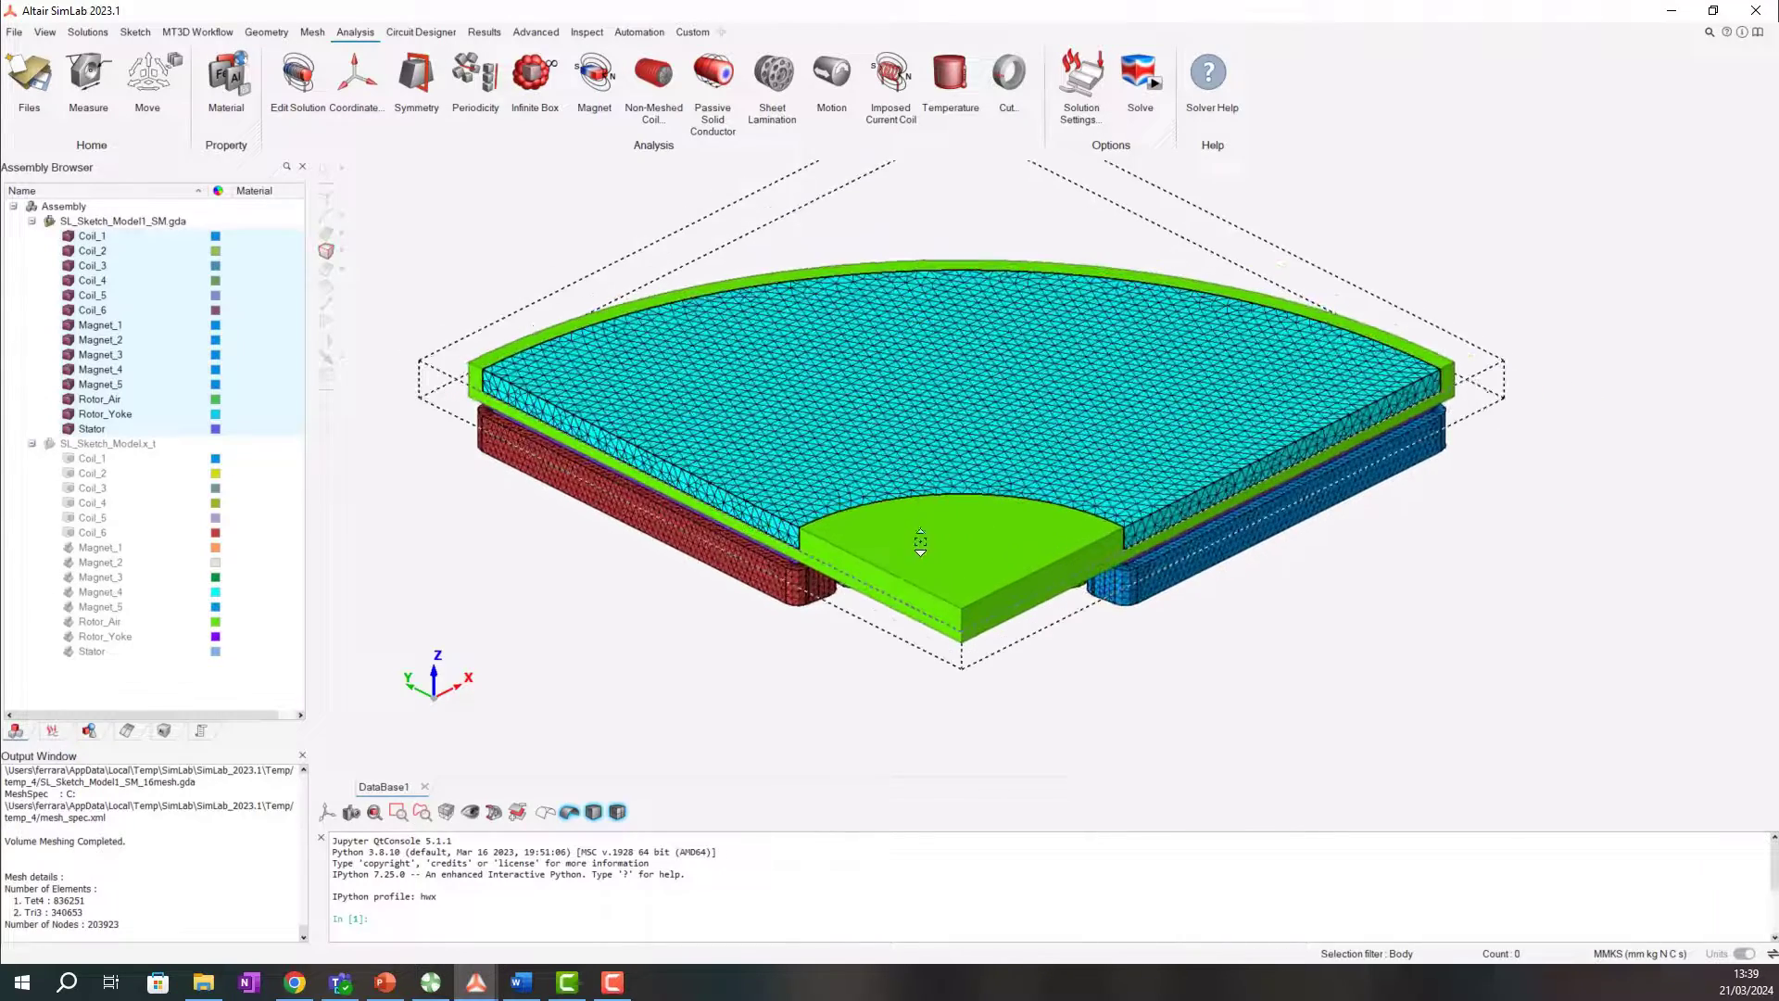
right_click(226, 402)
click(259, 401)
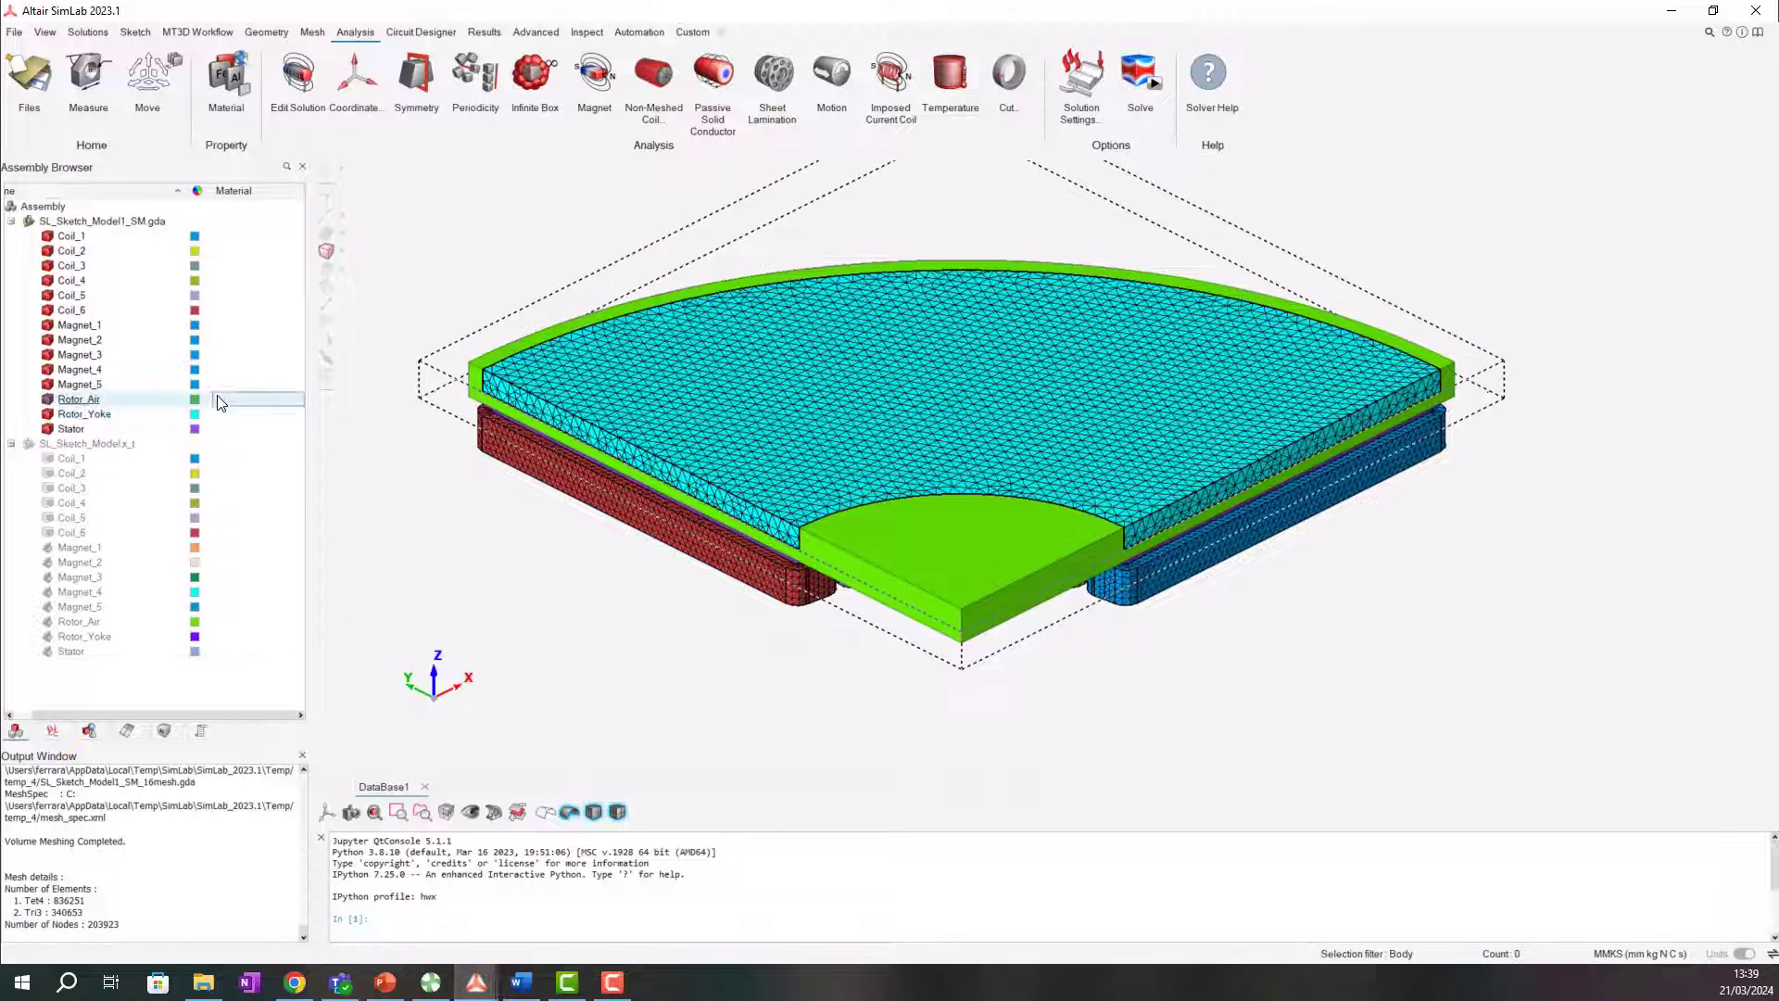
click(219, 401)
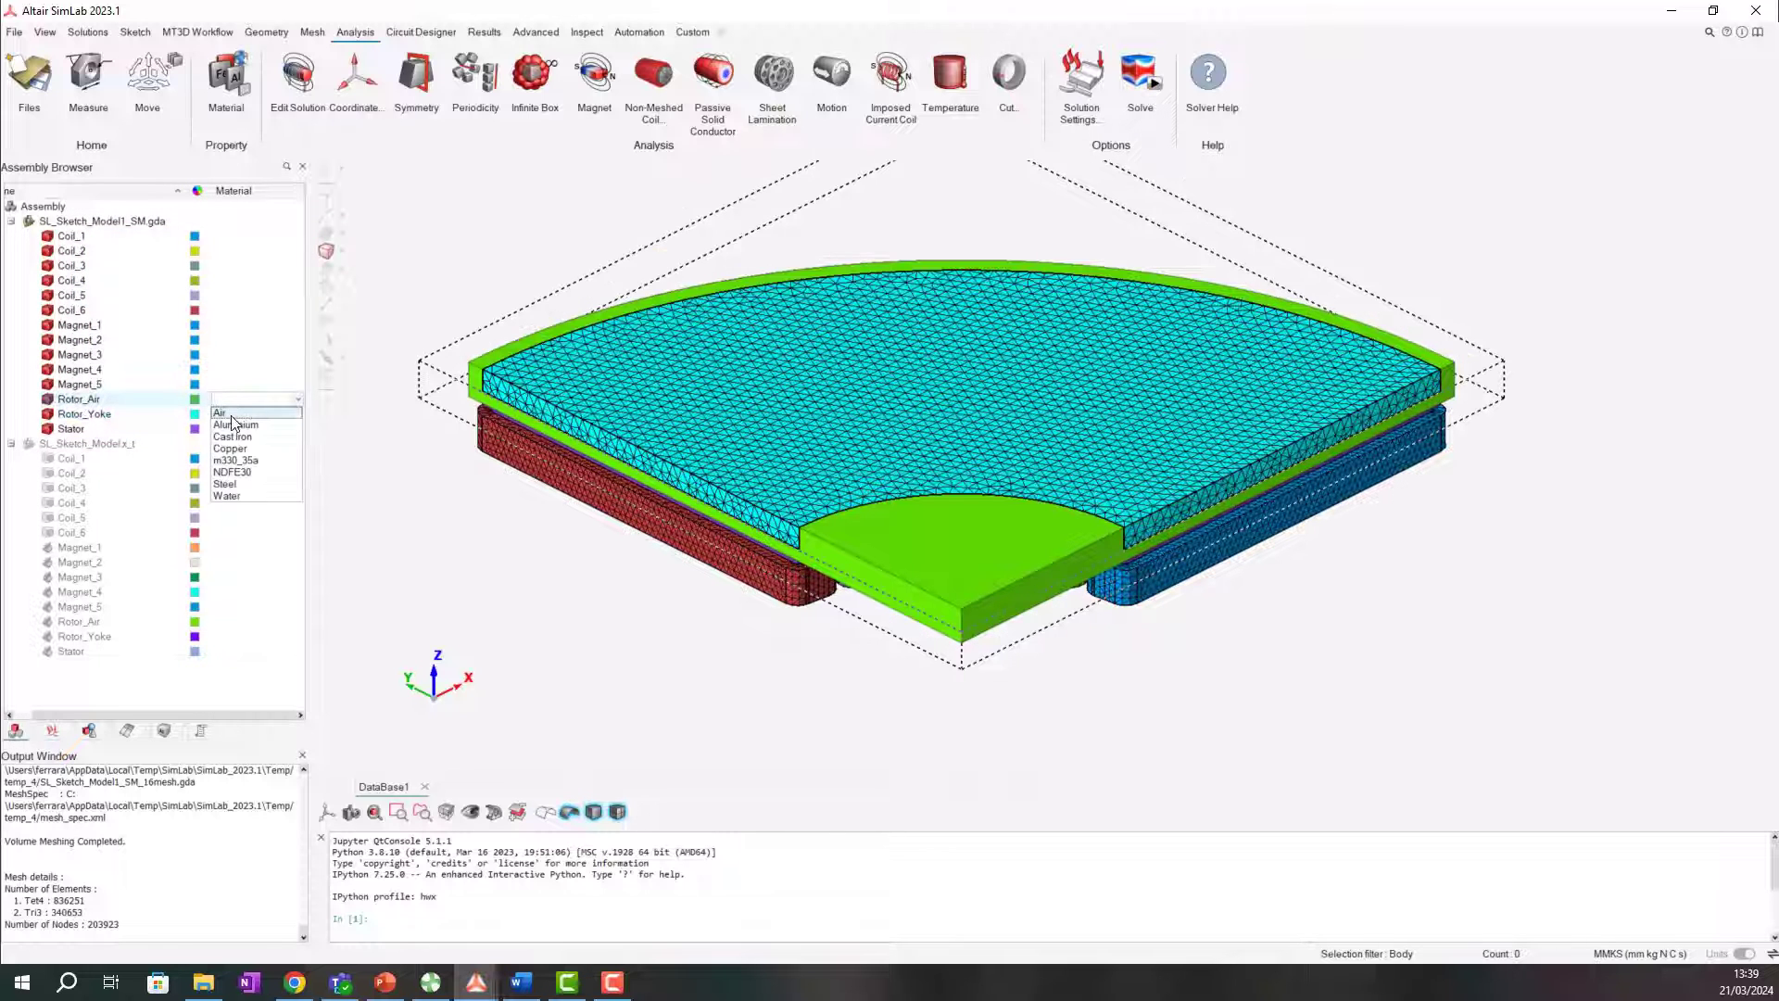
click(47, 399)
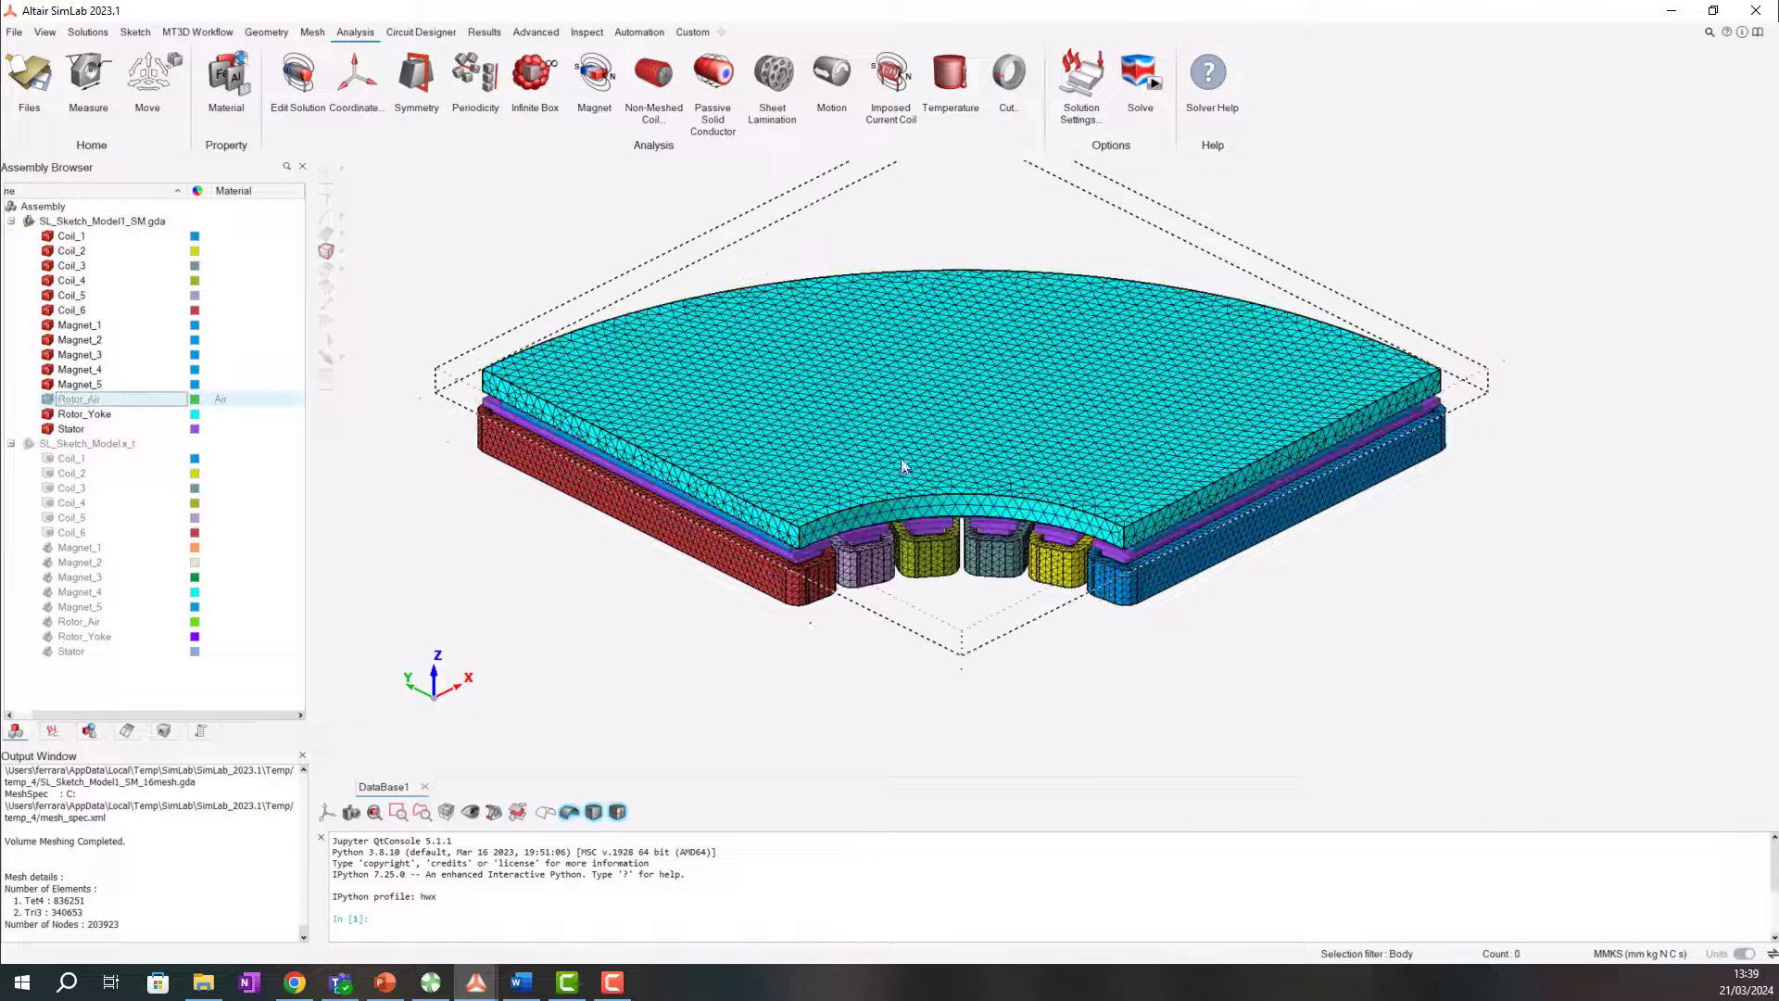
Assign Steel to Rotor_Yoke and Stator, then hide the Stator.
middle_drag(1012, 490, 1013, 496)
click(1032, 511)
scroll(1033, 511, up, 6)
scroll(1071, 514, up, 6)
scroll(1108, 526, up, 4)
ctrl+click(1182, 621)
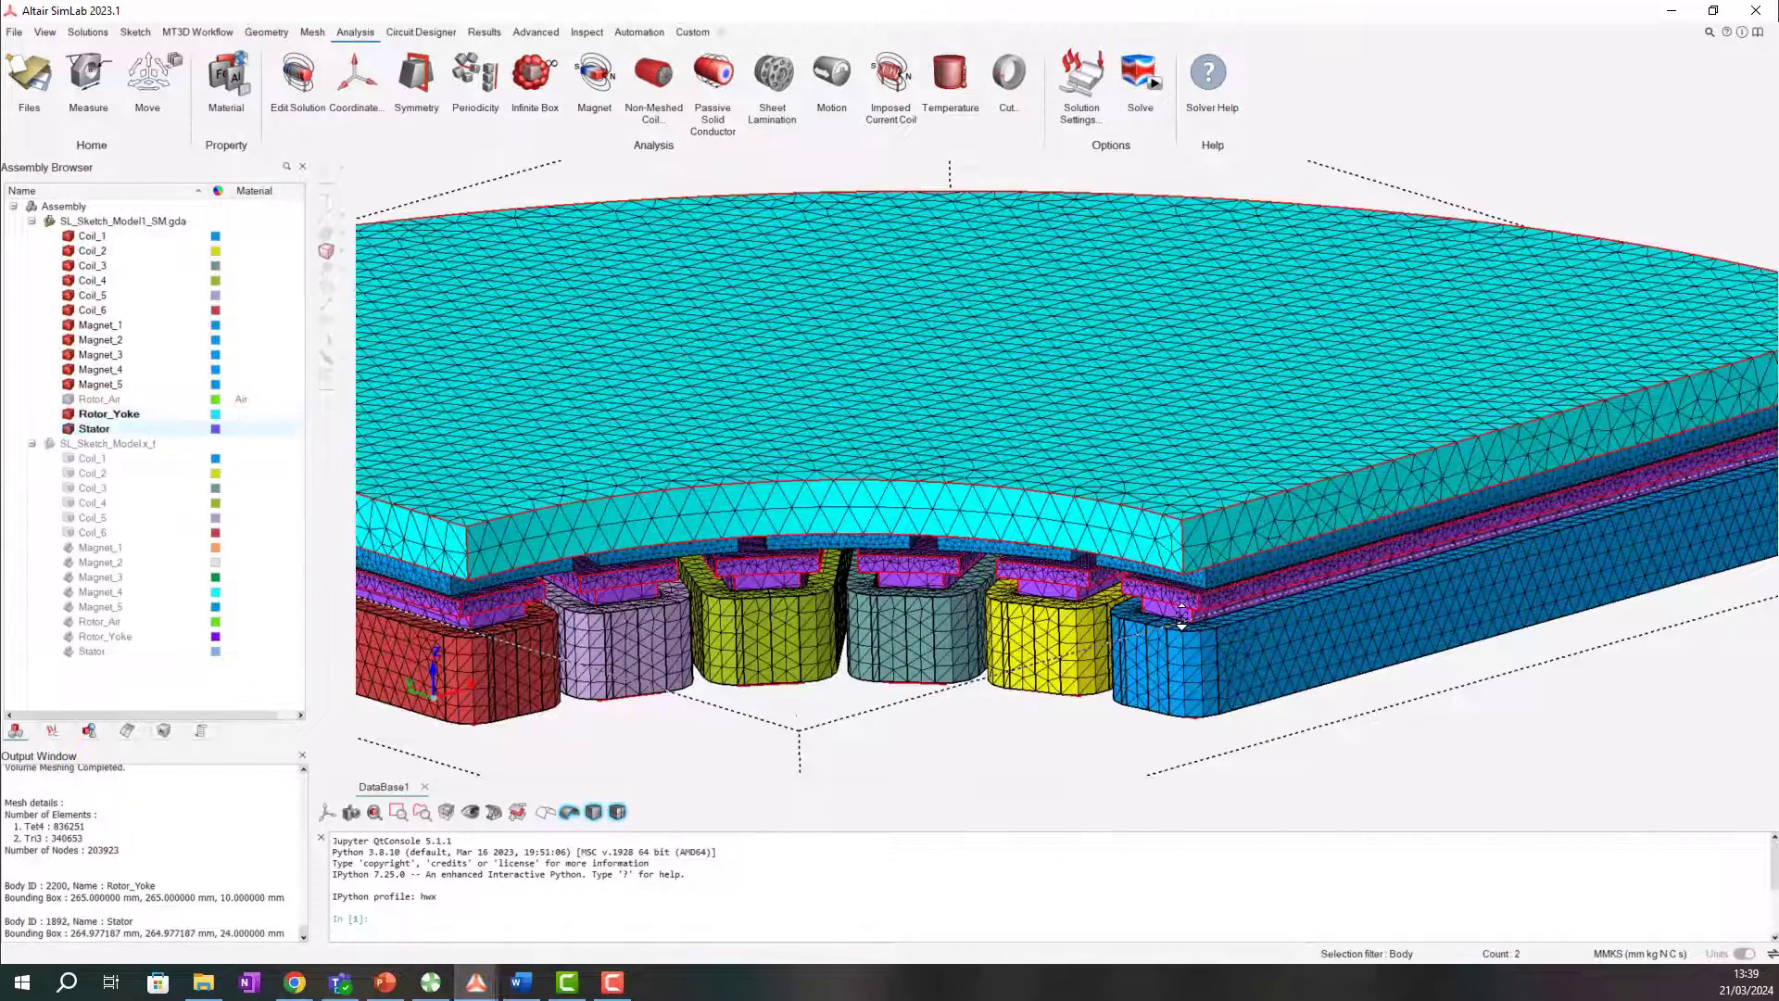
right_click(1181, 619)
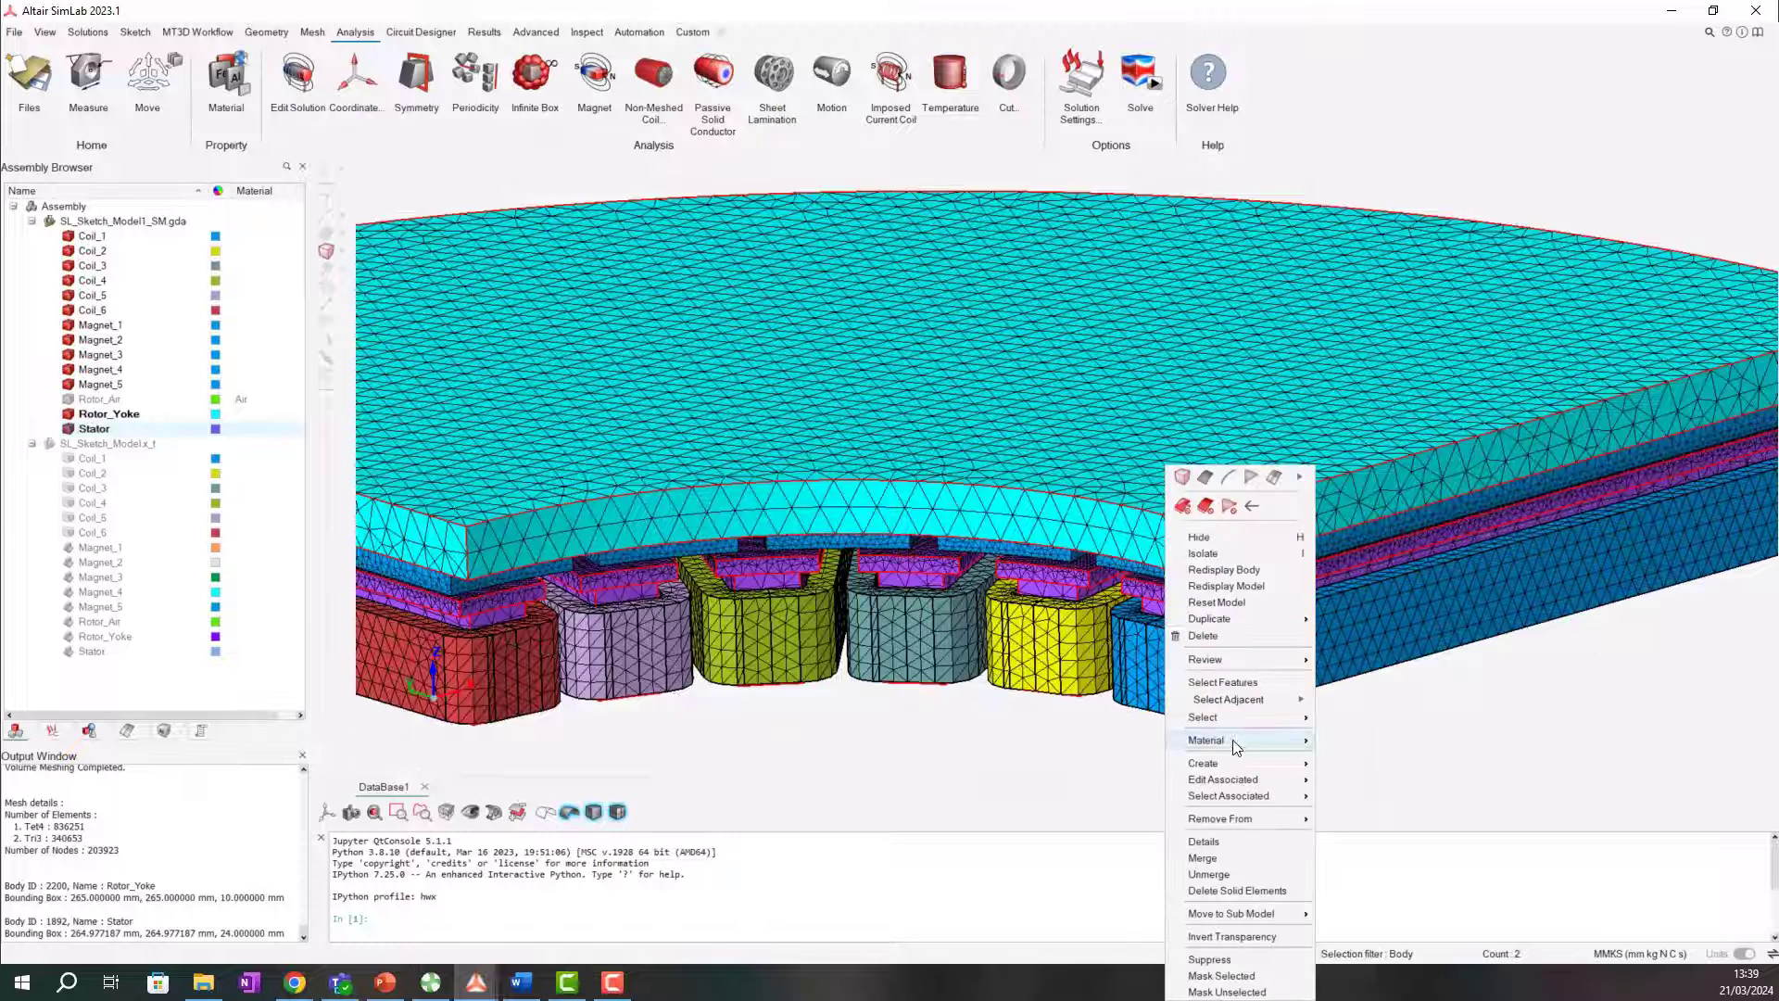
mouse_move(1206, 739)
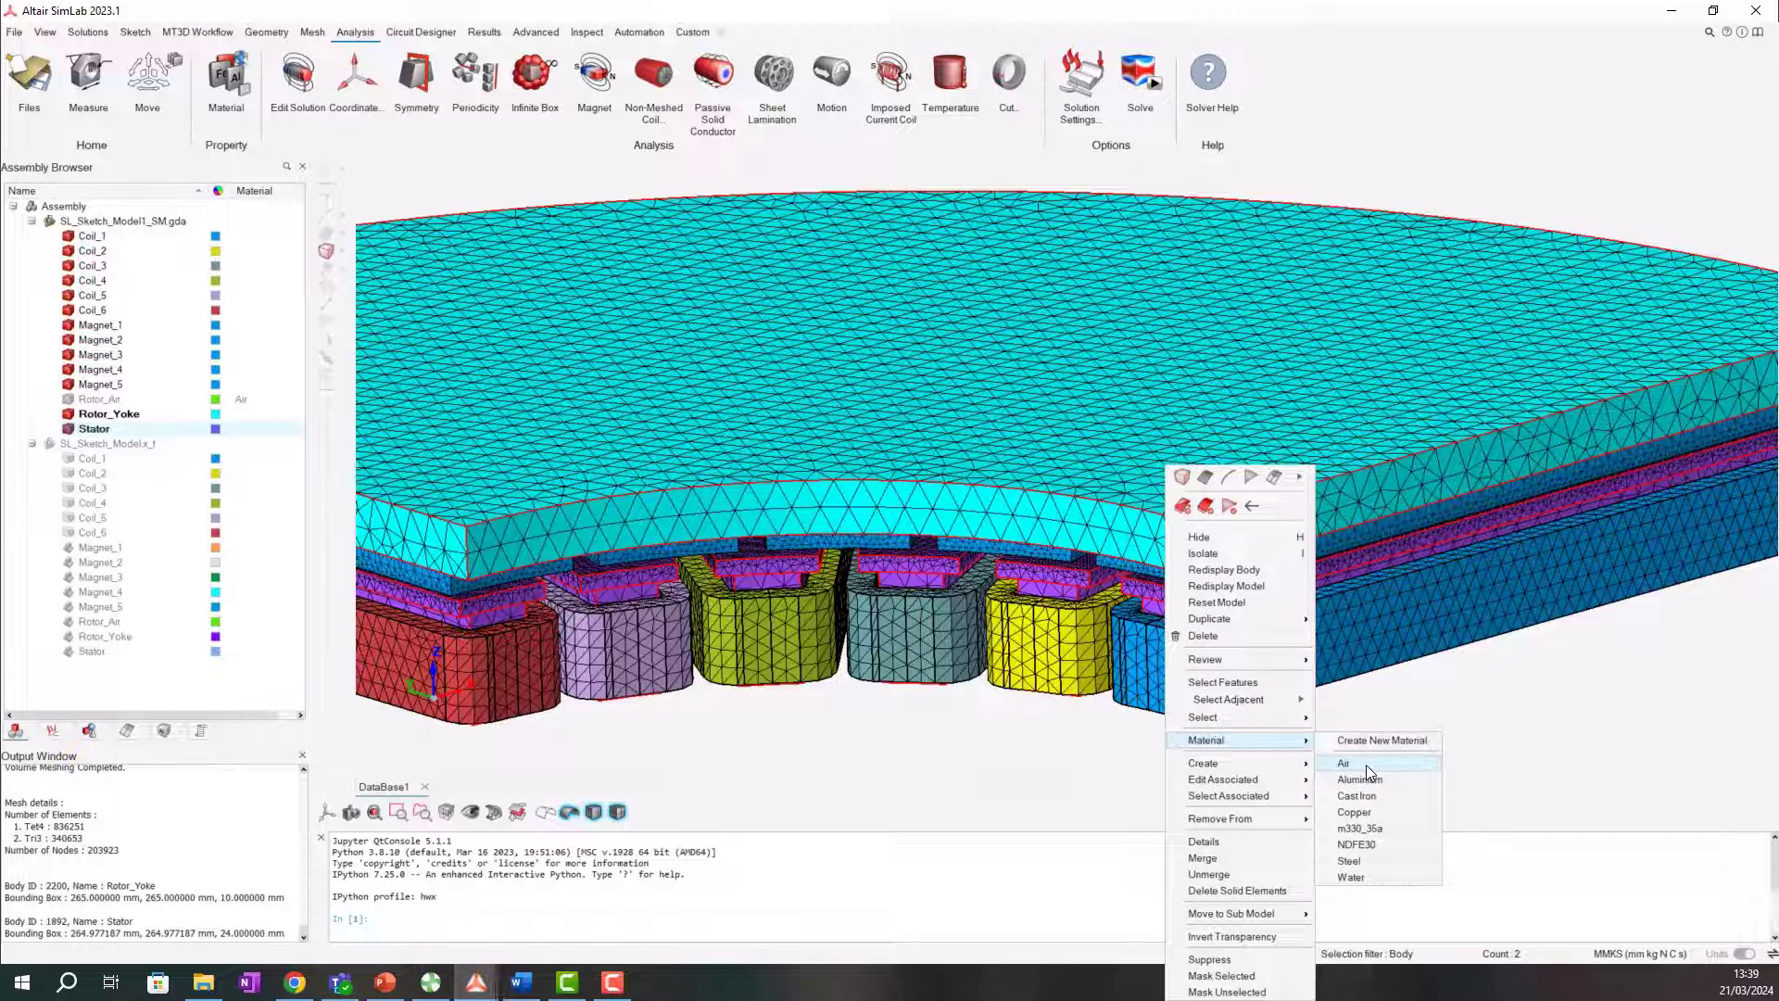
click(1364, 866)
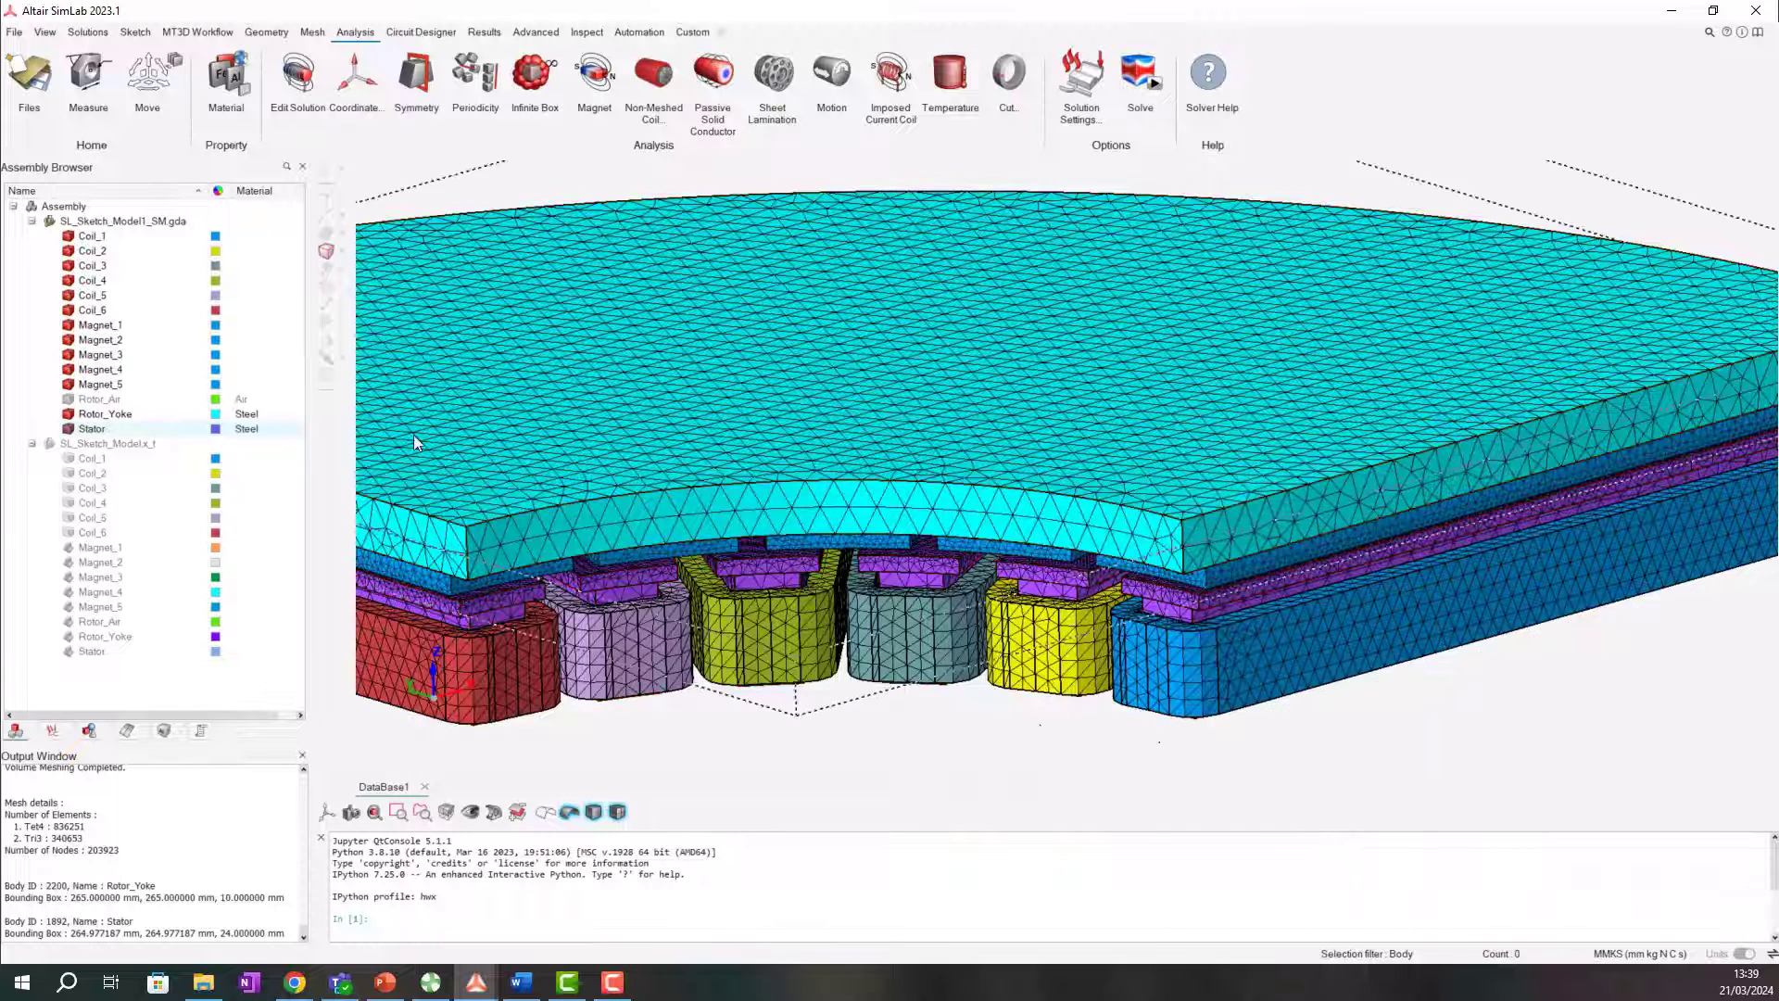
click(72, 430)
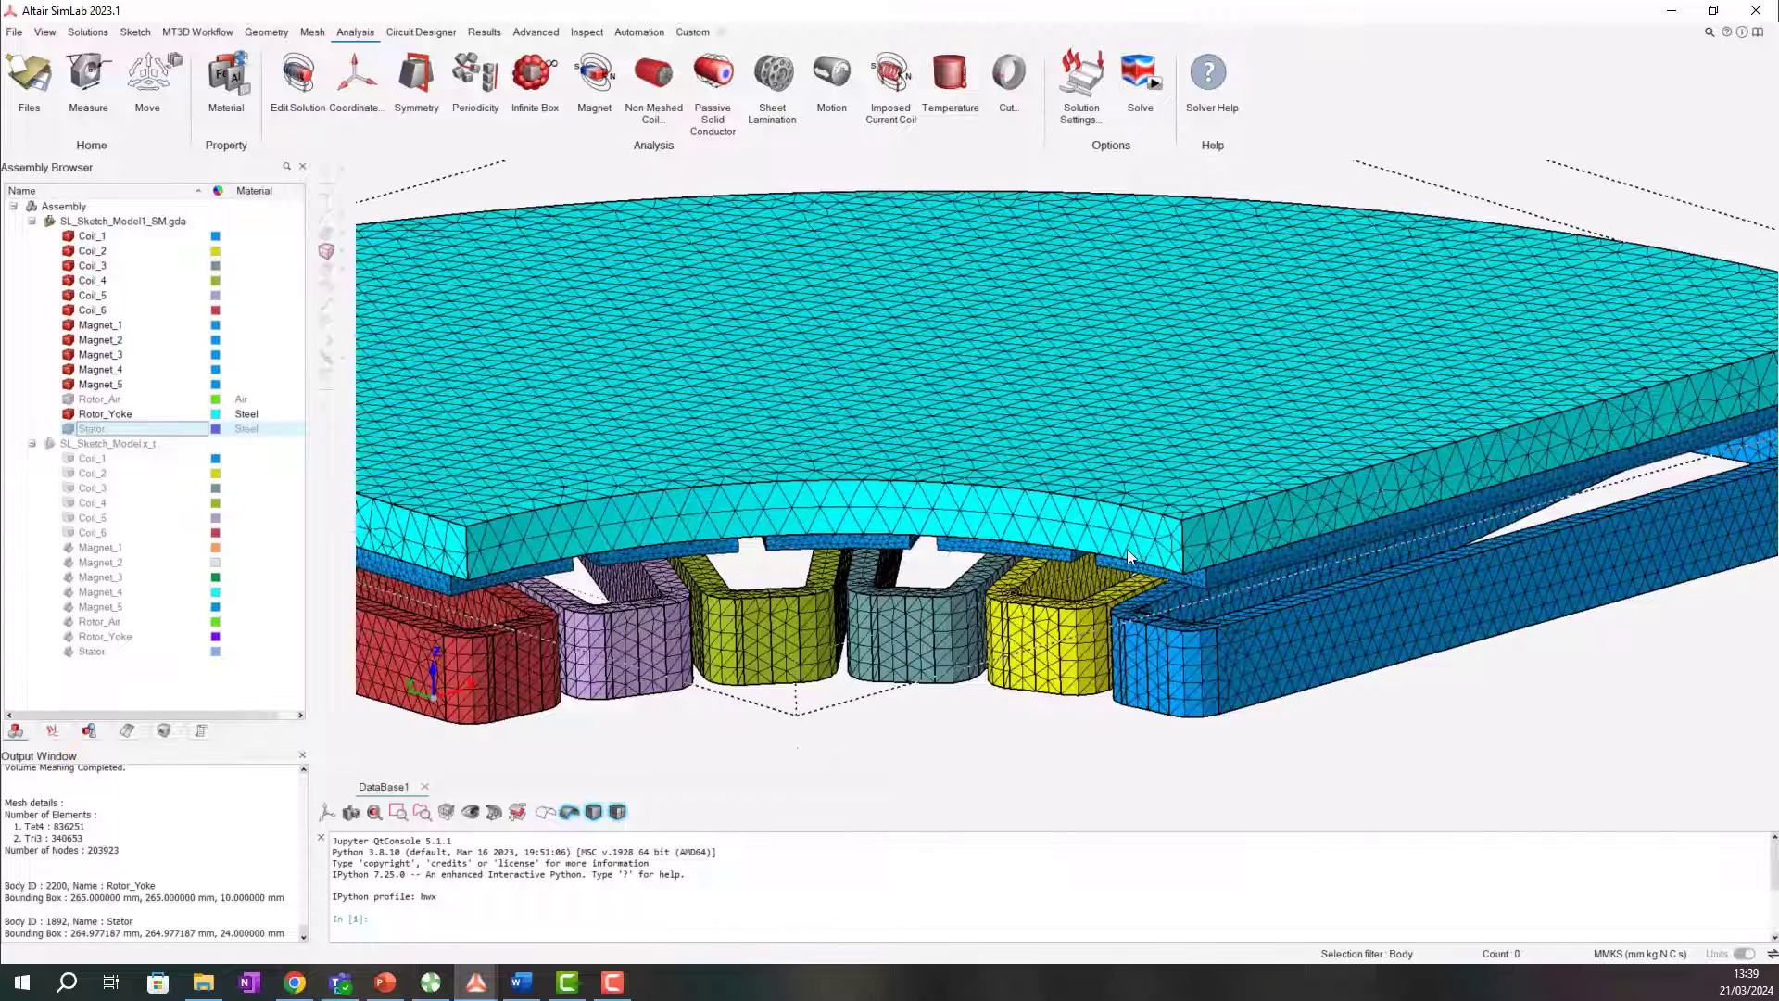
Assign NDFE30 to the five magnet bodies.
click(973, 563)
ctrl+click(847, 546)
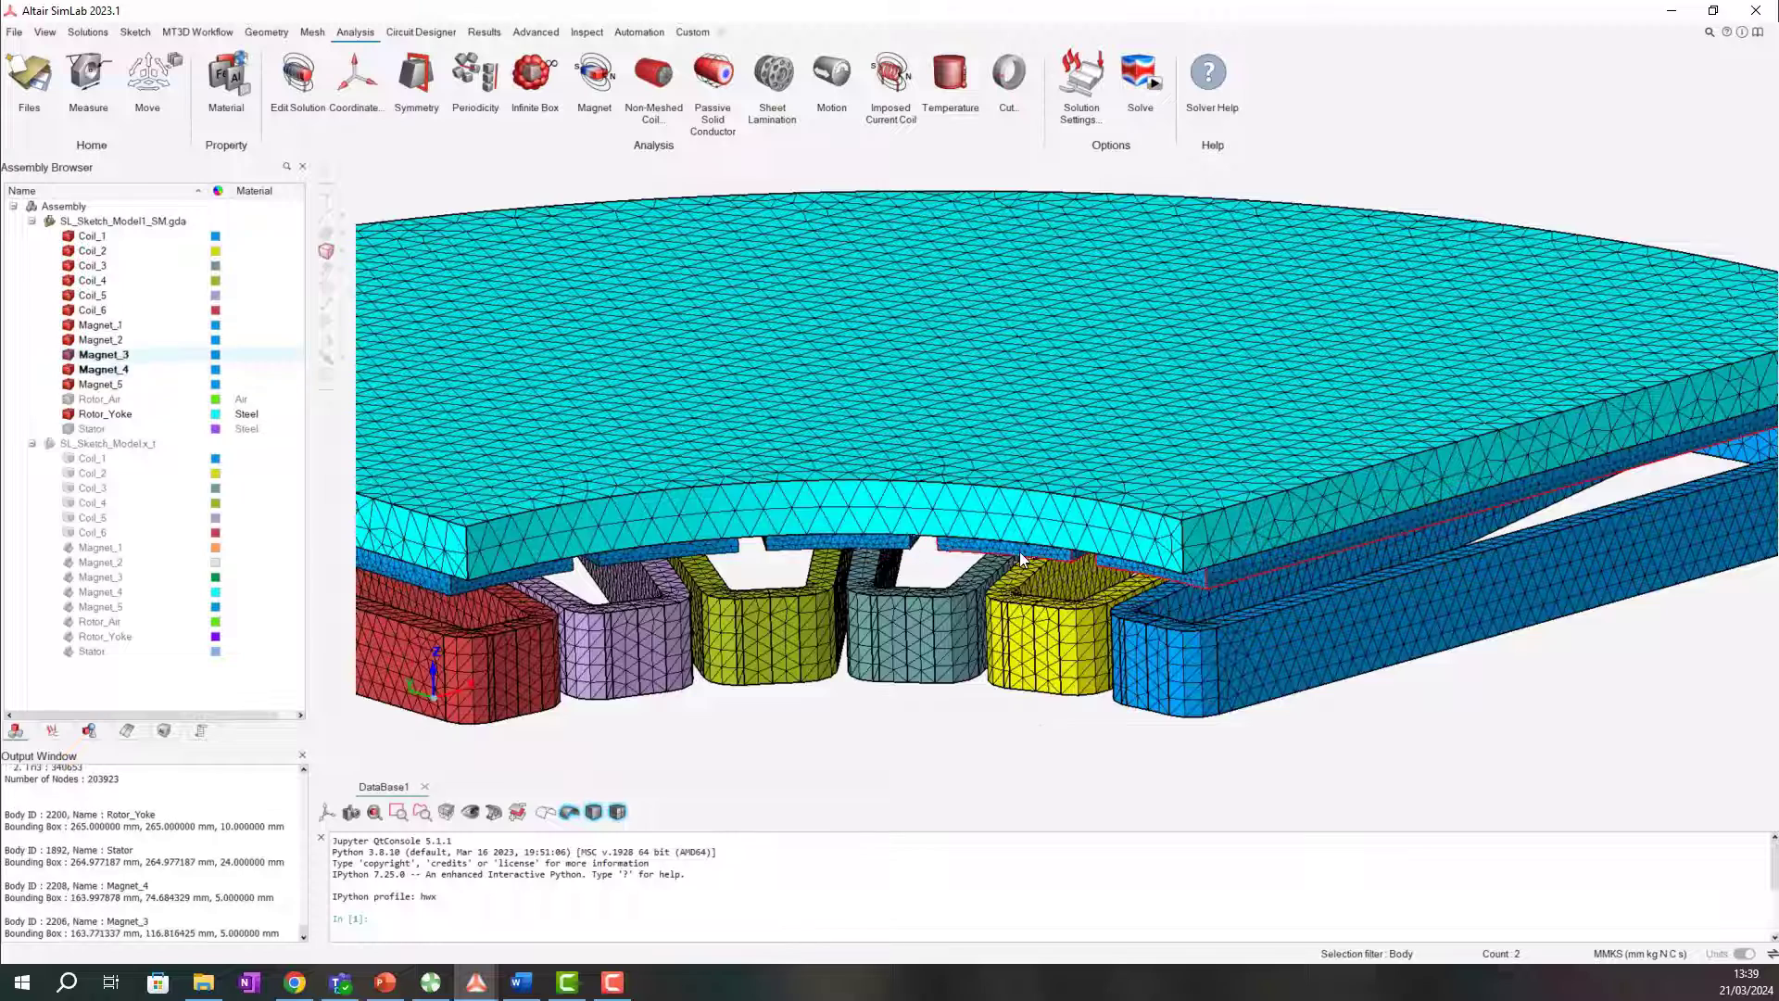
ctrl+click(831, 550)
ctrl+click(674, 549)
ctrl+click(529, 572)
right_click(528, 572)
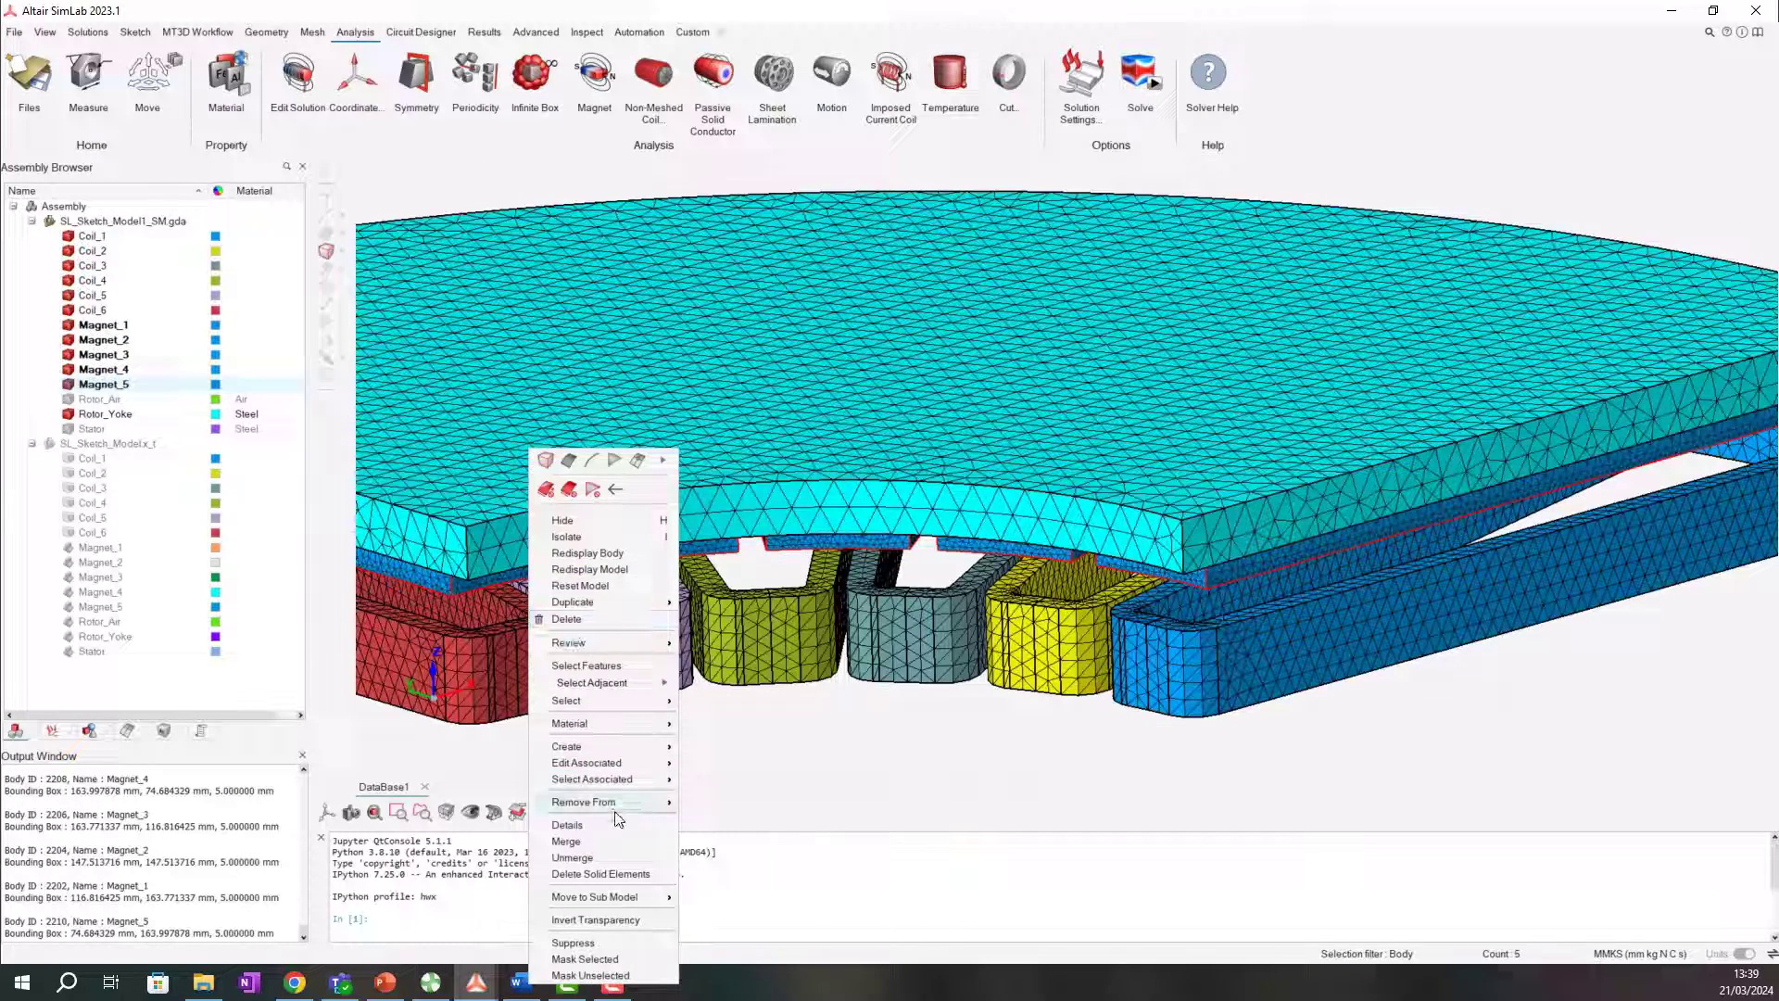
mouse_move(571, 723)
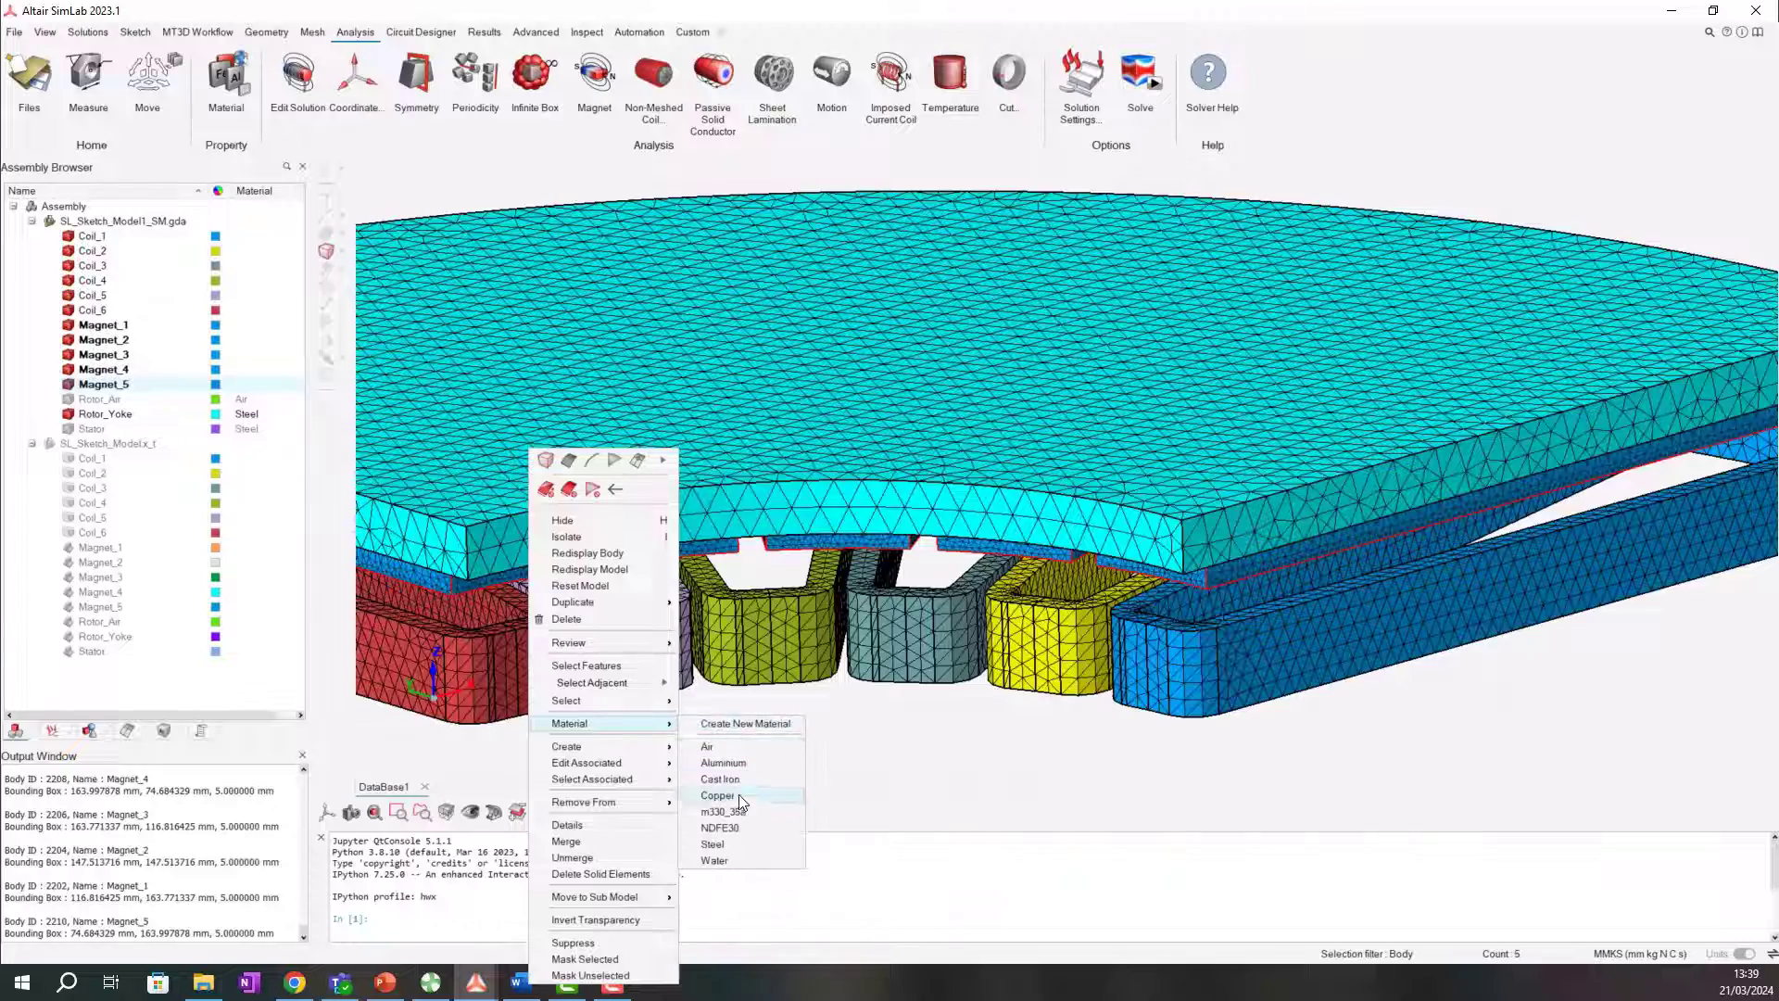
click(734, 831)
Assign Copper to all six coil bodies.
middle_drag(903, 739, 1030, 598)
click(1223, 528)
ctrl+click(1113, 529)
ctrl+click(987, 528)
ctrl+click(862, 535)
ctrl+click(763, 543)
ctrl+click(556, 536)
right_click(646, 431)
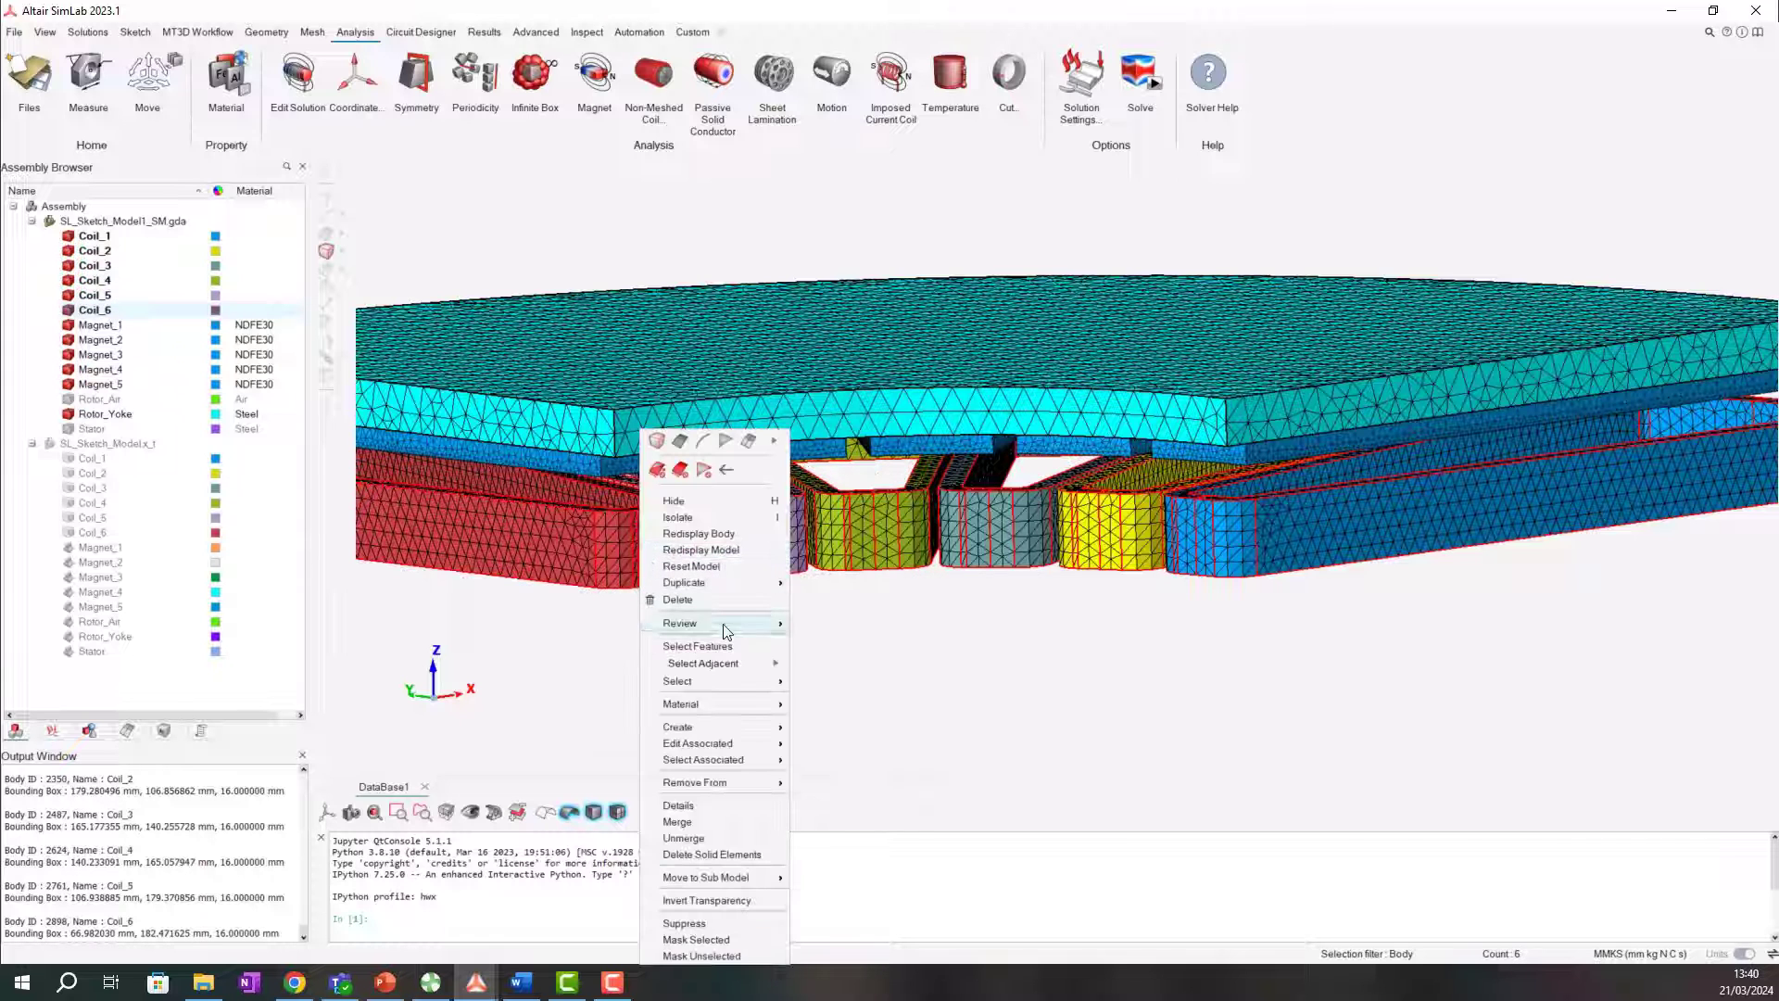
click(848, 775)
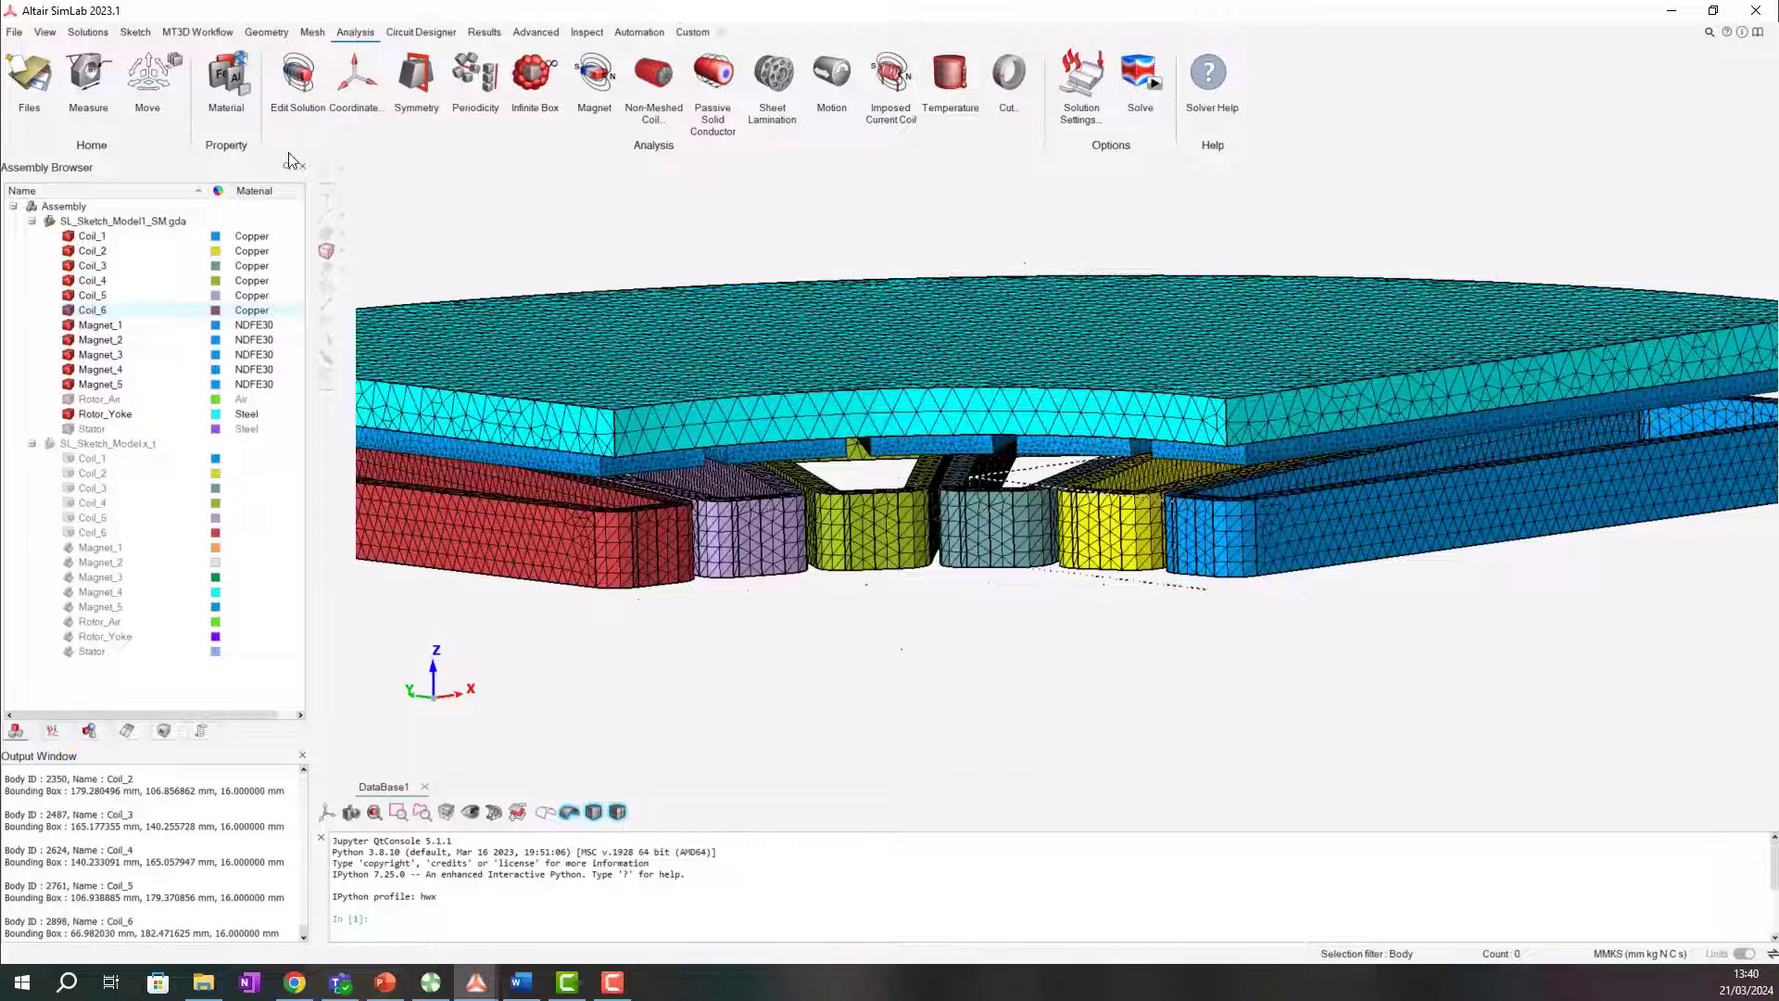
Start a Symmetry condition from the MT3D workflow, view the underside, then cancel it.
click(197, 32)
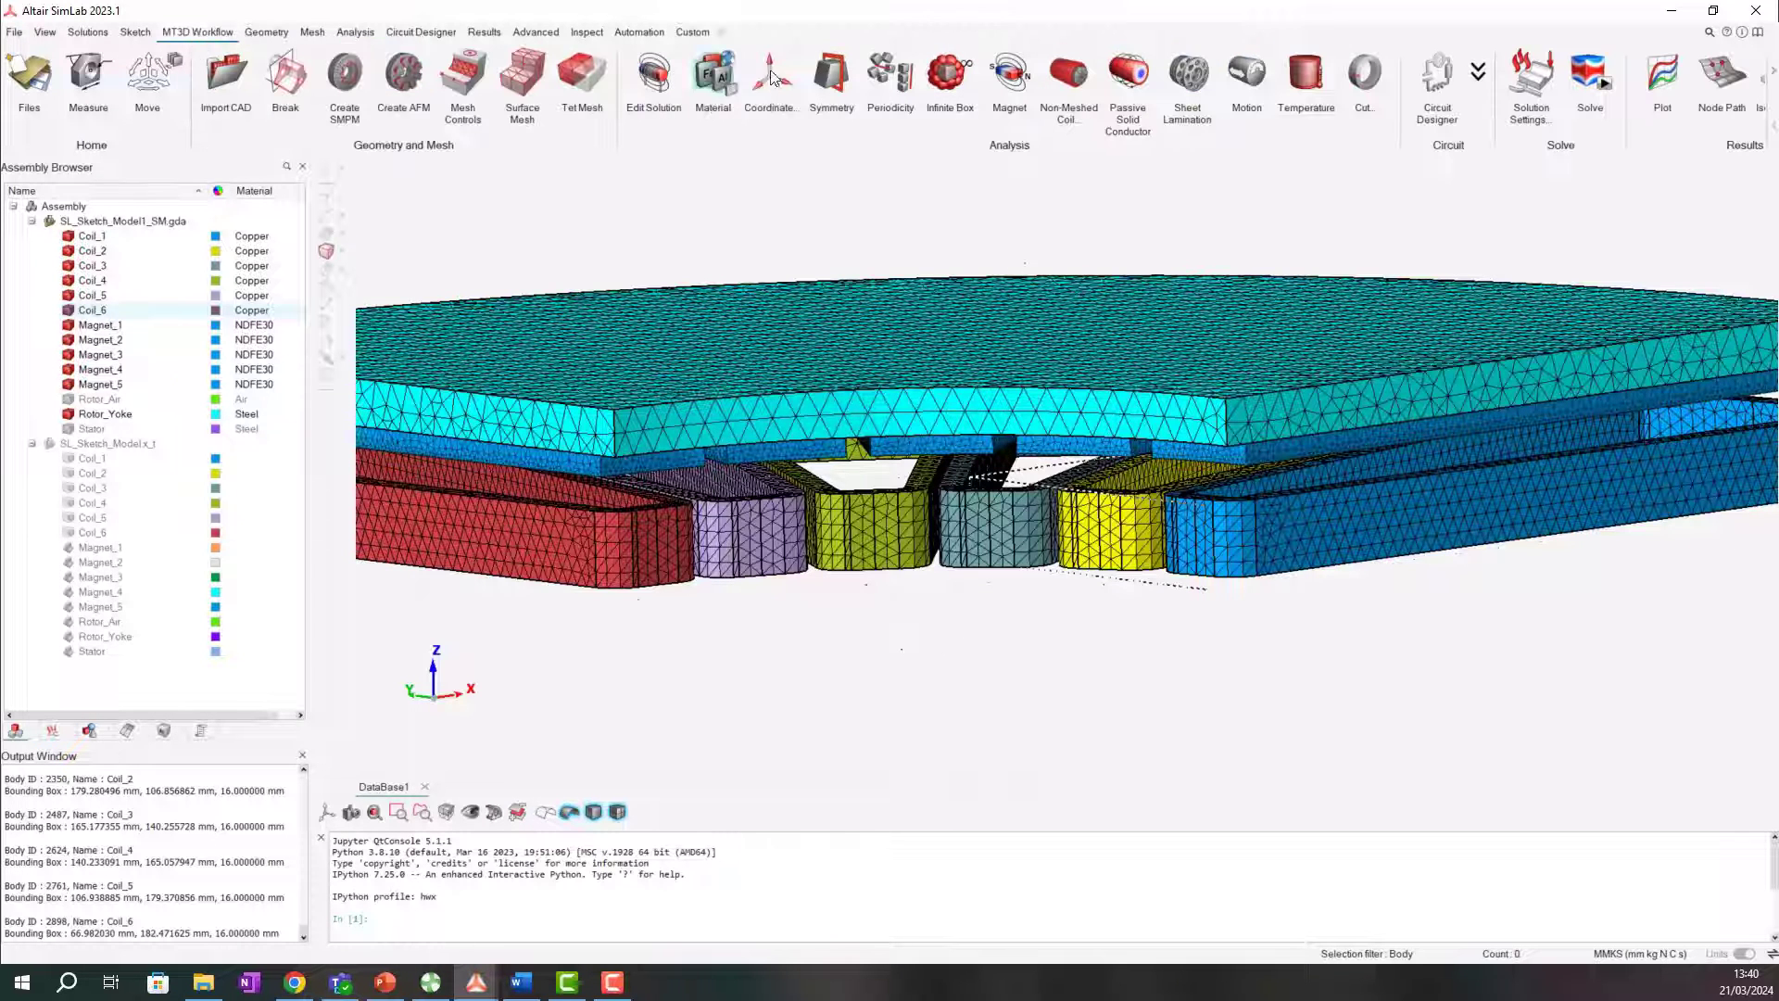
click(831, 80)
middle_drag(1035, 209, 1036, 418)
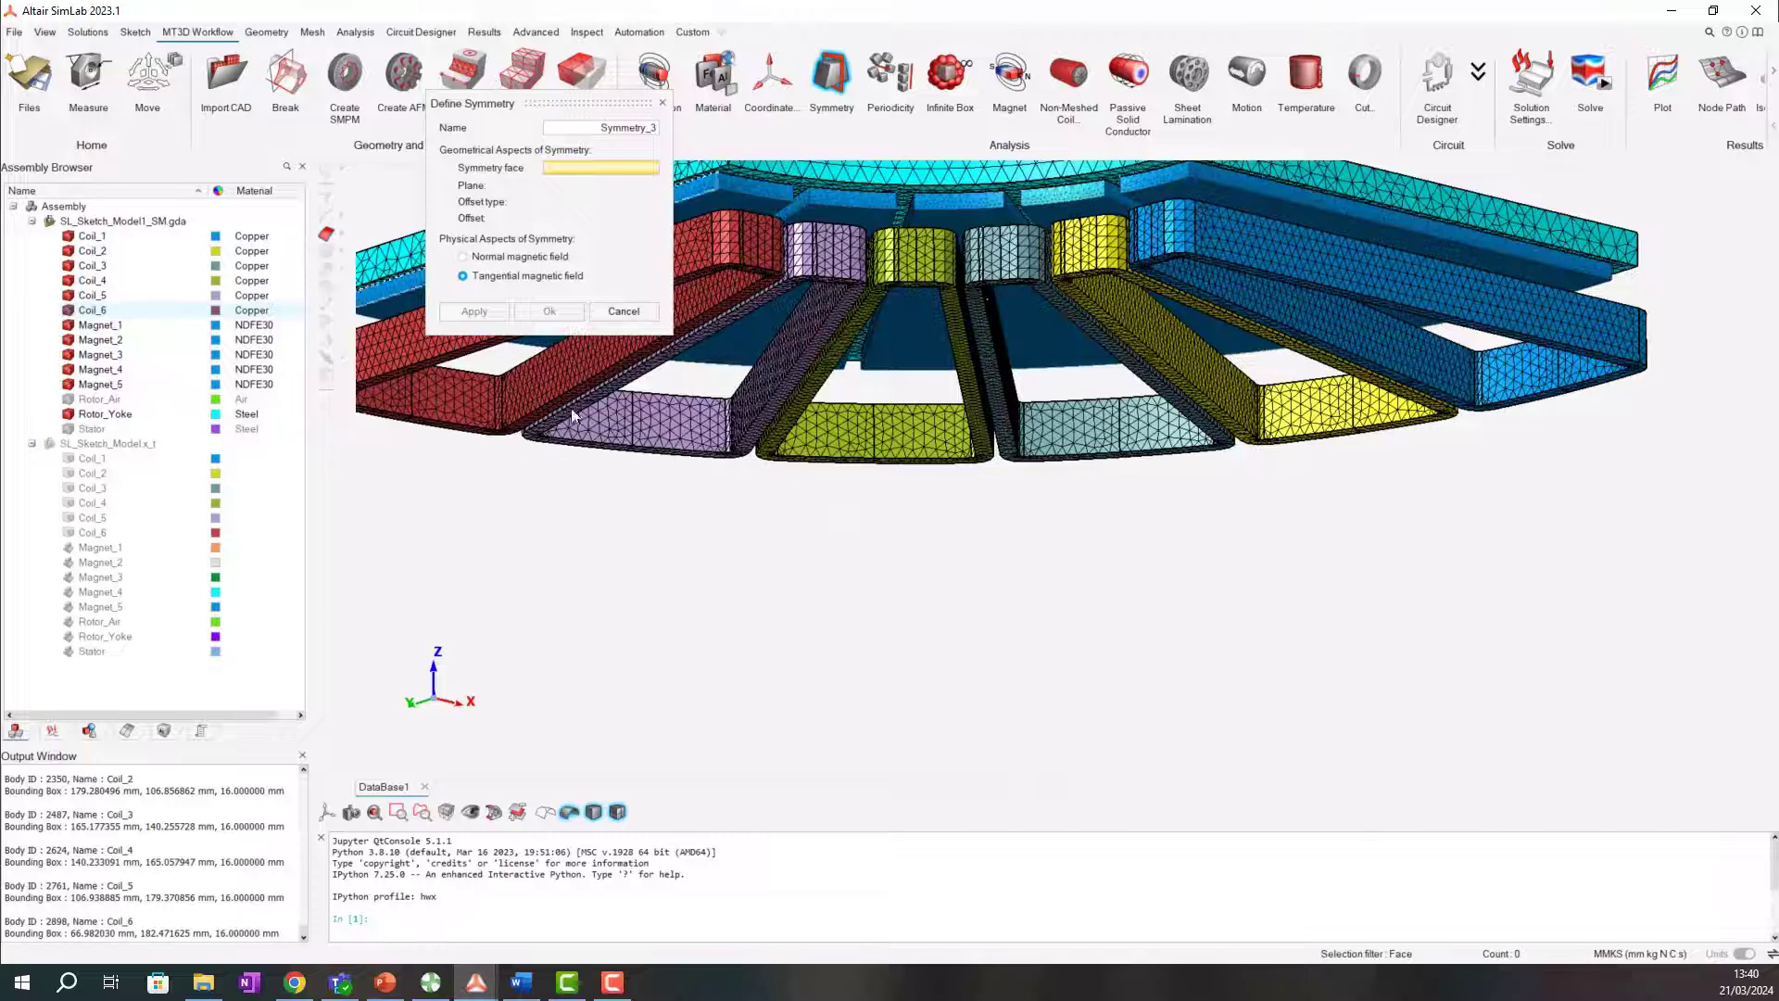
middle_drag(879, 587, 887, 595)
click(623, 311)
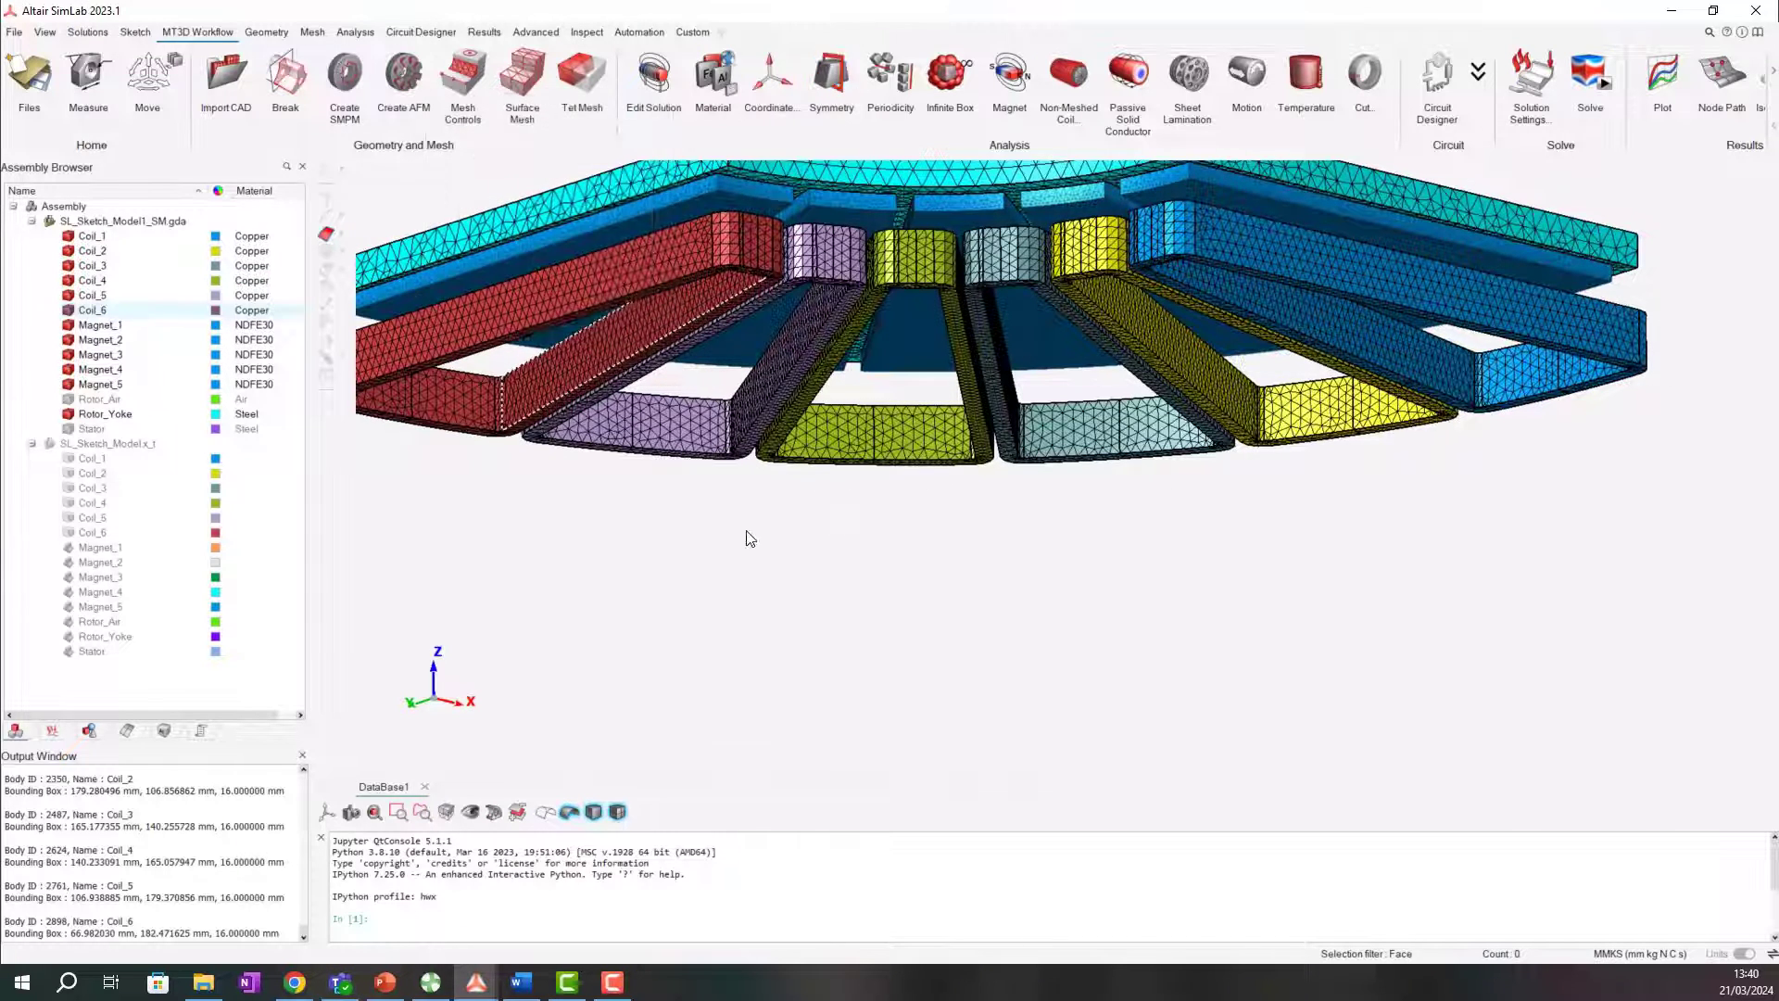
Redisplay the whole model, then hide the Rotor_Air body.
right_click(757, 417)
click(810, 503)
middle_drag(960, 578, 971, 602)
scroll(824, 382, up, 3)
scroll(973, 320, up, 3)
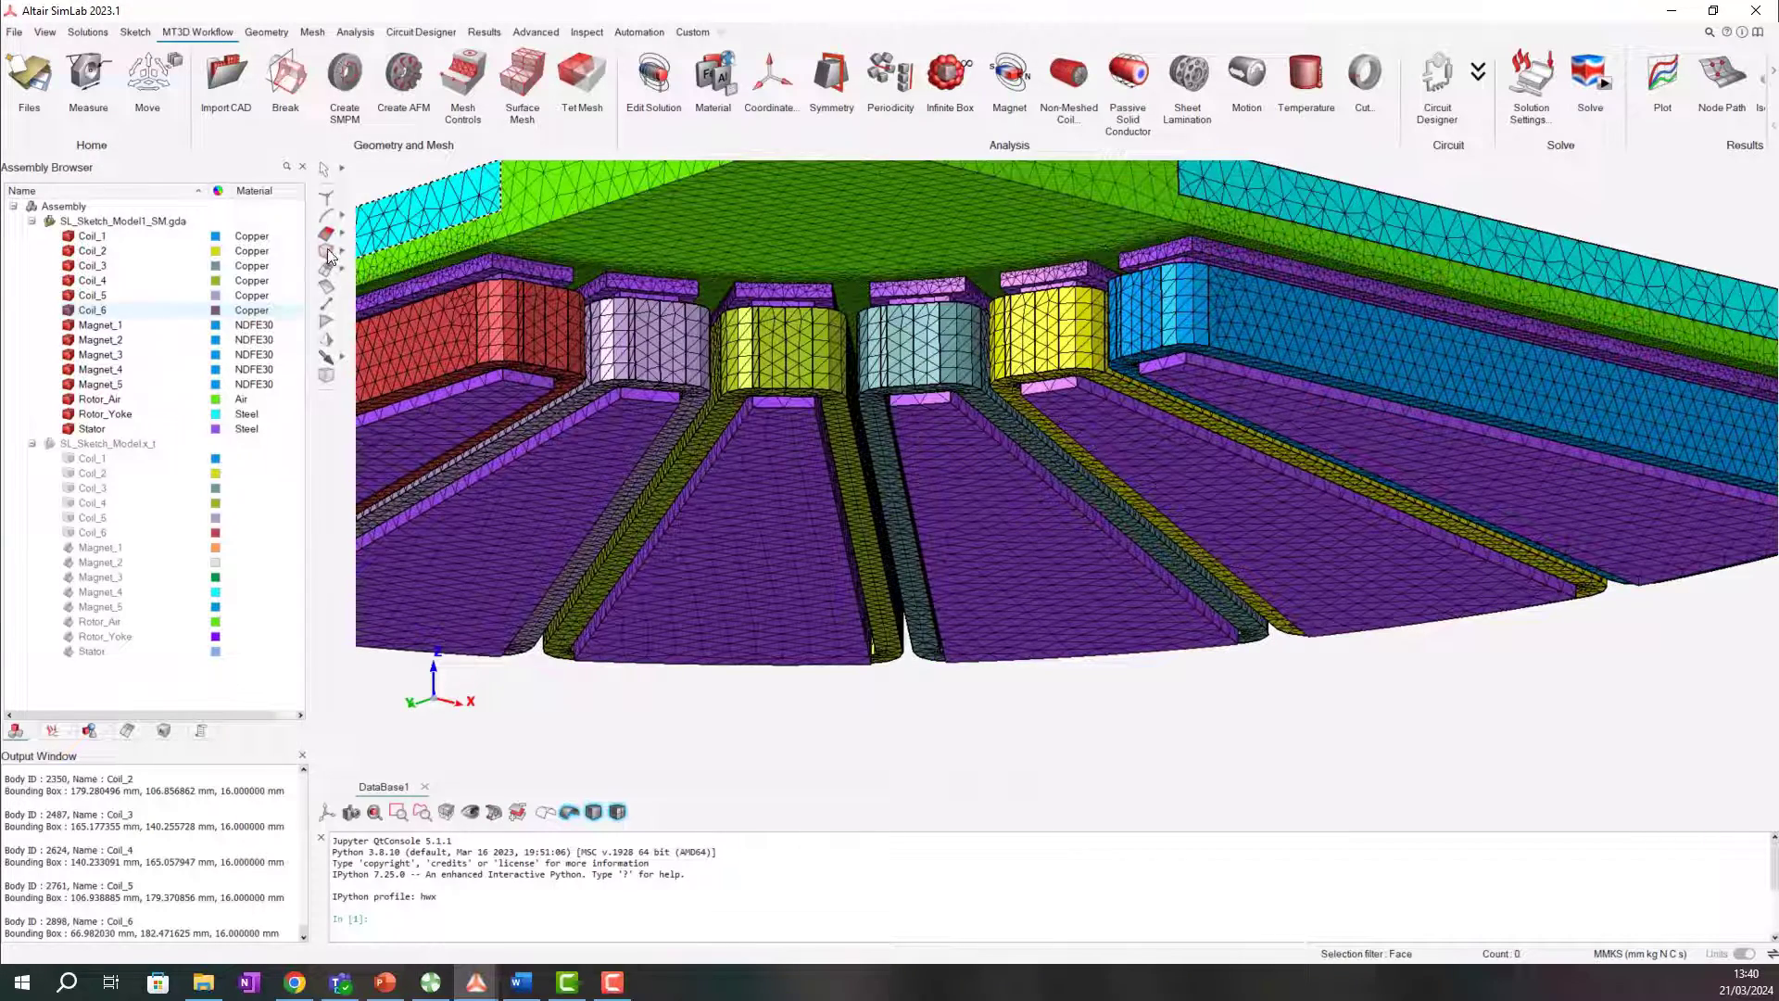
click(922, 193)
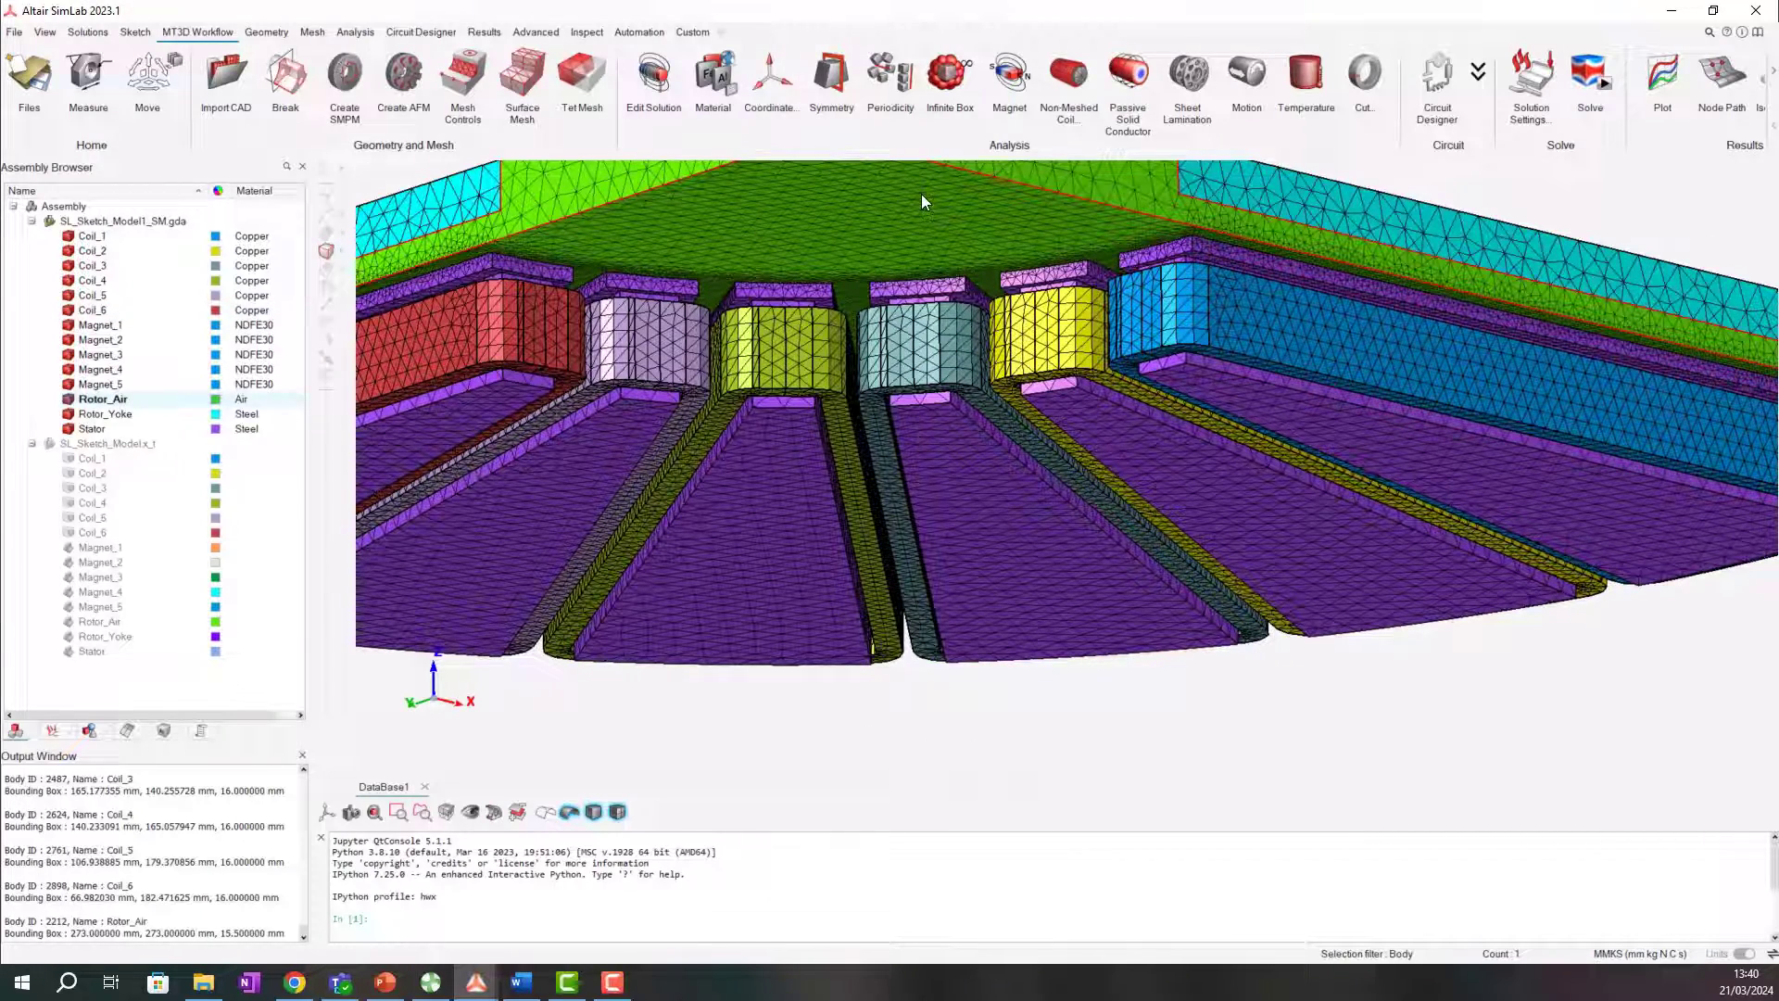
key(h)
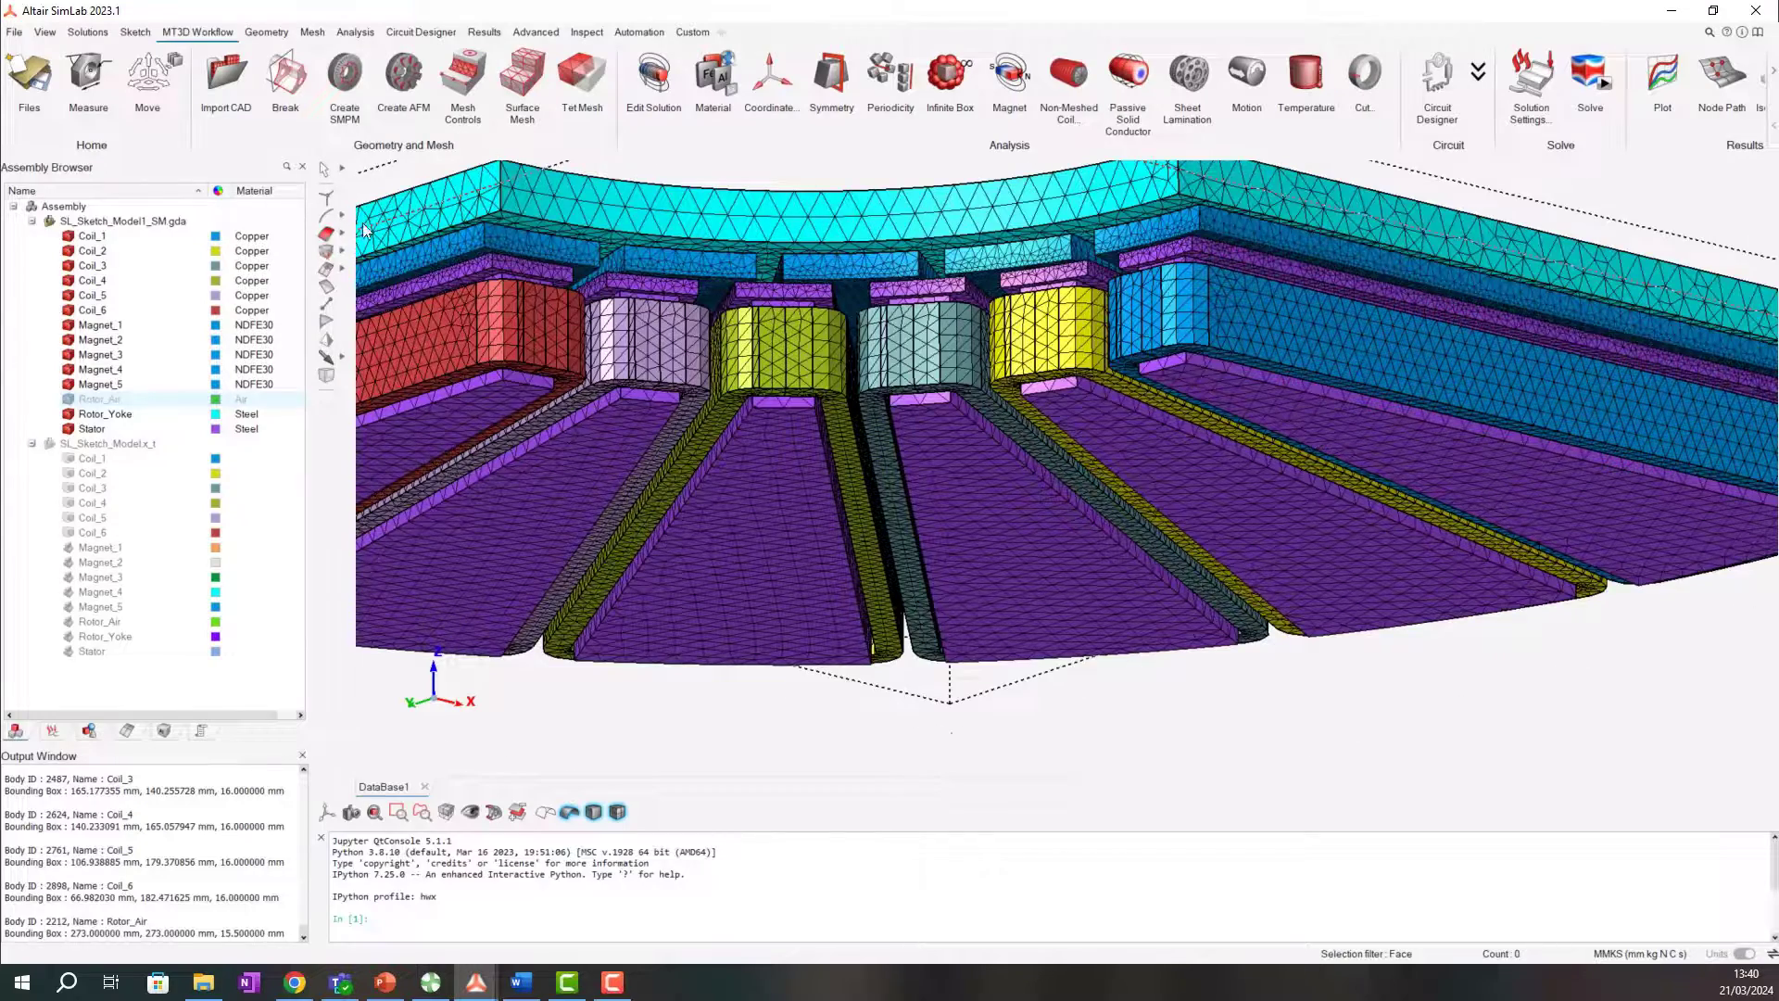
scroll(973, 348, up, 3)
Isolate the Rotor_Air bottom face to inspect its shape, then clear the selection.
click(1234, 243)
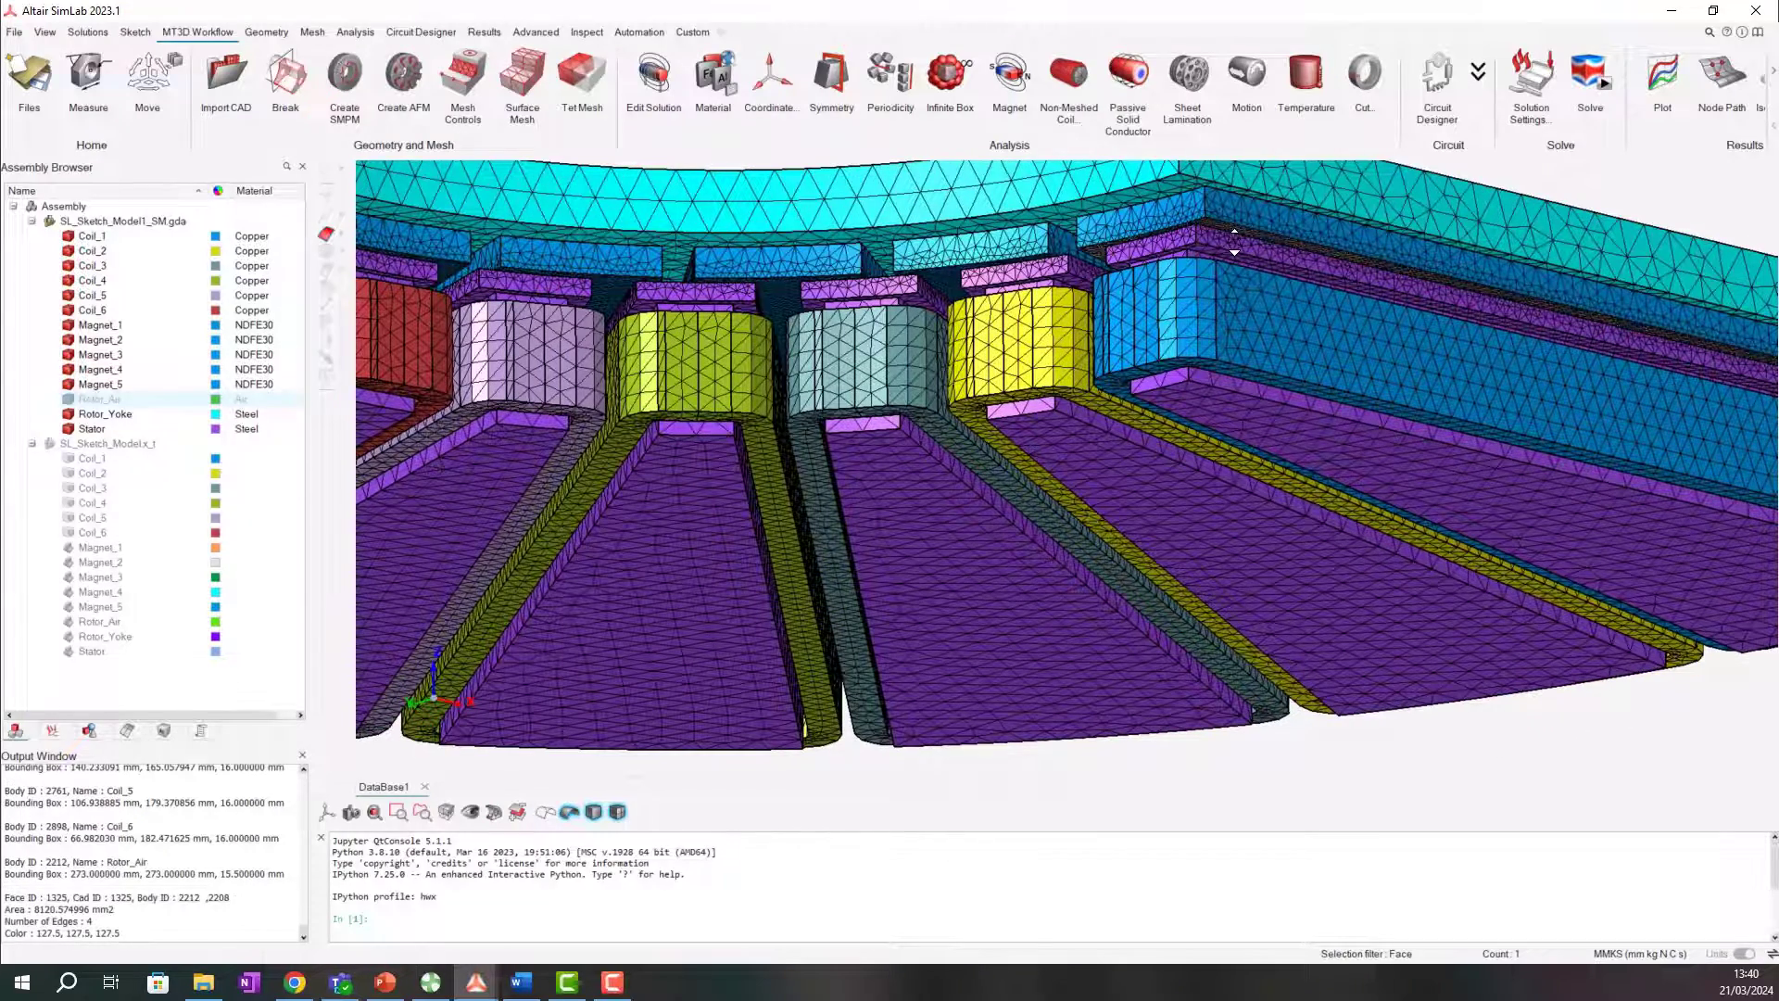
key(i)
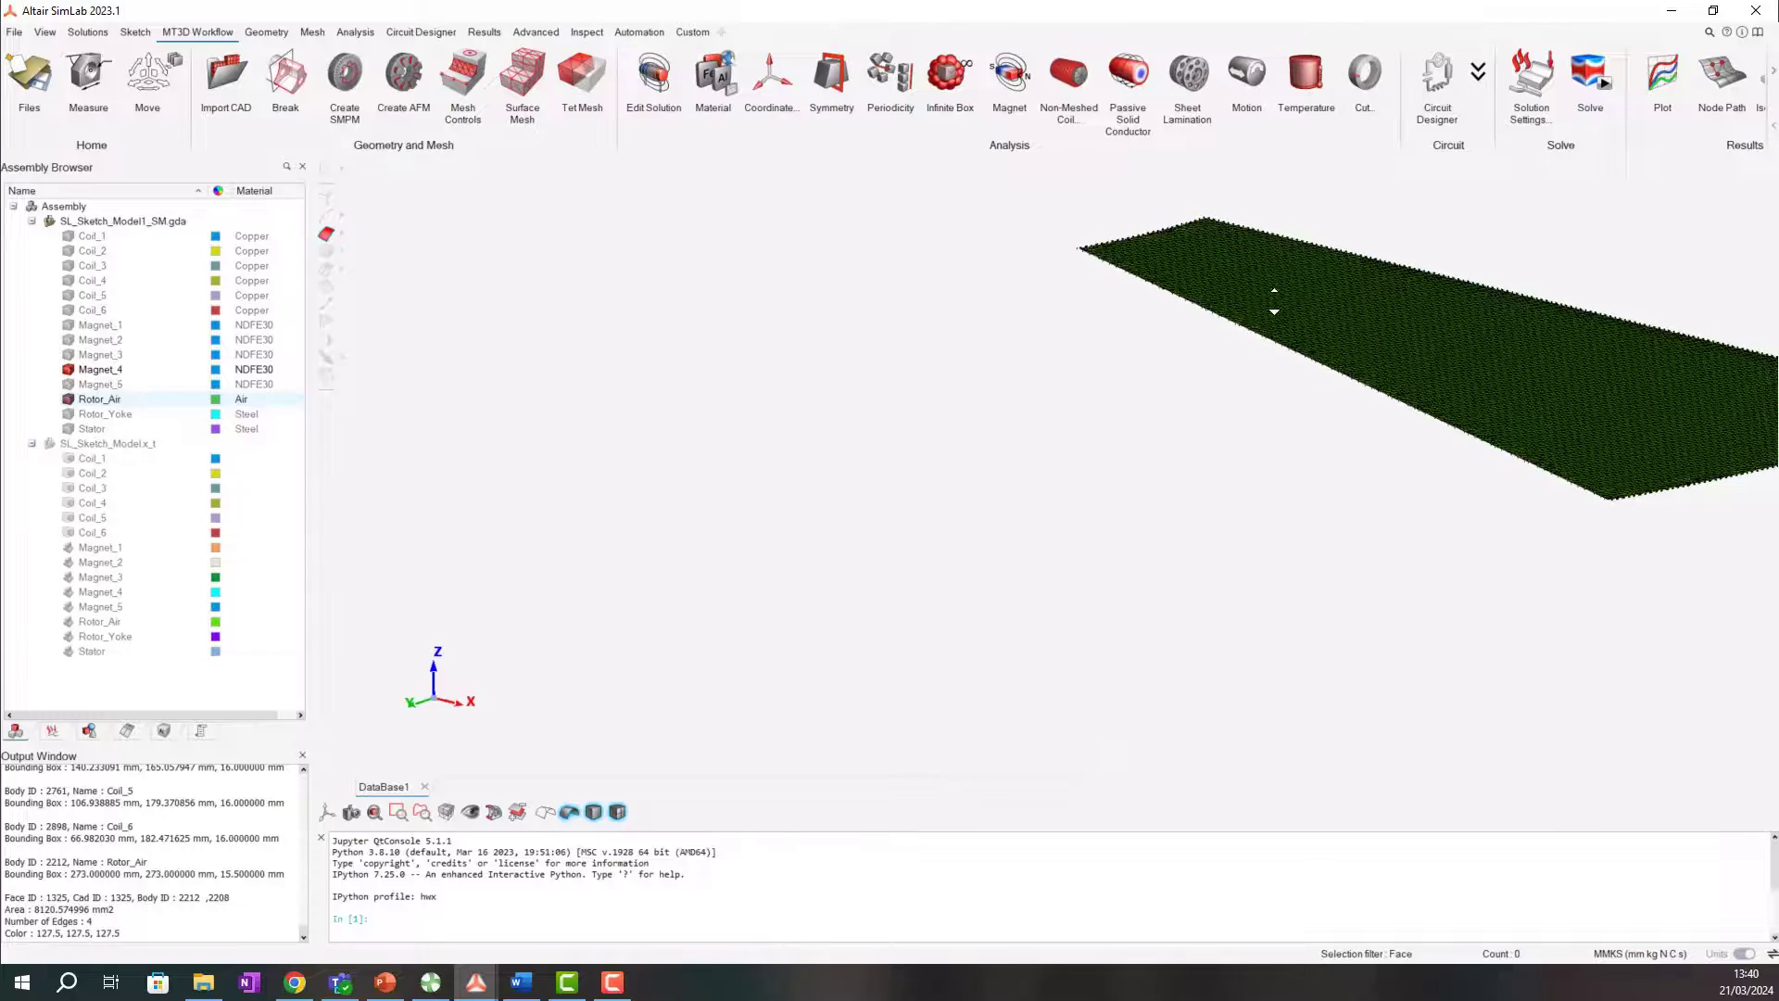
mouse_move(1251, 306)
middle_down()
mouse_move(1305, 459)
mouse_move(1330, 432)
middle_up()
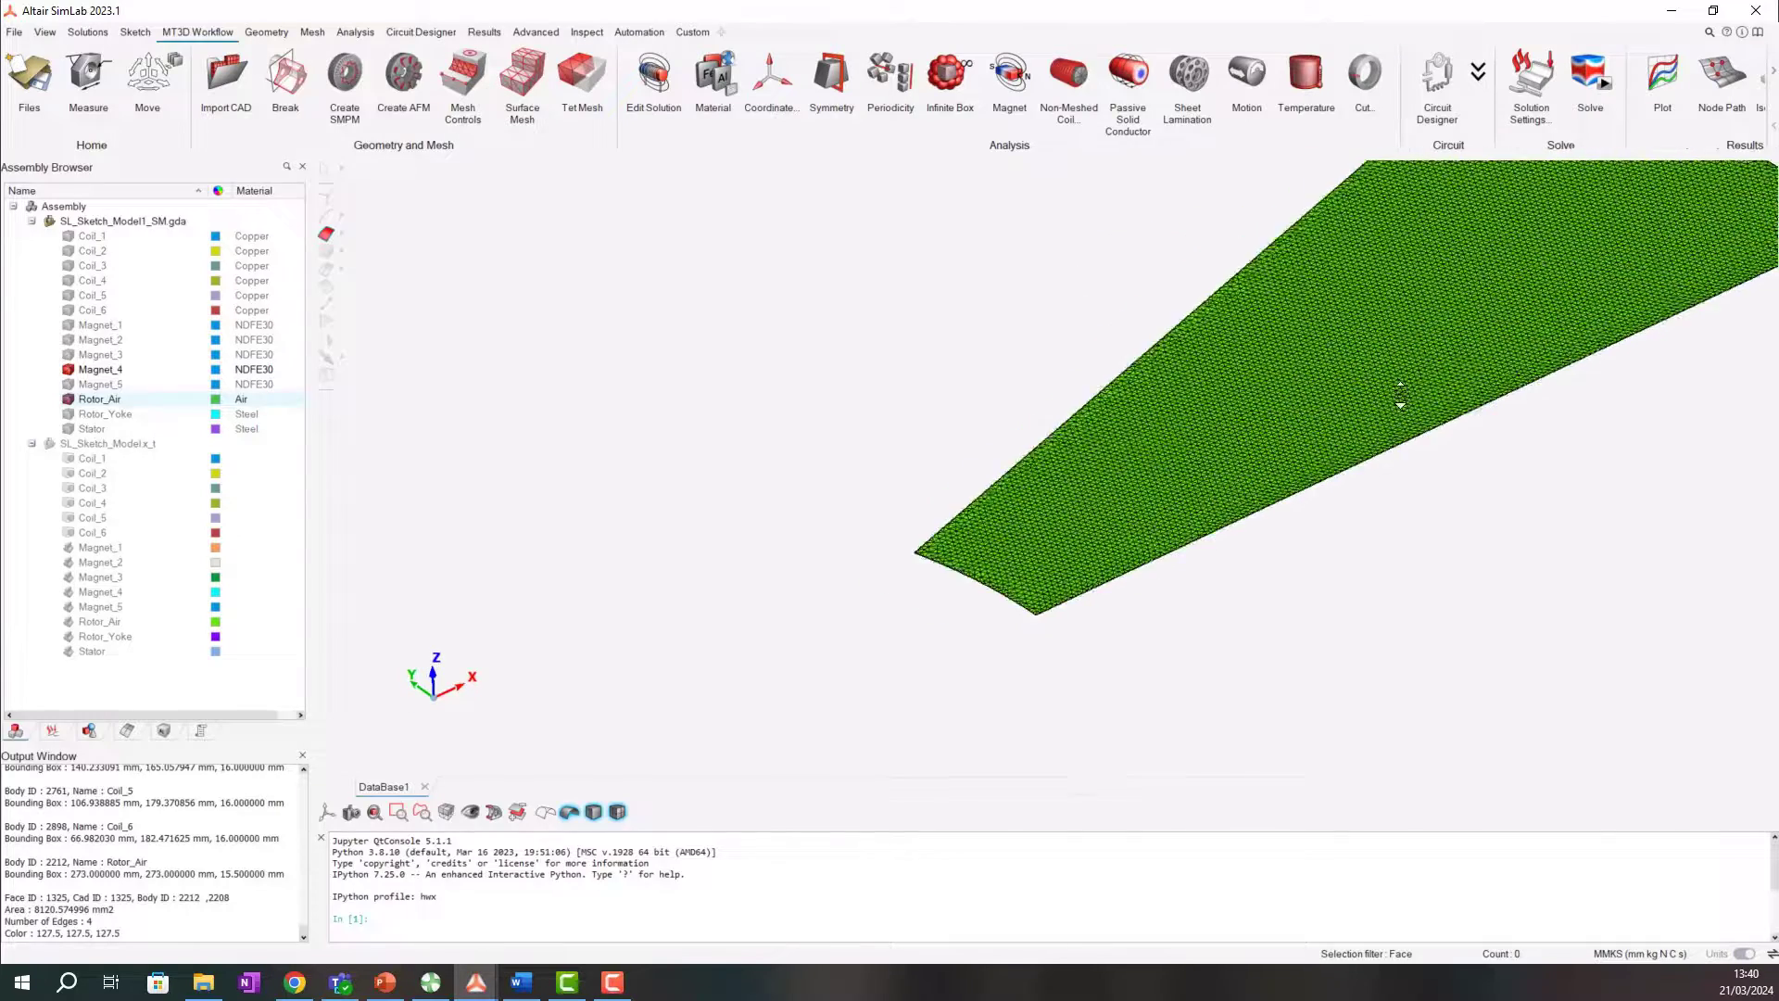
scroll(1329, 431, up, 2)
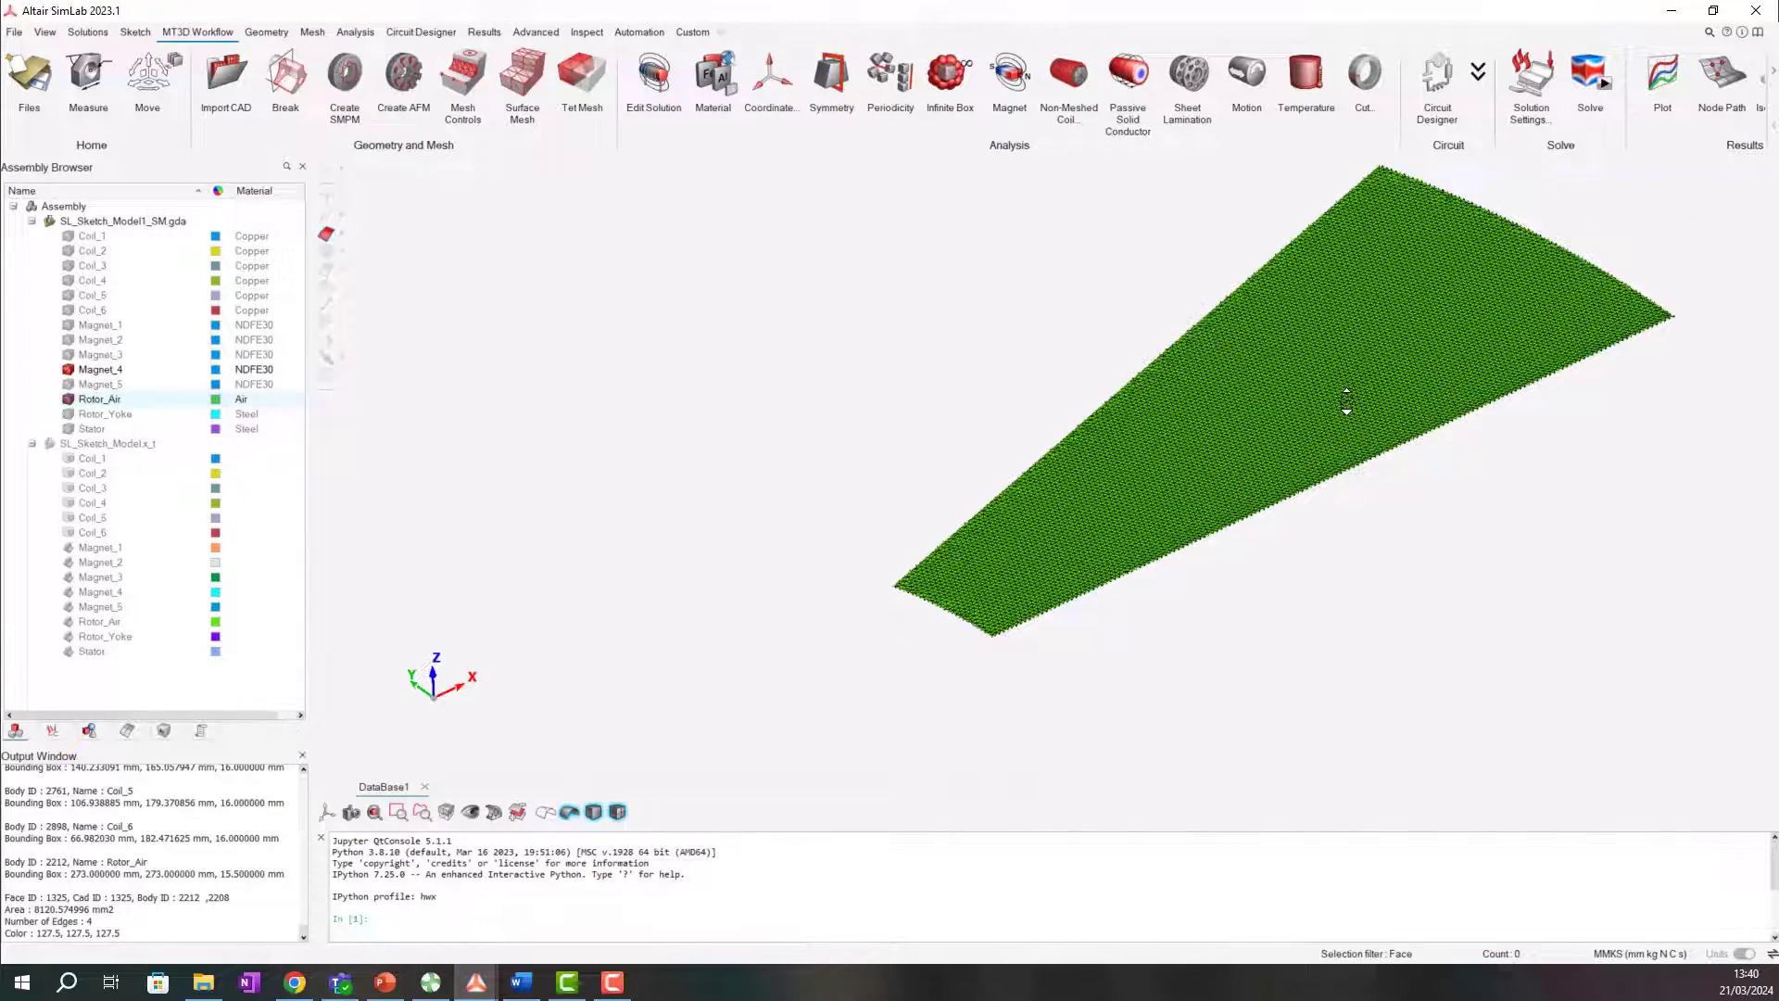
middle_drag(1235, 403, 1244, 397)
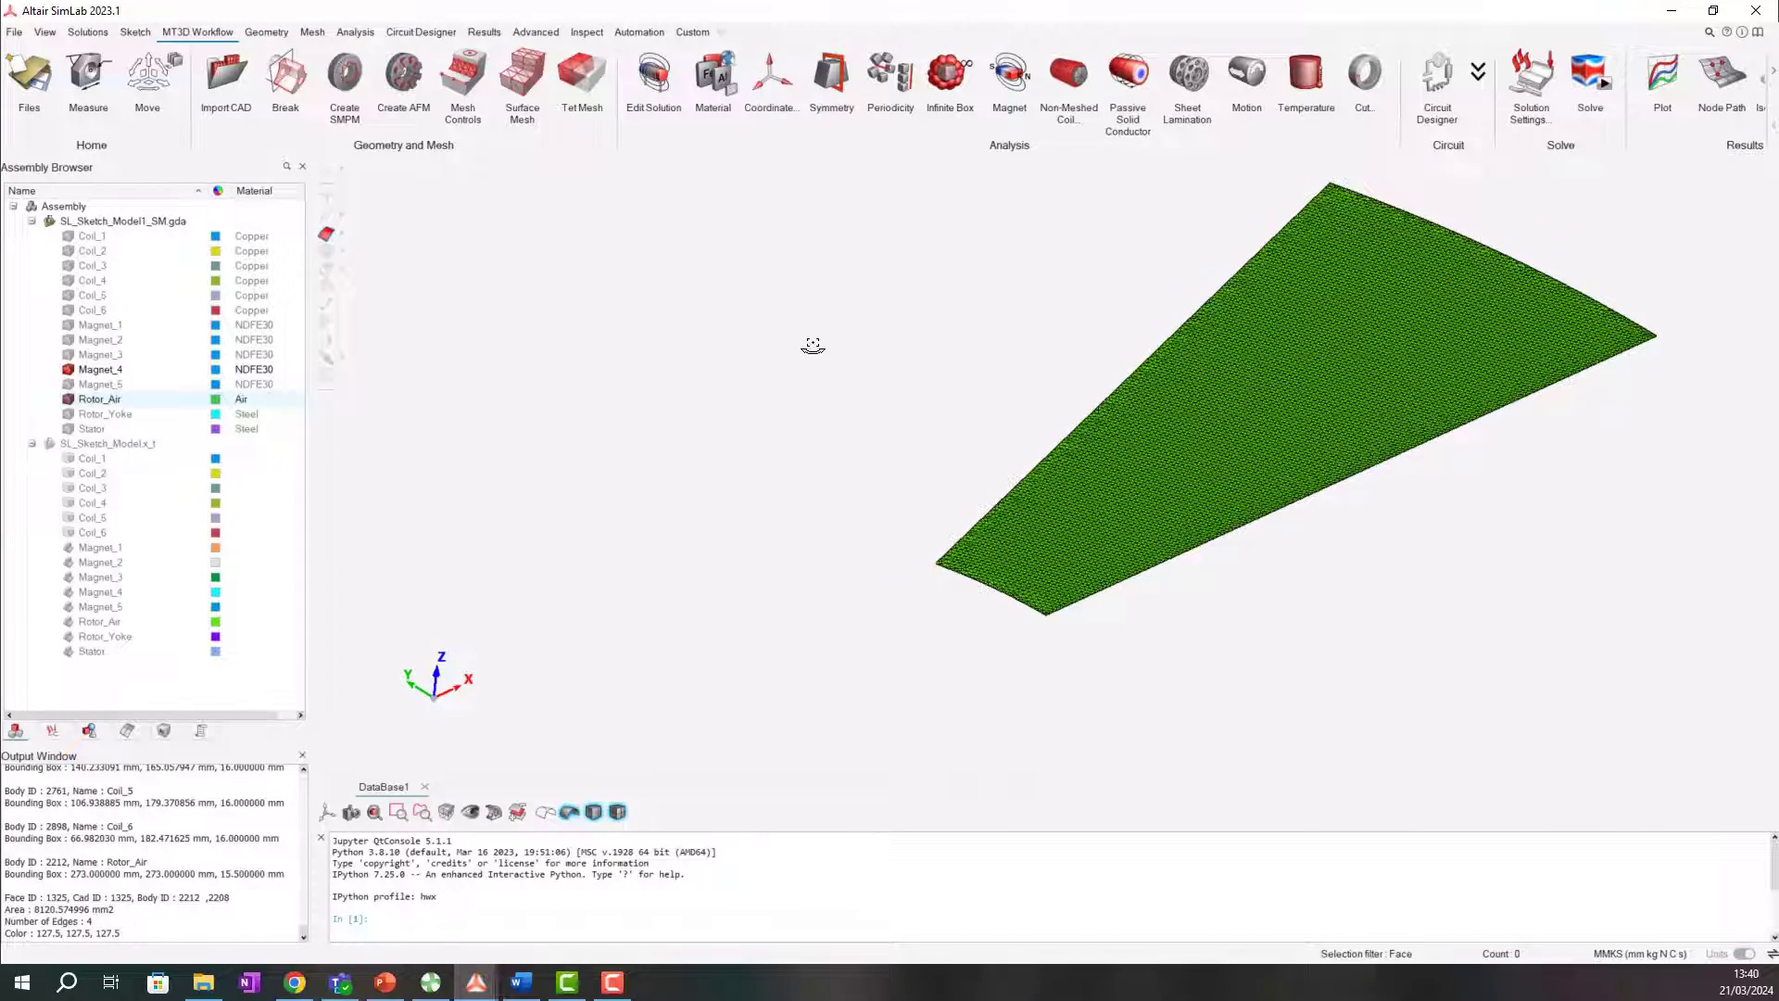
middle_drag(939, 388, 945, 385)
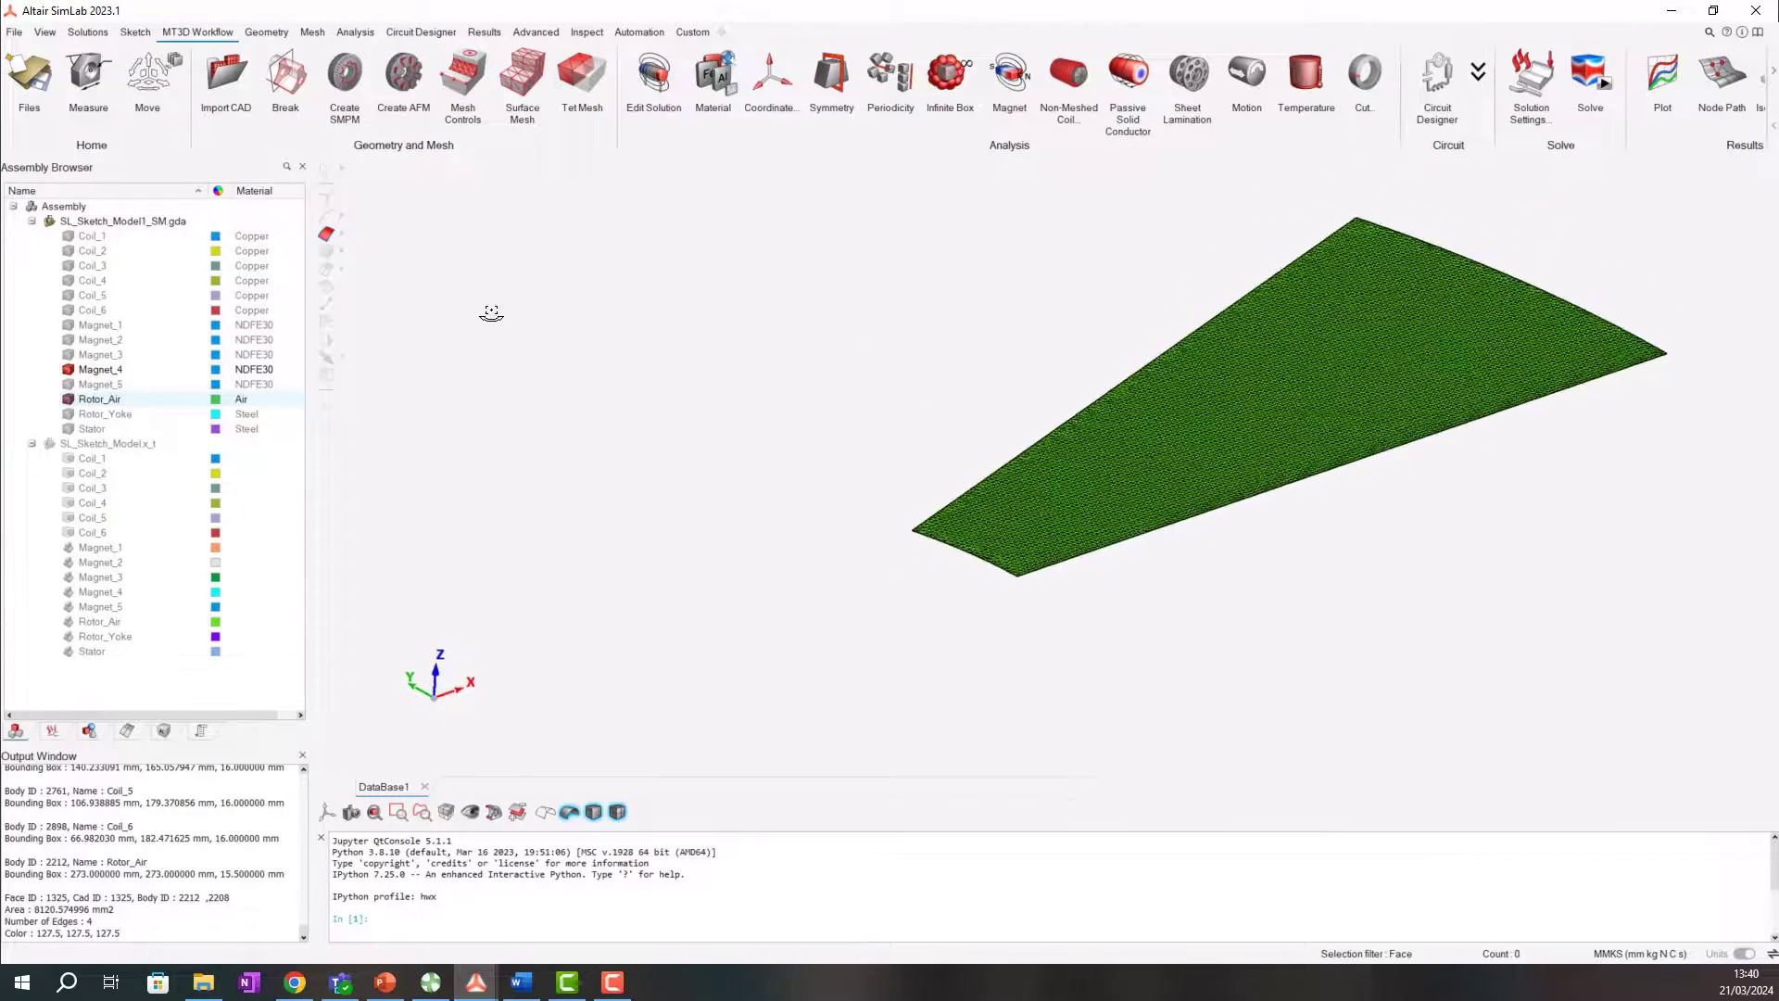
click(400, 269)
right_click(554, 248)
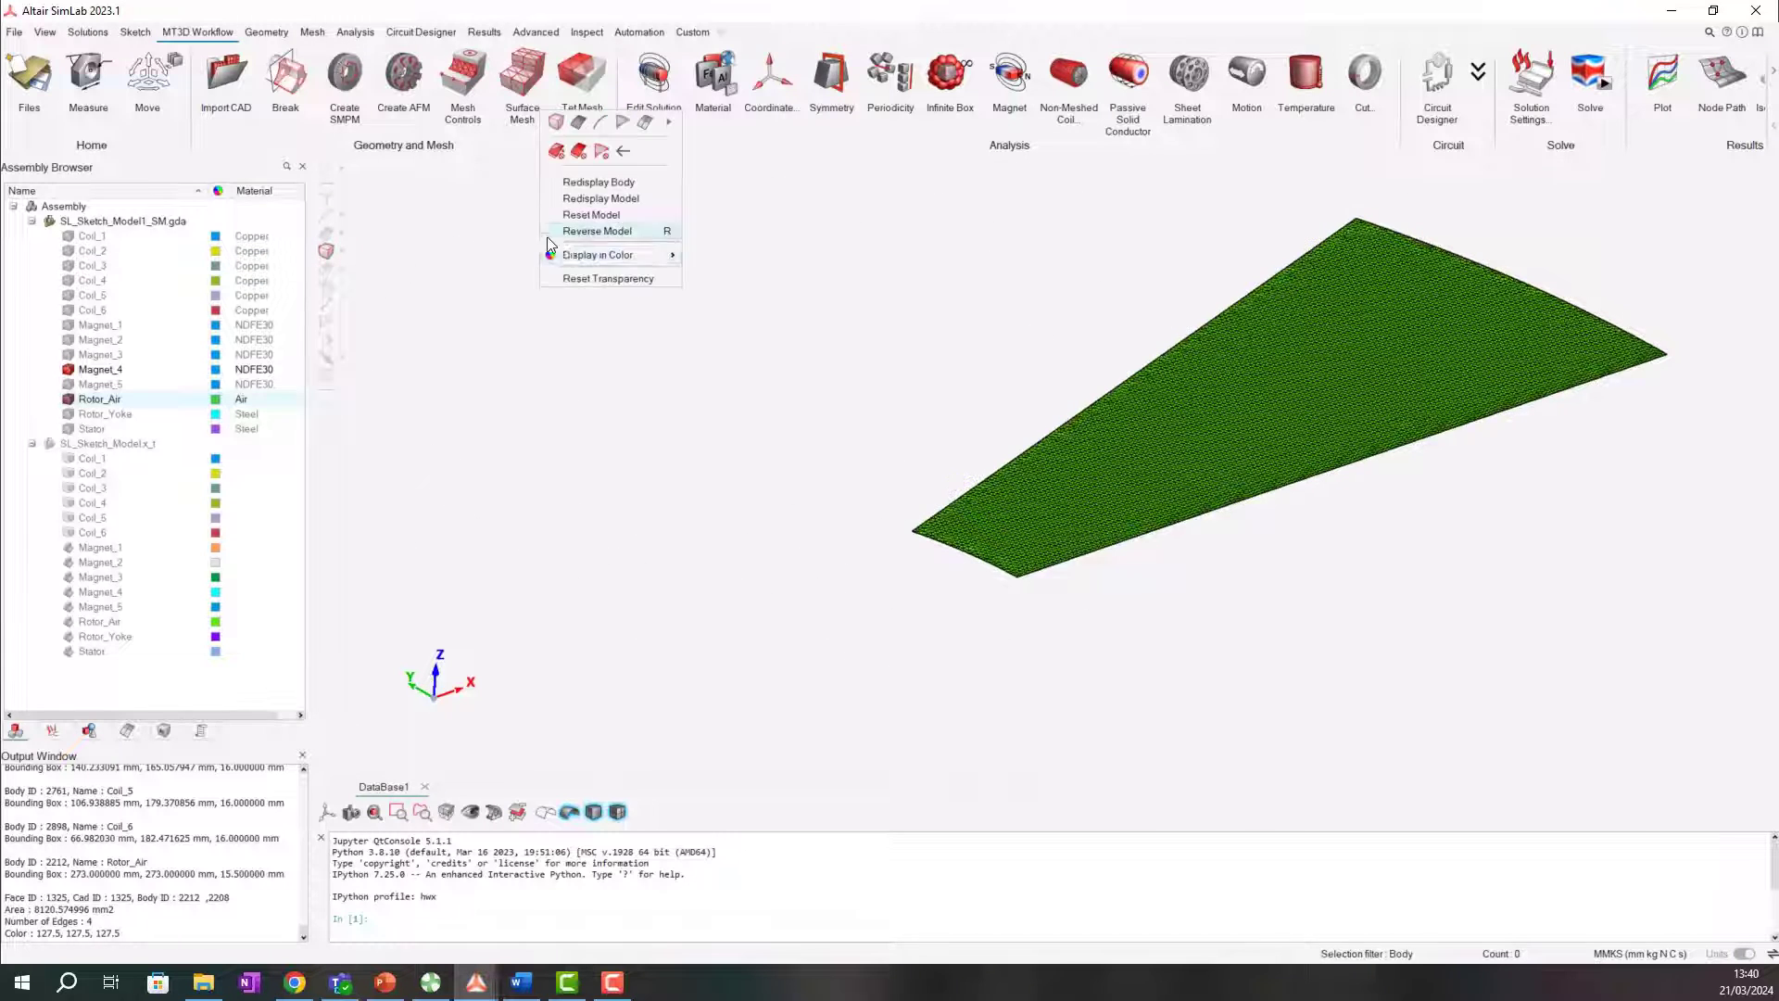
Define Symmetry_xy on the bottom face 1947 in the XY plane with normal magnetic field.
click(591, 215)
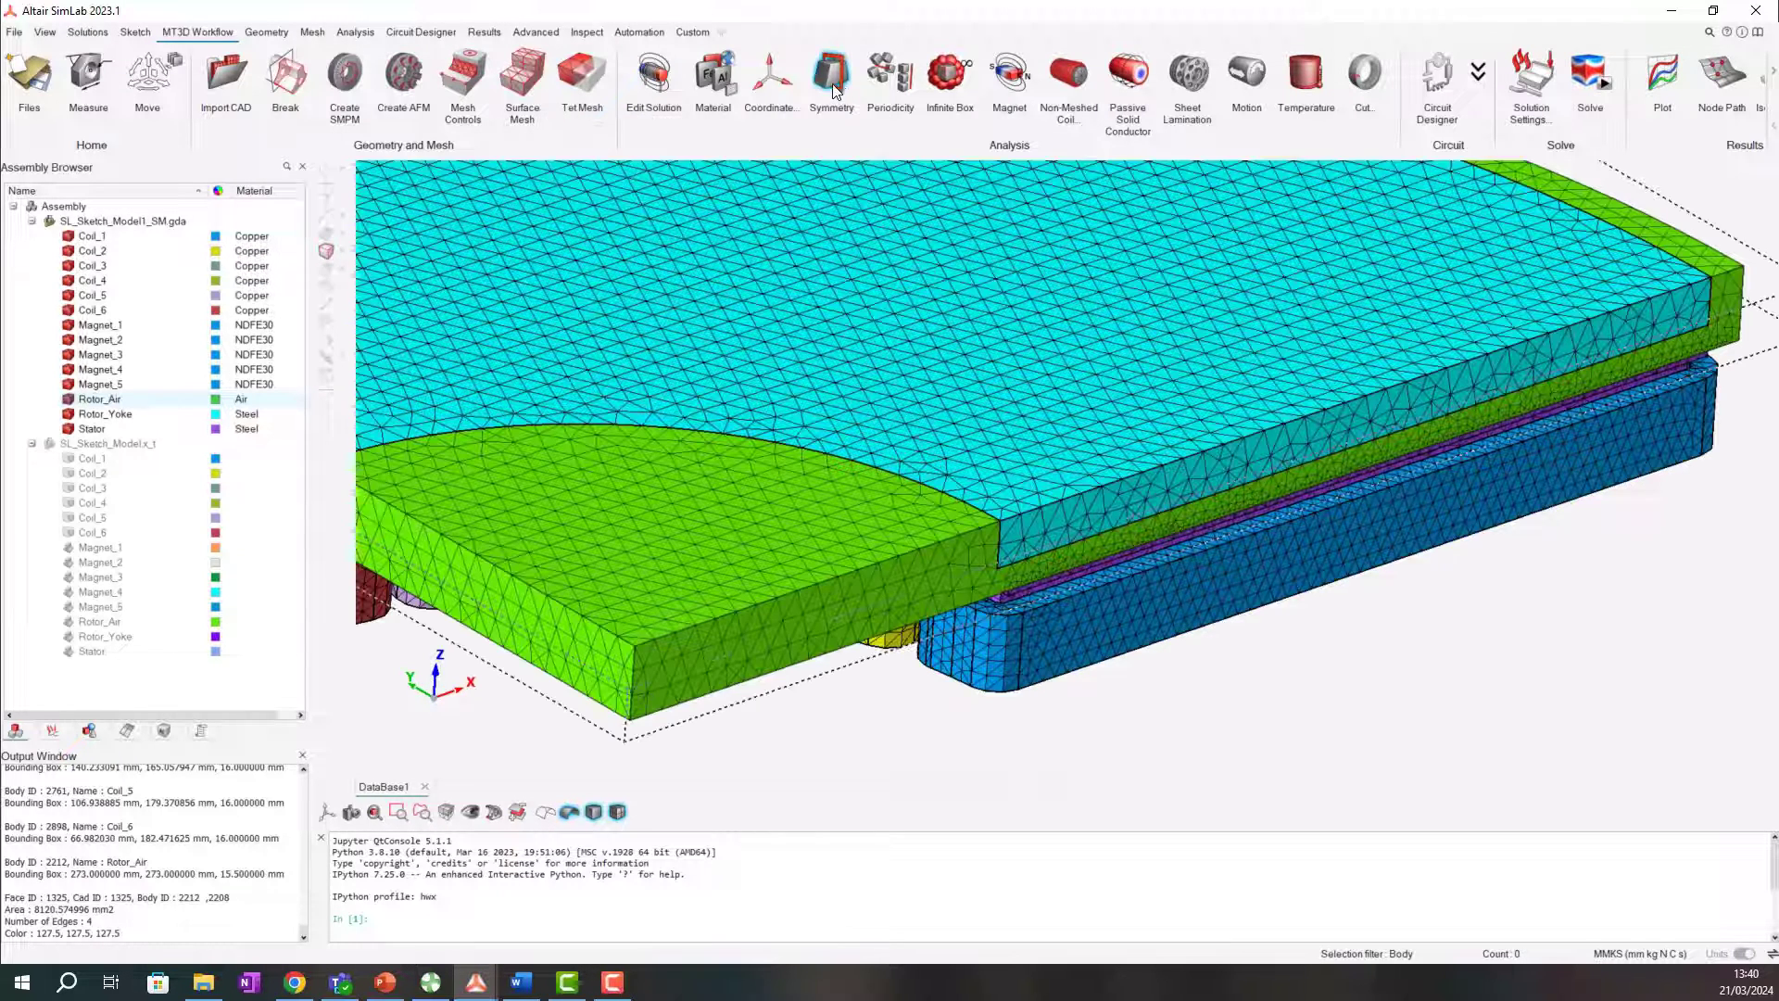
click(832, 81)
mouse_move(974, 486)
middle_down()
mouse_move(1210, 515)
mouse_move(1056, 446)
middle_up()
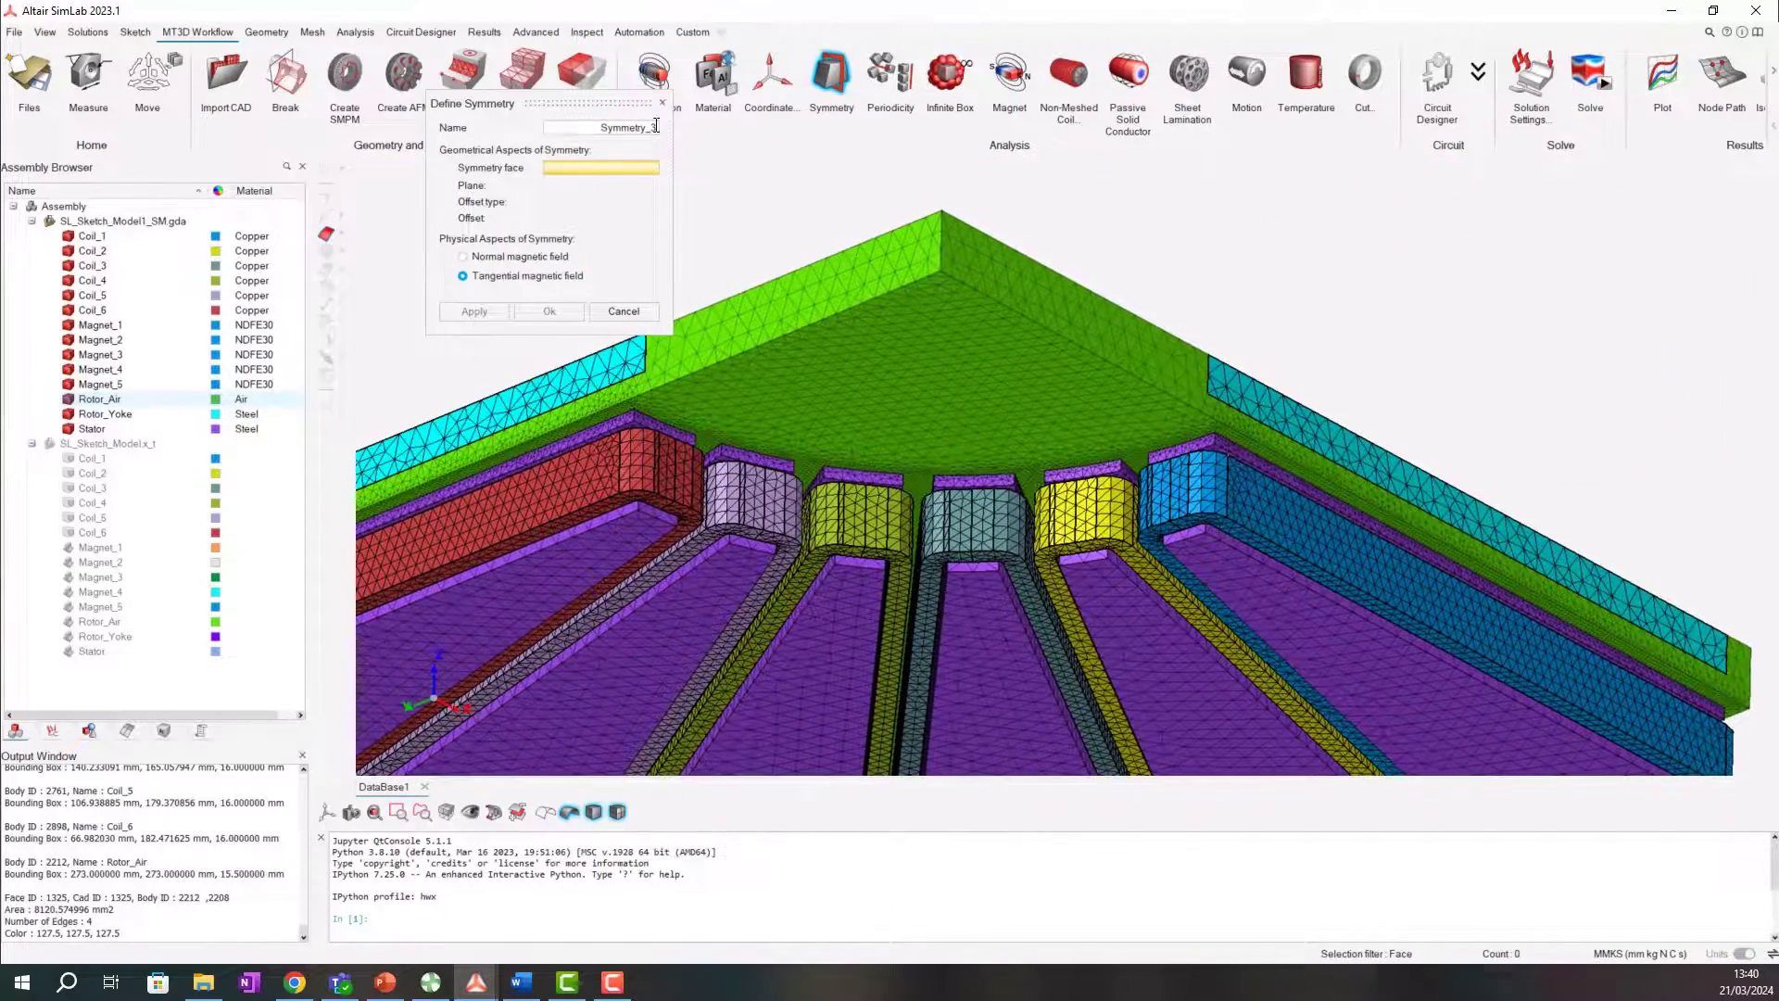
click(653, 126)
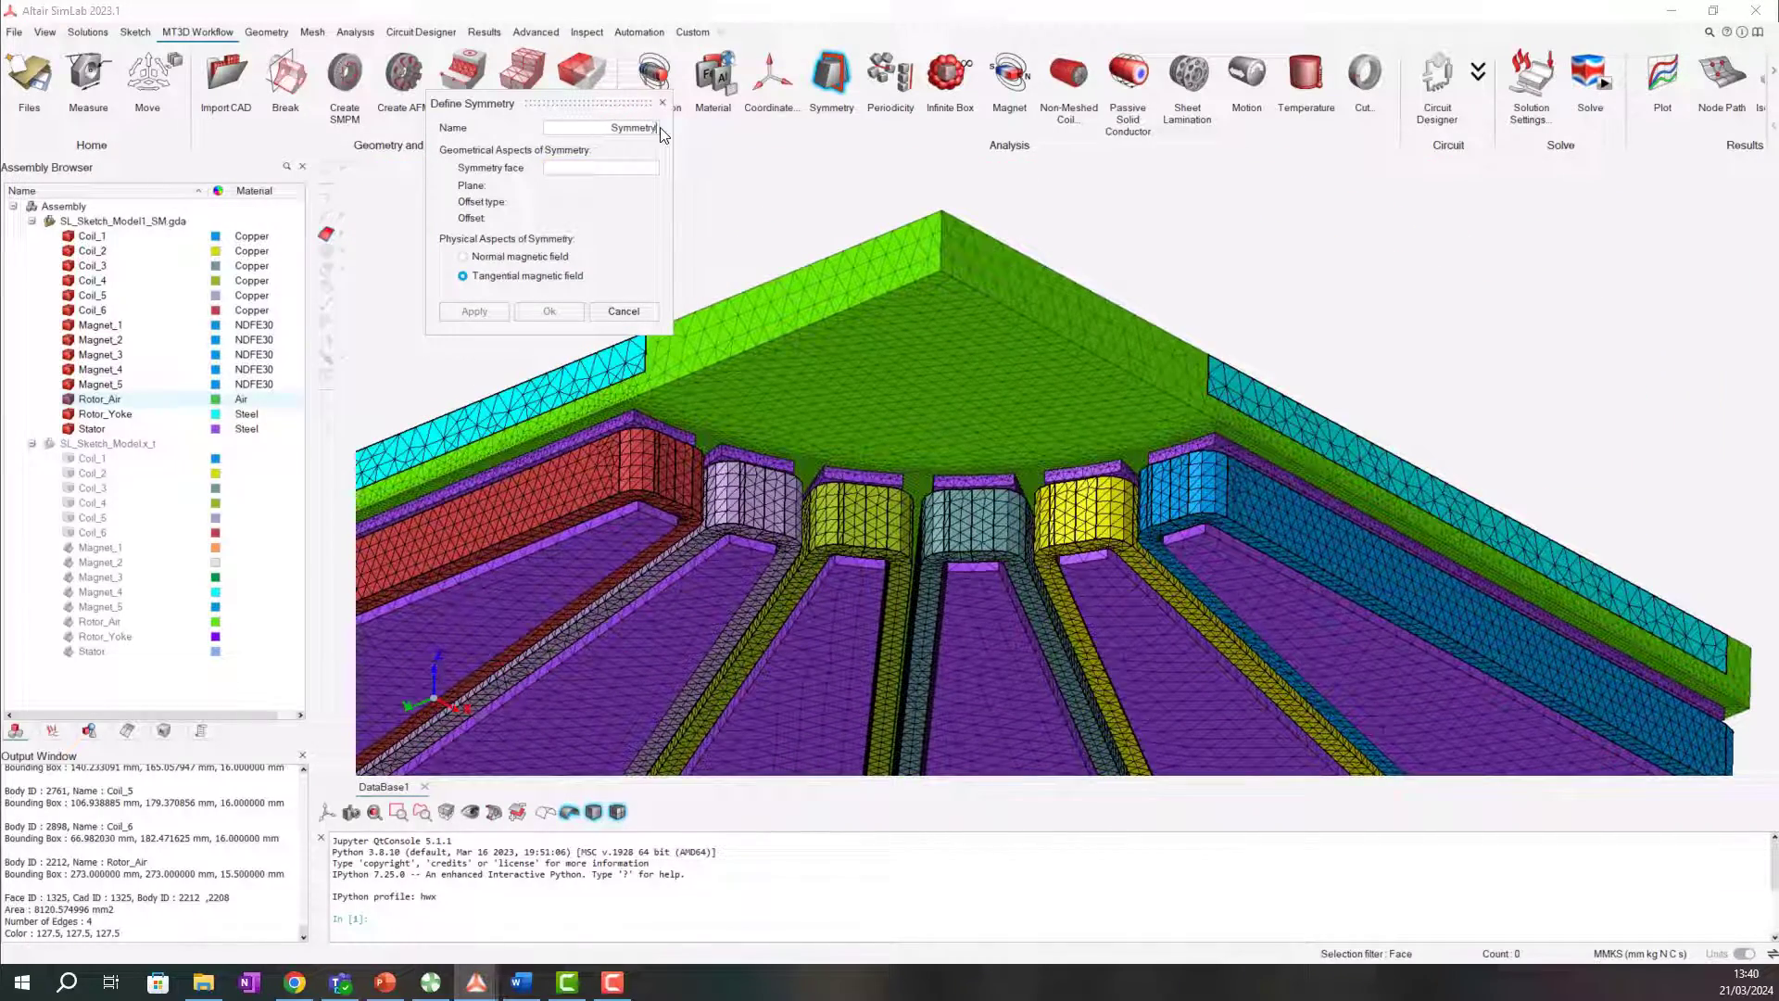
text(_xy)
click(597, 167)
click(846, 615)
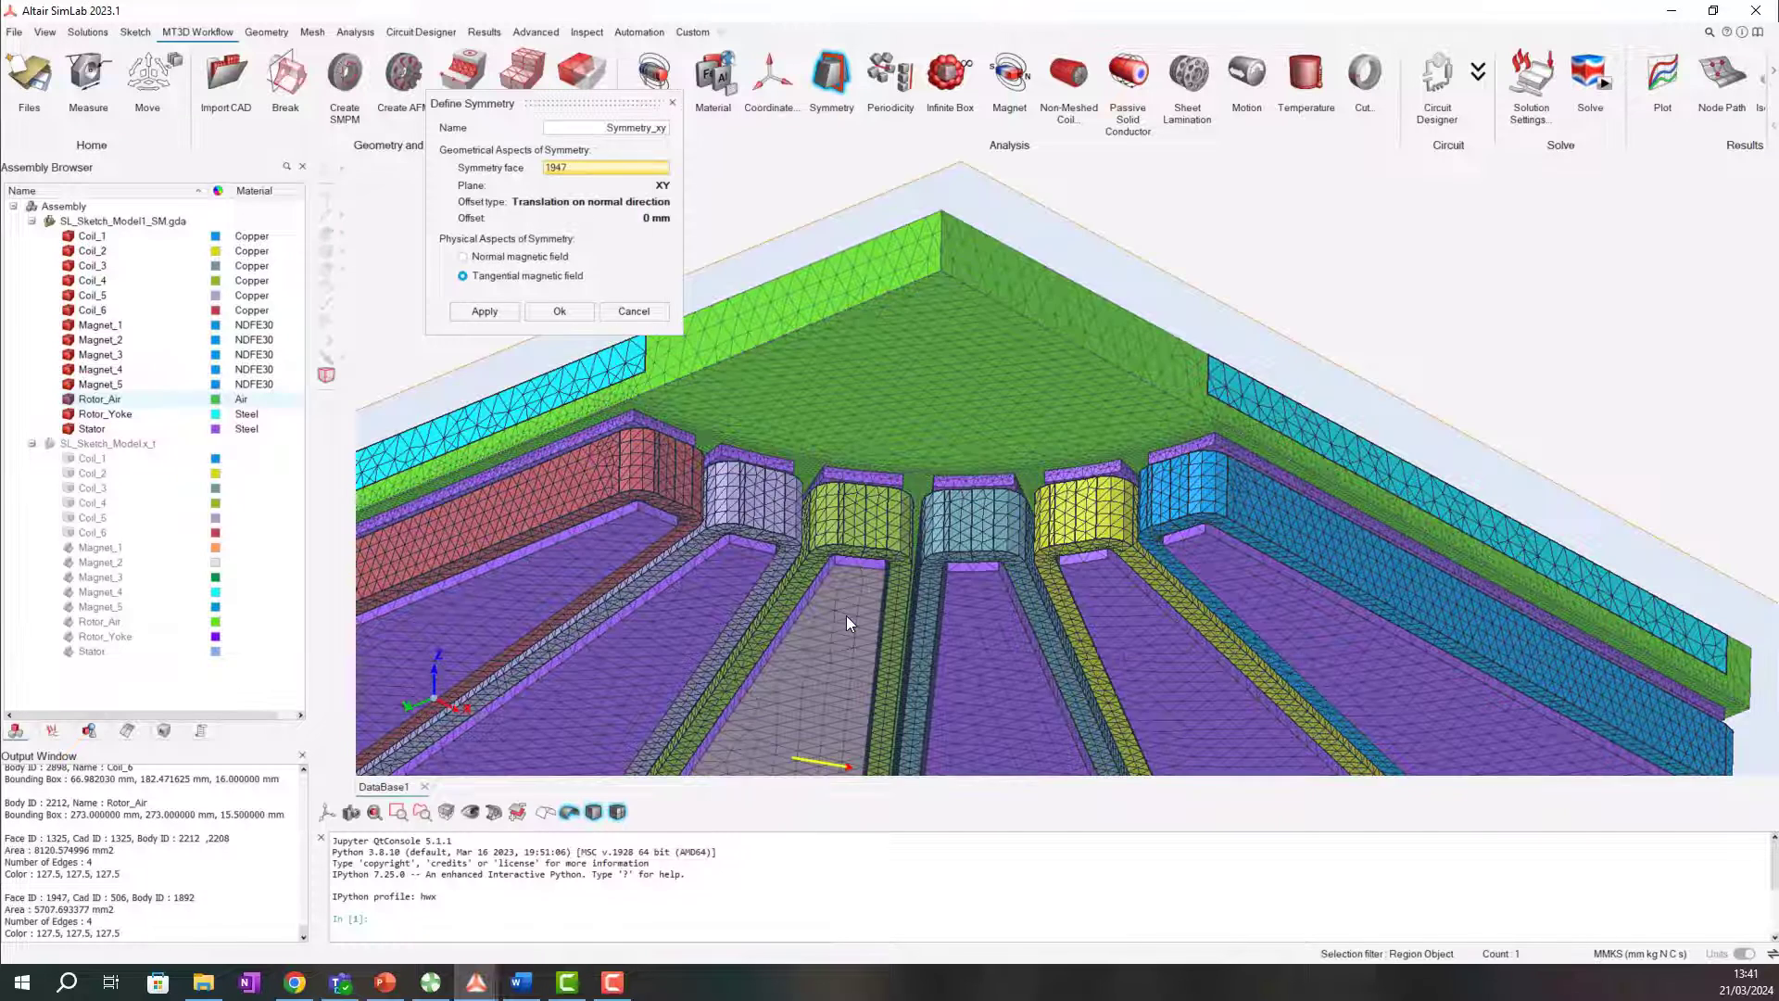
mouse_move(977, 552)
middle_down()
mouse_move(994, 551)
mouse_move(960, 501)
middle_up()
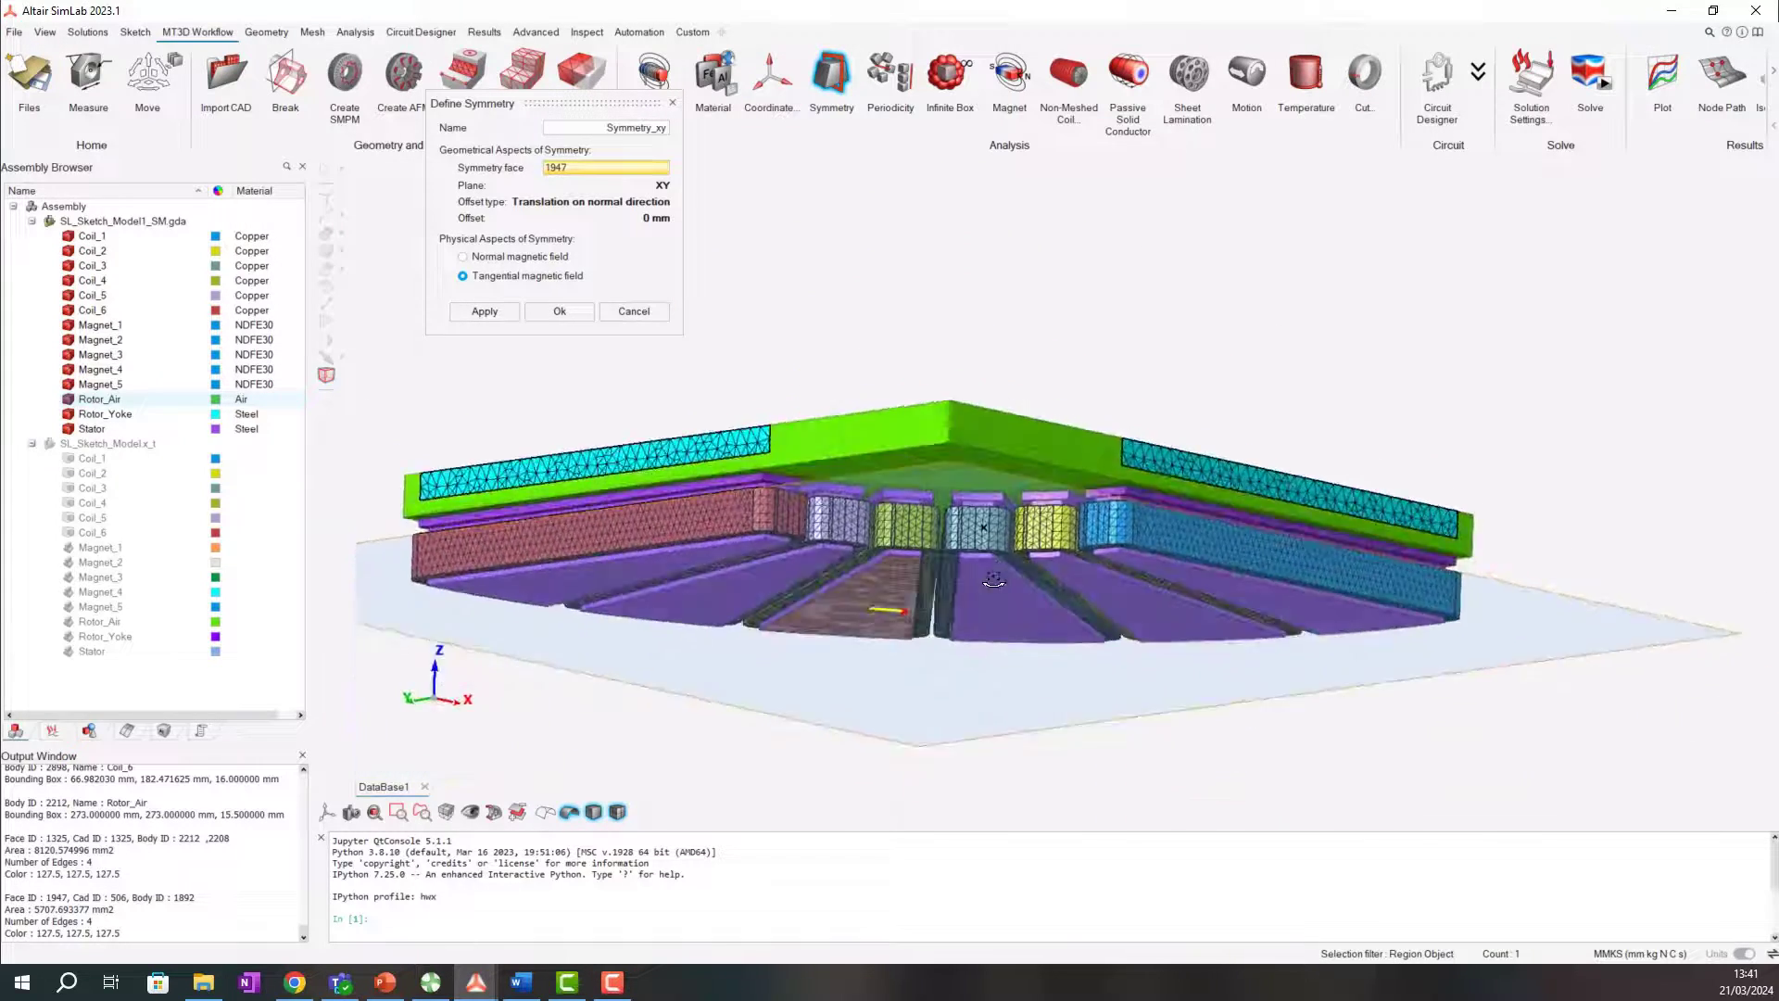
click(489, 259)
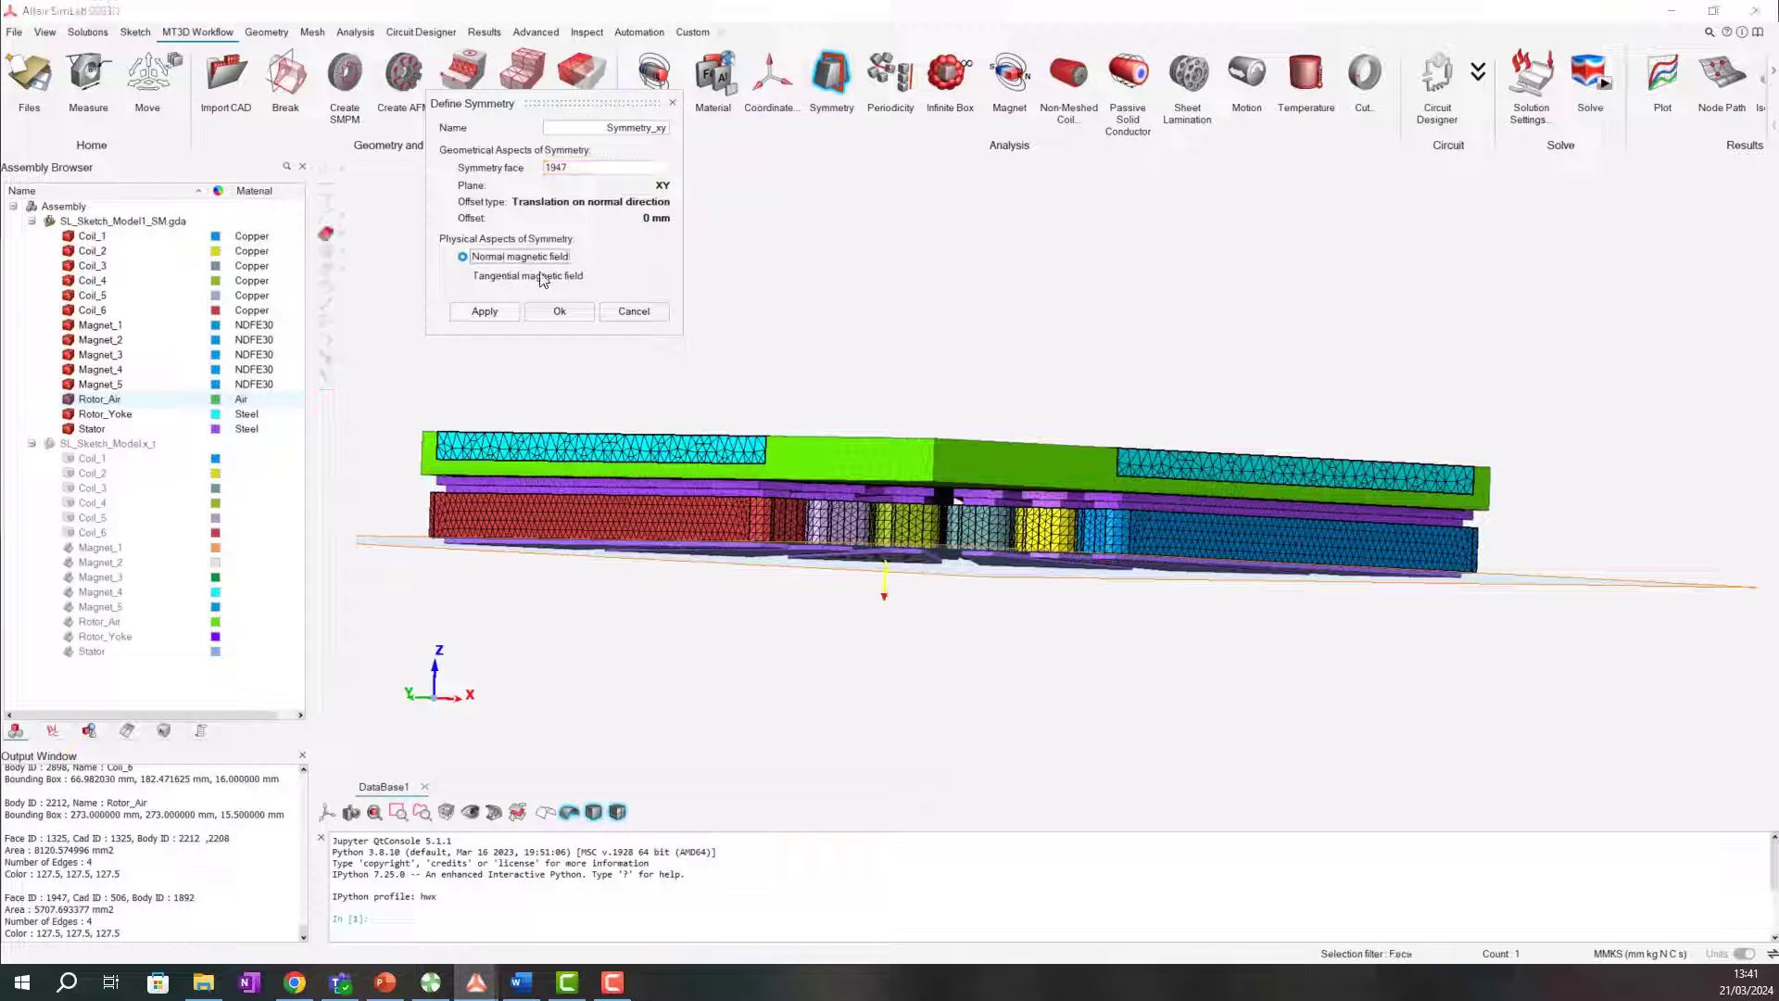
click(562, 313)
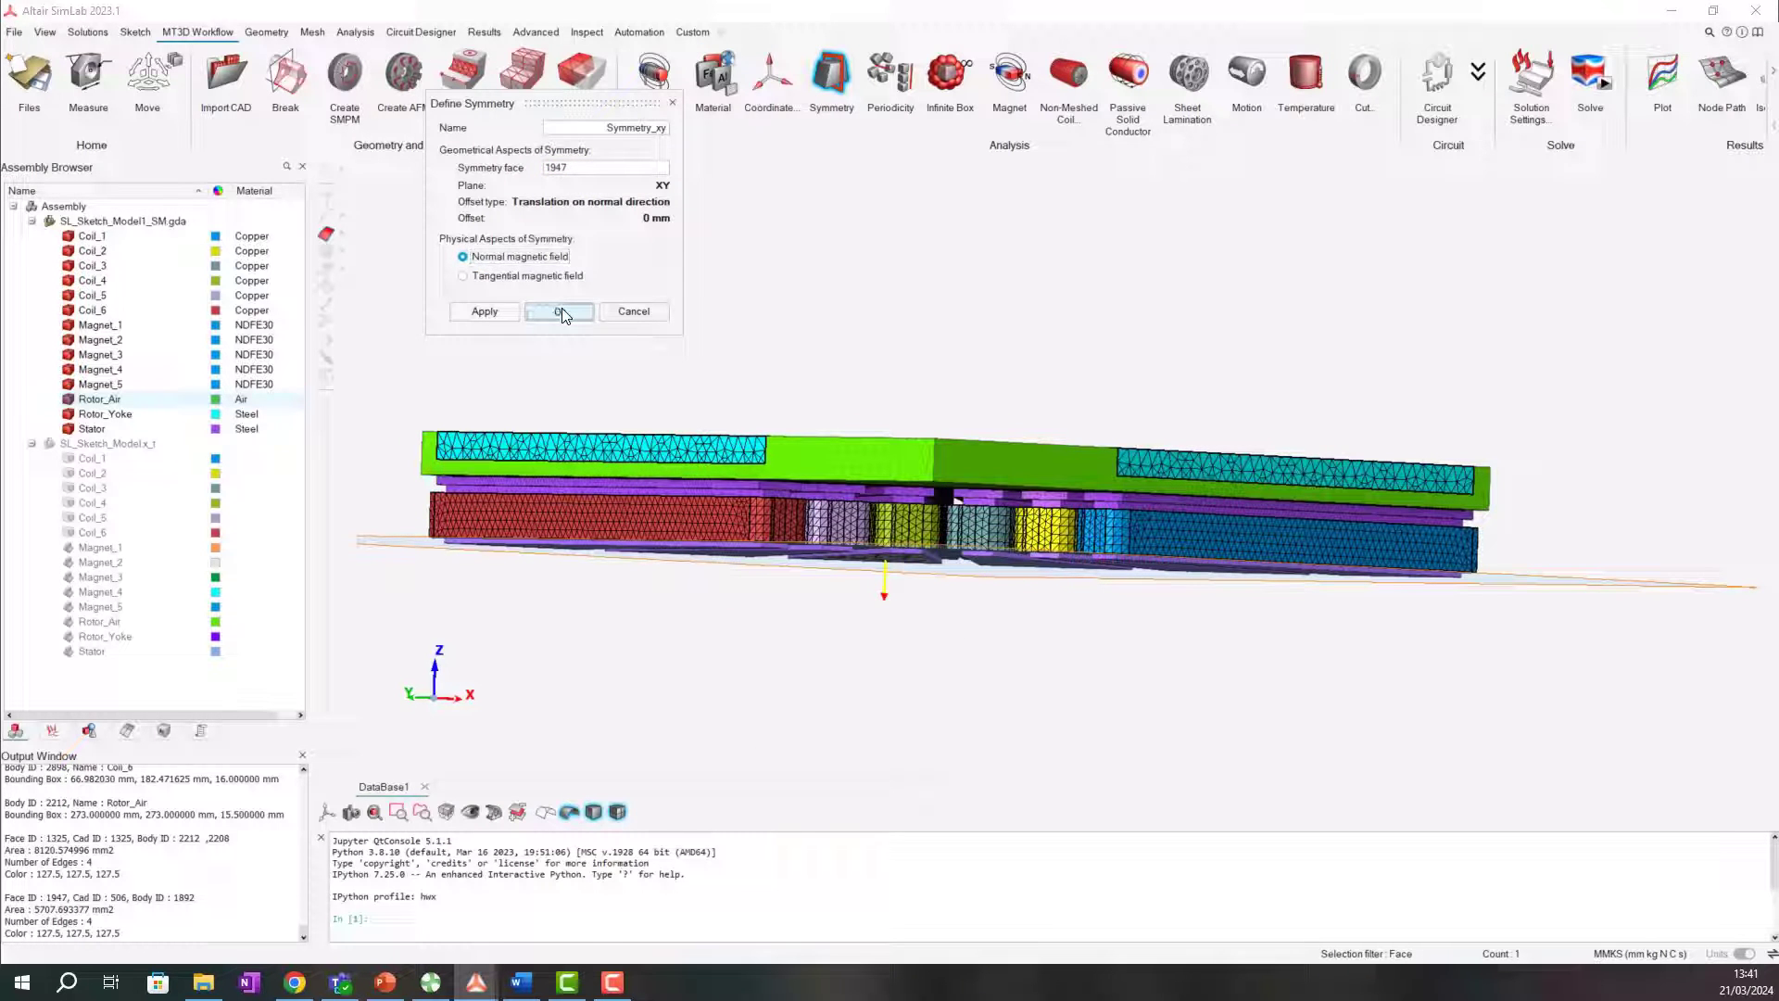
click(562, 311)
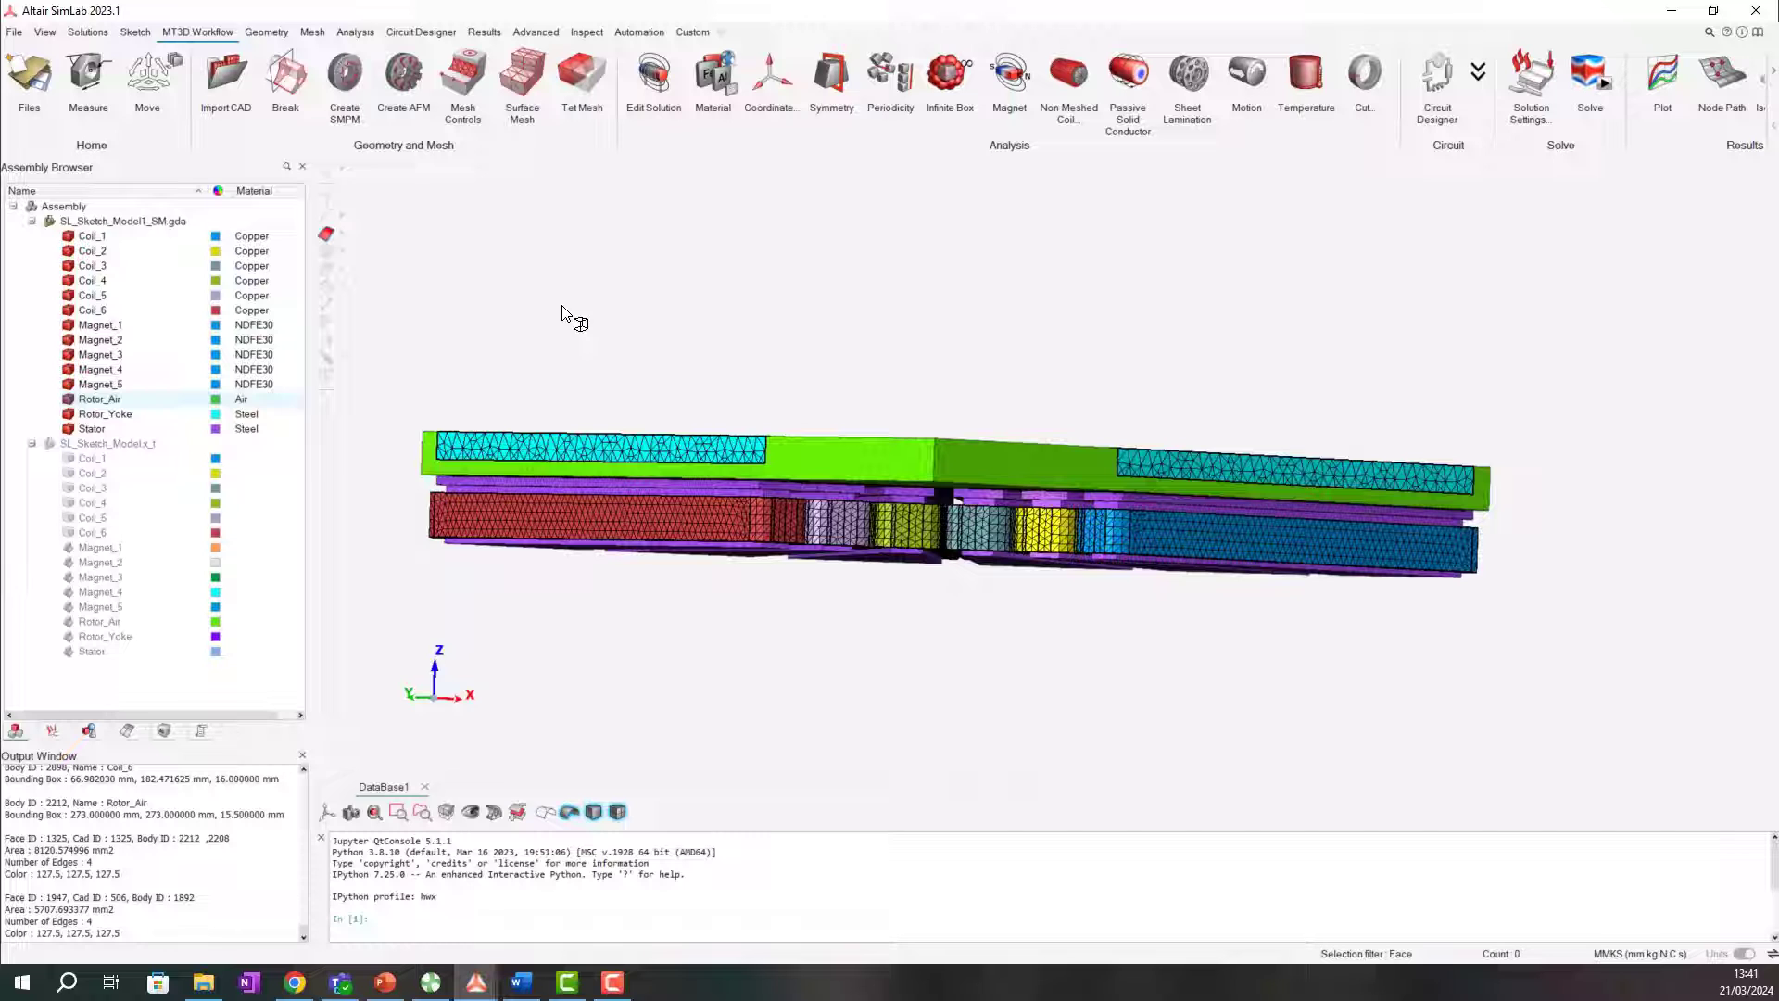
Define Periodicity_4 pairing faces 78 and 82 as odd anticyclic over 90° about Z.
click(887, 76)
scroll(992, 289, down, 1)
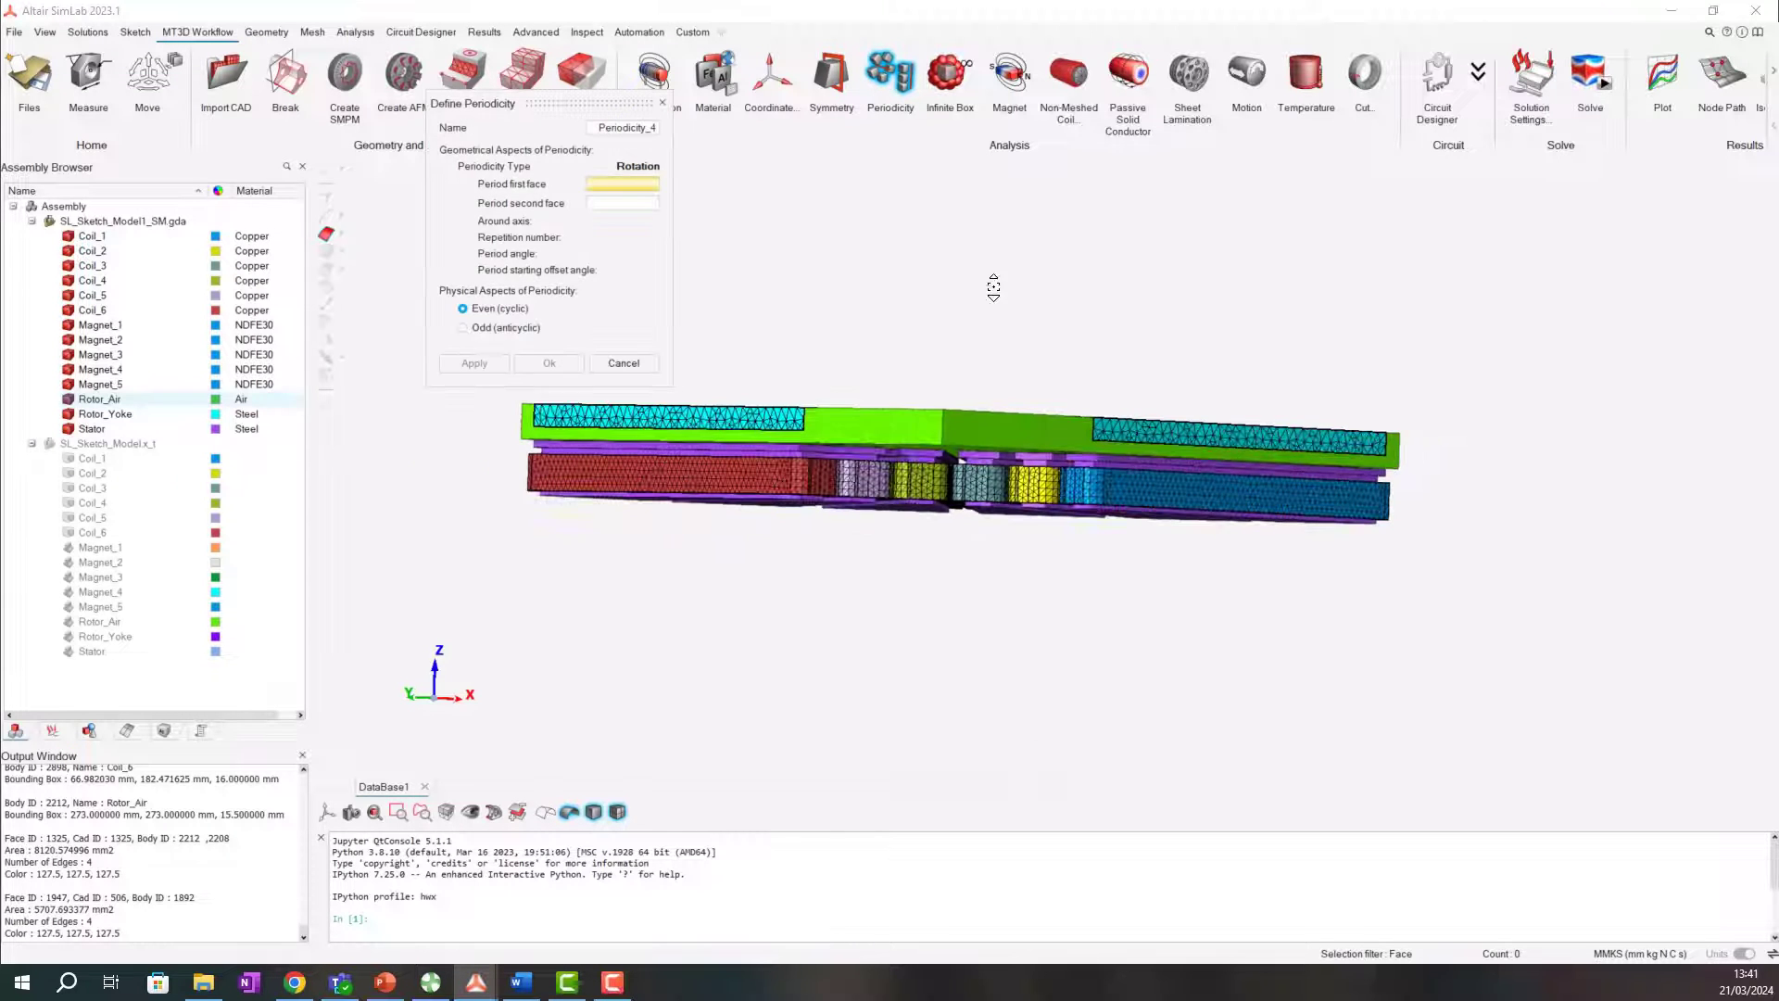
click(1172, 437)
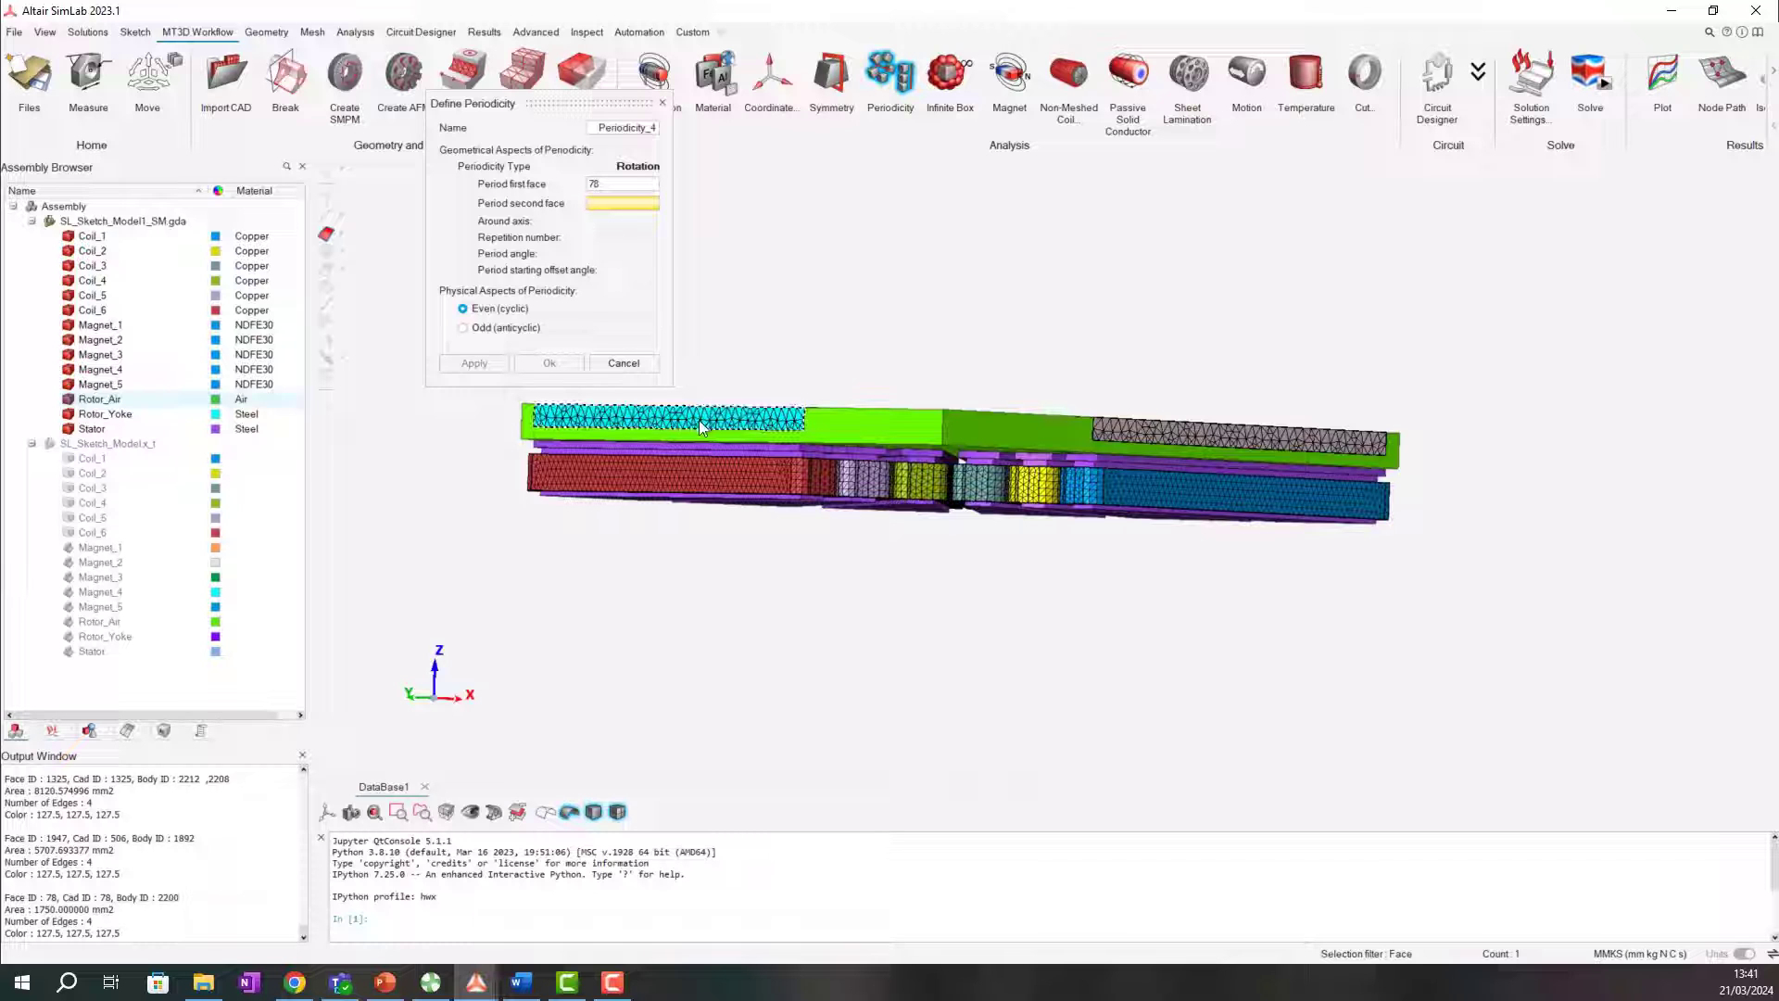
click(703, 423)
middle_drag(946, 418, 1044, 472)
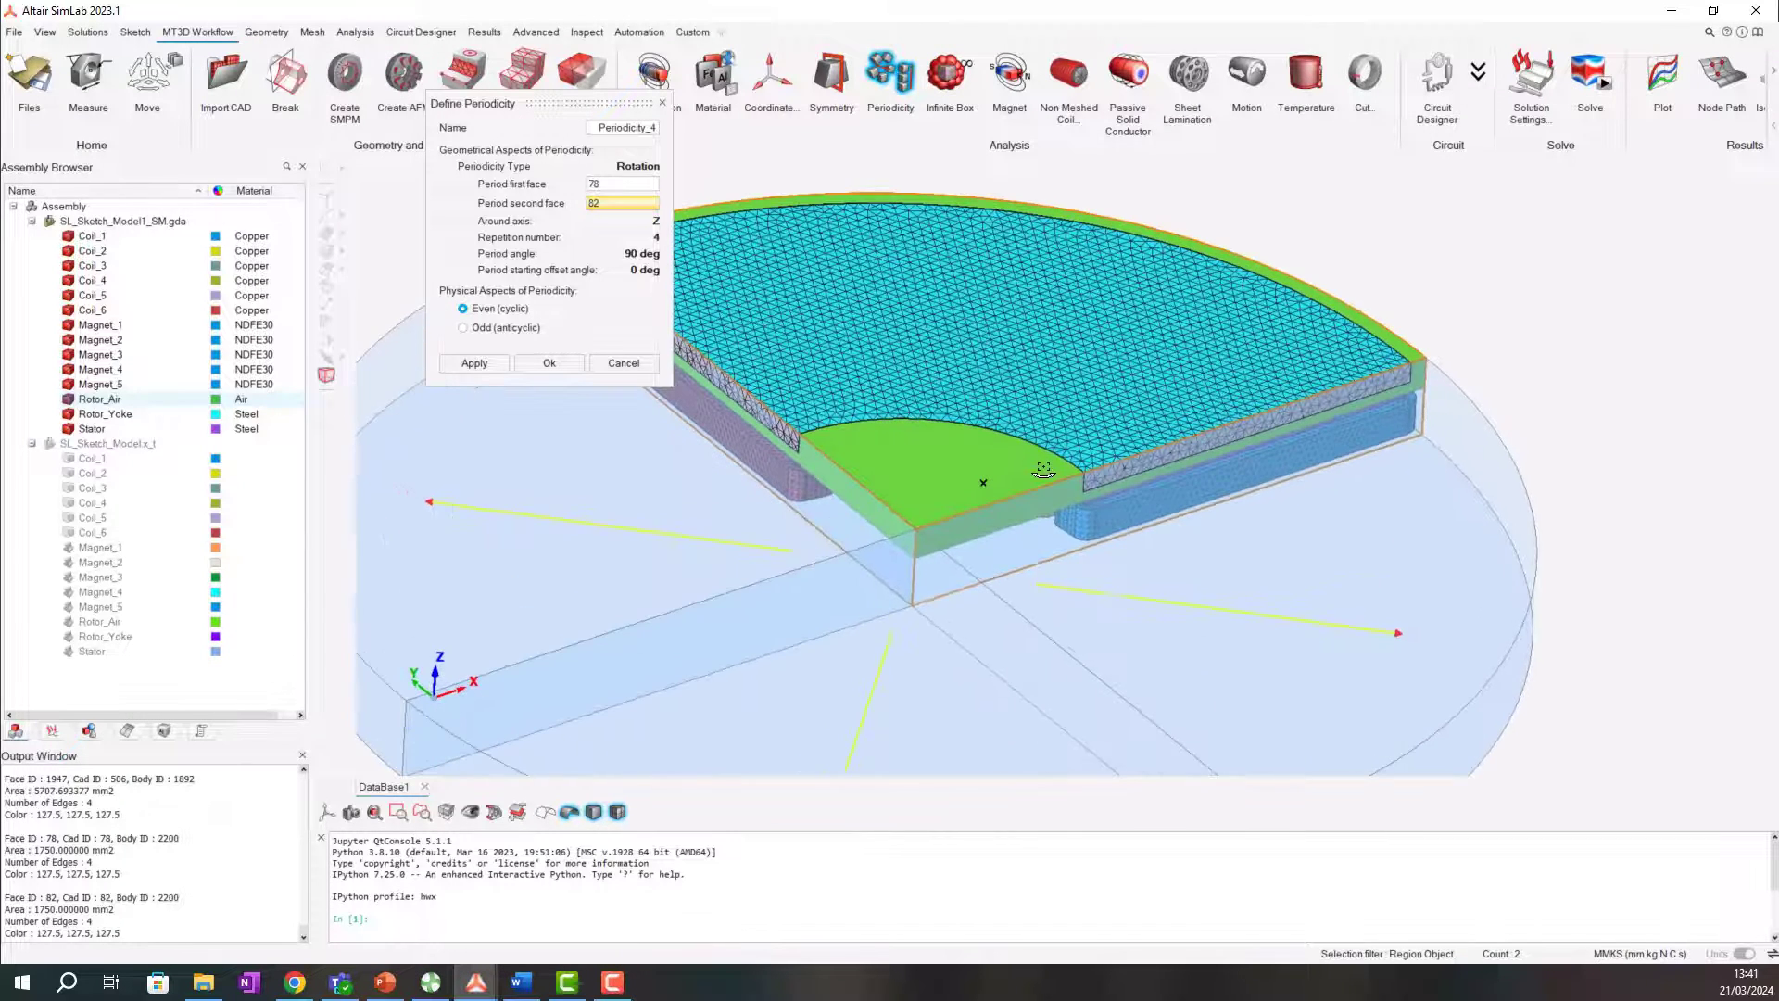
scroll(1042, 472, down, 2)
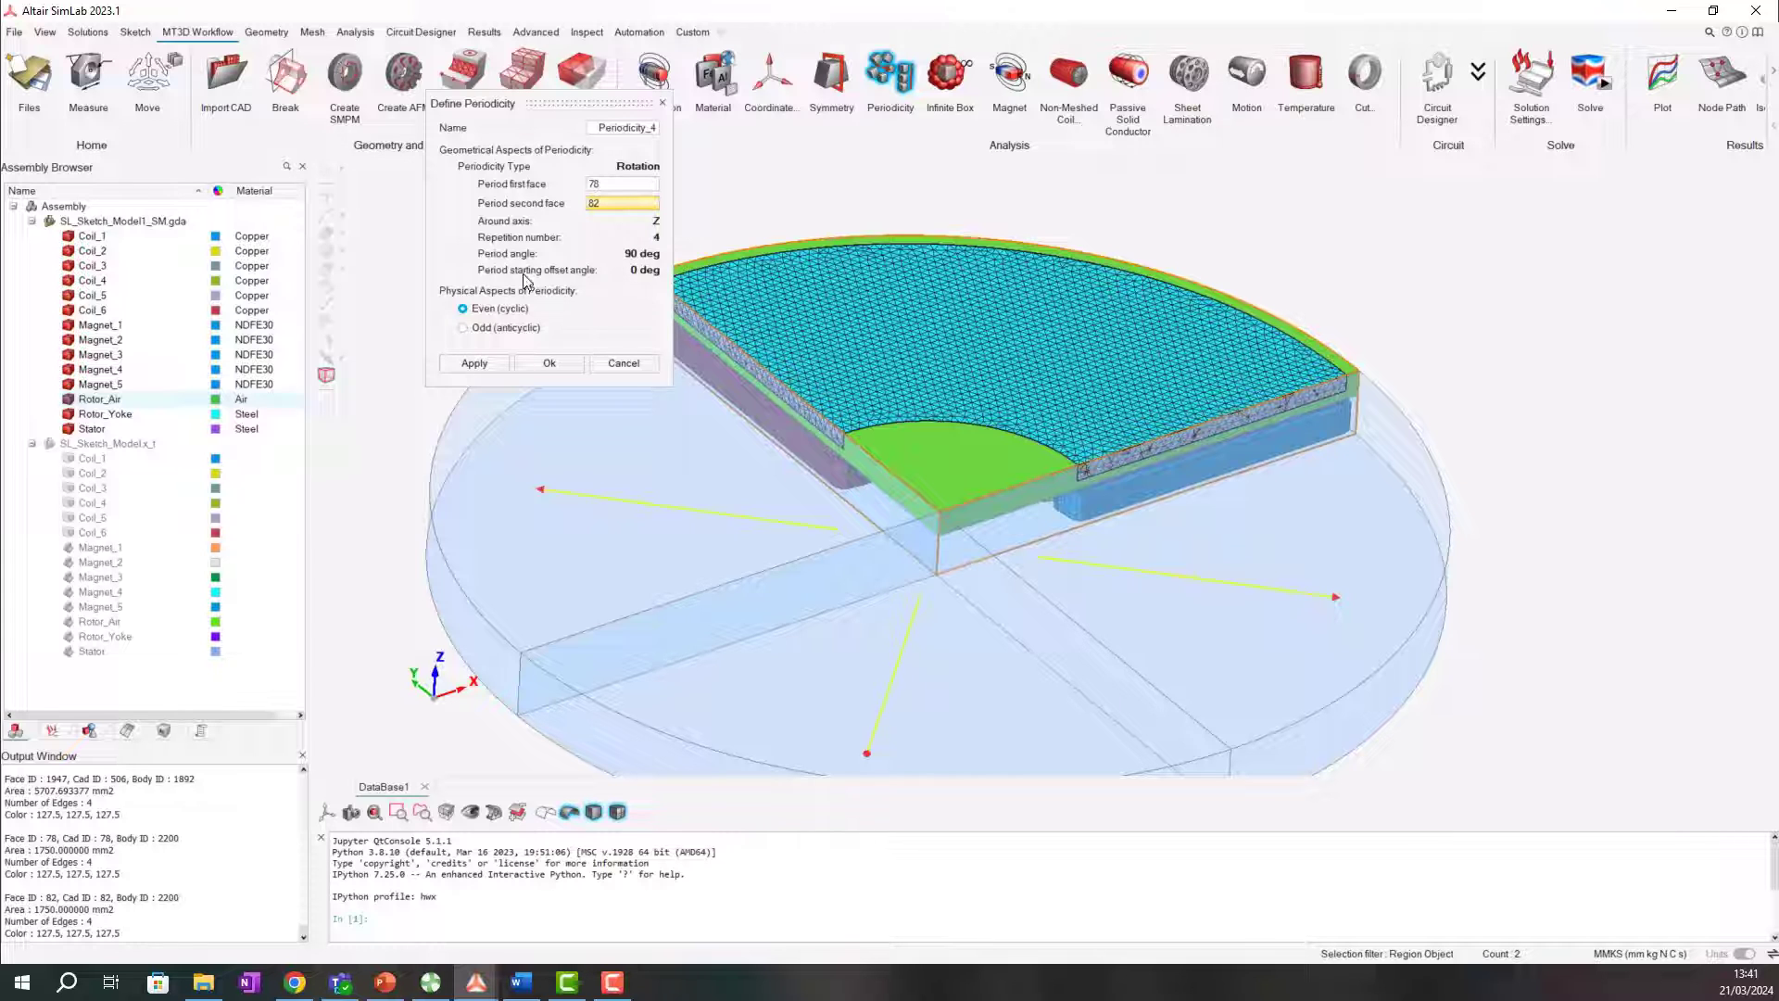
click(464, 328)
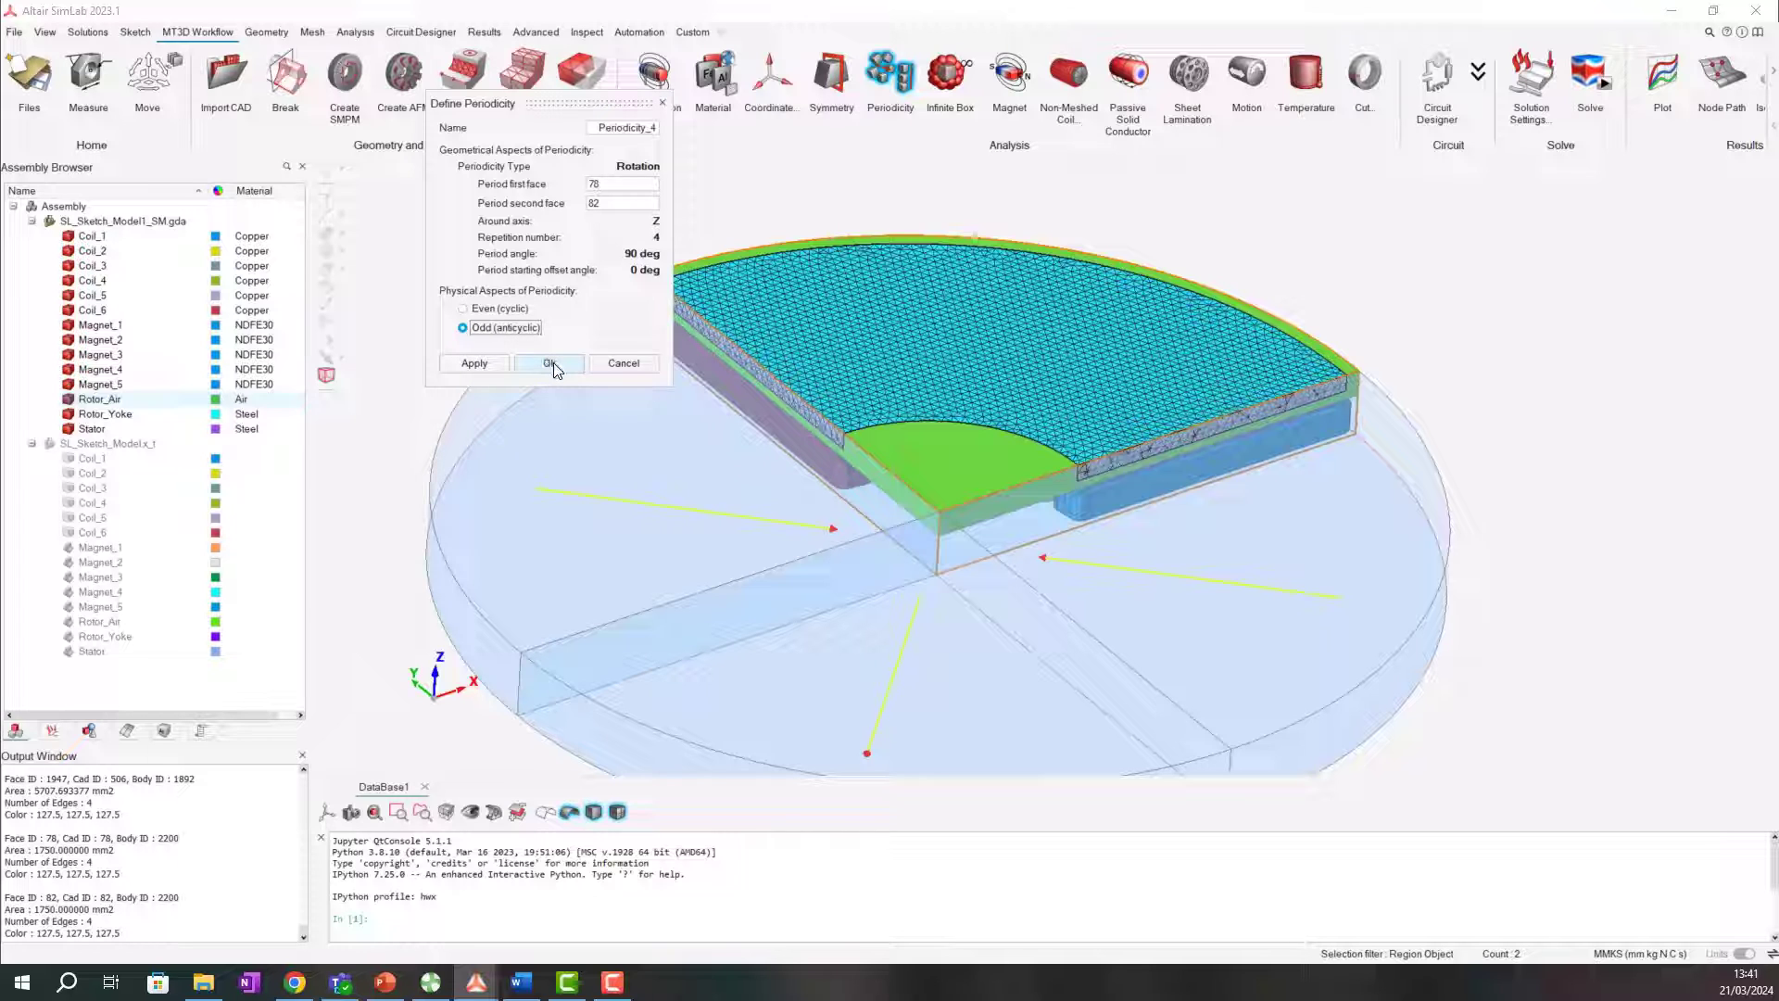
click(554, 364)
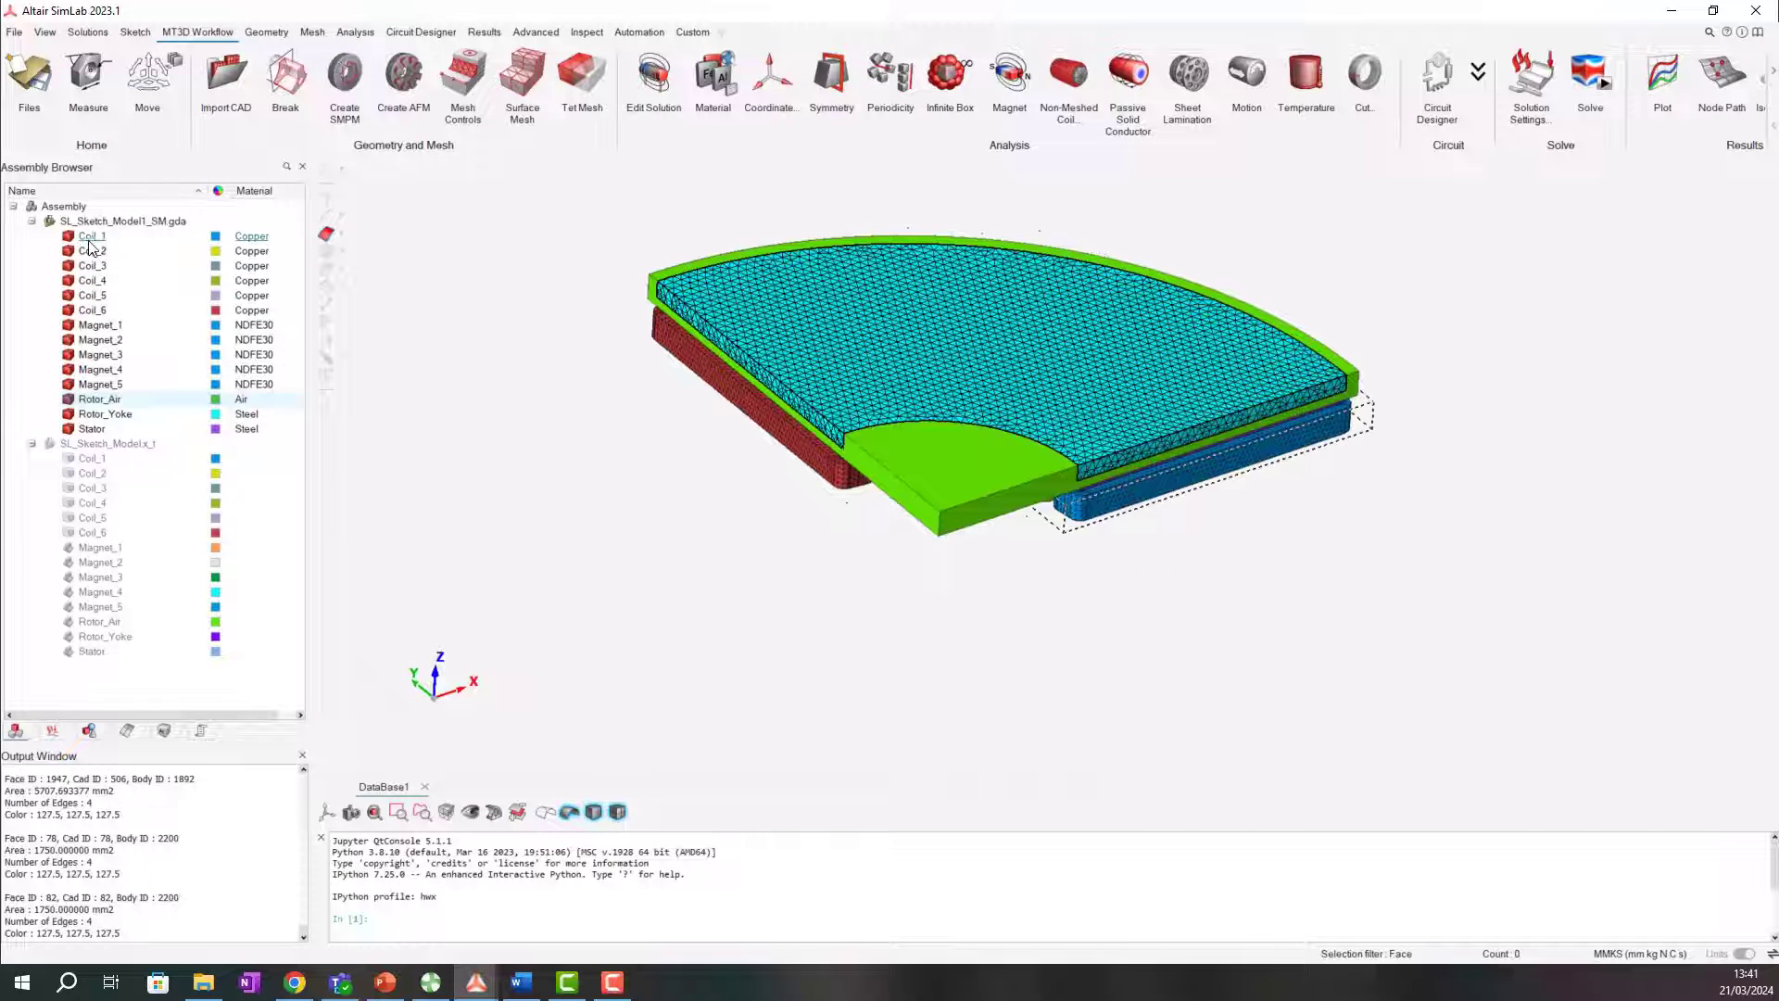
Hide all bodies, then display only Magnet_1 through Magnet_5.
click(46, 221)
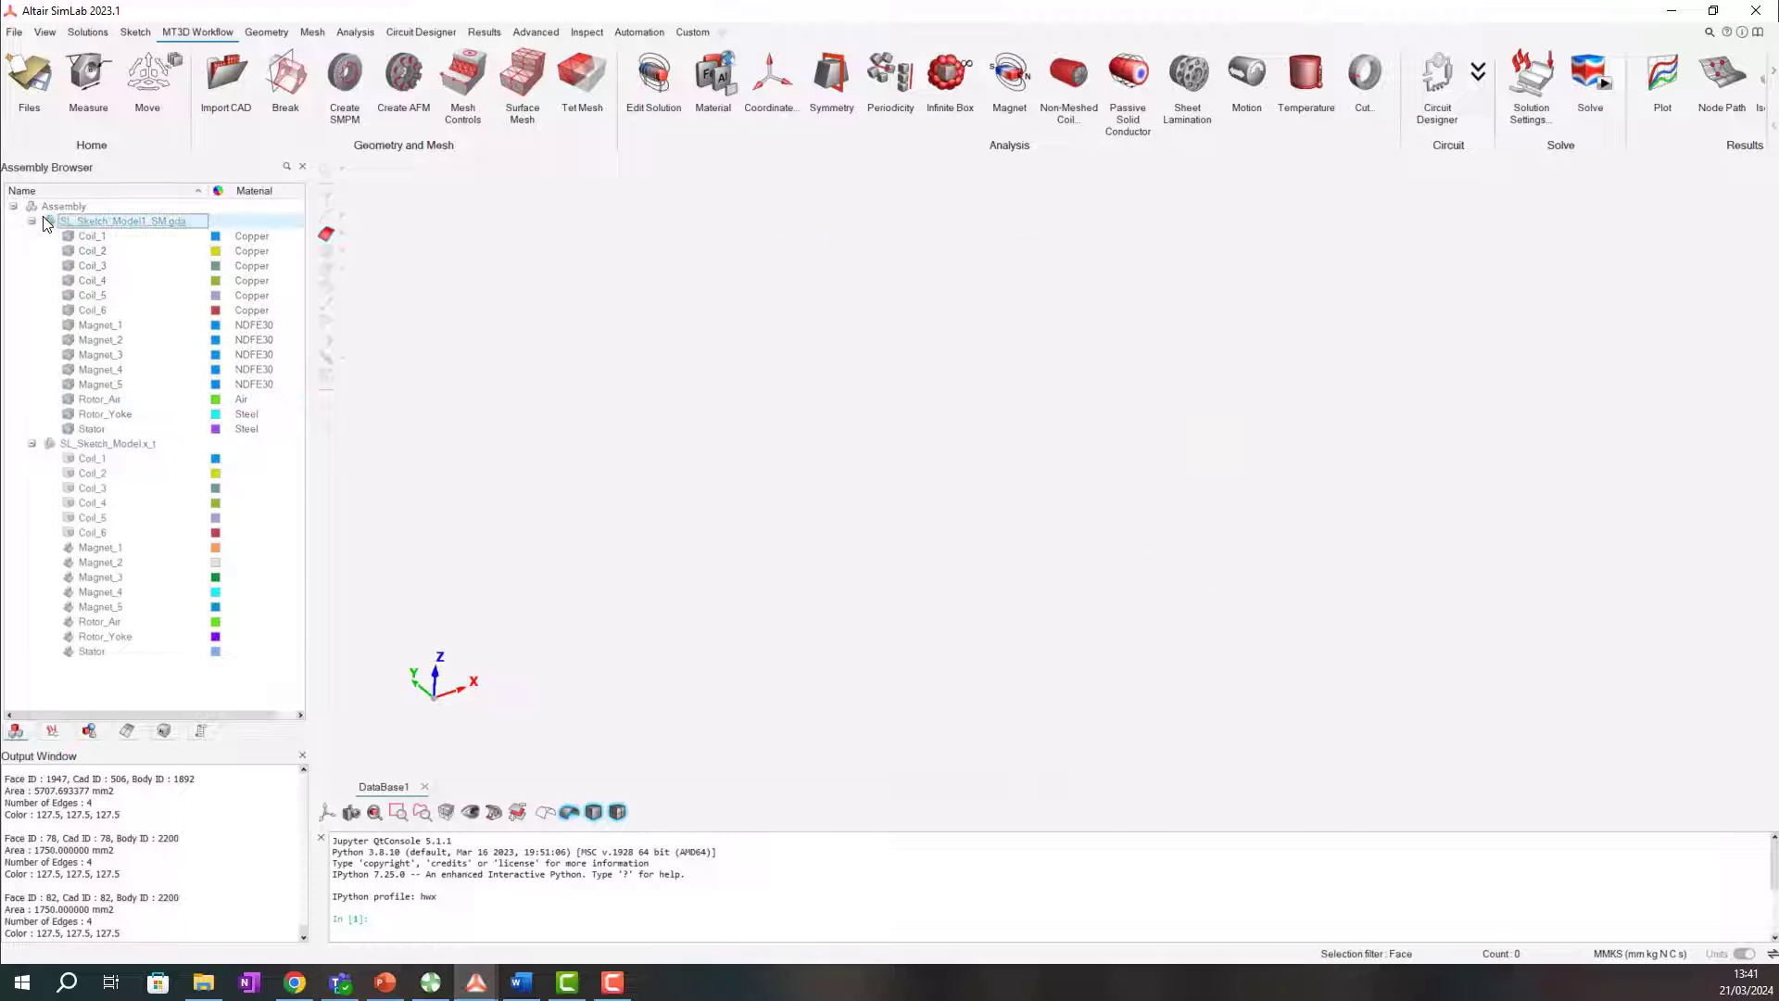
click(66, 325)
click(68, 355)
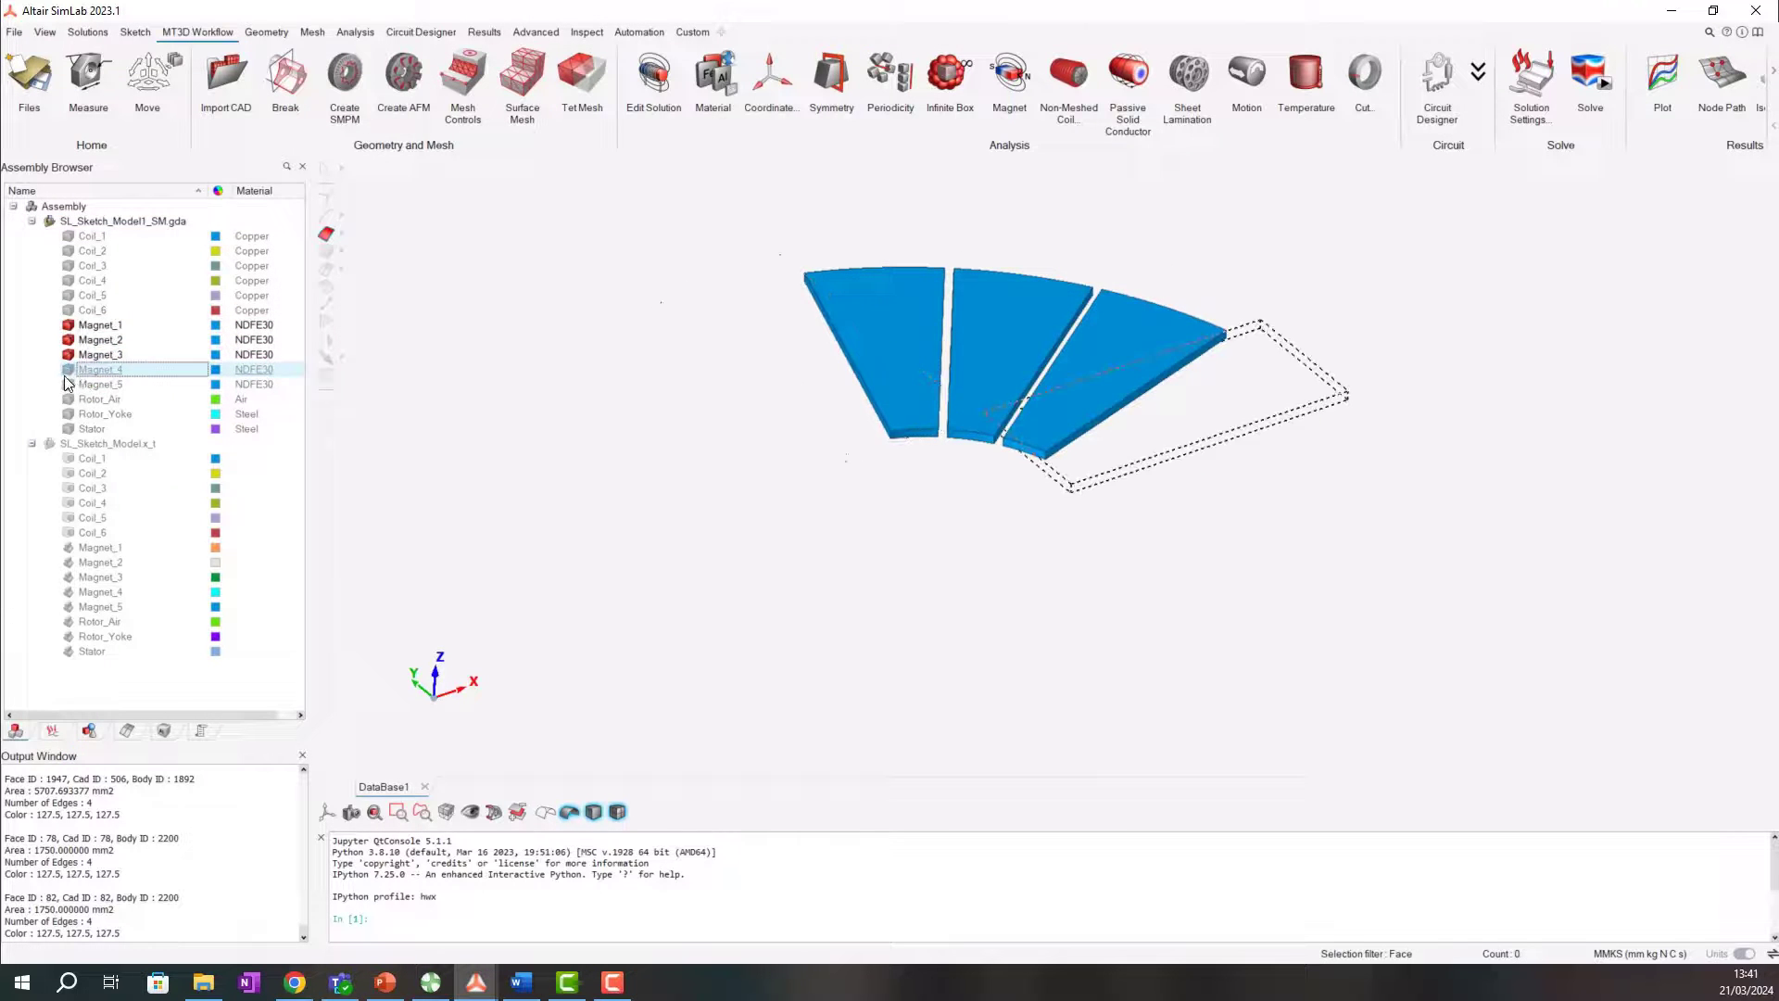
click(69, 368)
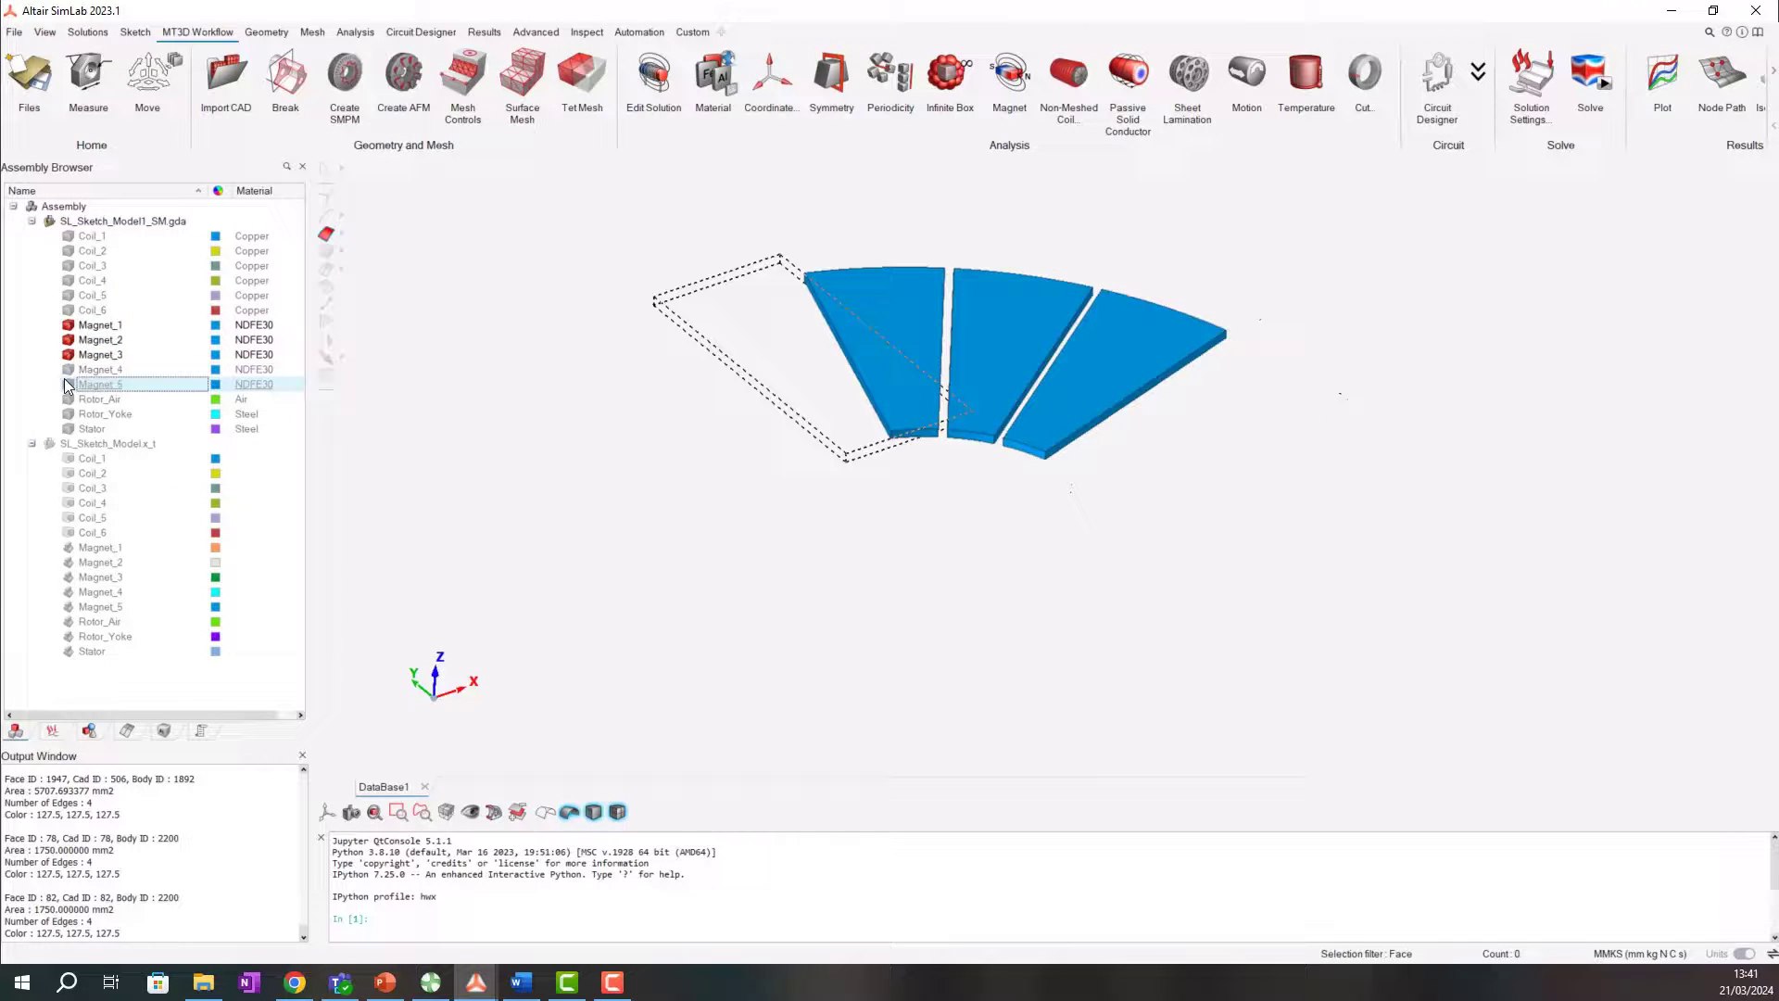
Magnetize Magnet_4, Magnet_2 and Magnet_5 unidirectionally along +Z.
click(1006, 84)
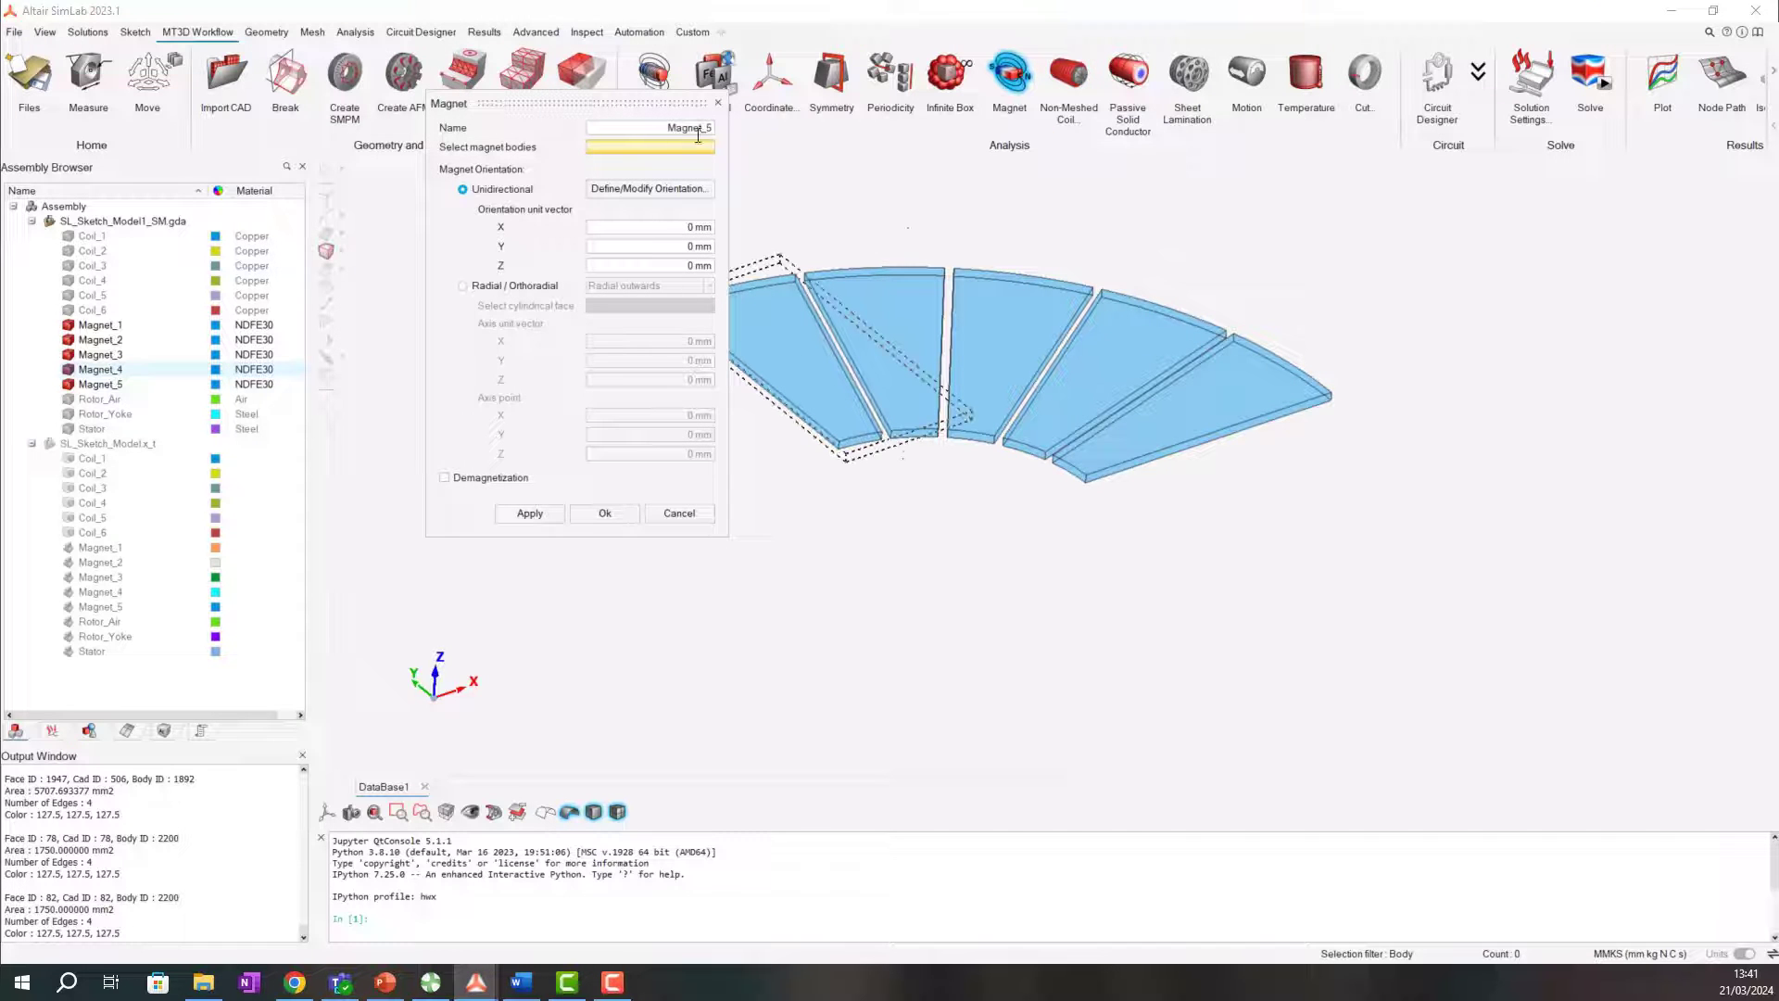
click(1078, 484)
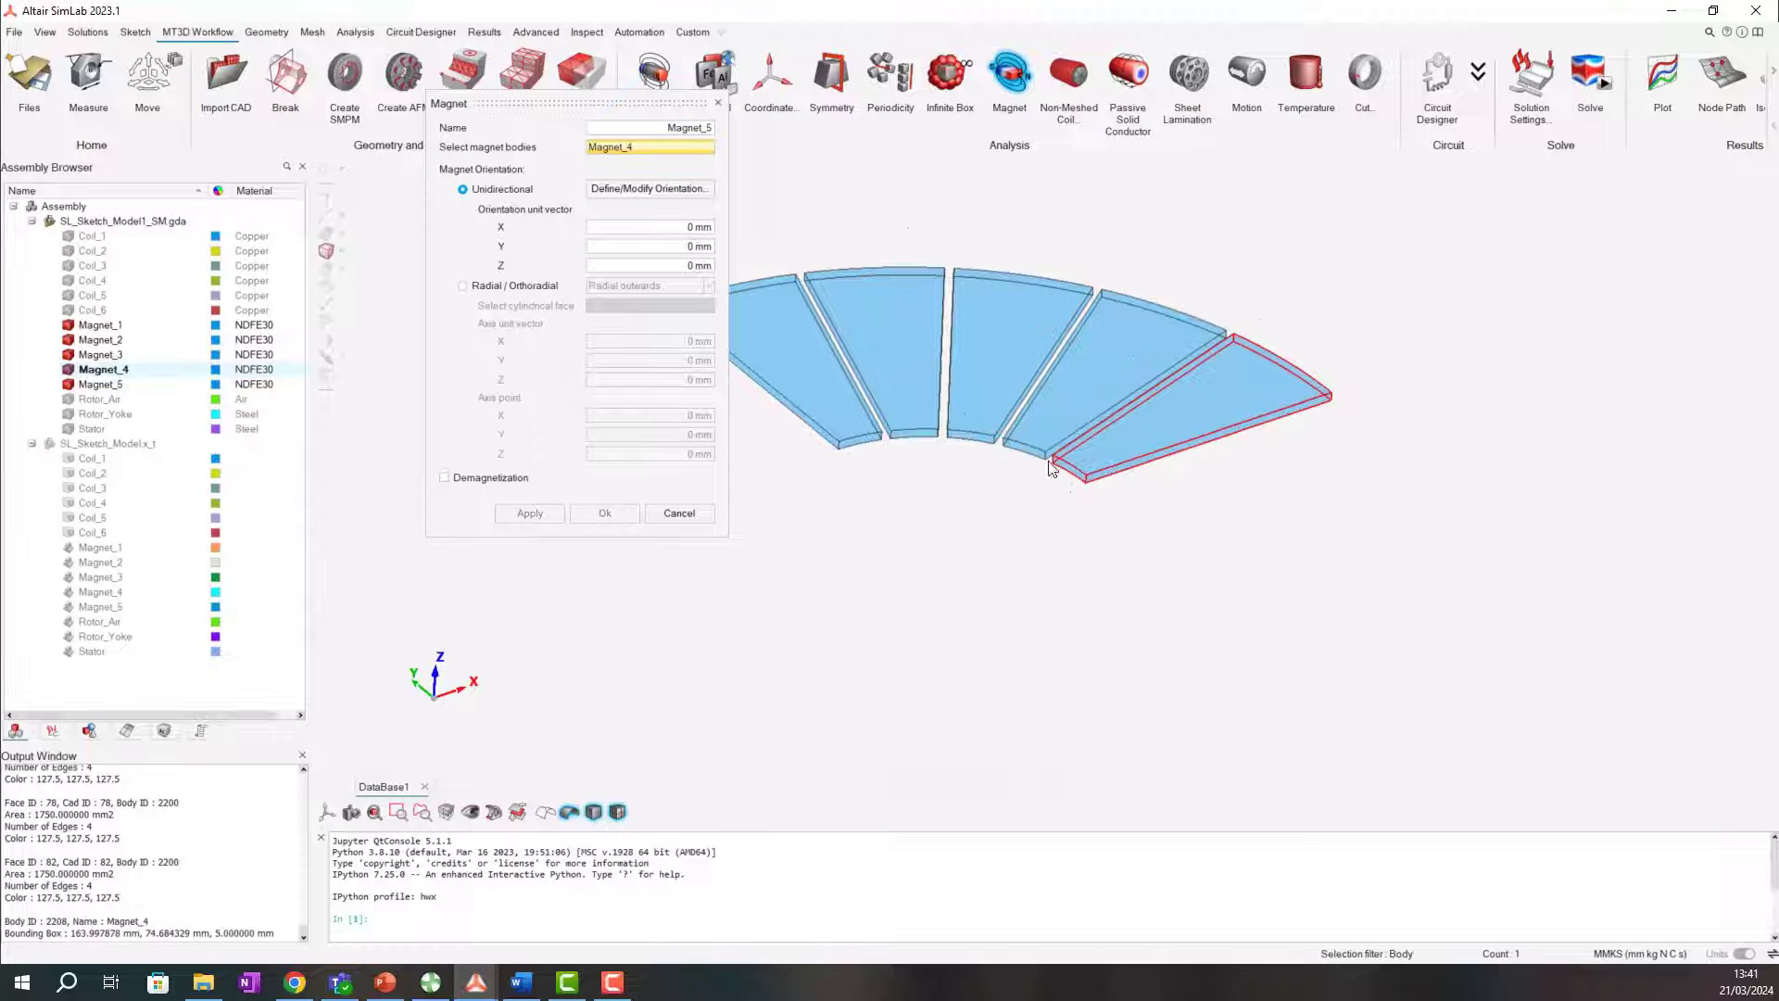
click(684, 266)
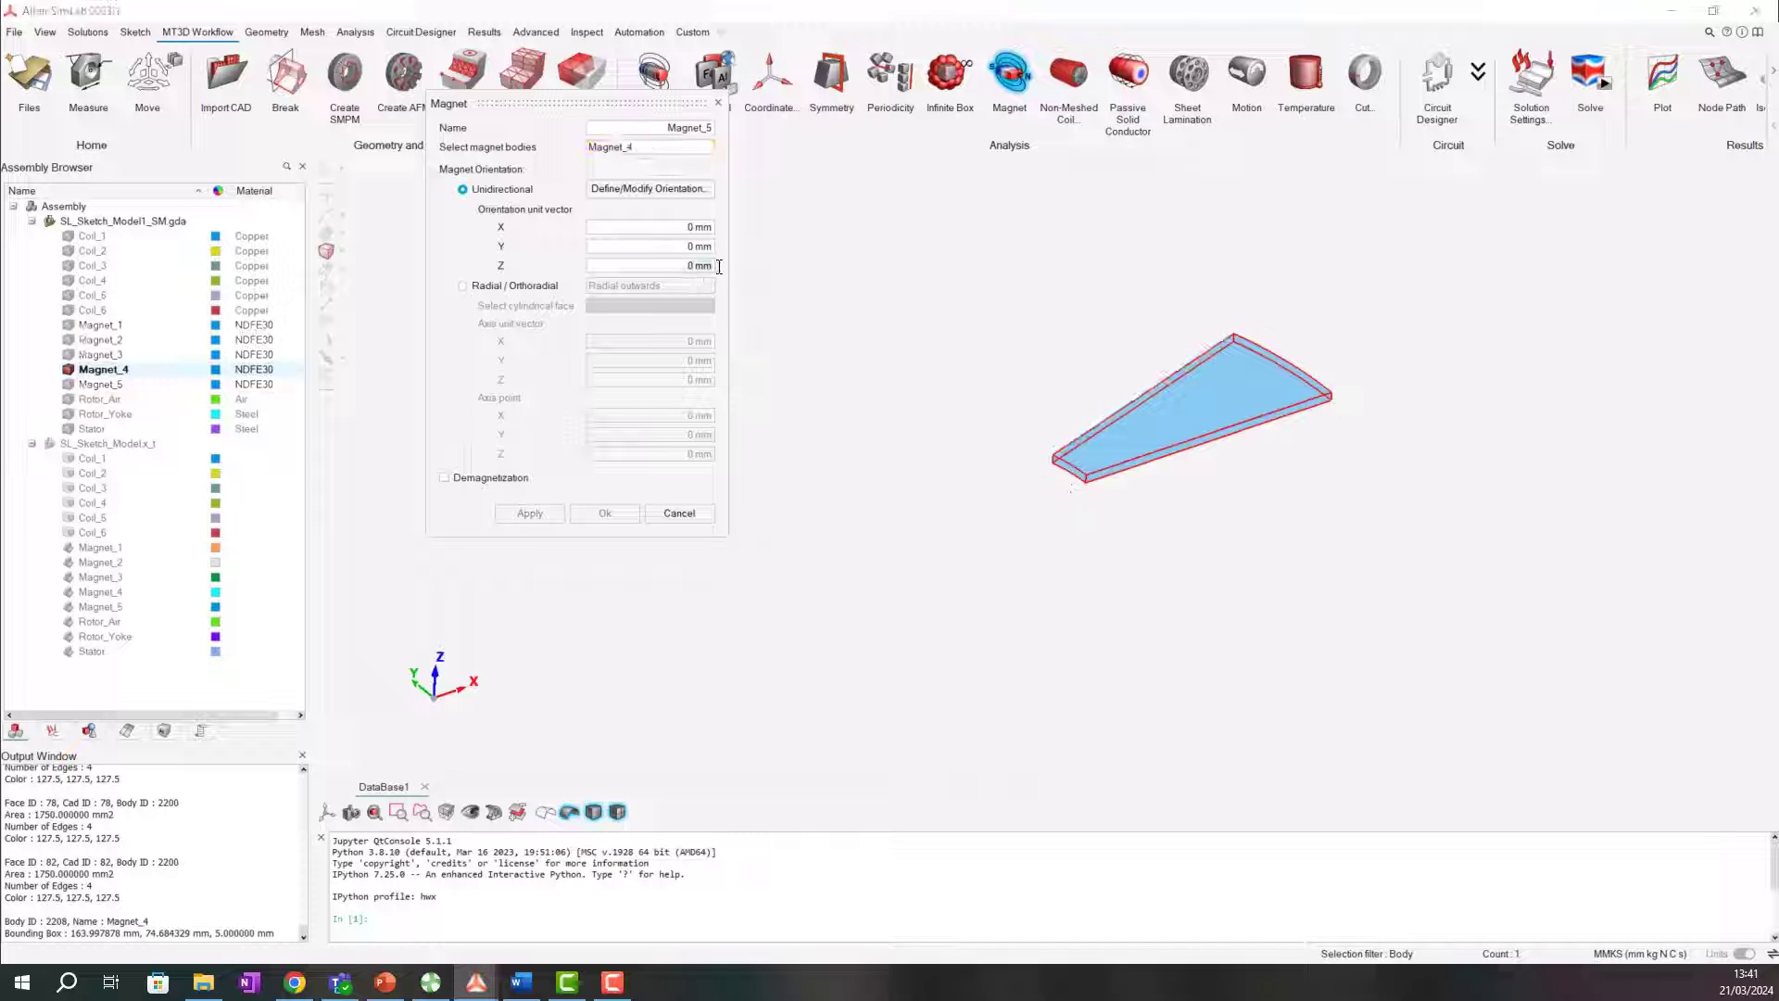
text(1)
click(530, 515)
text(mm)
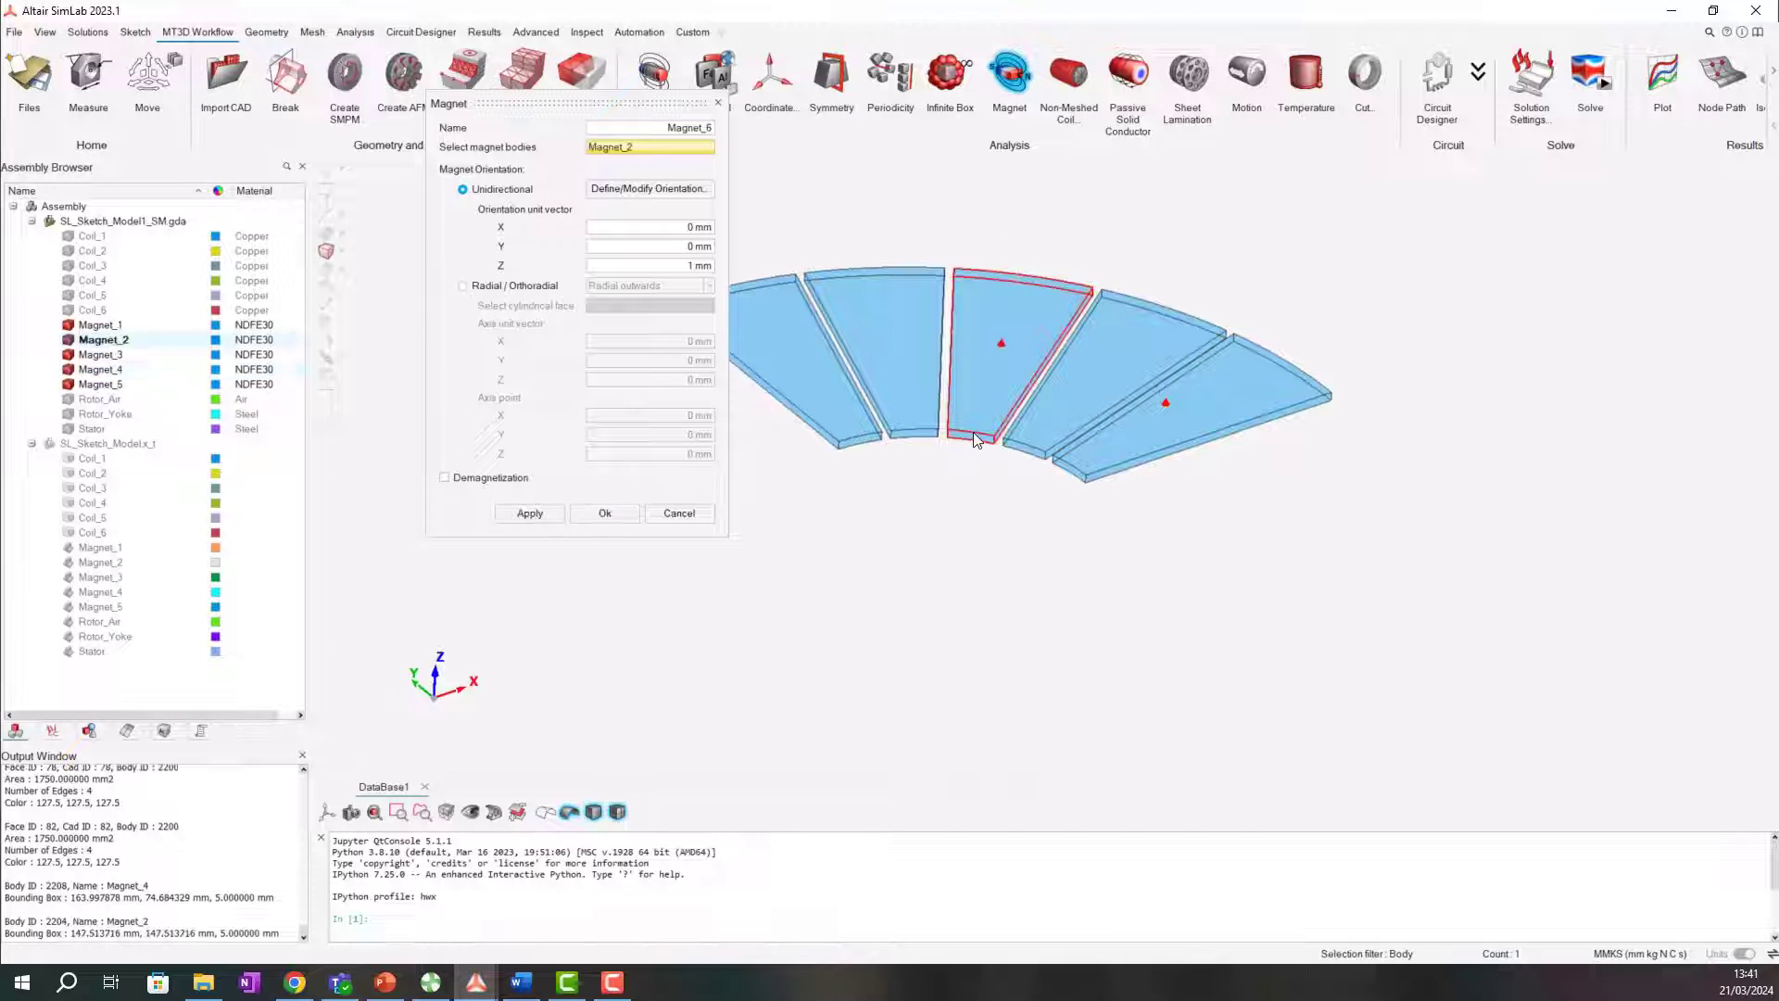
click(530, 513)
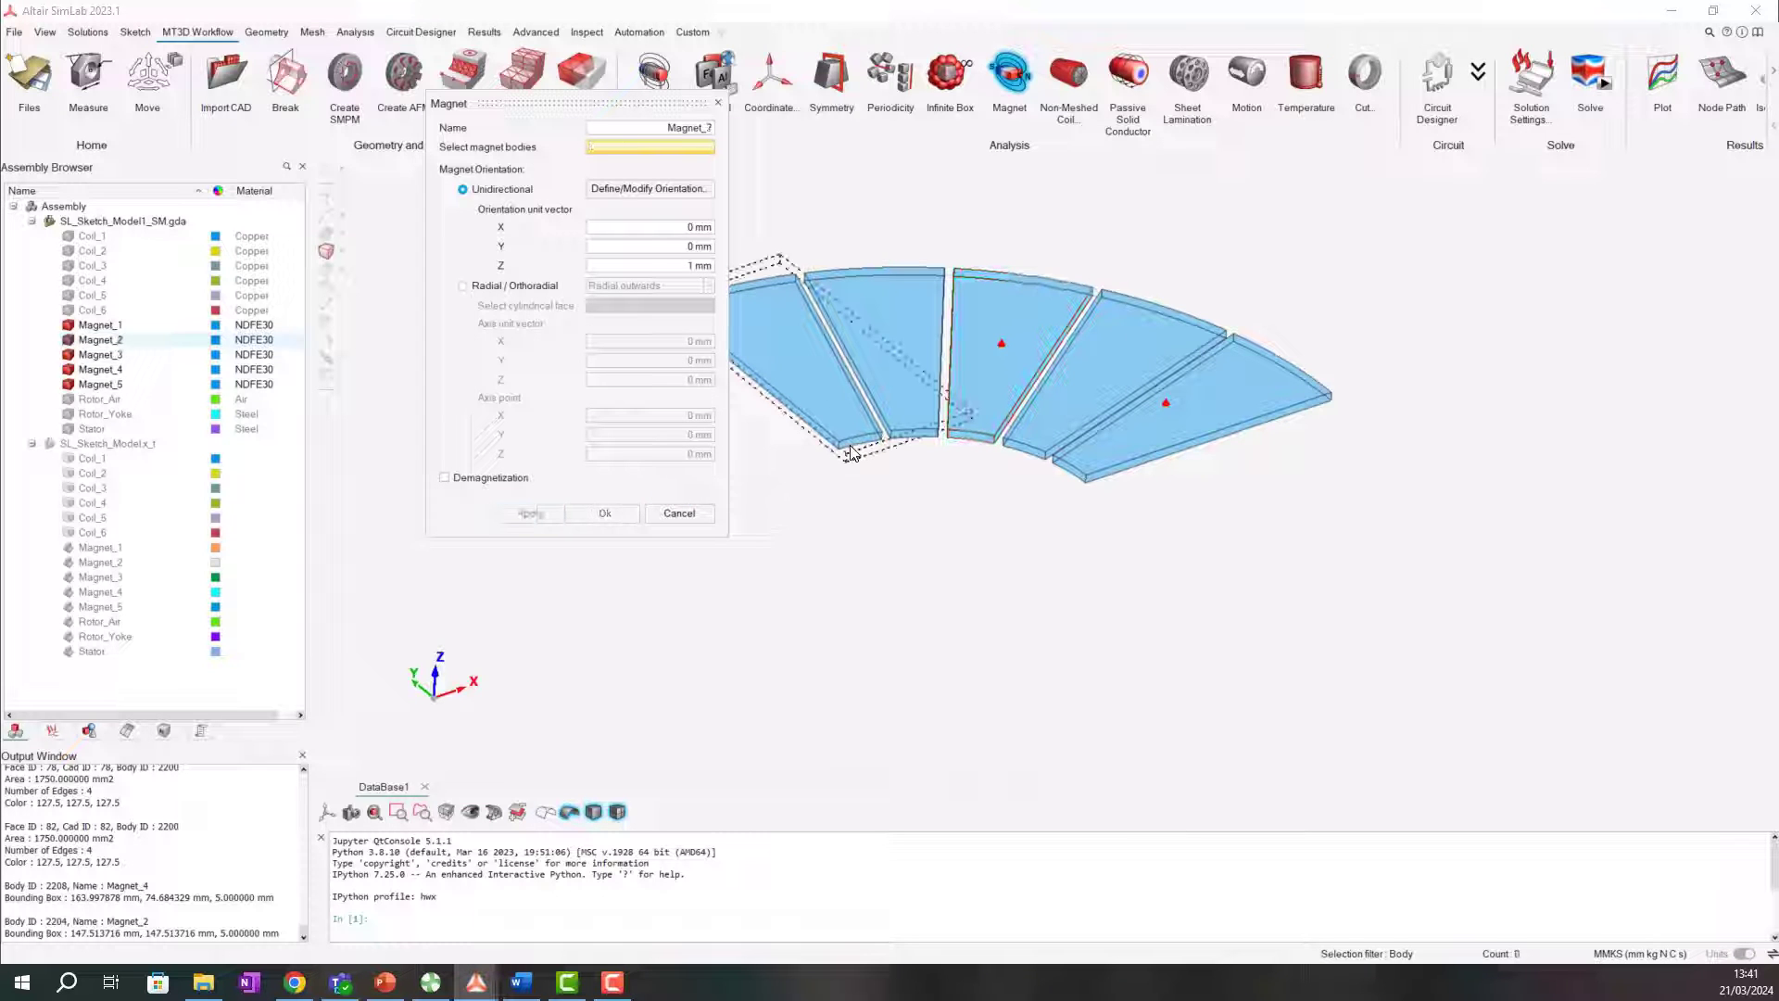
click(820, 376)
click(530, 513)
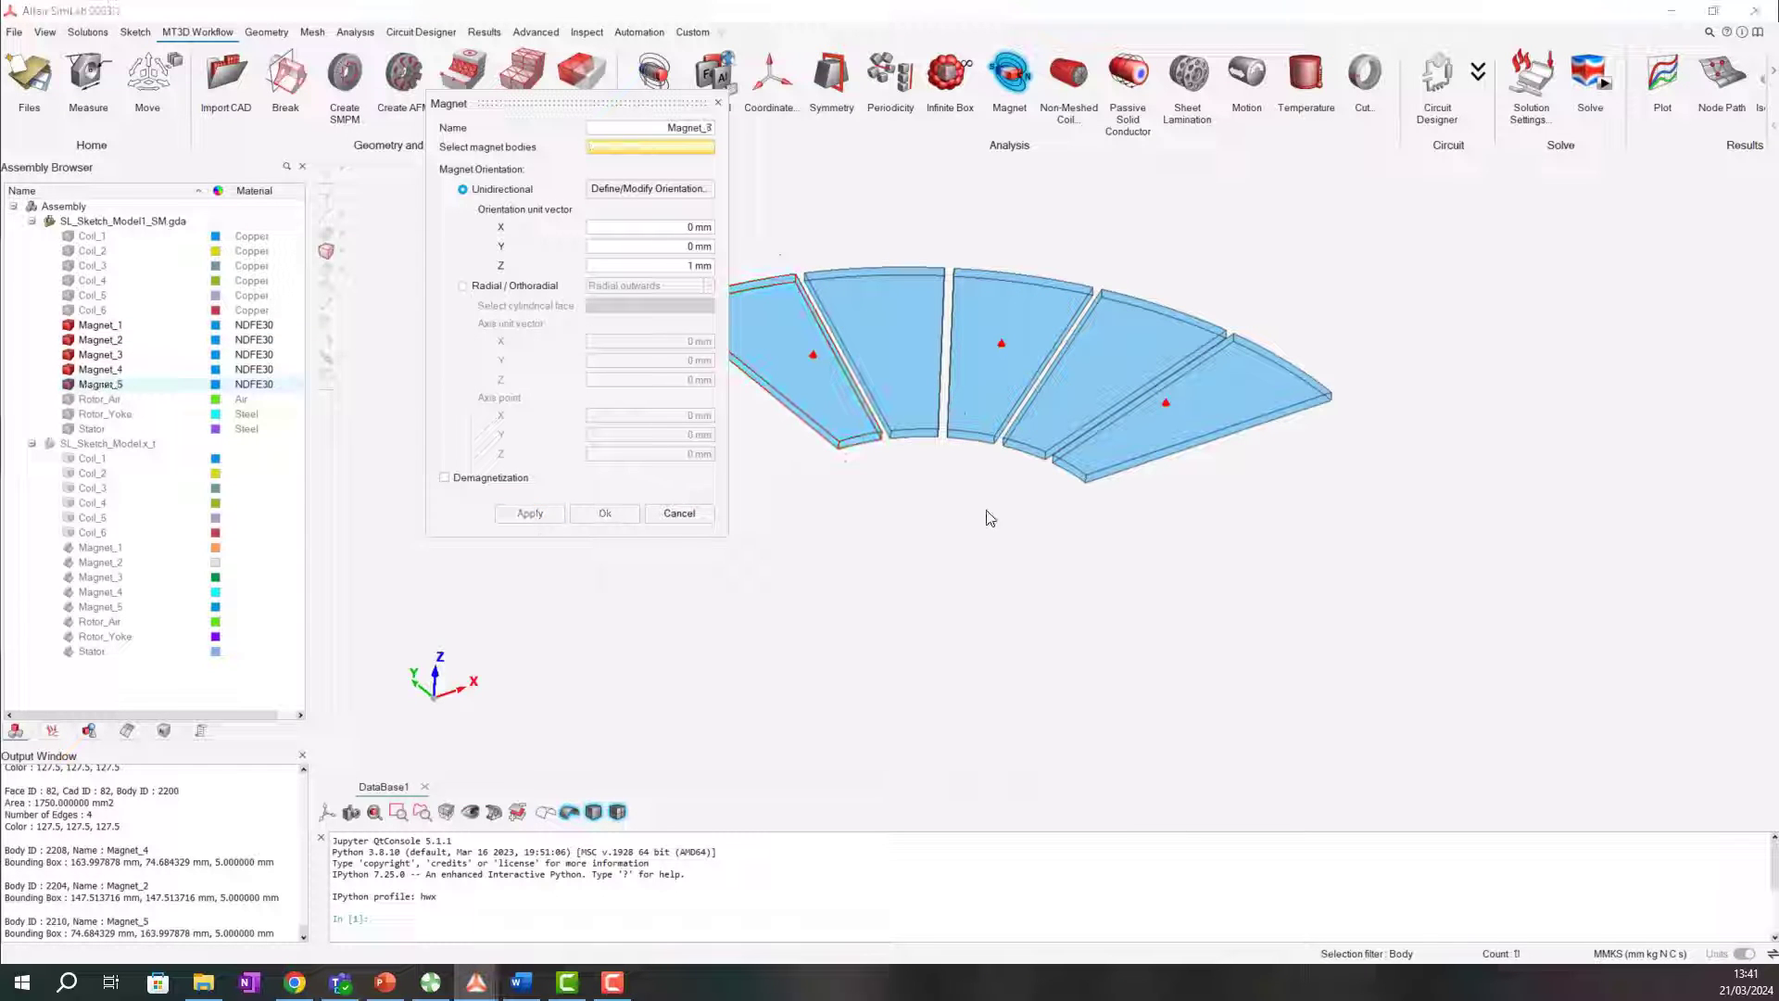
Magnetize Magnet_3 and Magnet_1 along −Z and finish the magnet definitions.
click(1032, 461)
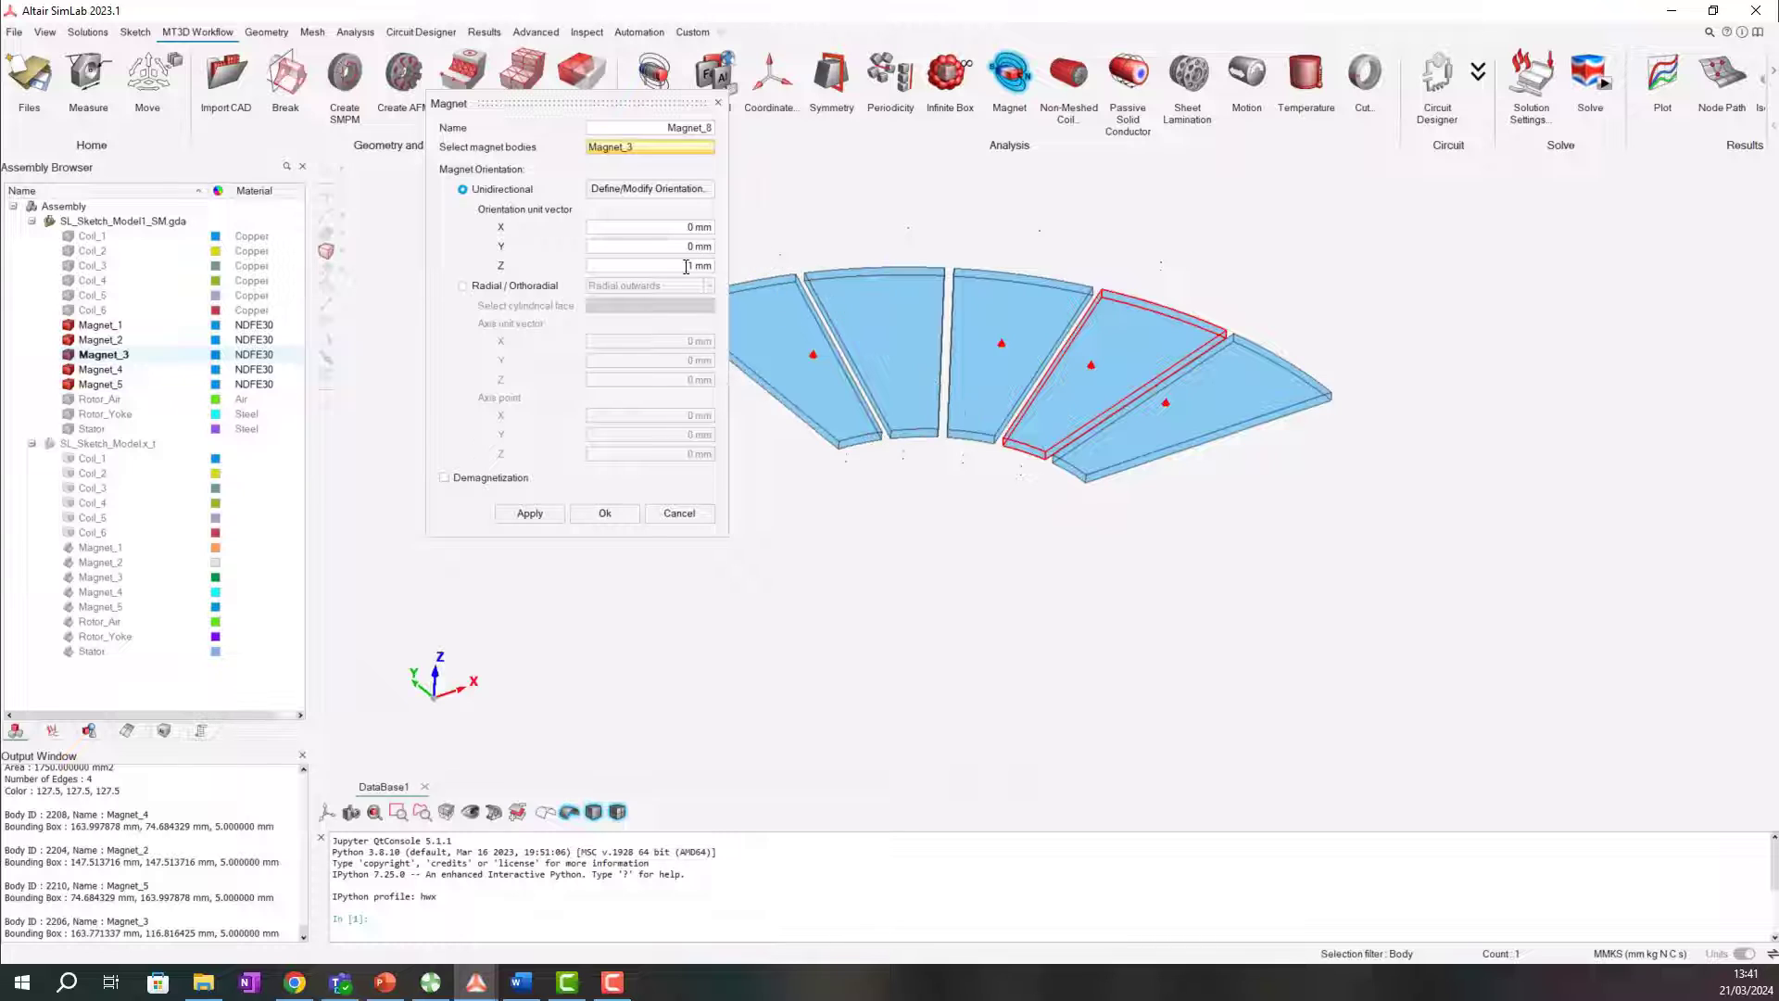
key(i)
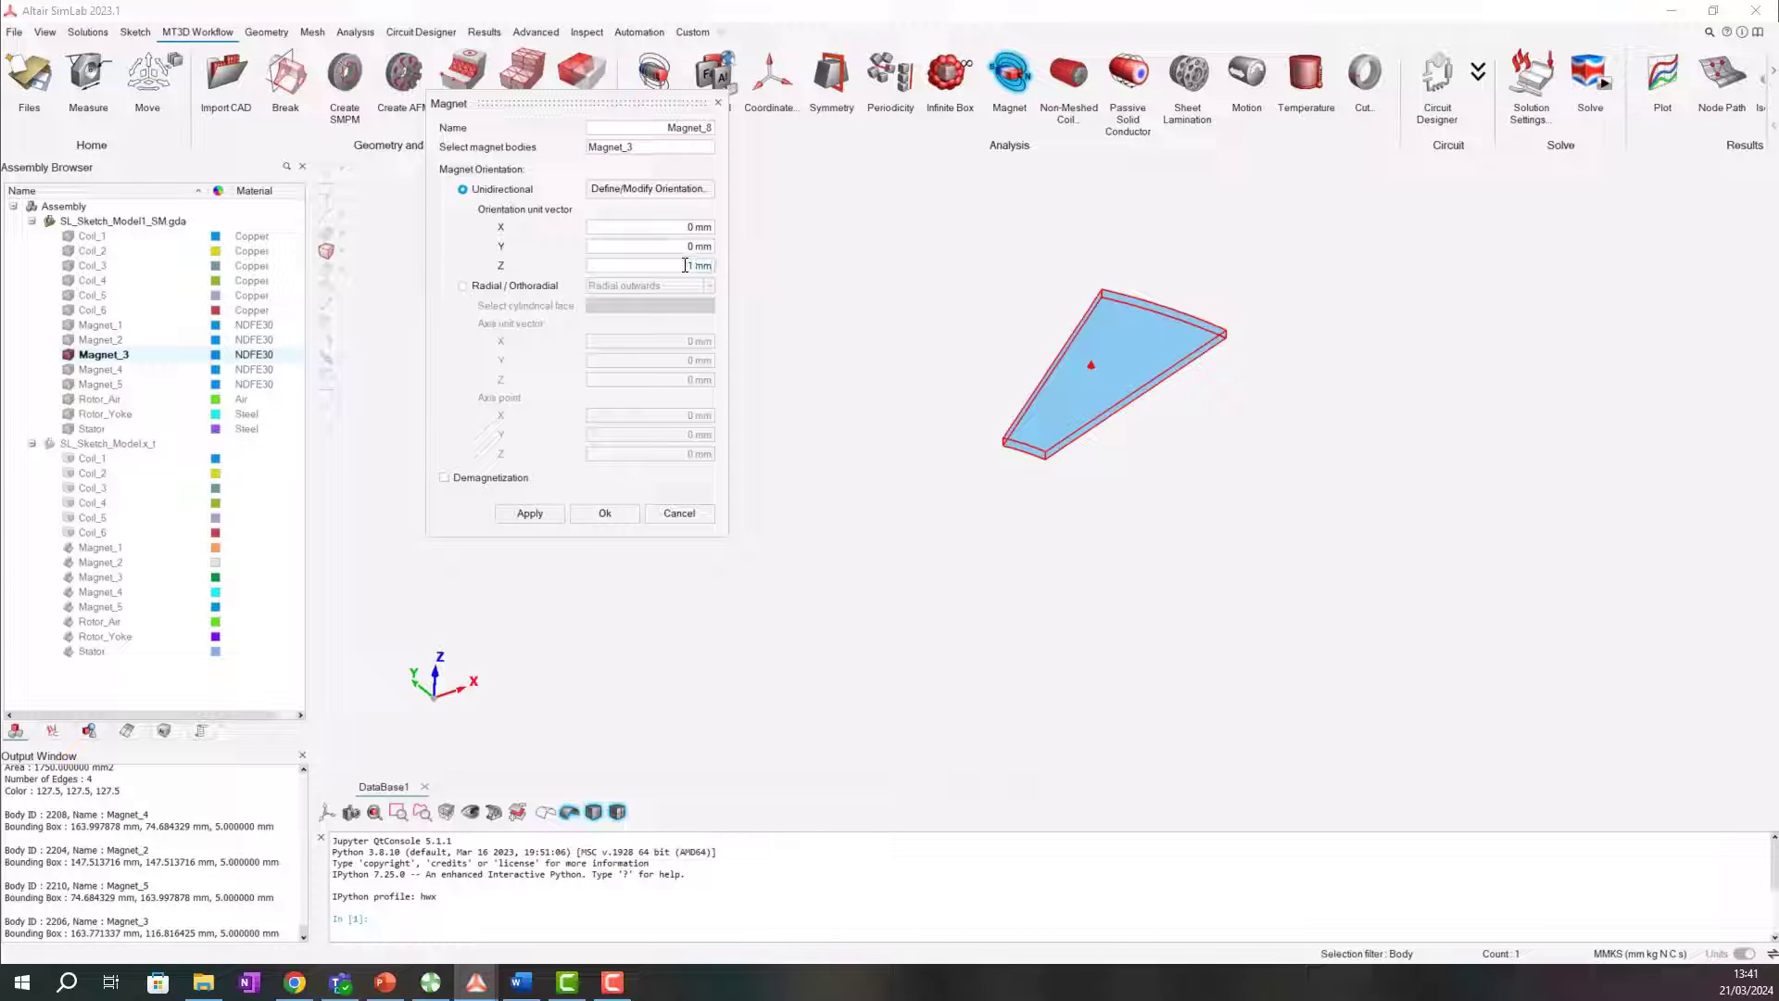
key(BackSpace)
click(529, 514)
click(876, 363)
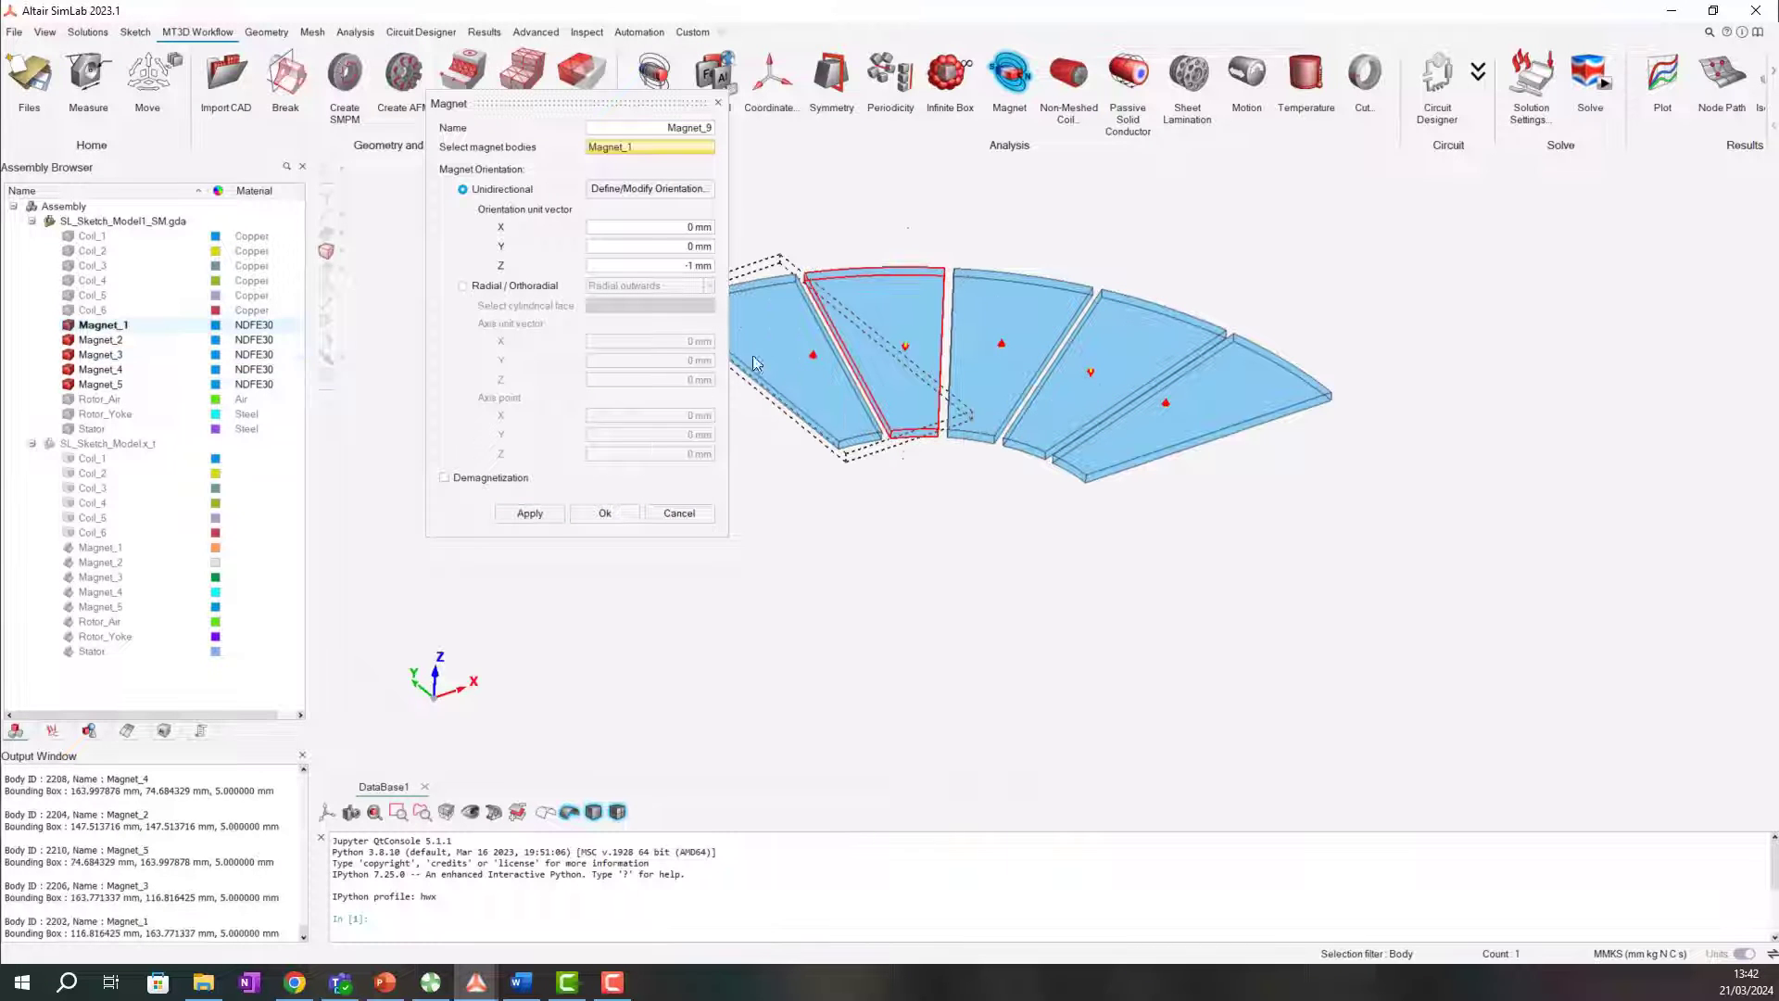
click(529, 513)
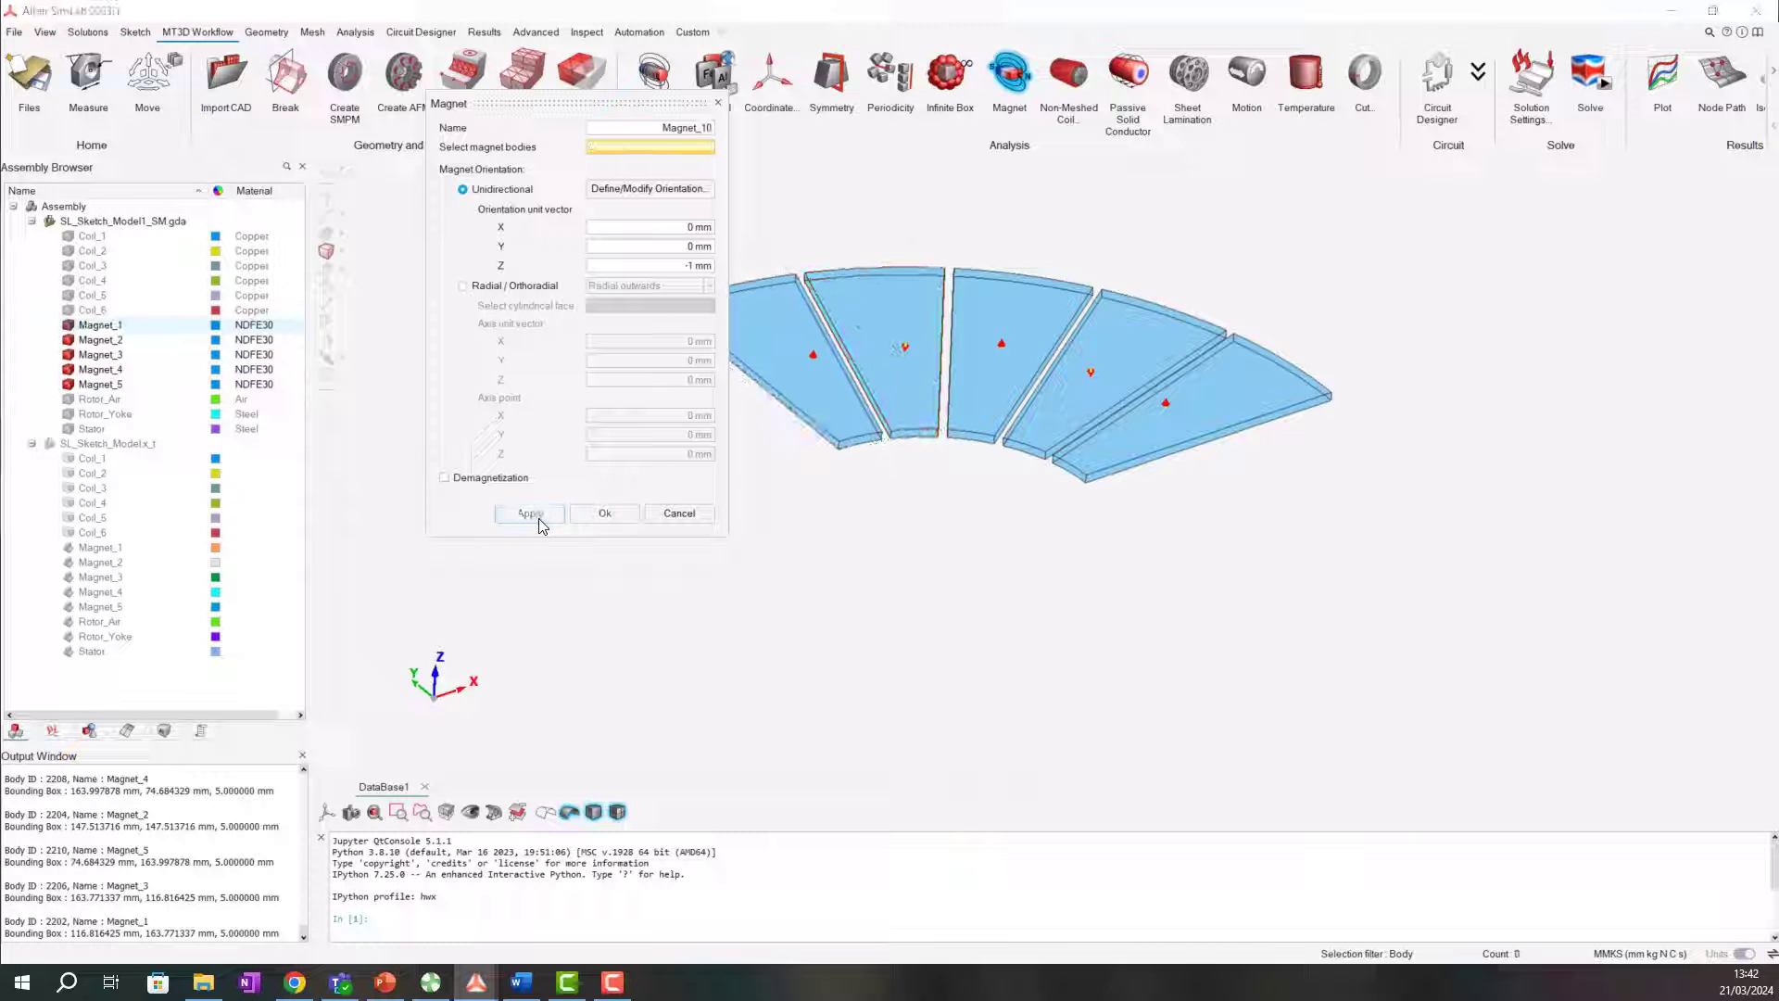
click(678, 512)
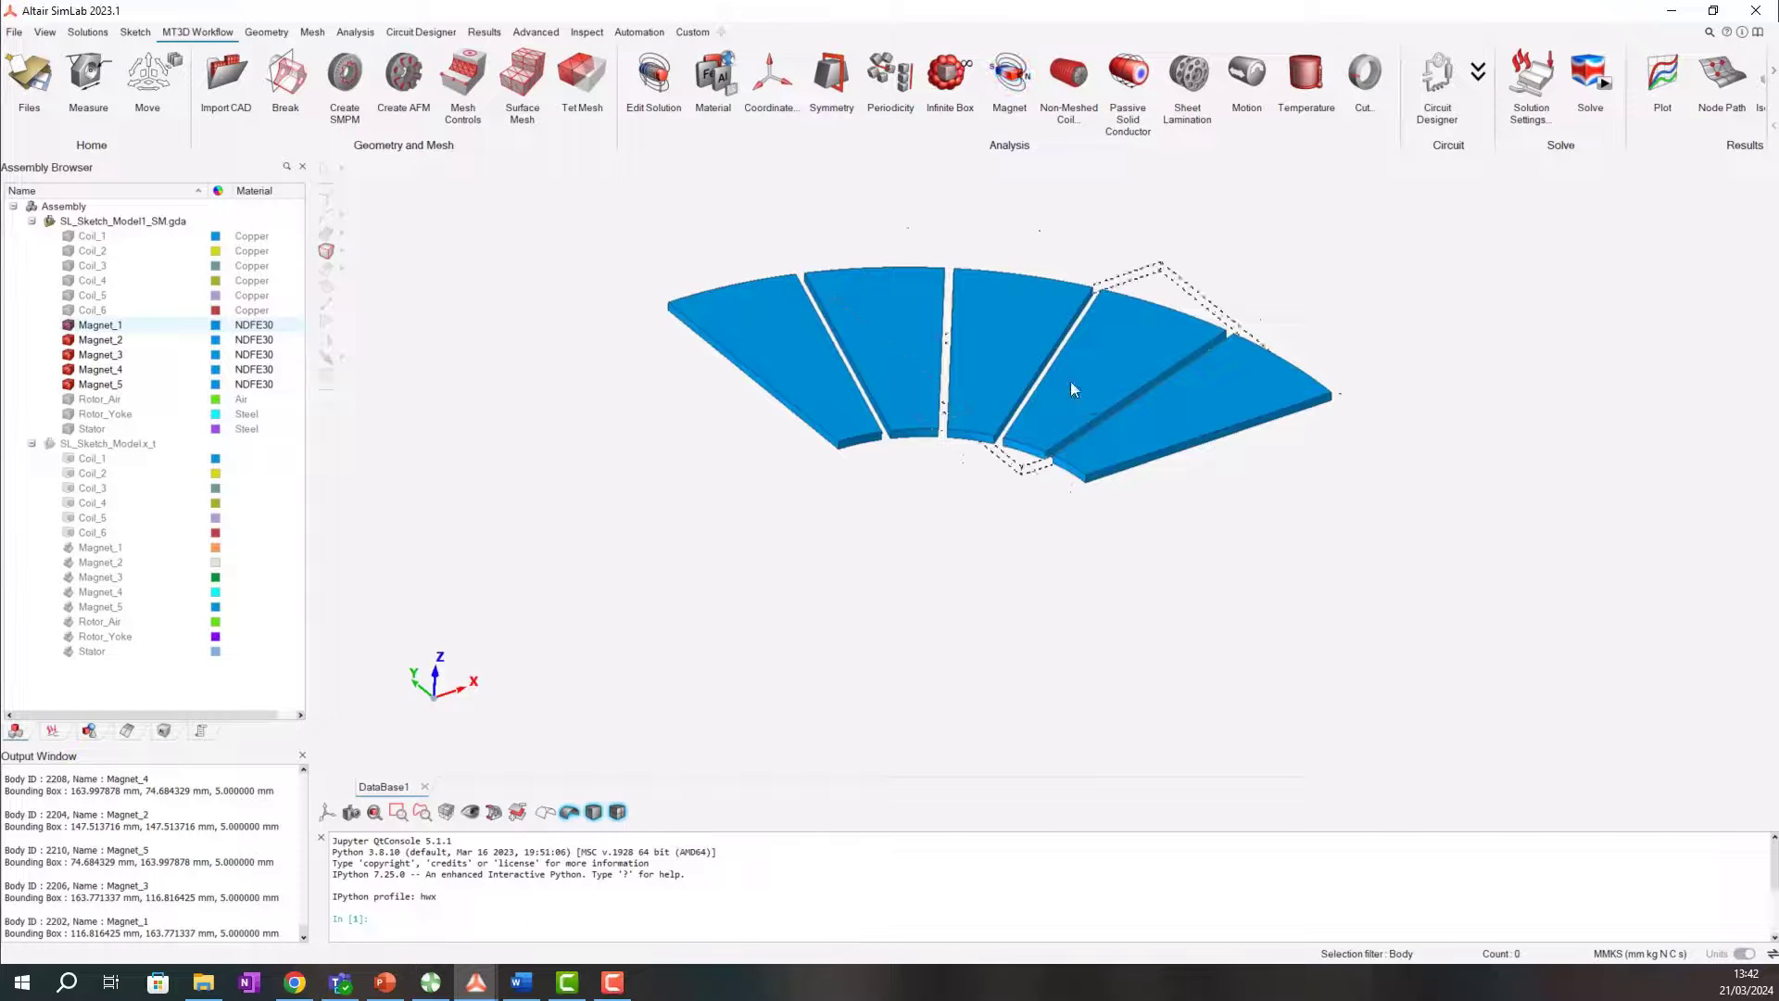
middle_drag(1126, 606, 1047, 648)
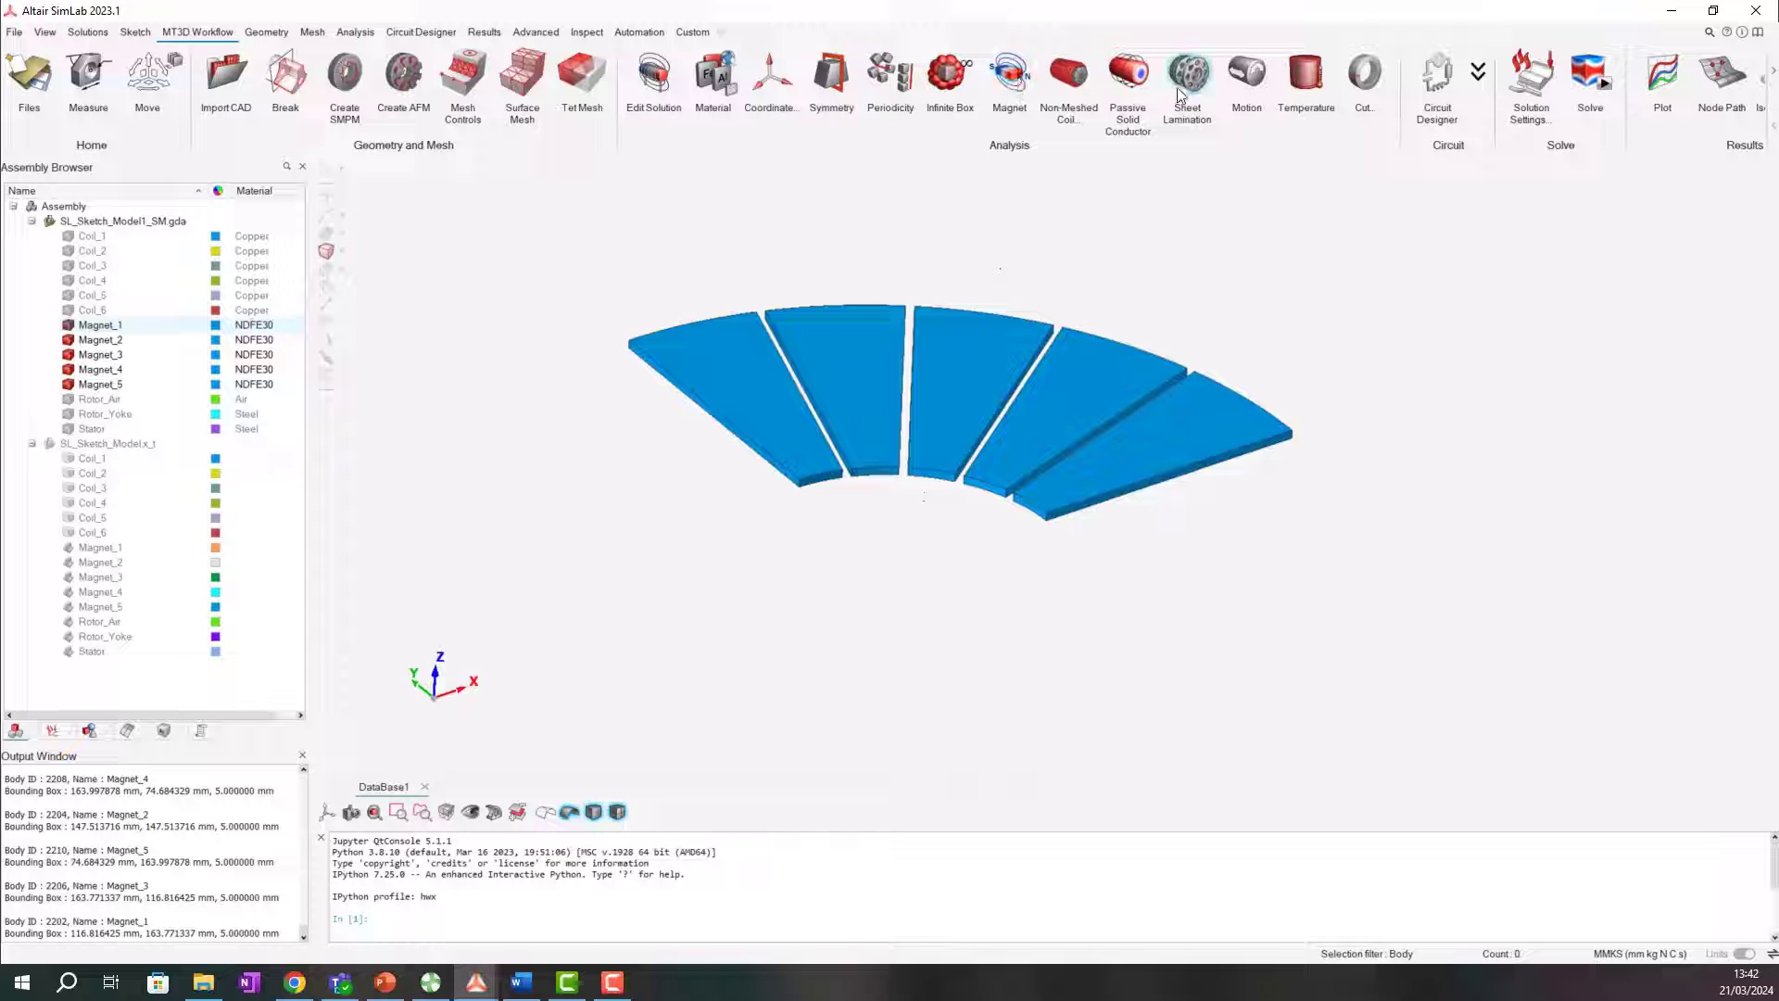
Start a motion definition with Magnet_1 through Magnet_5 as the moving bodies.
click(1248, 86)
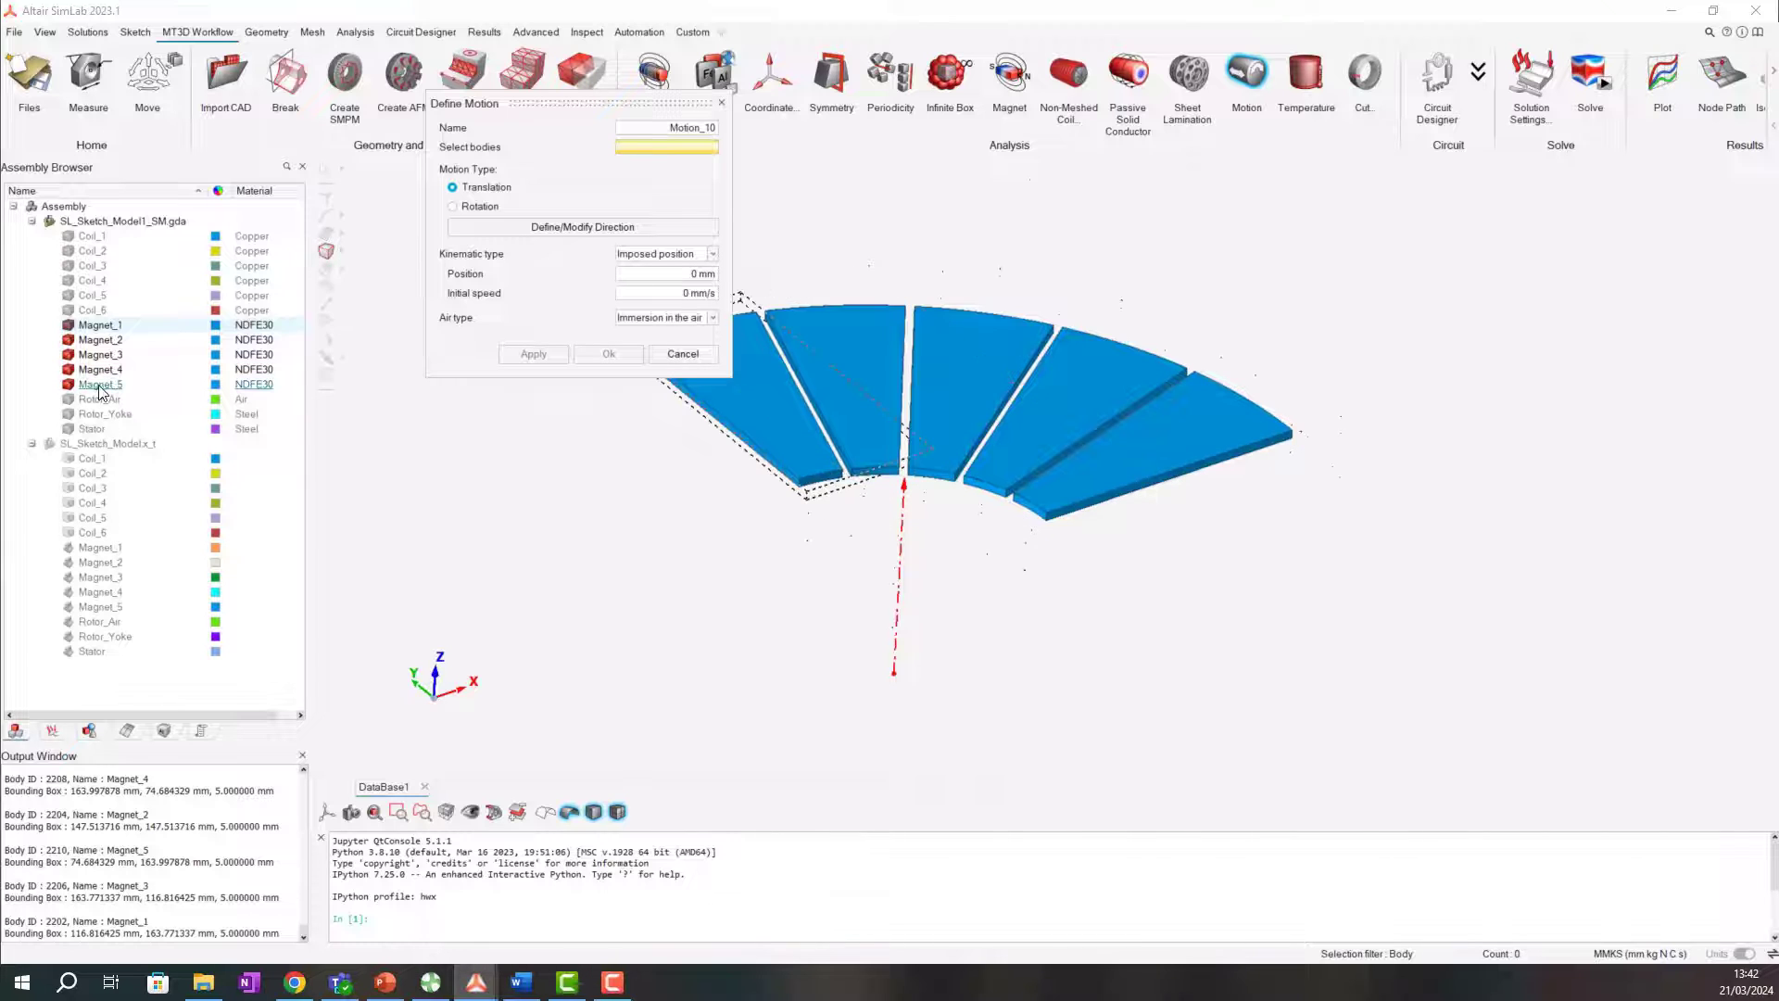
click(98, 325)
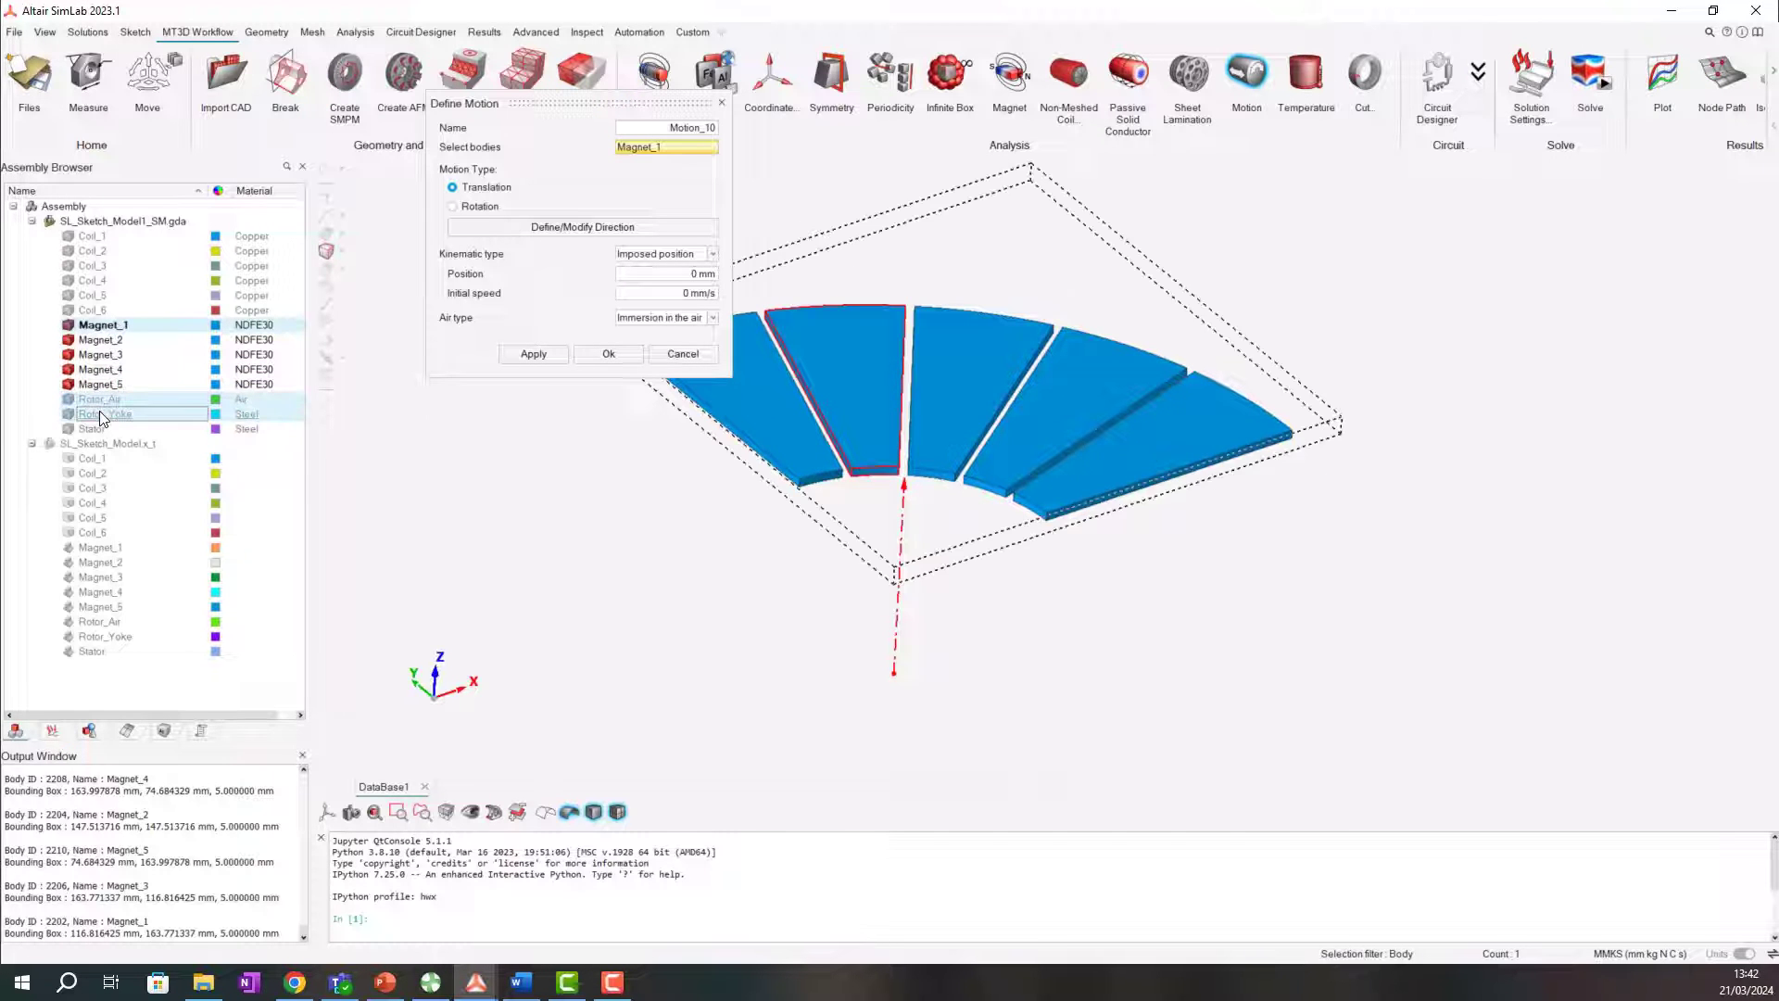
ctrl+click(102, 385)
ctrl+click(102, 355)
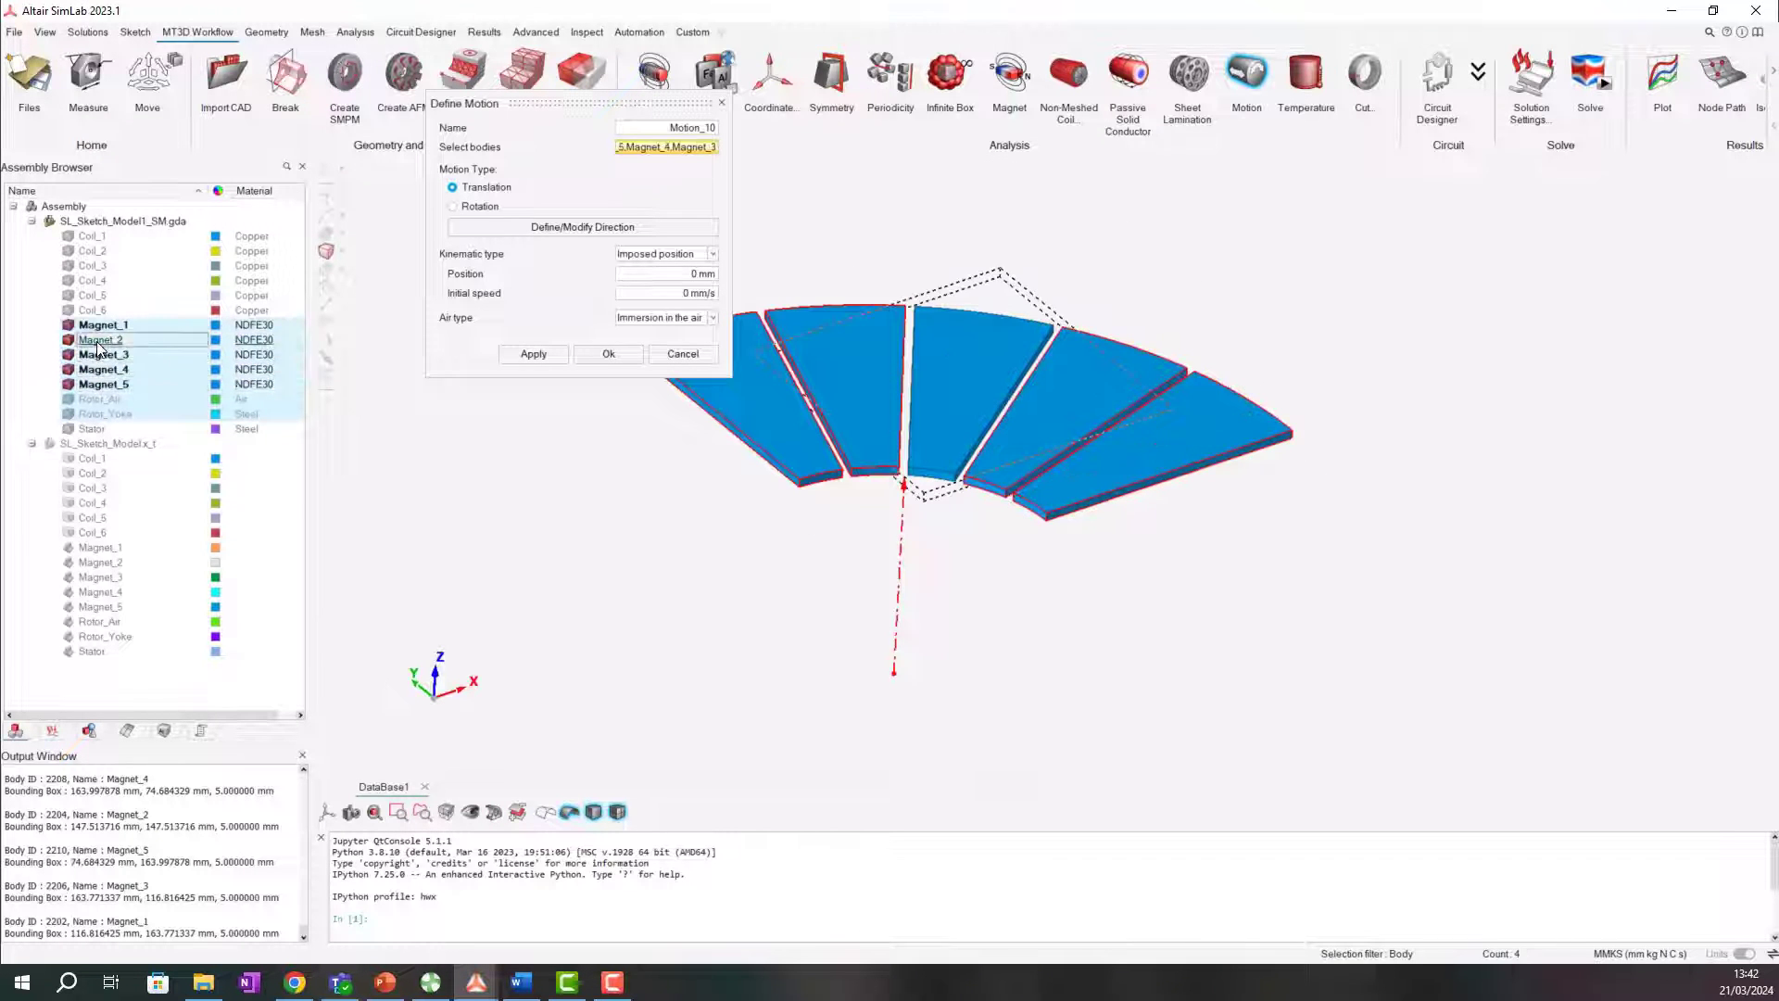
ctrl+click(105, 339)
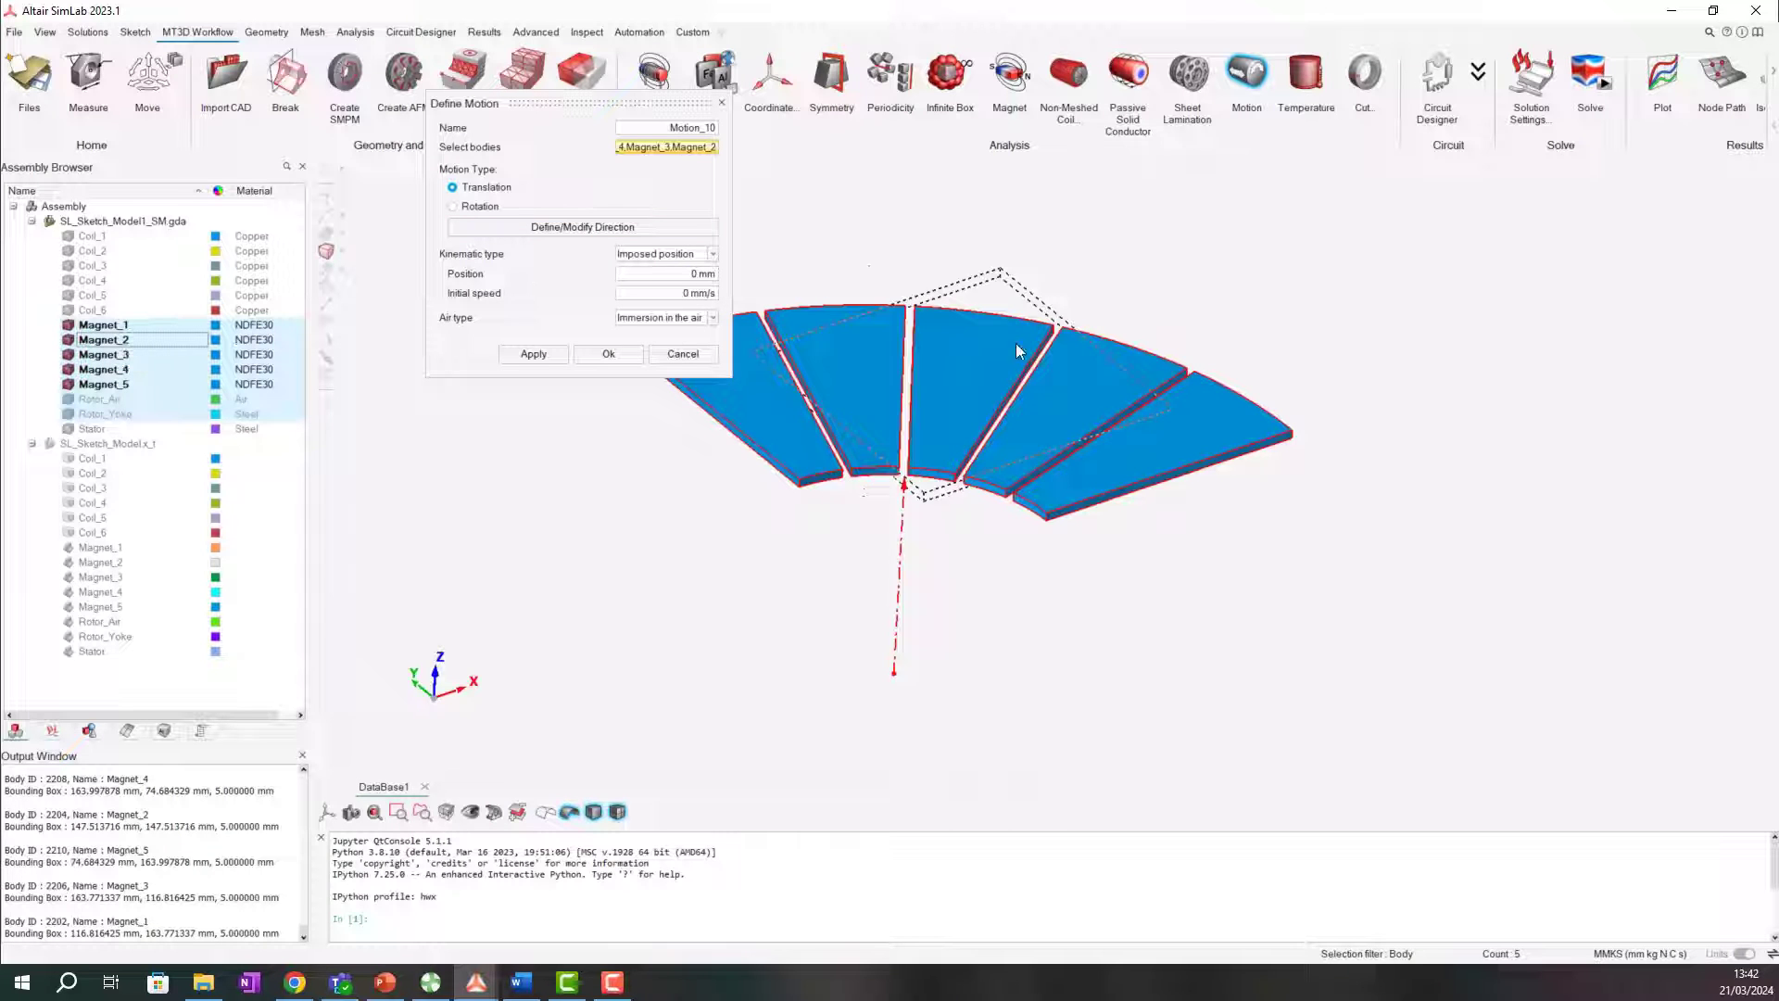
middle_drag(1022, 369, 1062, 439)
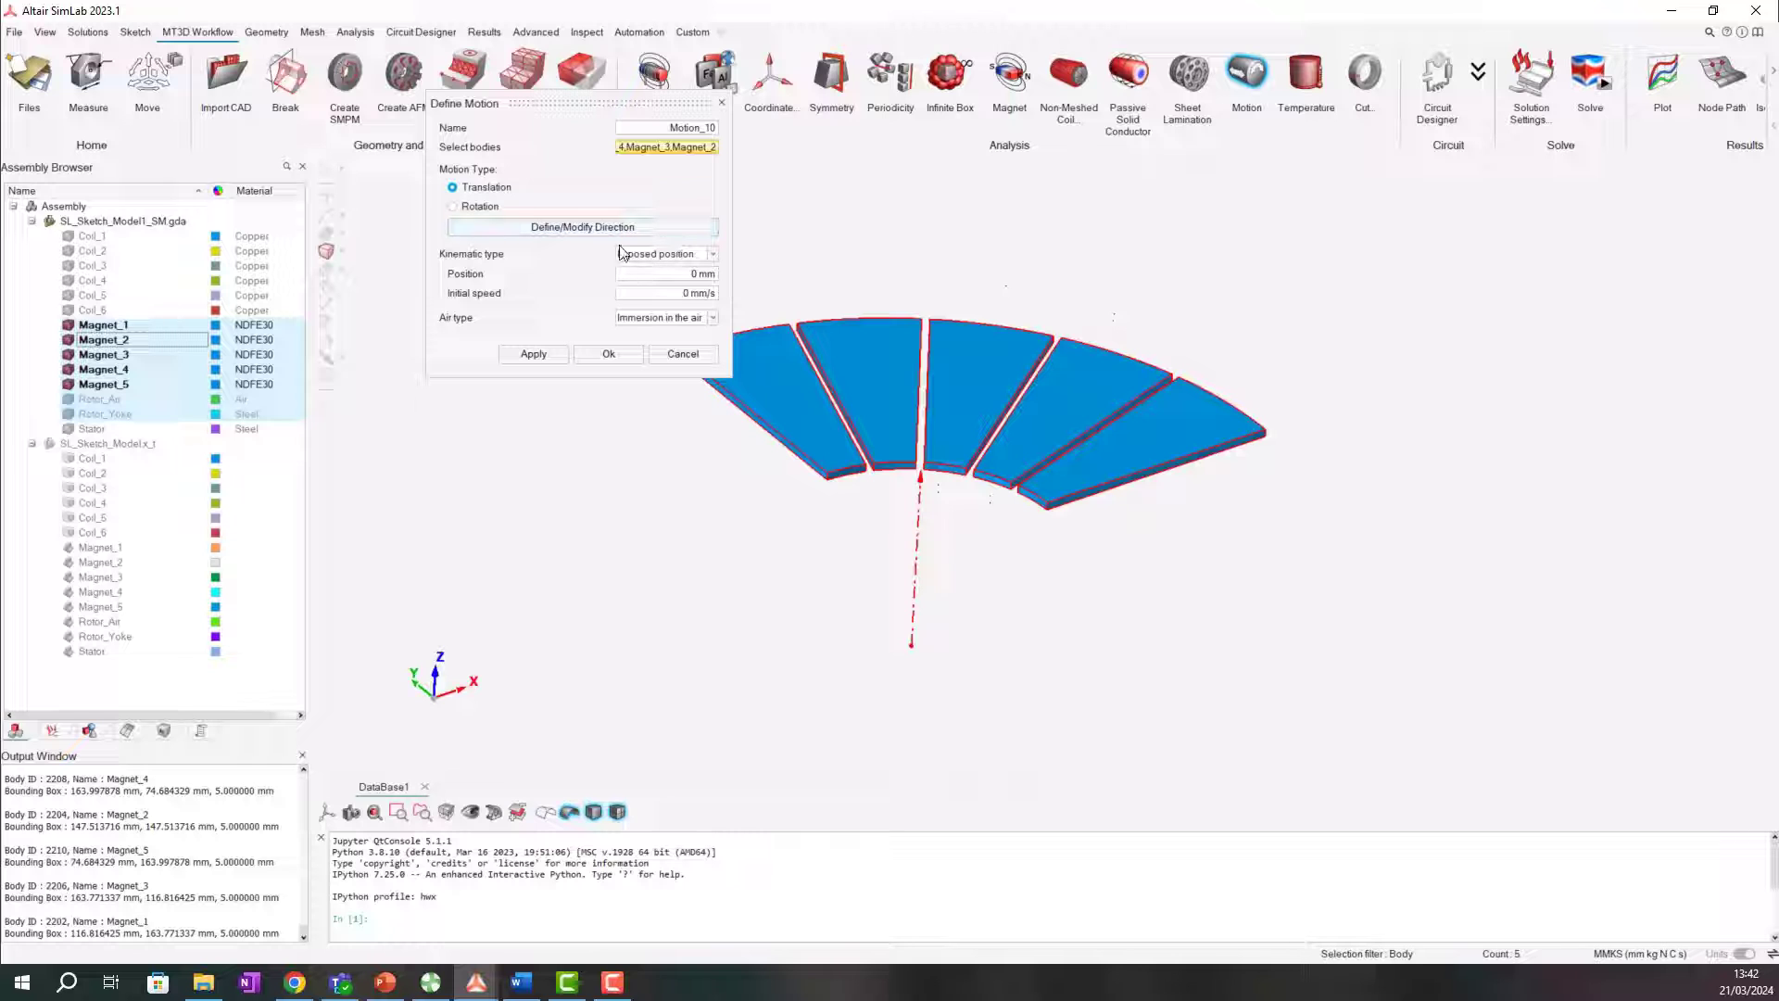
Set the motion to rotation at imposed speed 4000 rpm with sliding airgap and confirm Motion_10.
click(477, 208)
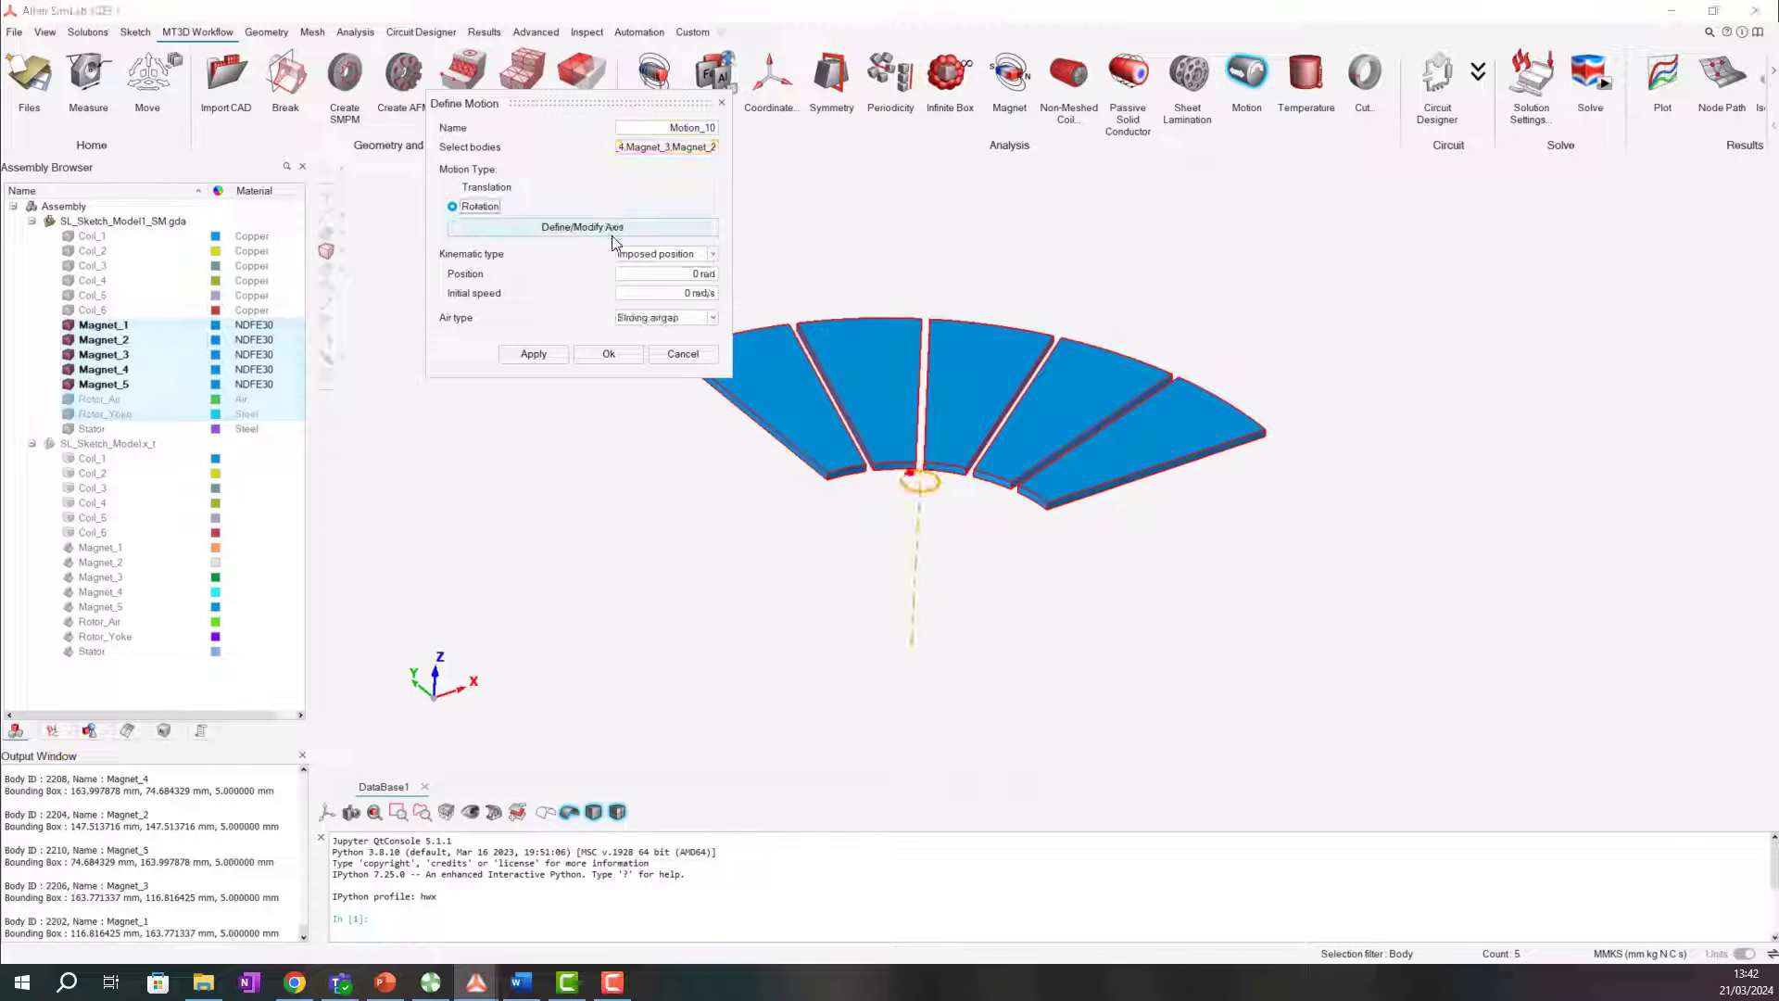
click(670, 258)
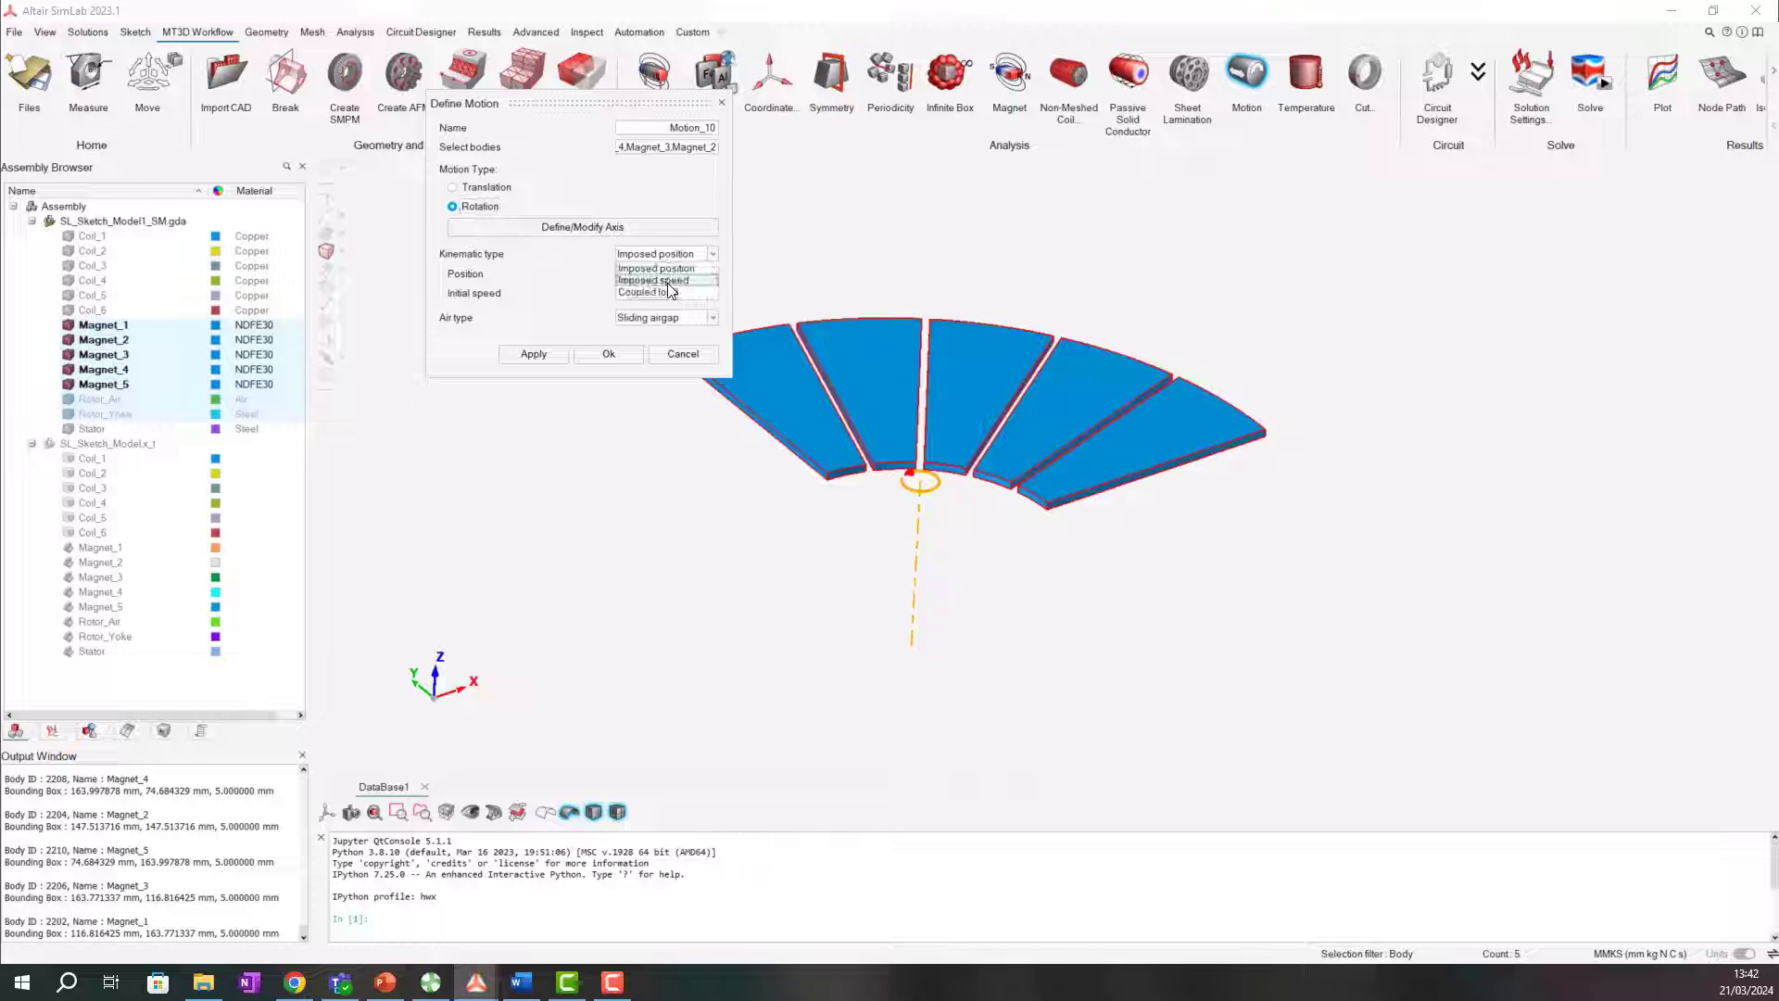
click(668, 282)
text(4000)
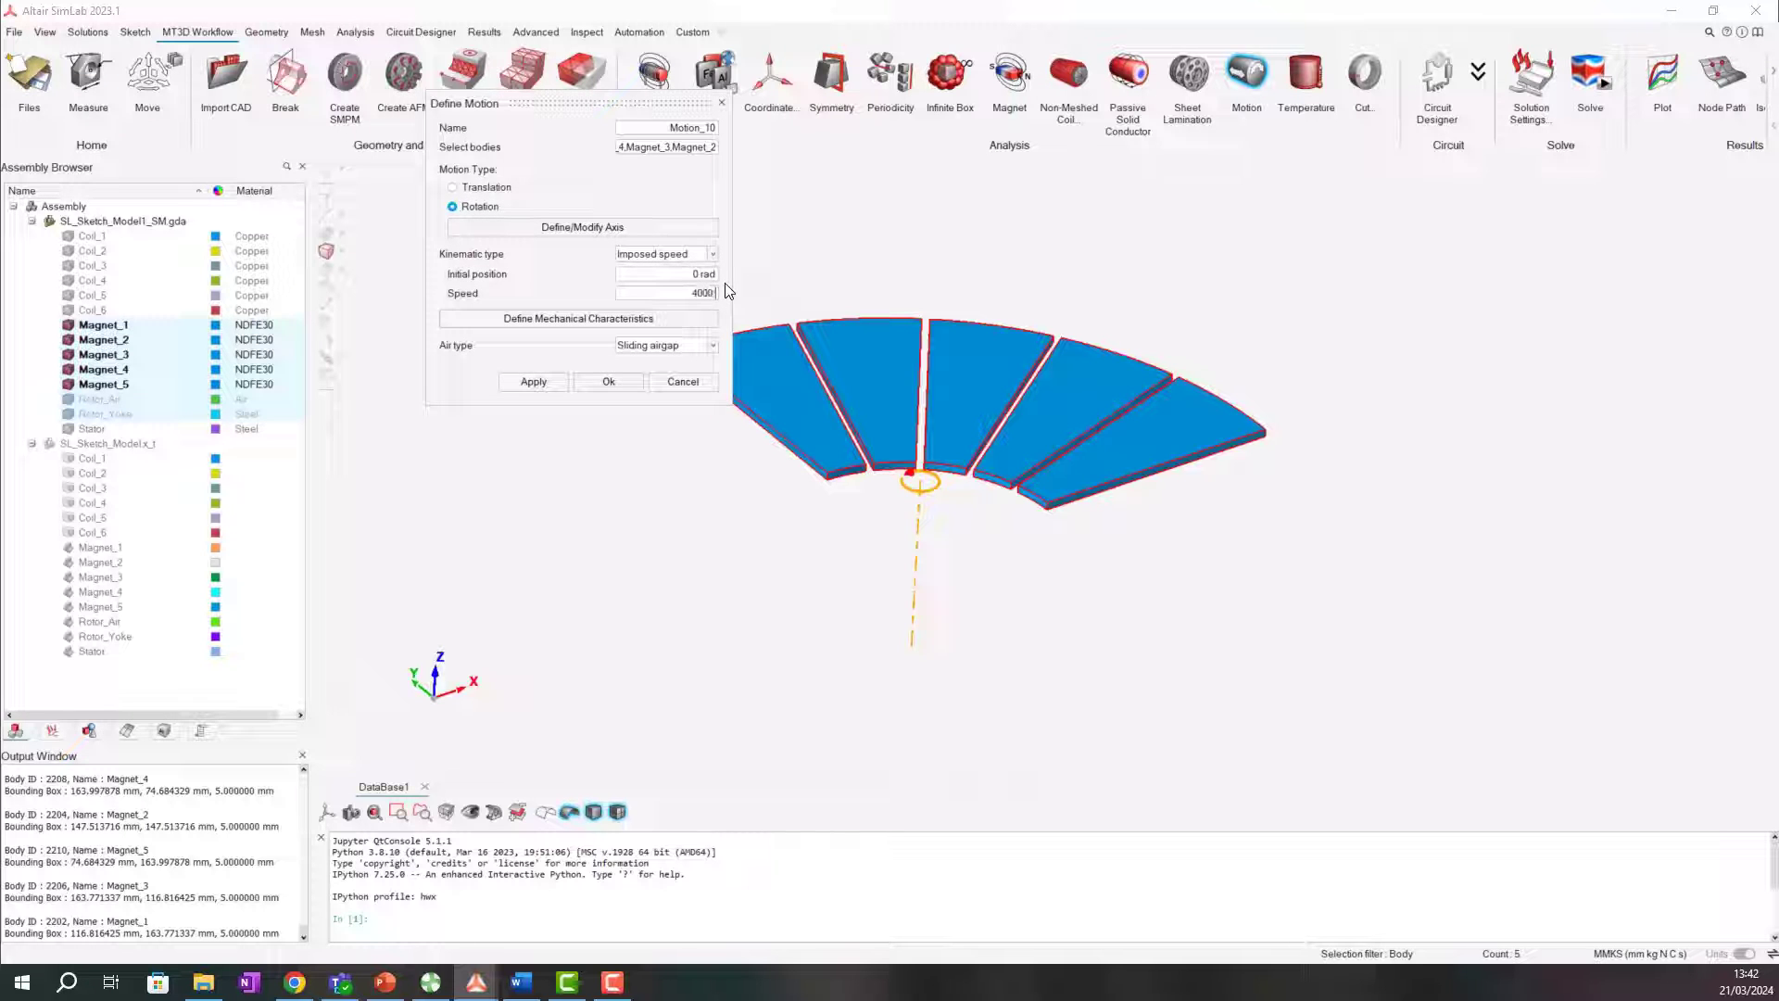
text( rpm)
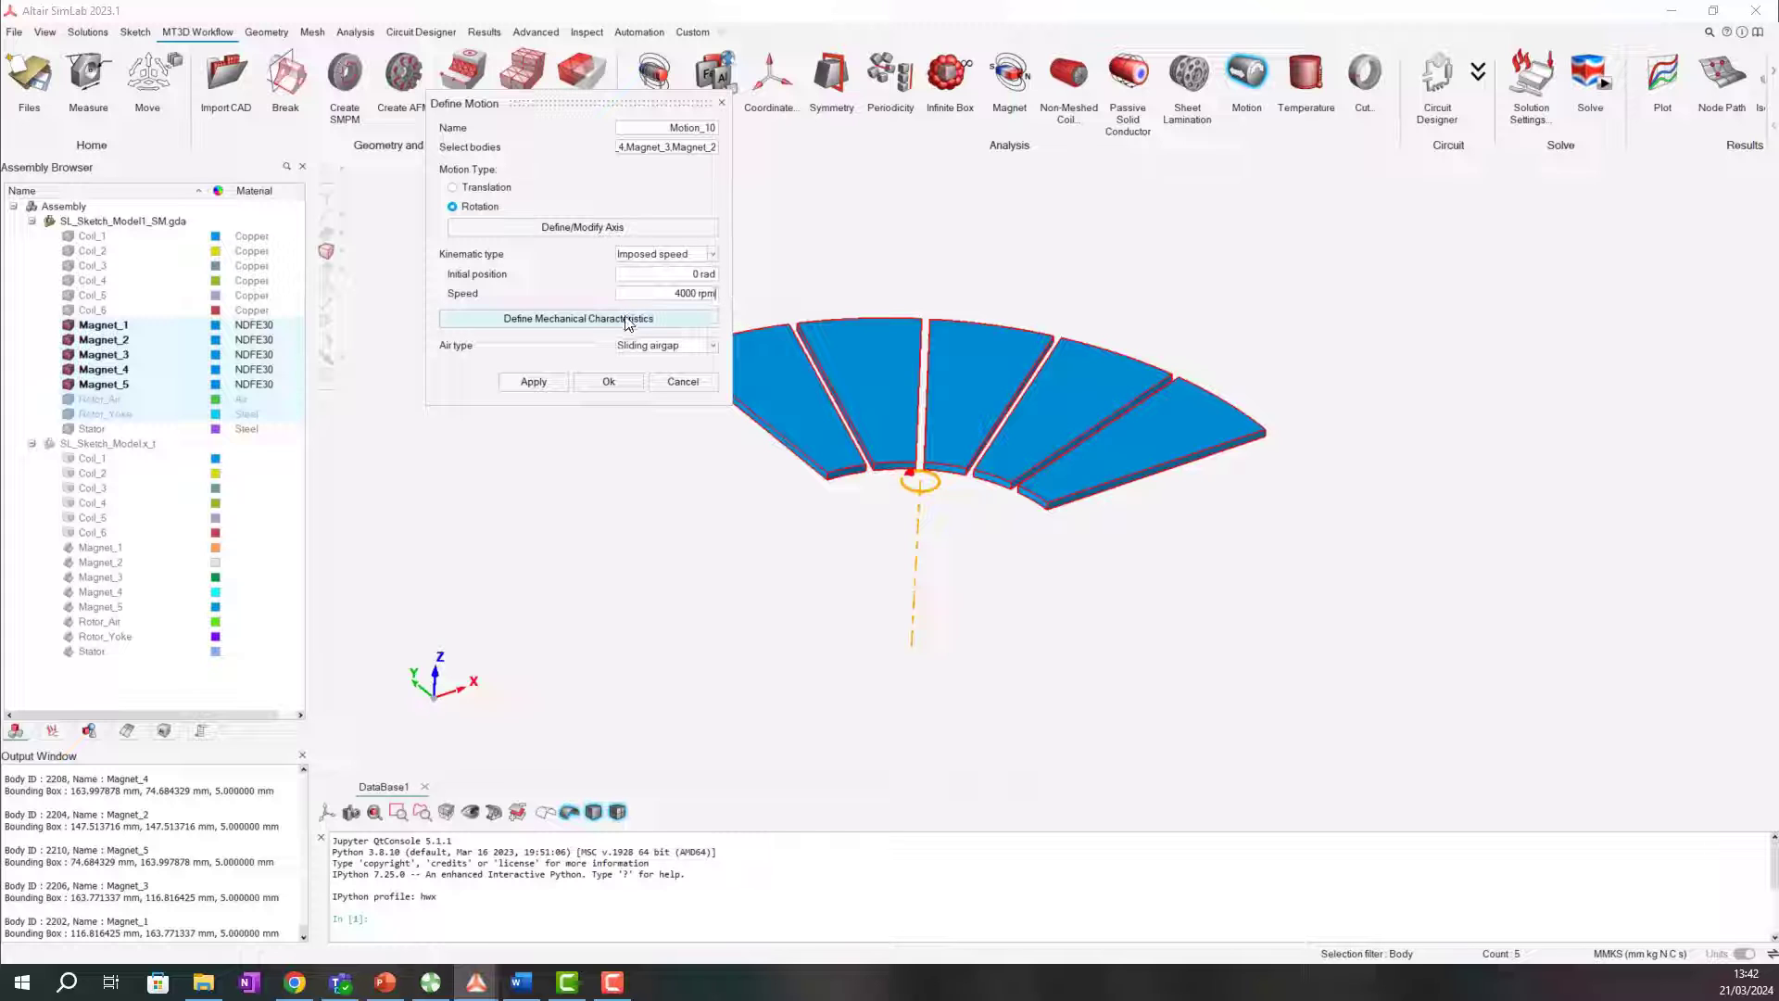
click(656, 348)
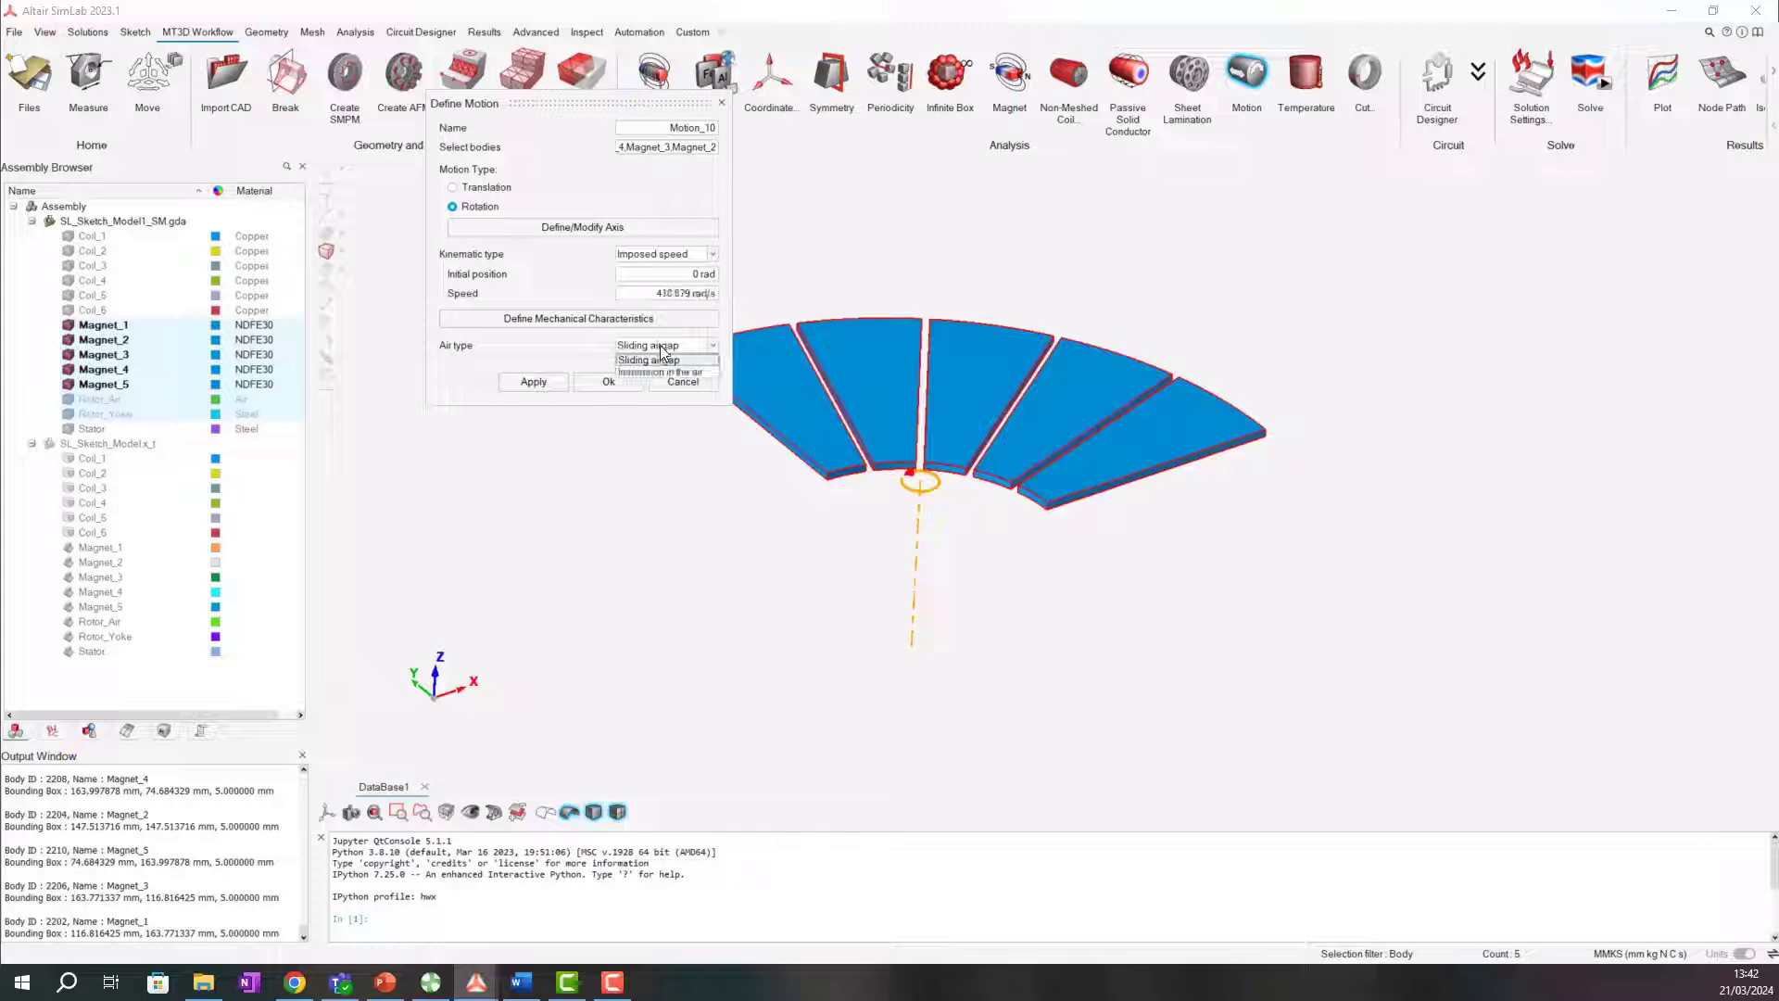
click(653, 360)
click(614, 381)
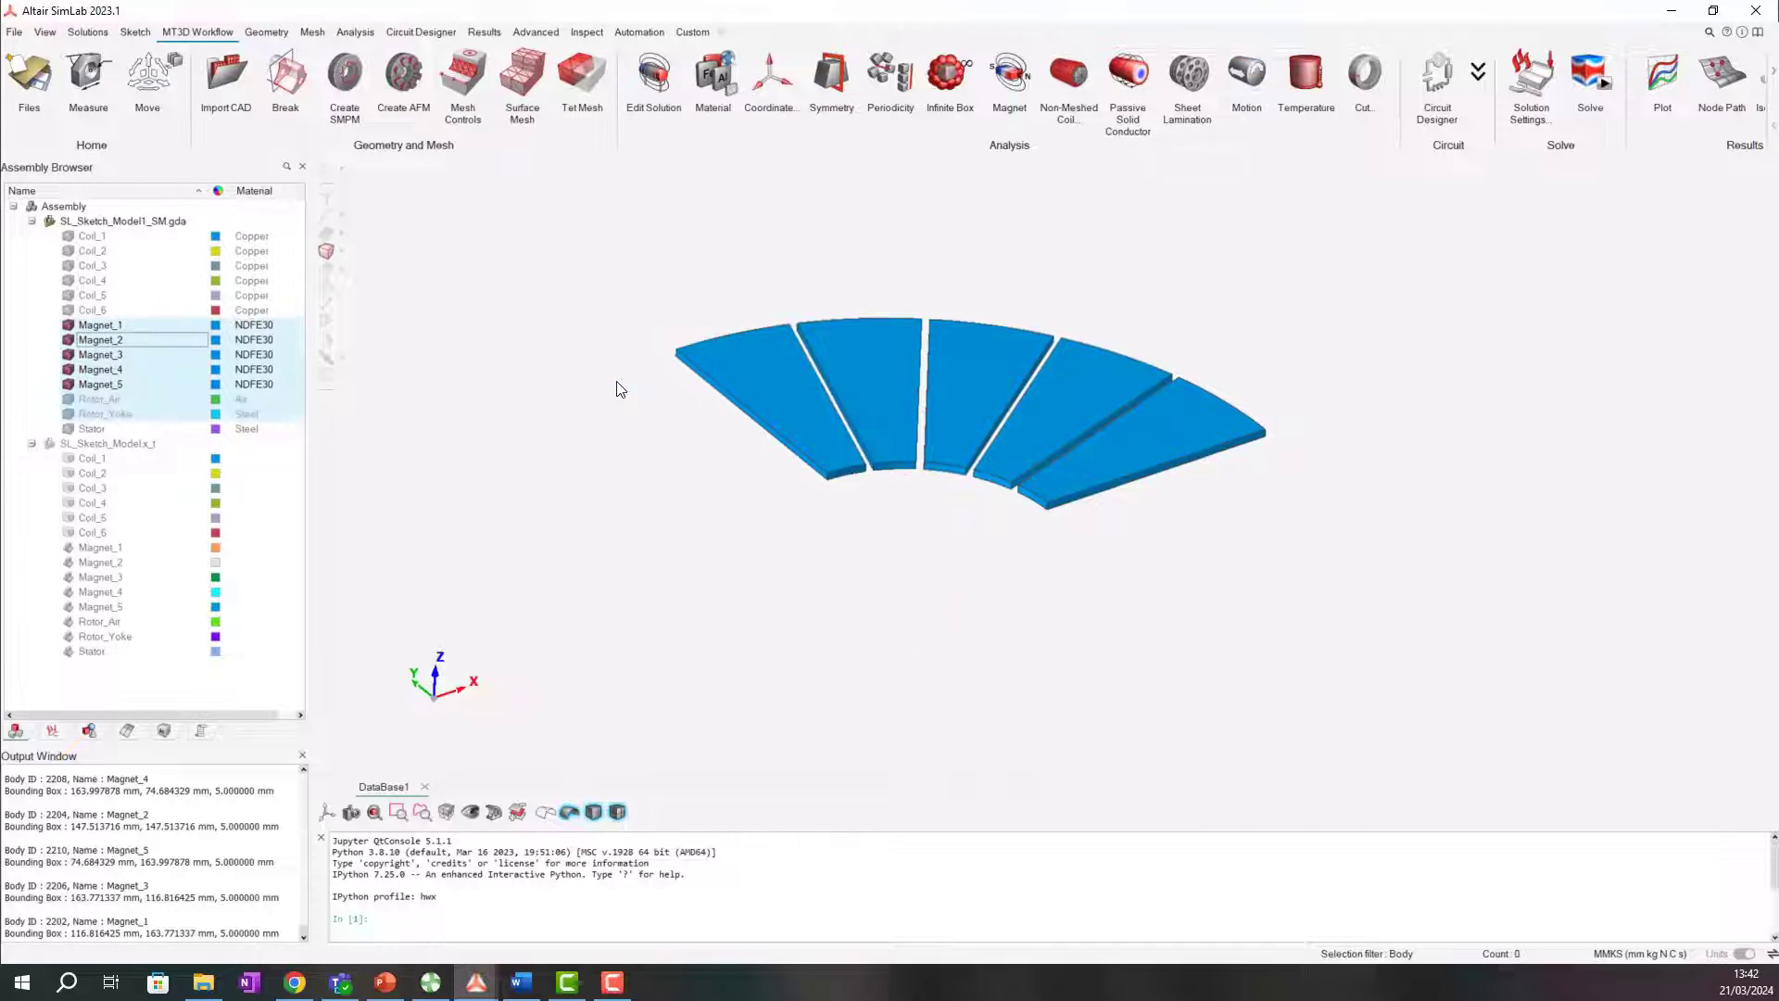
Create the infinite air box: height 80 mm, radius 330 mm, 20 circular and 4 axial elements.
click(950, 83)
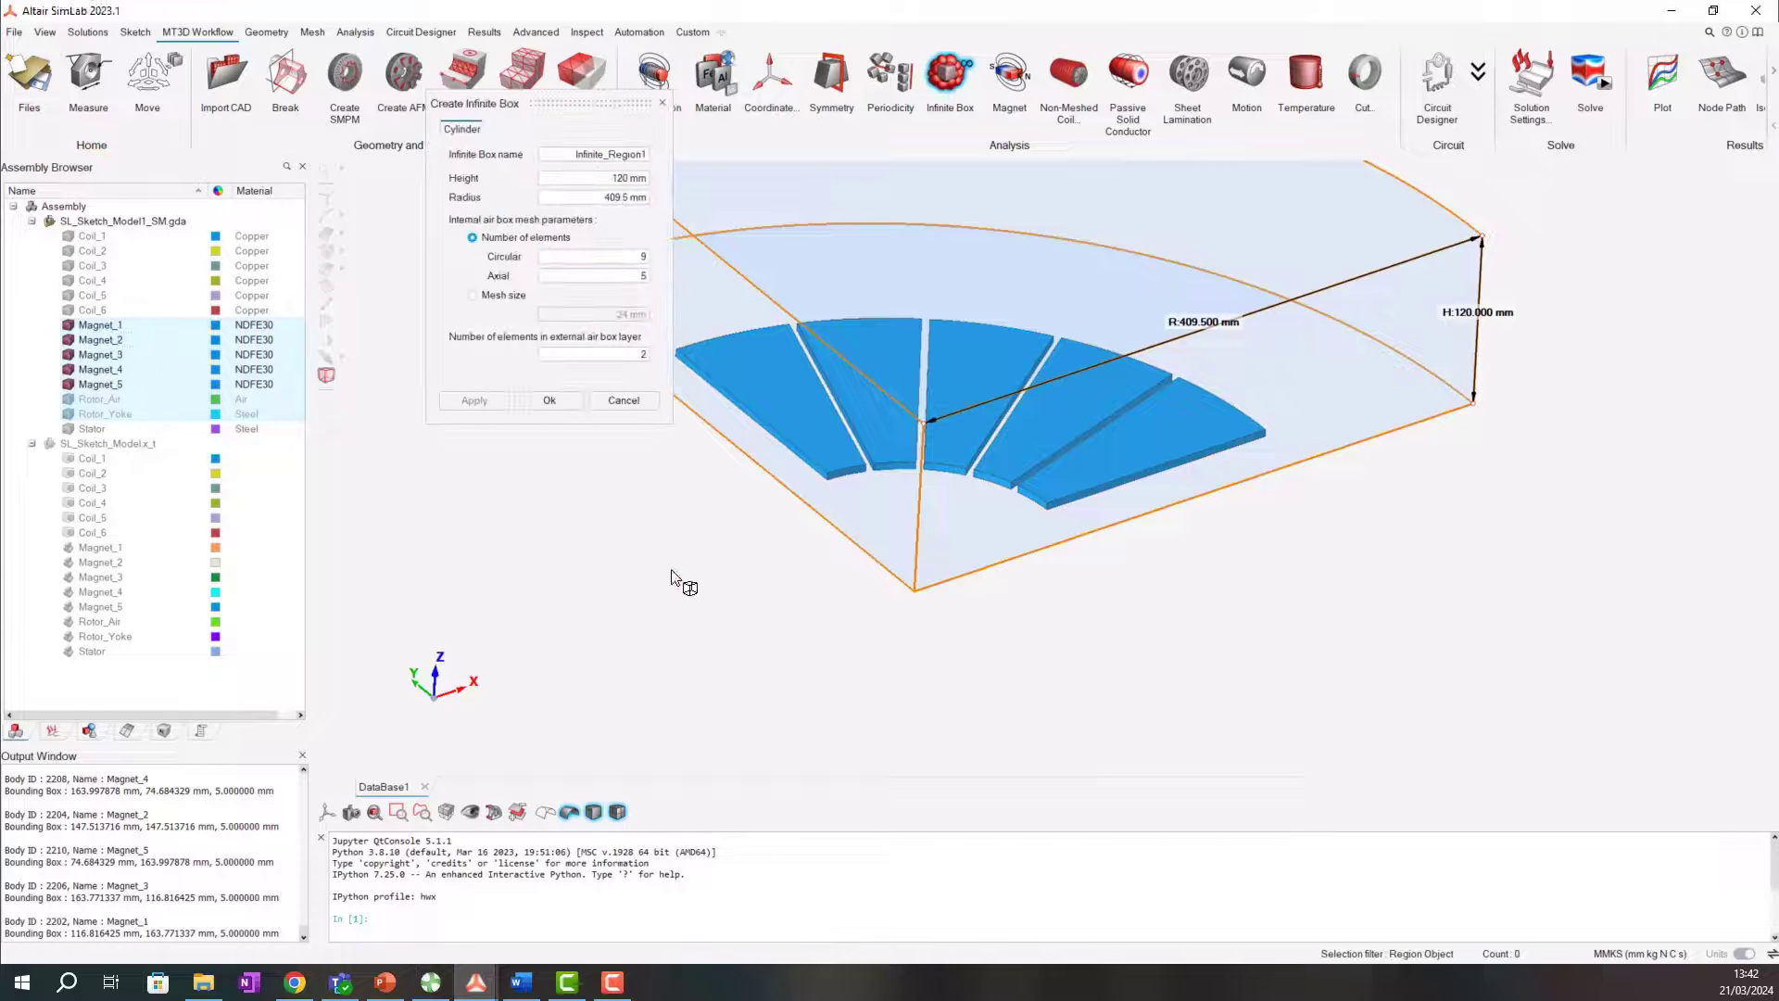
scroll(591, 534, down, 2)
click(602, 176)
text(80)
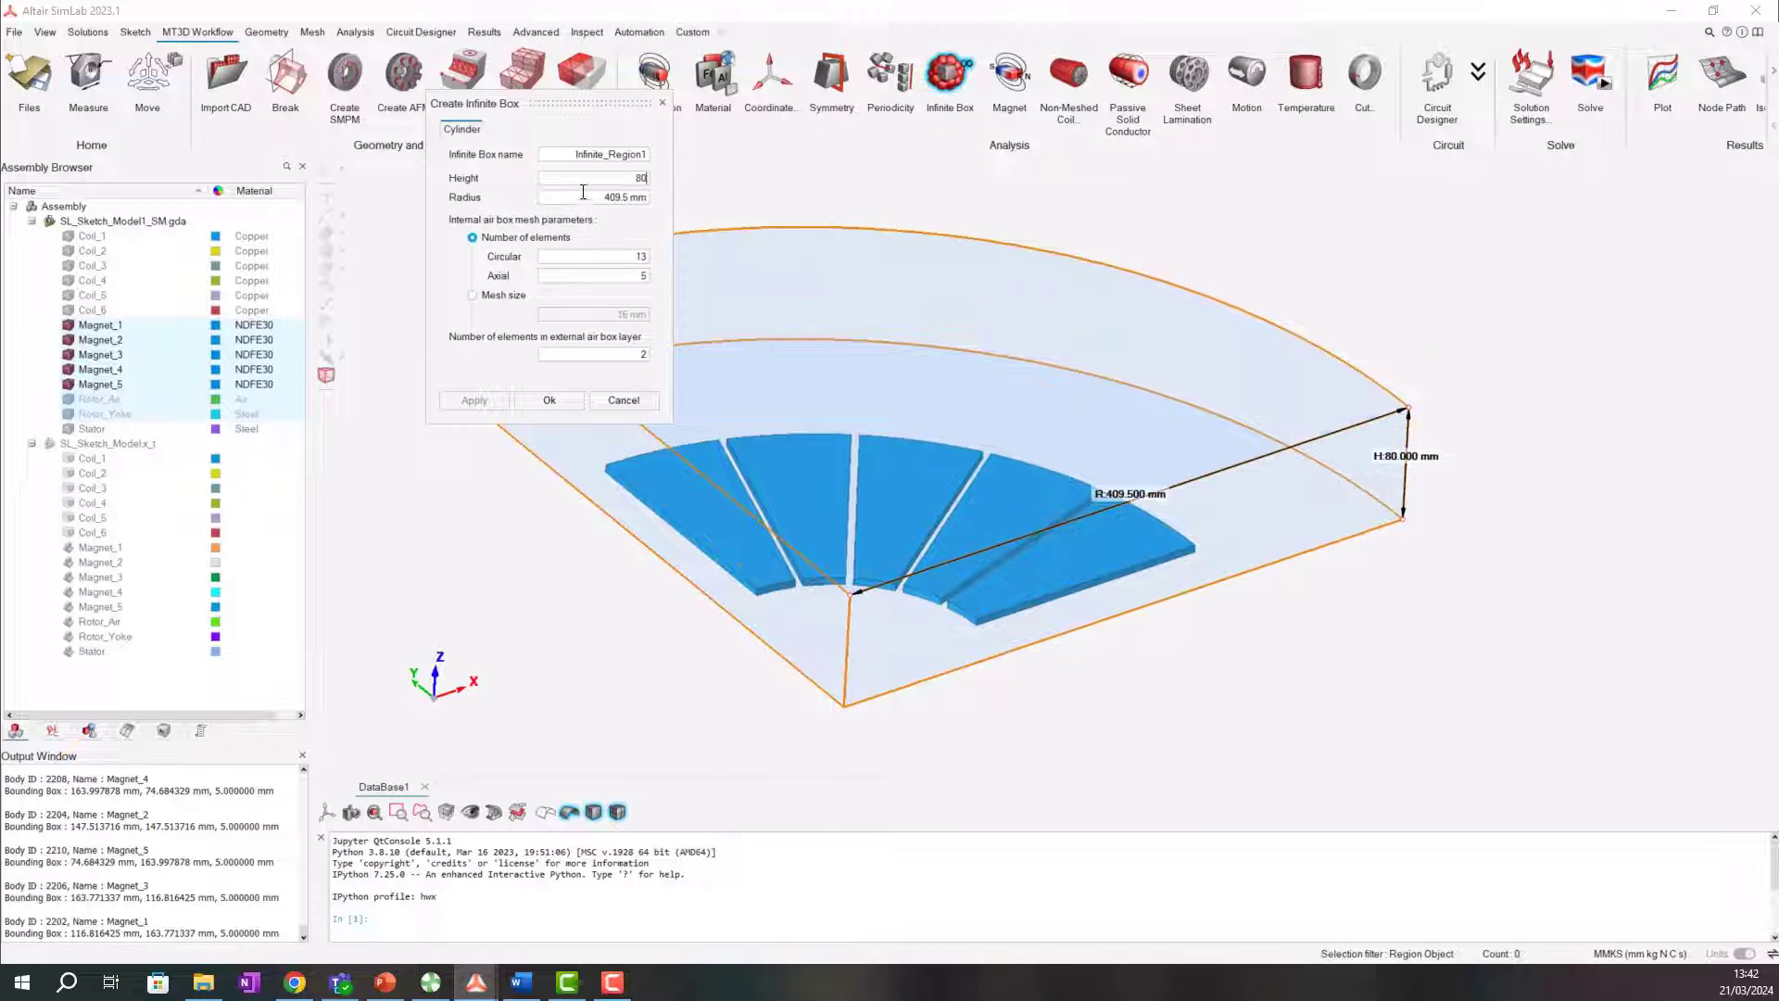
click(612, 197)
text(330)
key(Return)
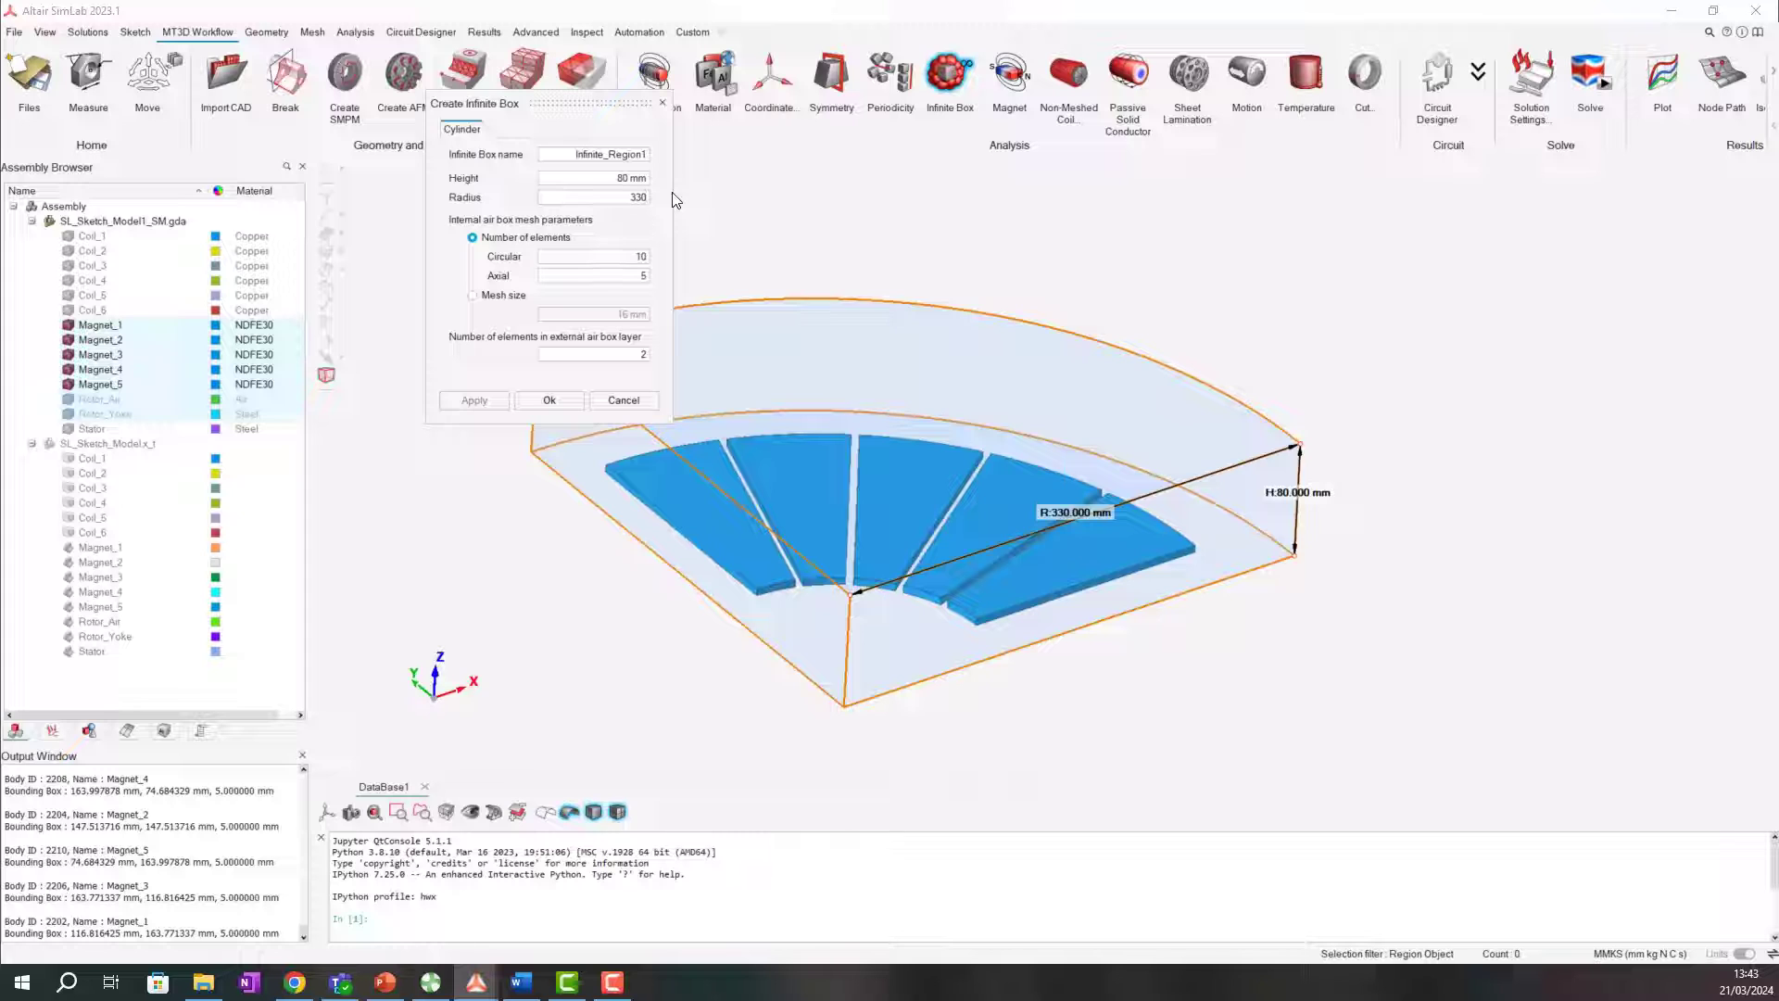
click(623, 257)
text(20)
click(639, 274)
click(555, 400)
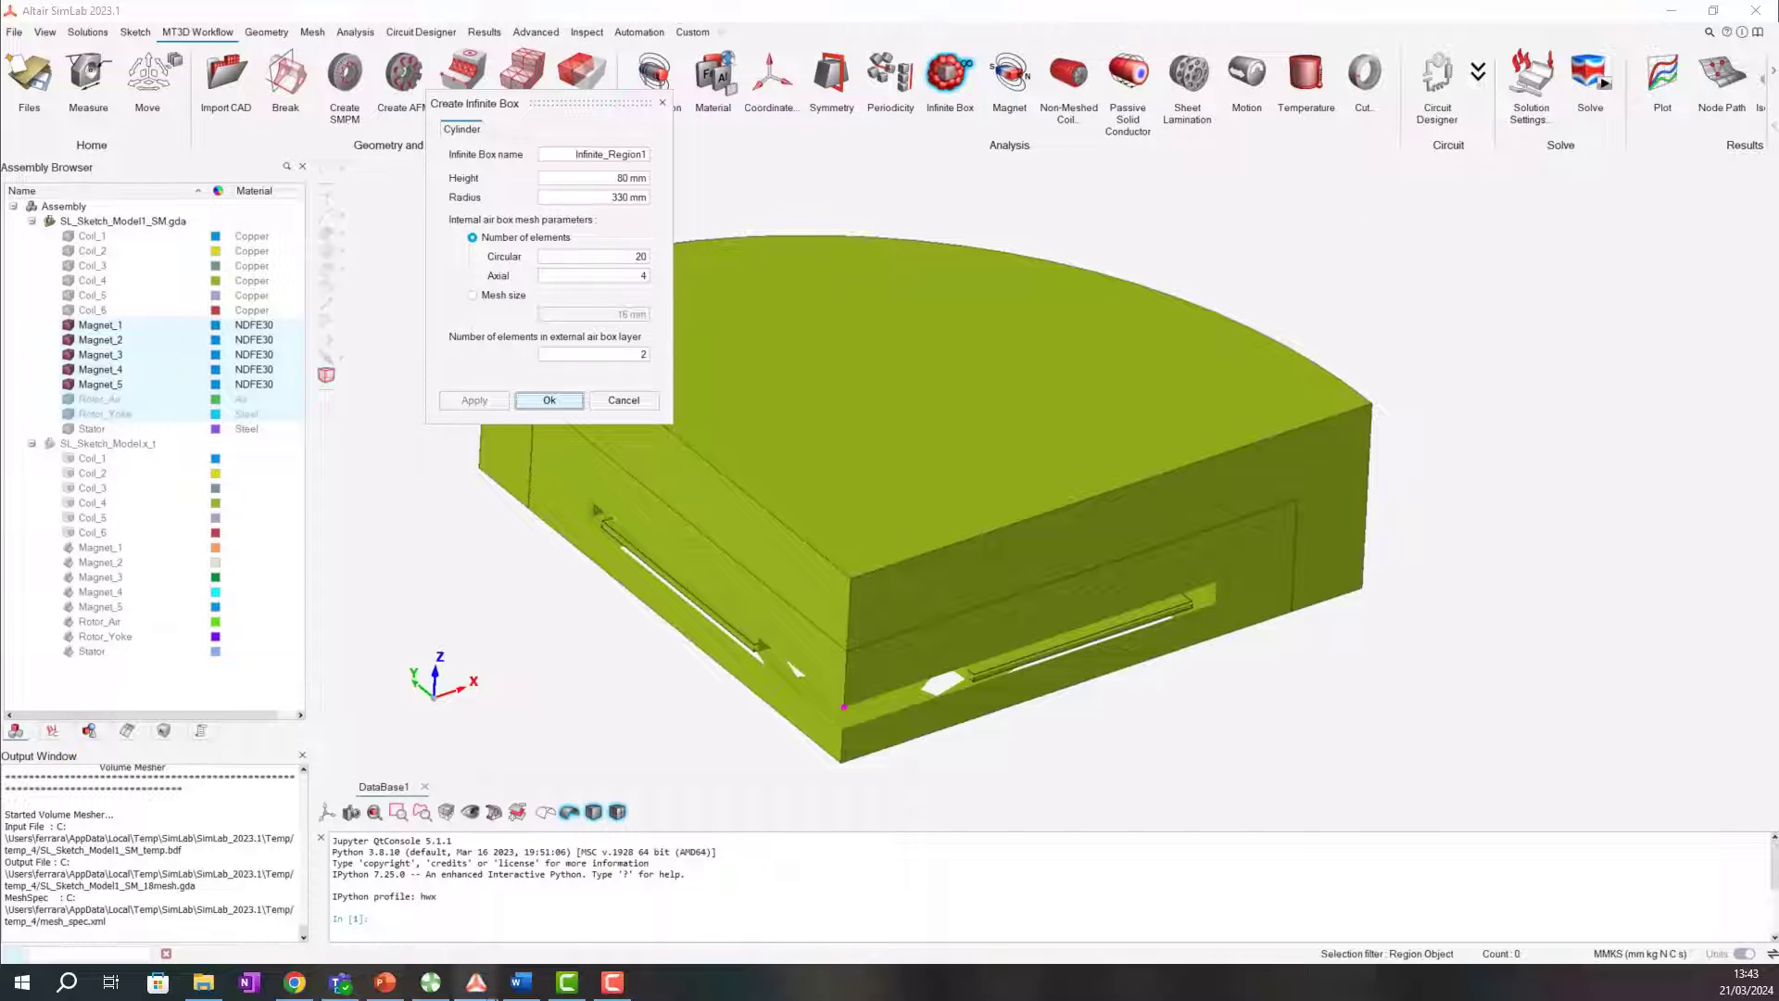
mouse_move(475, 983)
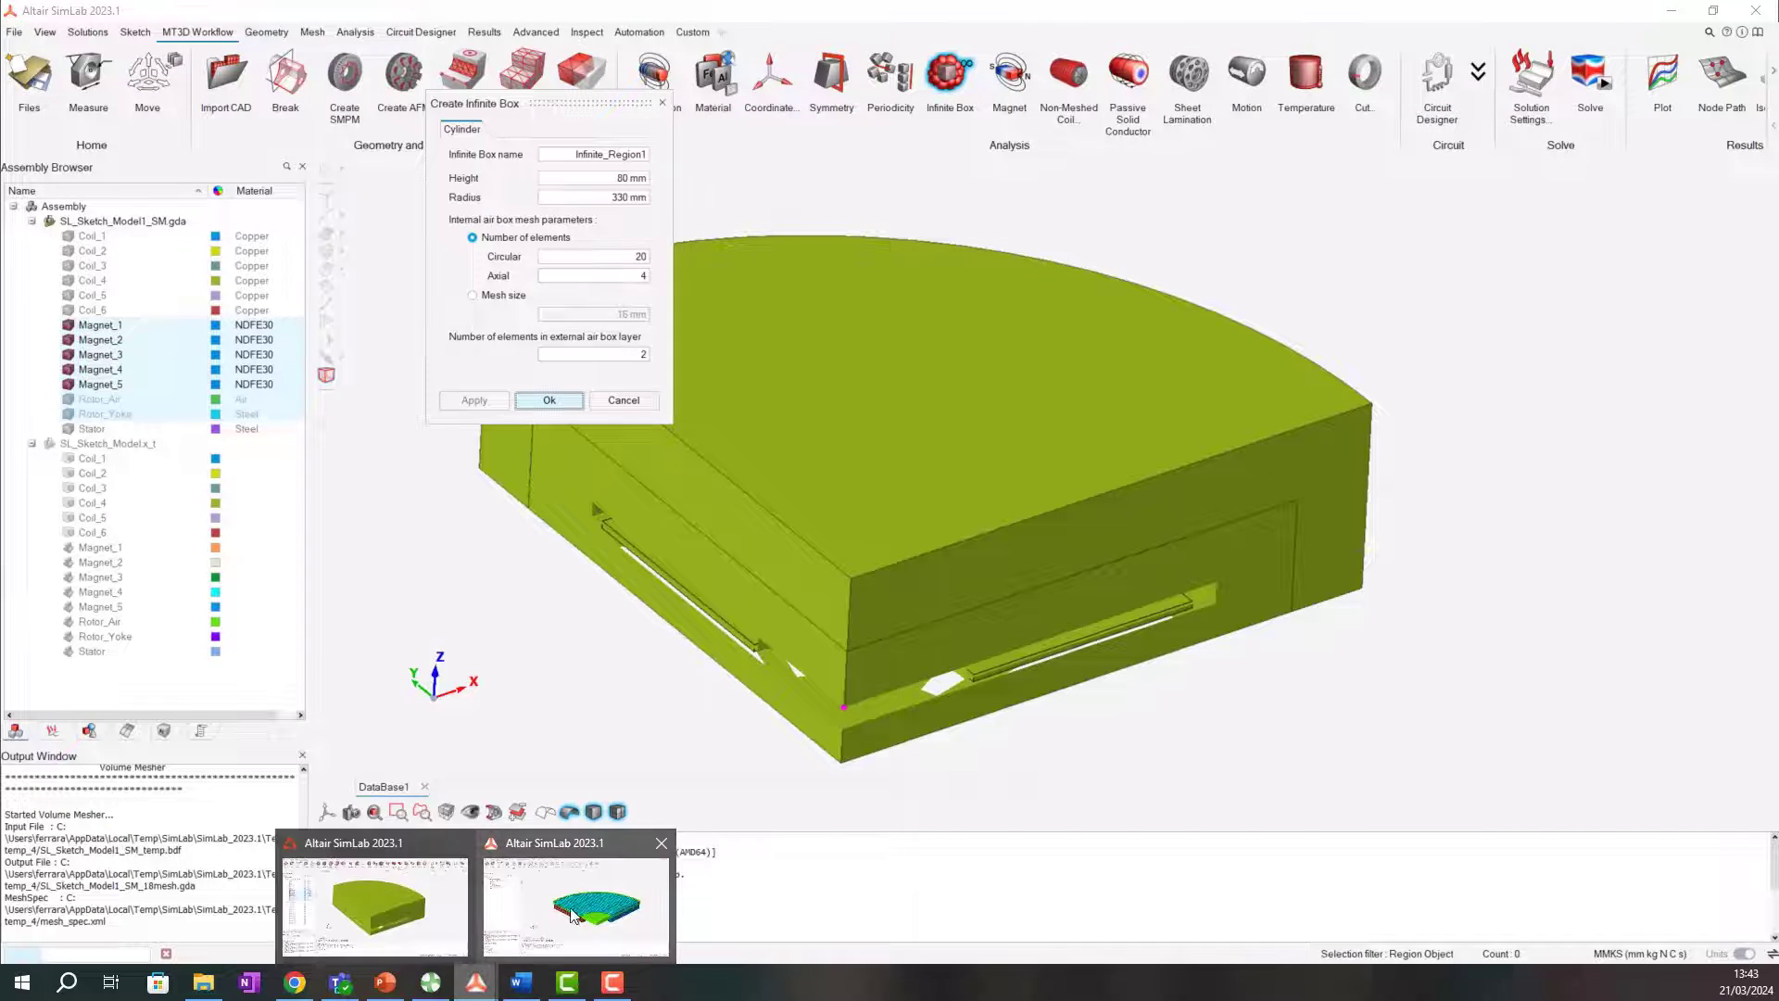
Switch to the solved BackEMF session and display its flux density results.
click(577, 903)
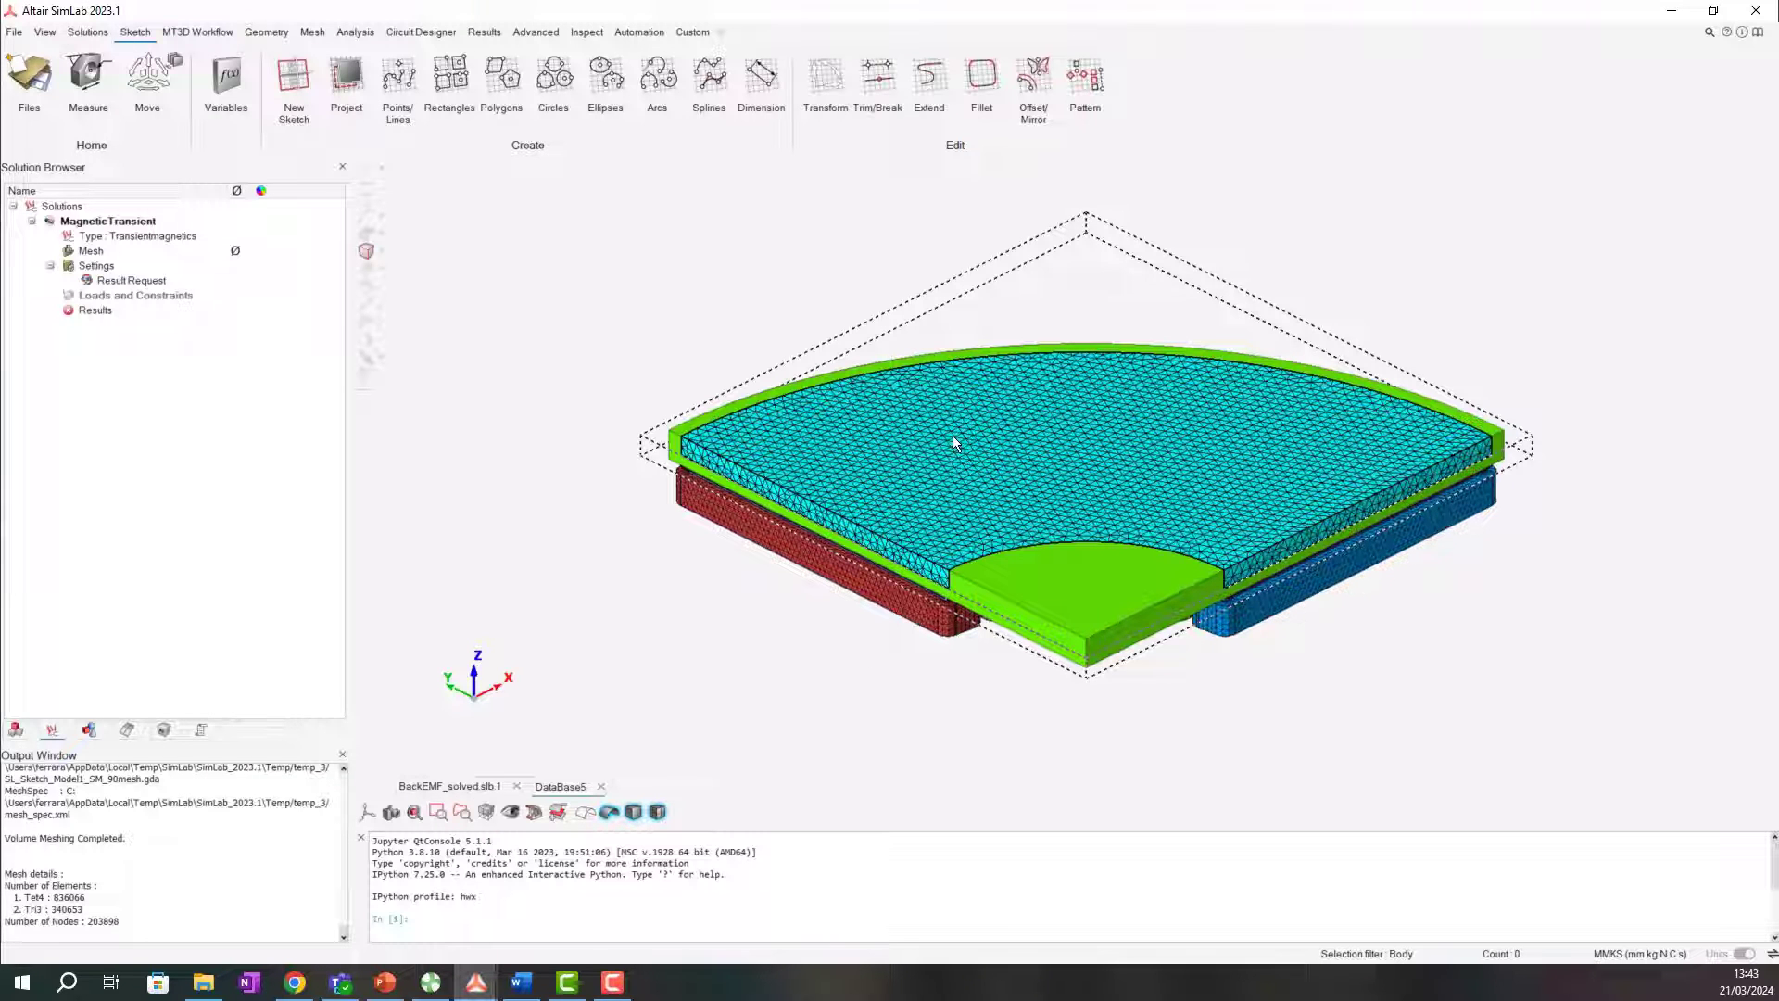
click(449, 786)
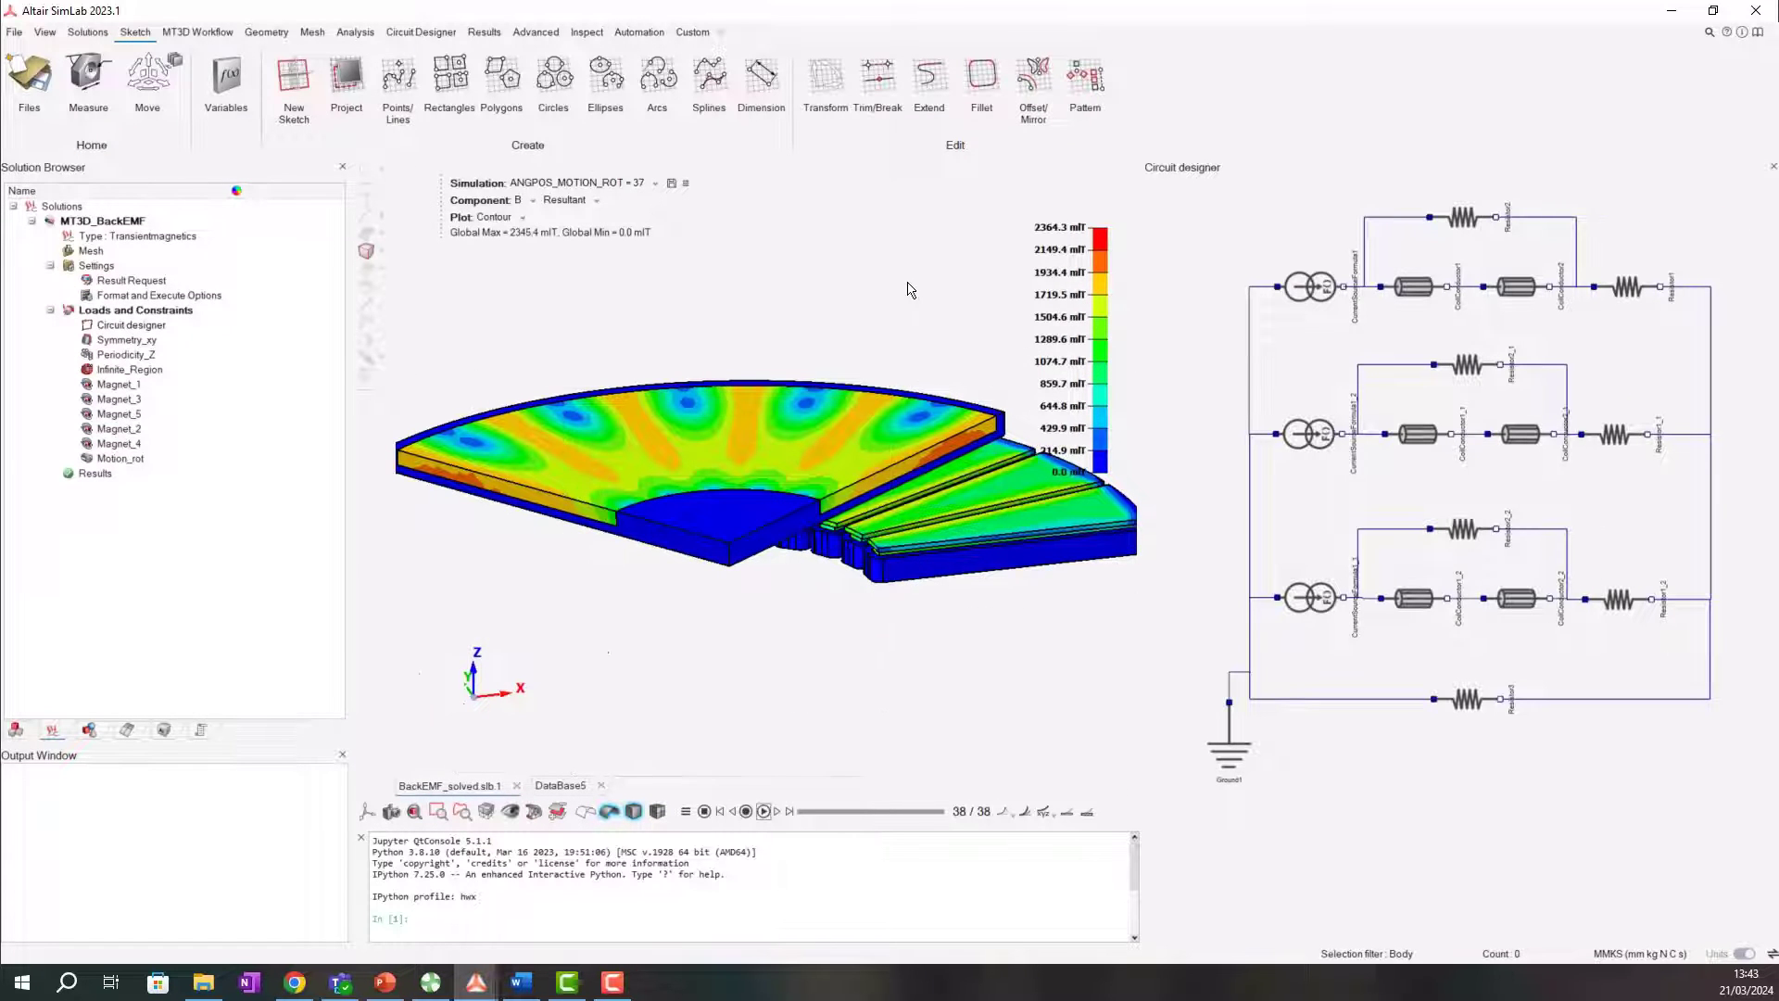
right_click(102, 475)
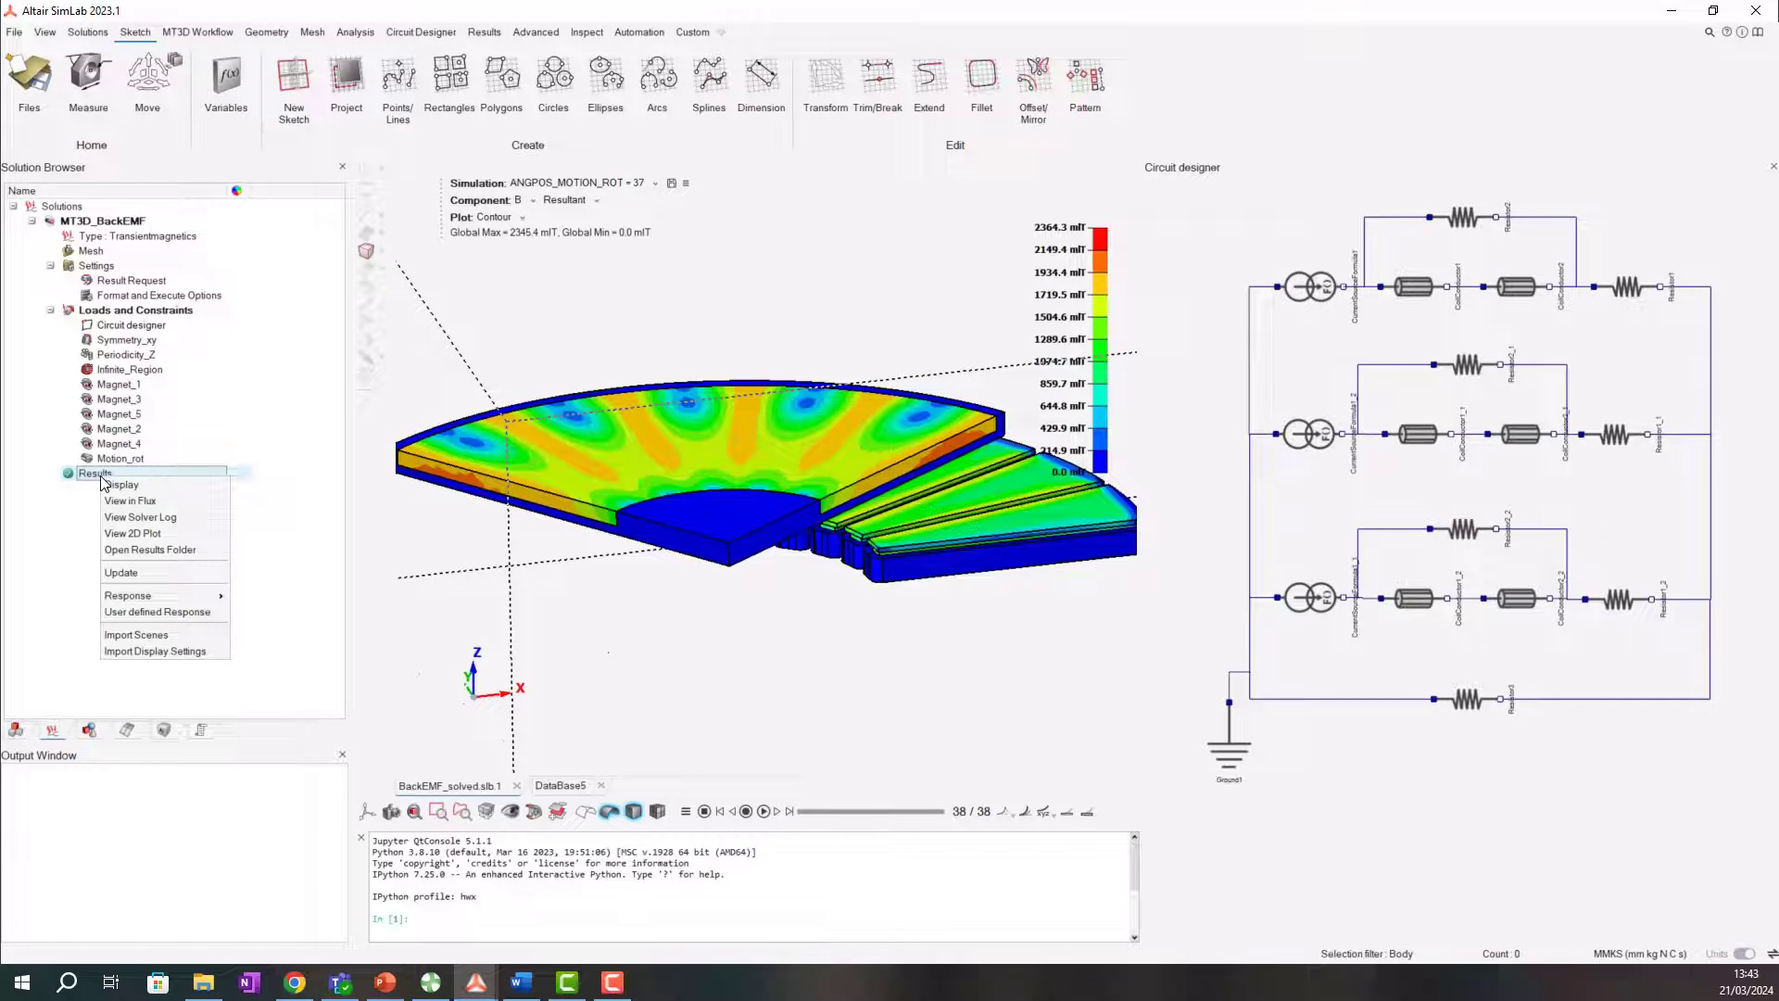
click(46, 563)
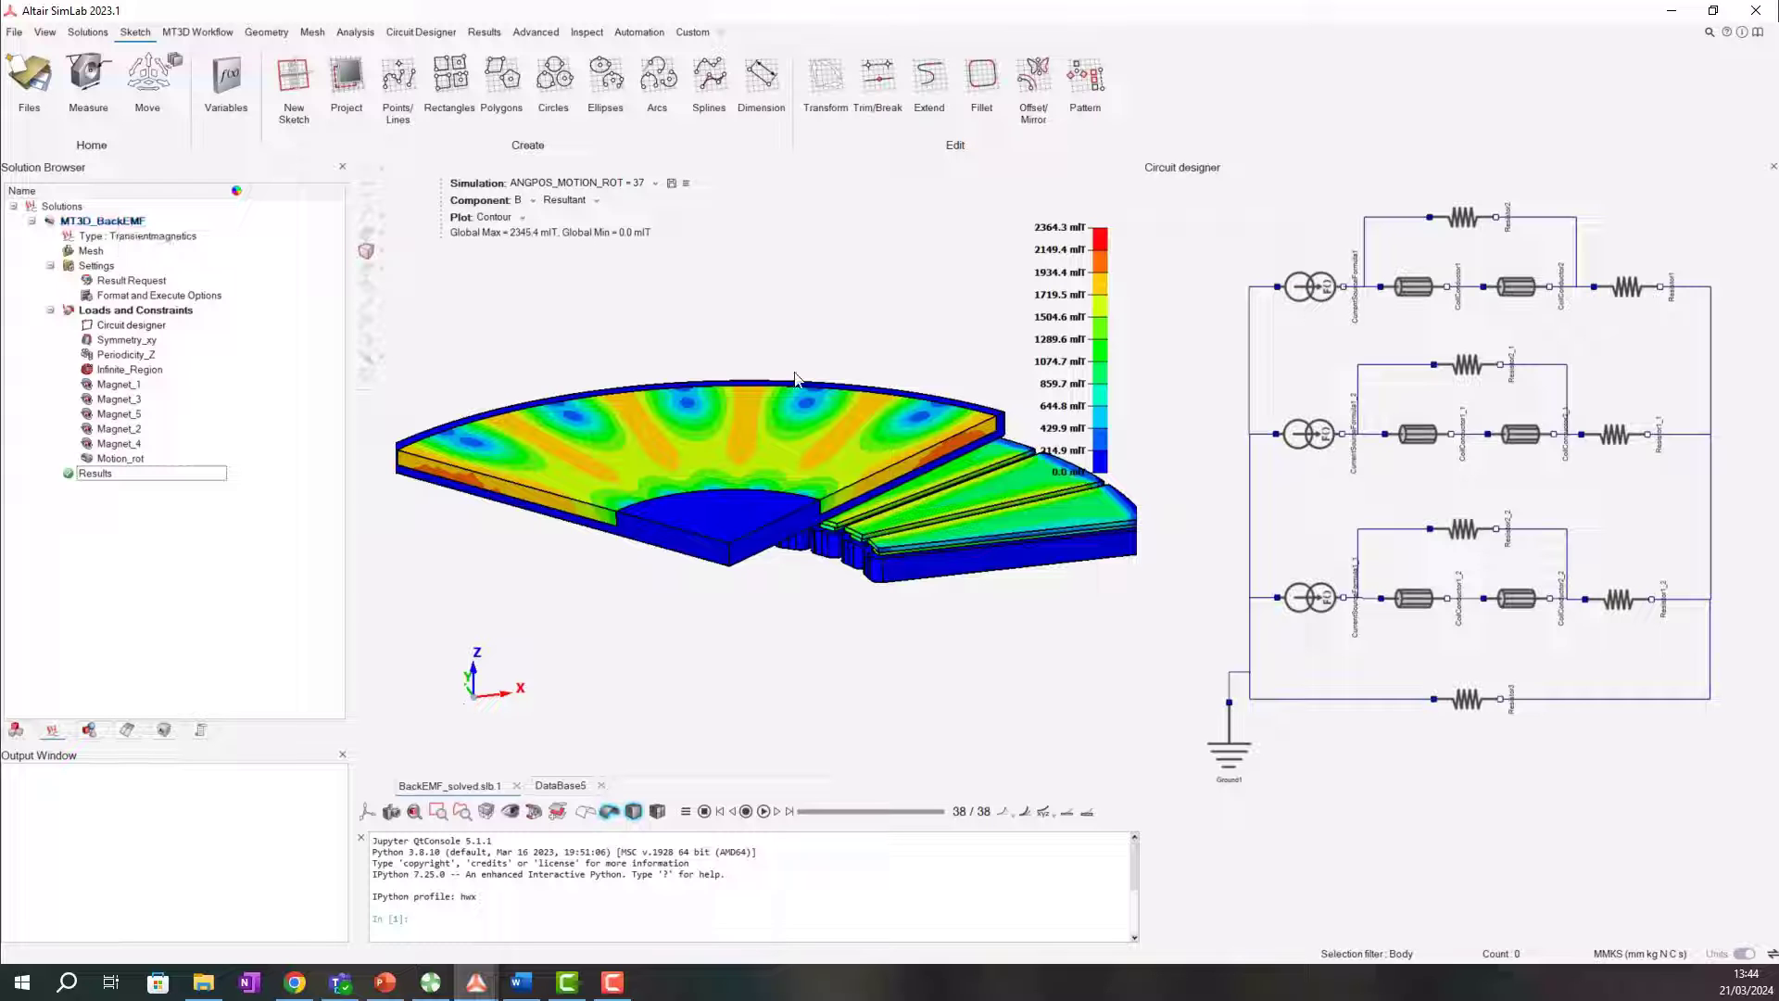
mouse_move(725, 543)
middle_down()
mouse_move(845, 493)
mouse_move(833, 417)
middle_up()
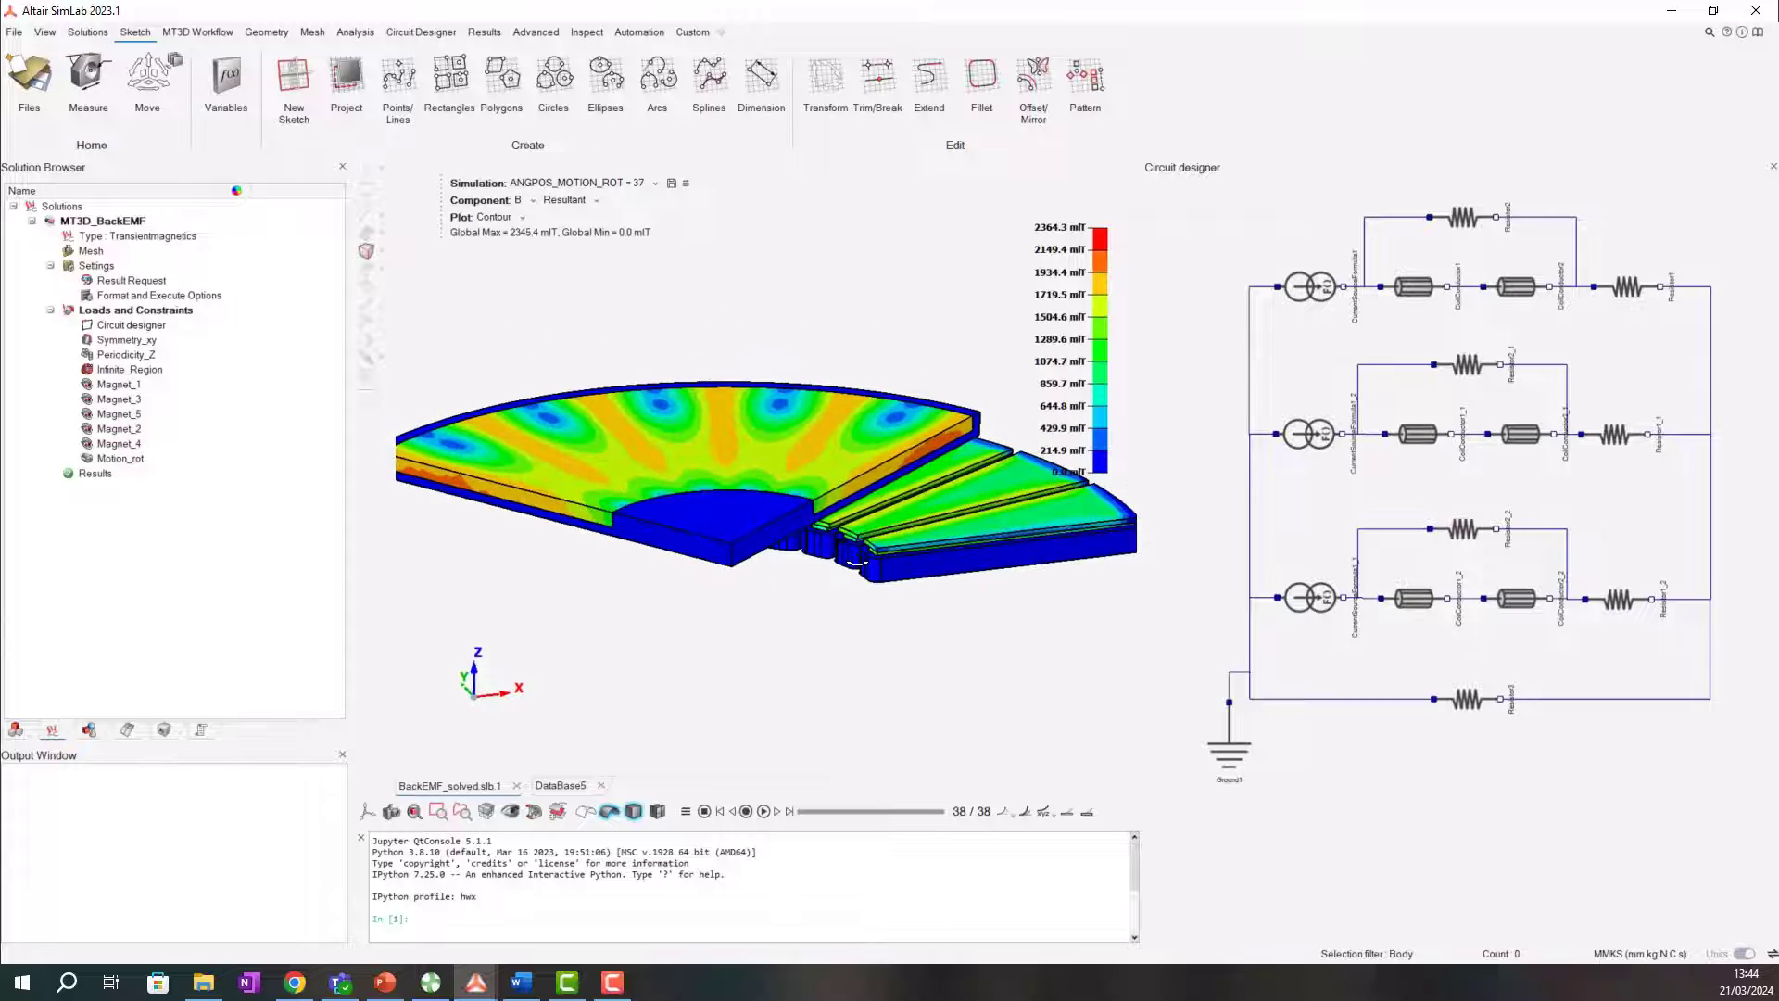
Hide the Rotor_Air region and show contours at ANGPOS_MOTION_ROT = 31.
click(704, 537)
key(h)
mouse_move(723, 542)
middle_down()
mouse_move(783, 452)
mouse_move(723, 413)
middle_up()
click(654, 181)
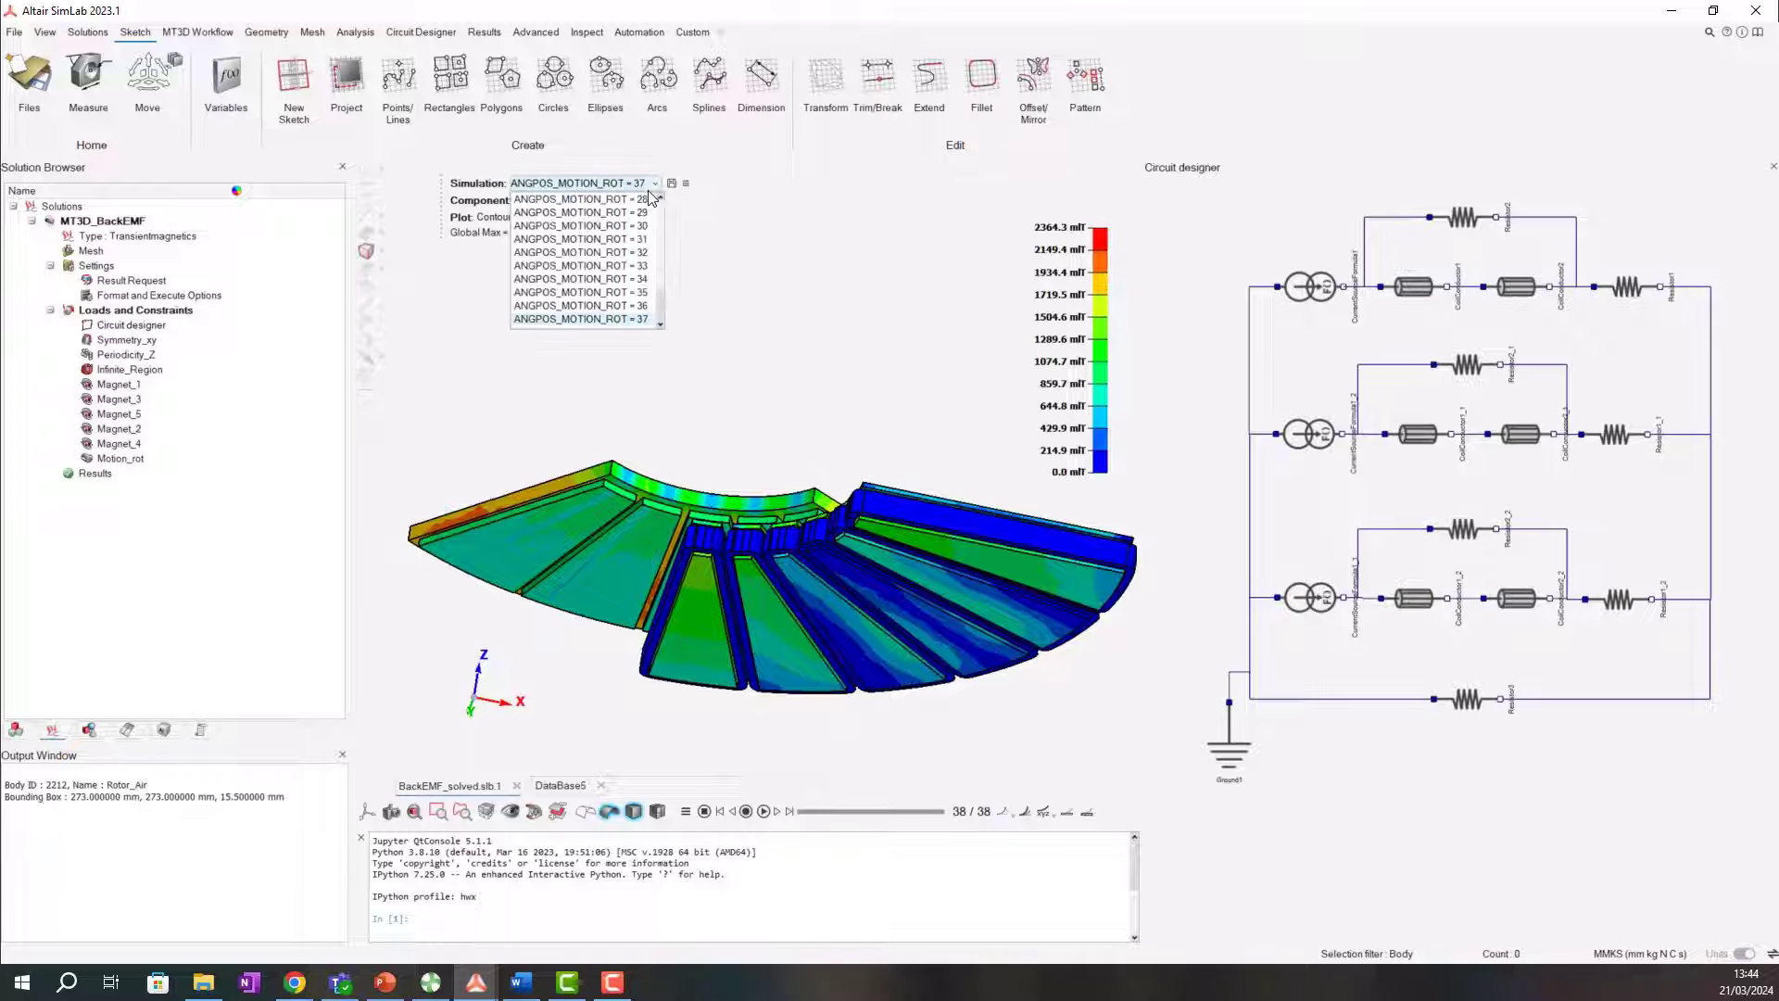
click(621, 245)
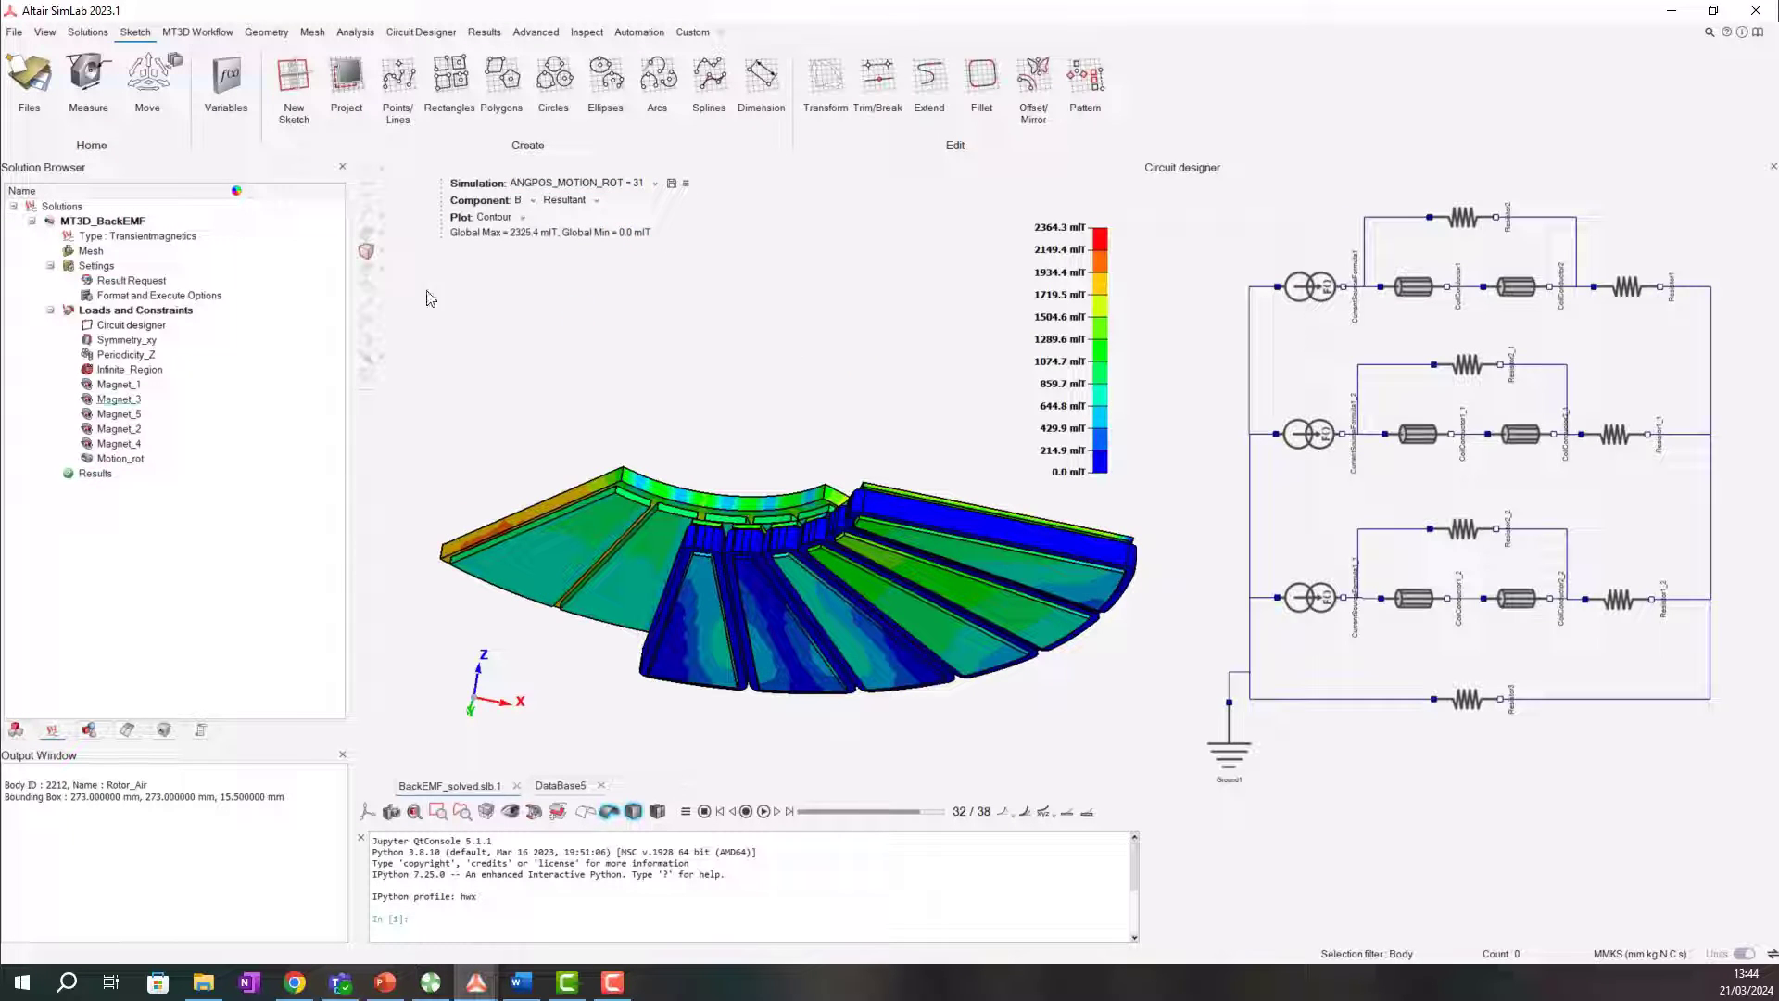
In a new plot window, create a VOLTAGE curve for Circuit > Resistor > RESISTOR2.
click(196, 31)
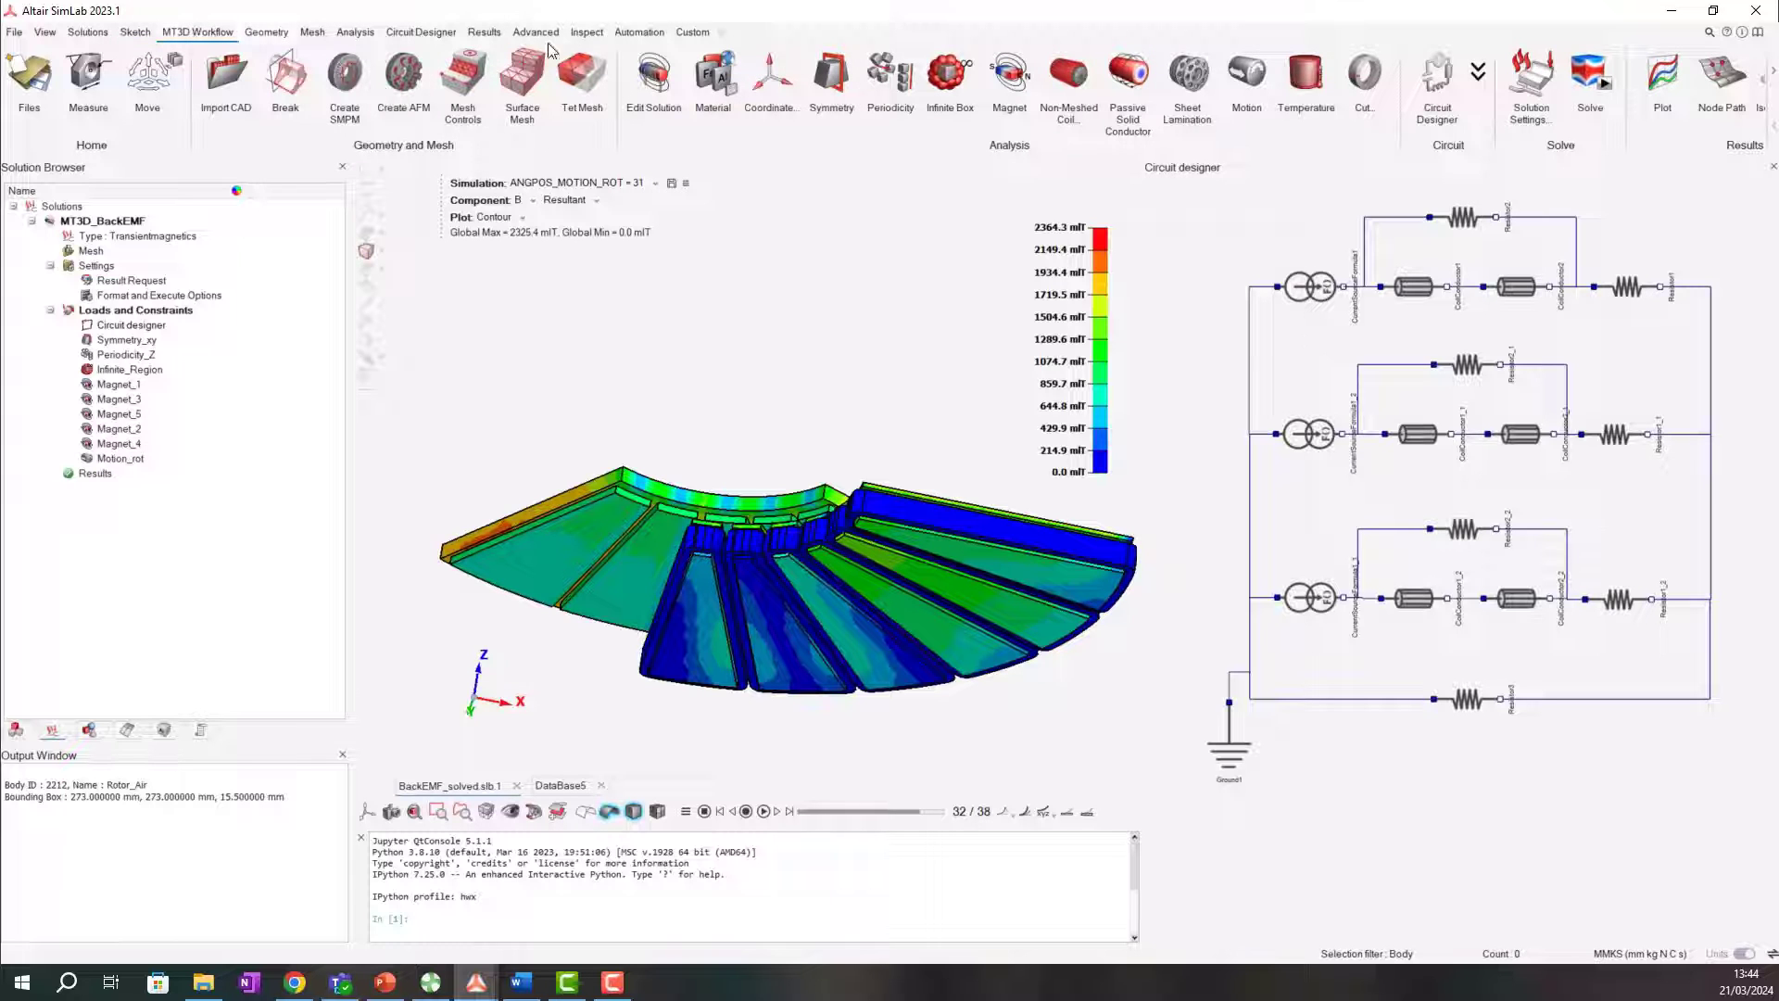
click(1663, 81)
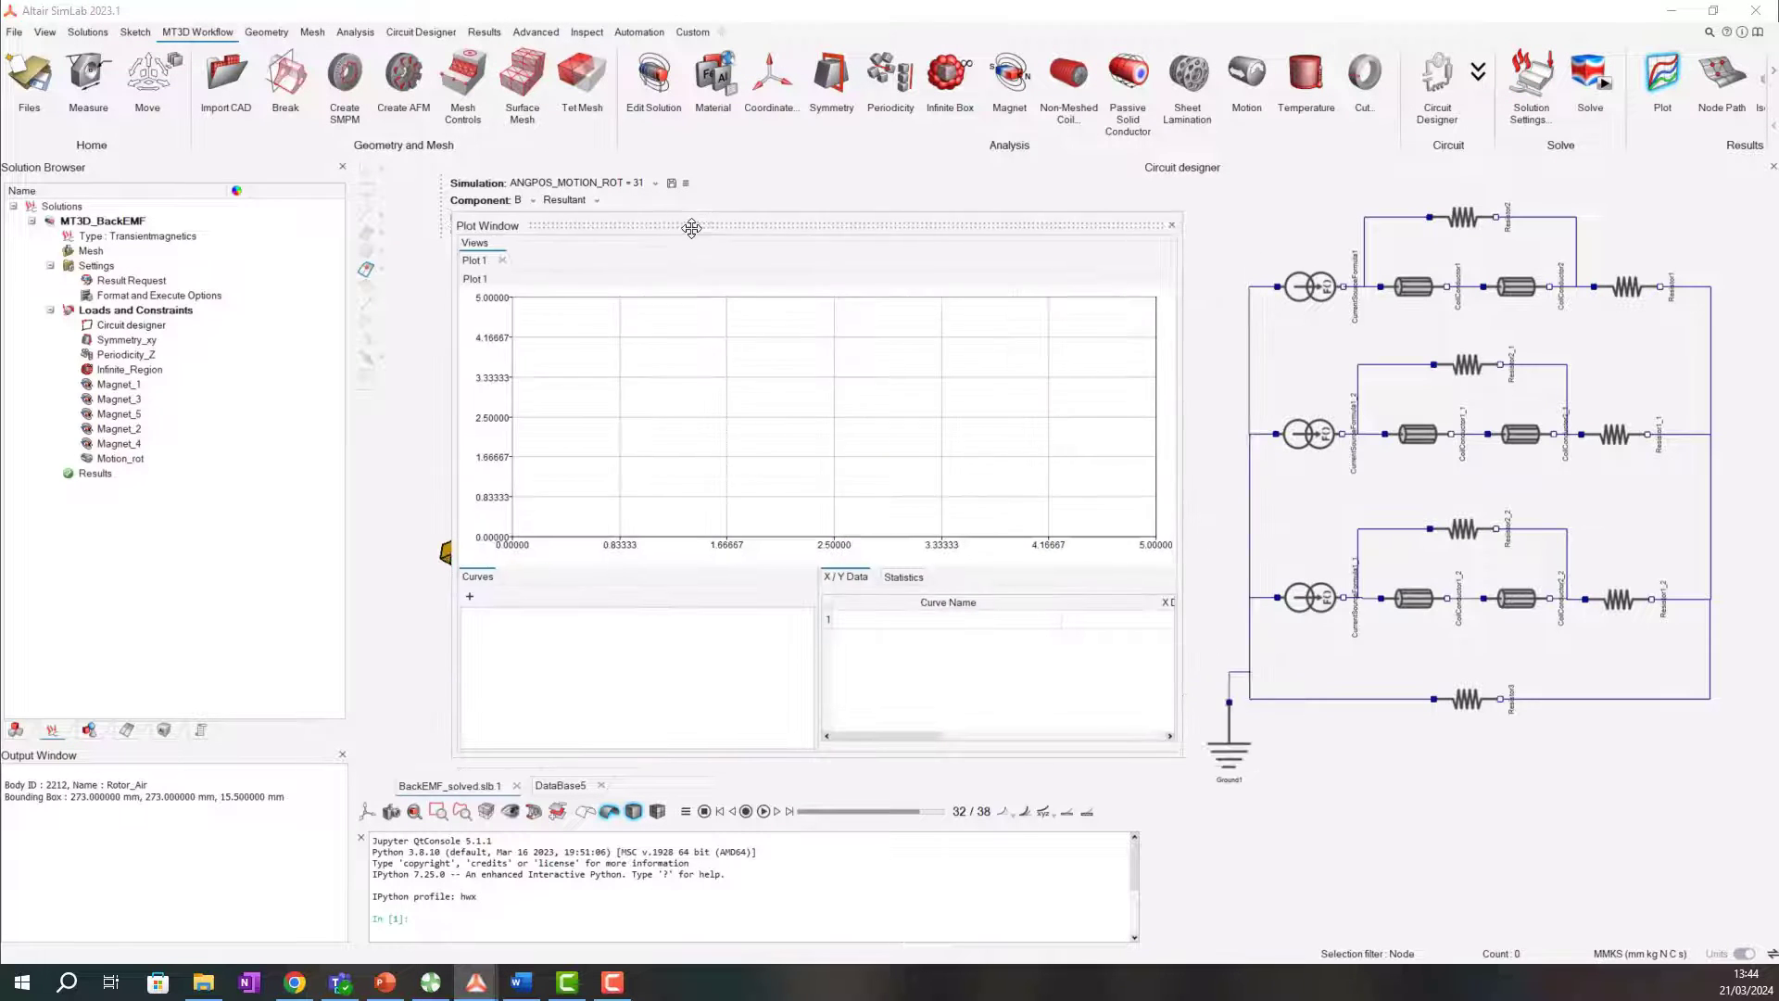
drag(761, 234, 636, 236)
click(417, 608)
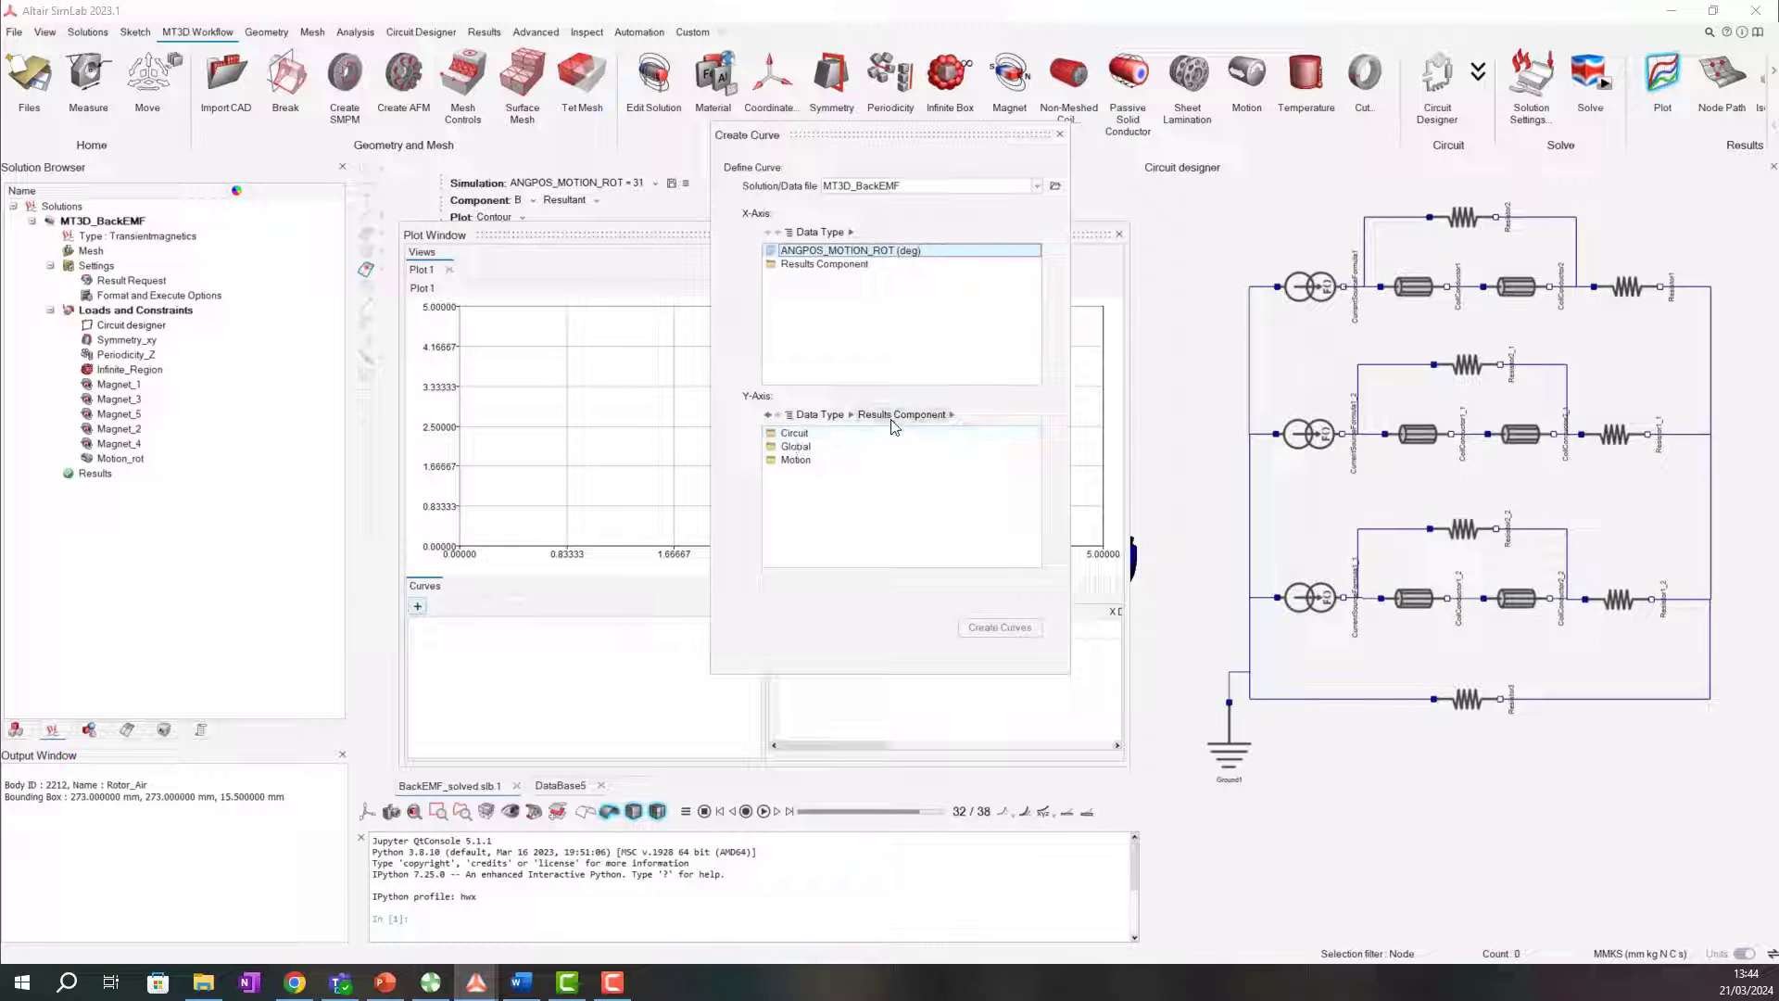
click(796, 434)
double_click(795, 434)
double_click(808, 464)
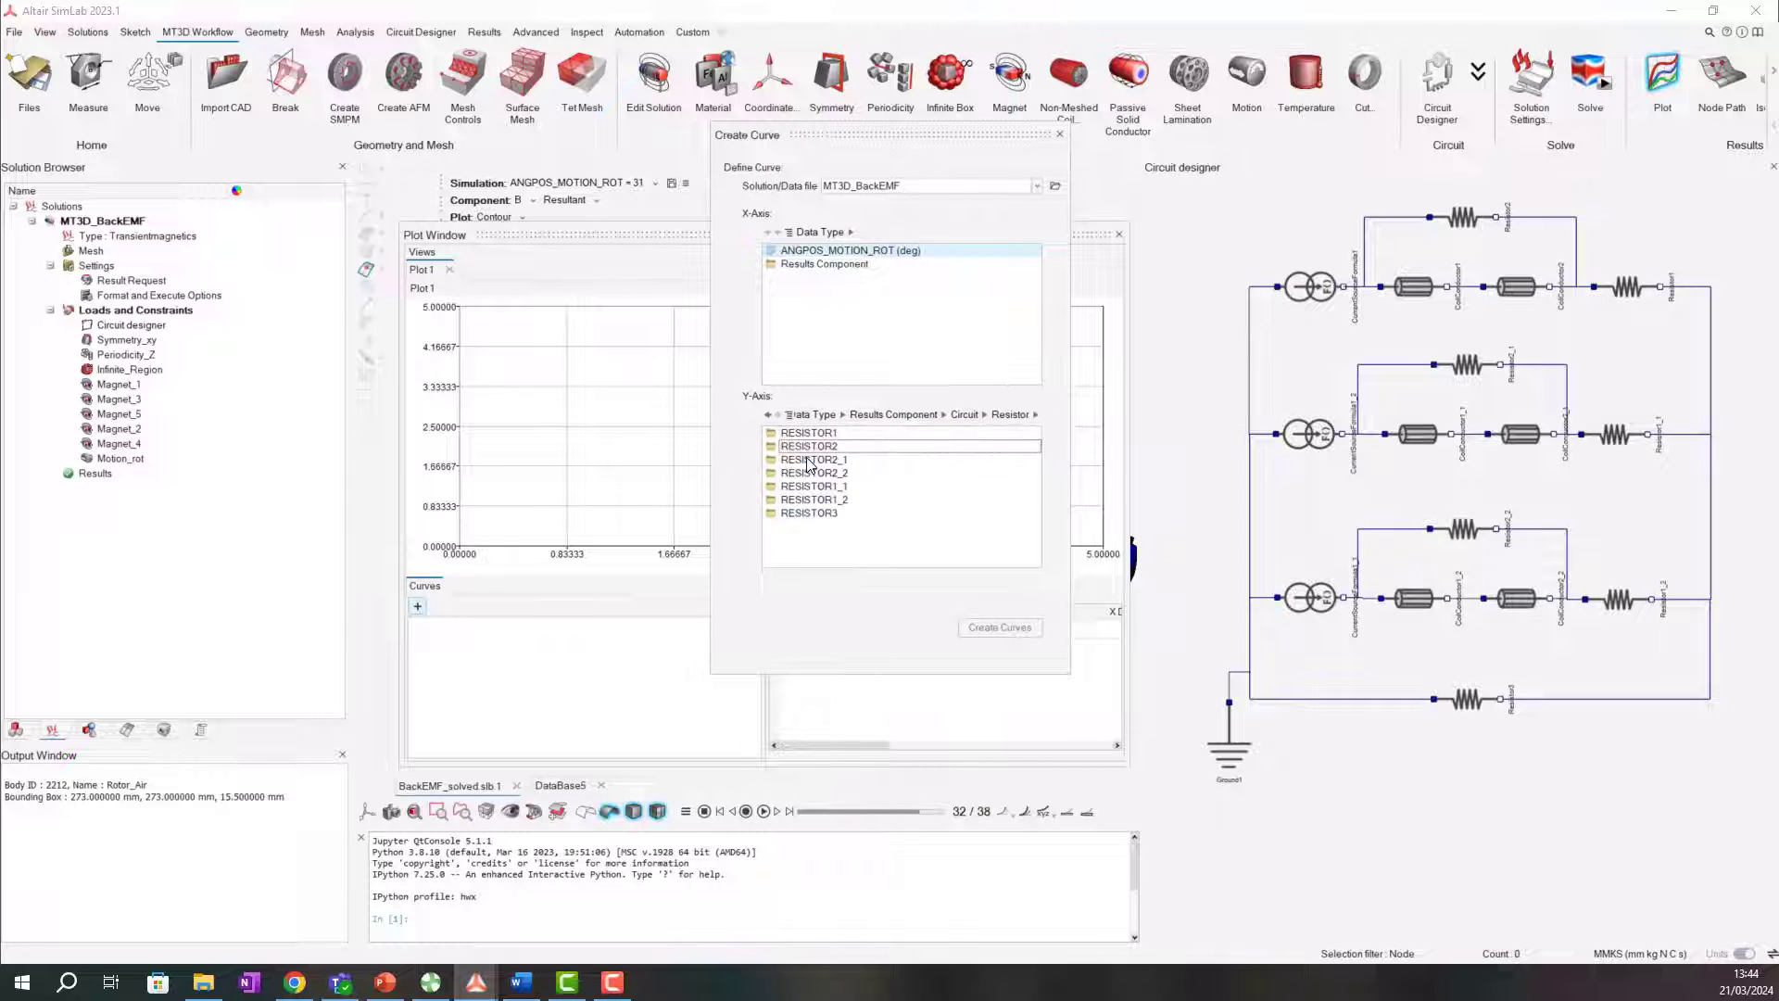
double_click(839, 454)
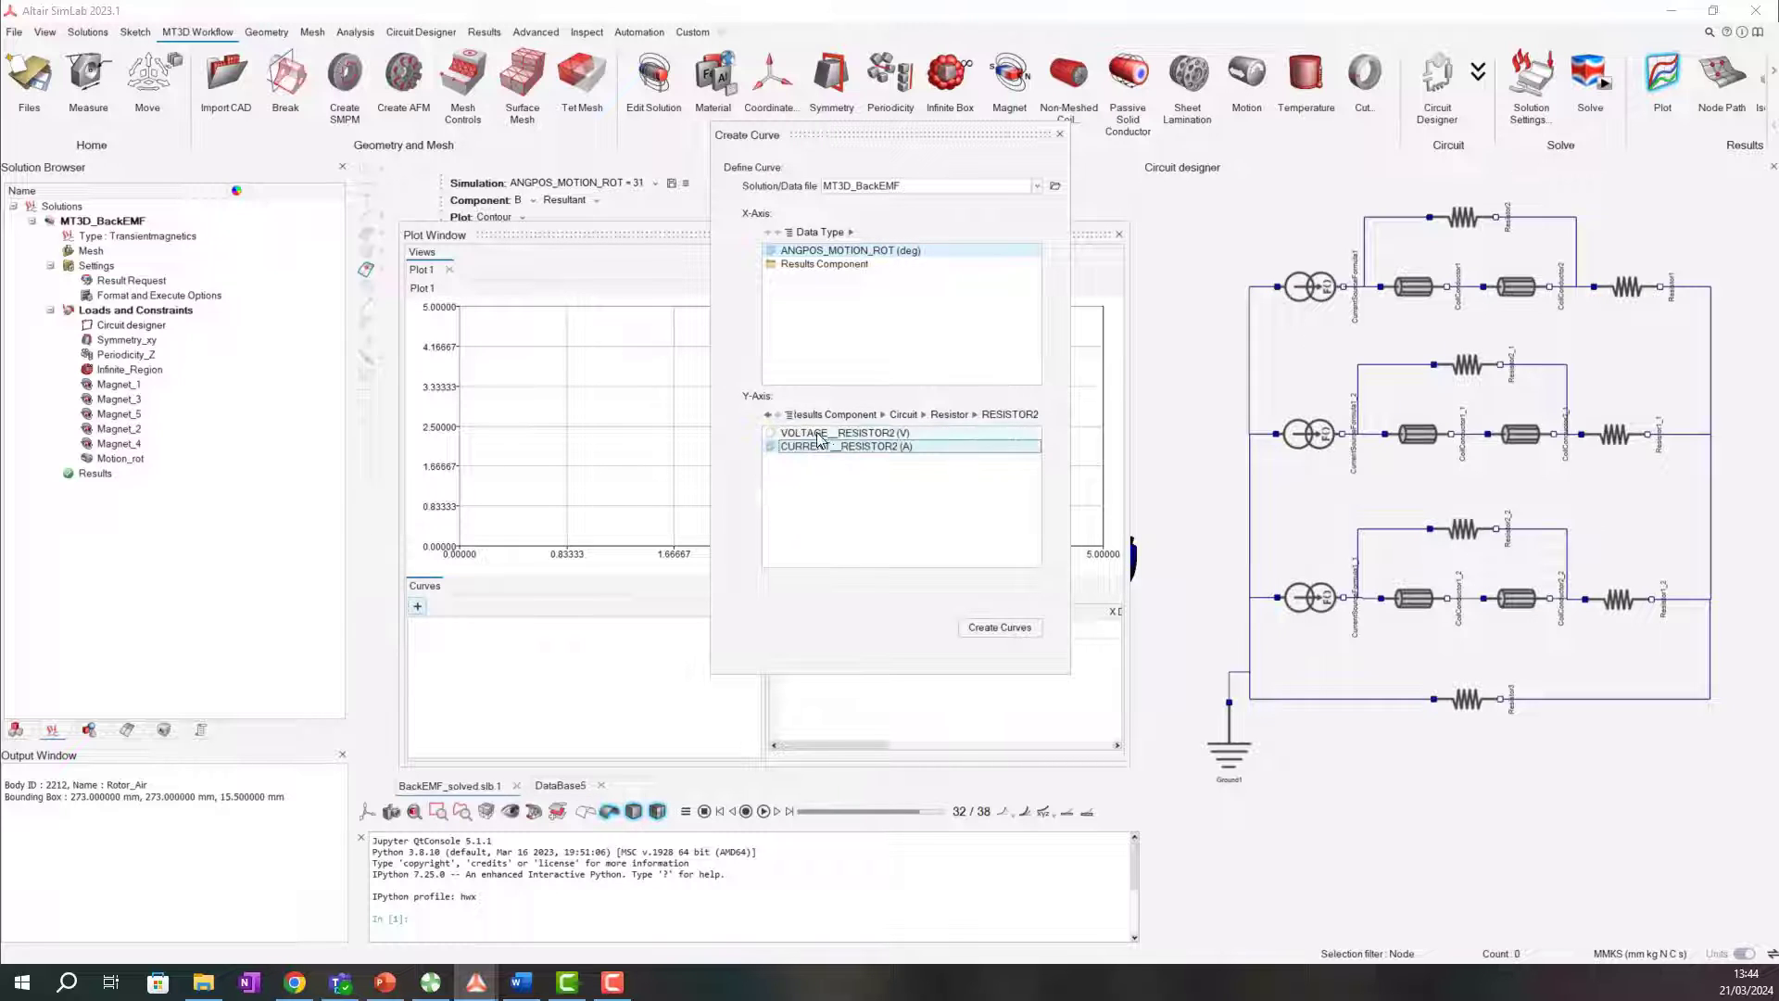
click(834, 433)
click(999, 627)
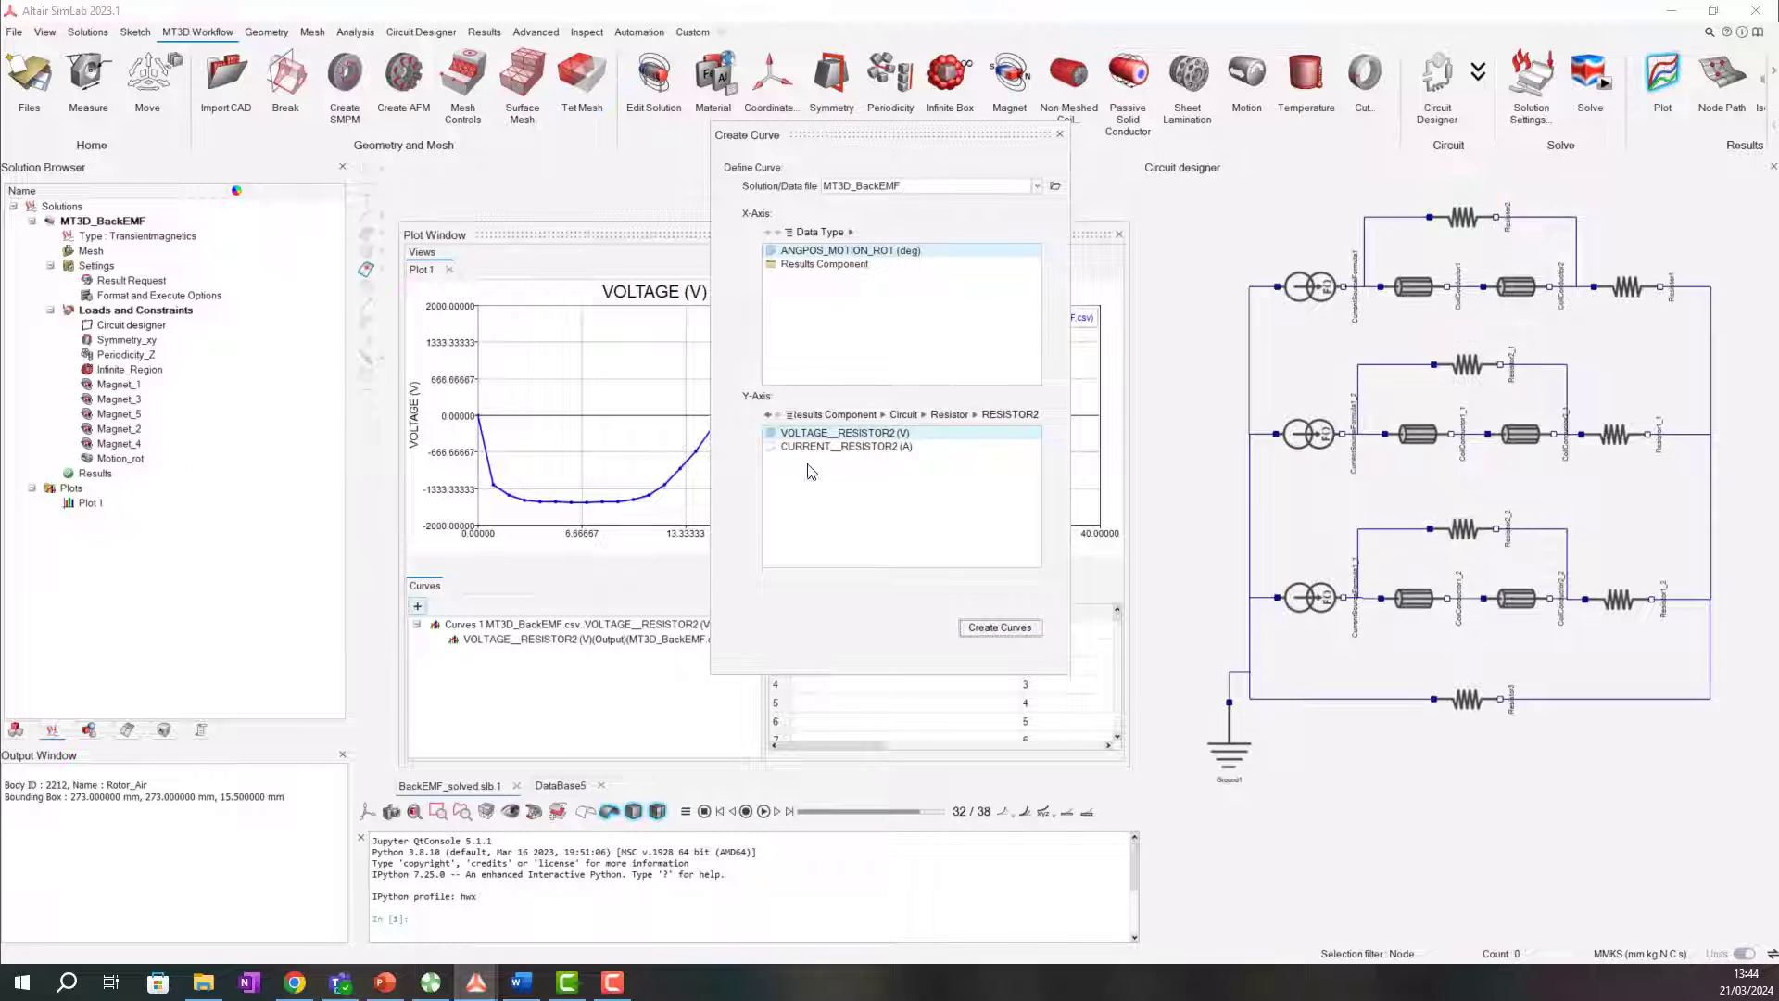
Add VOLTAGE curves for RESISTOR2_1 and RESISTOR2_2 and display the three-curve plot.
click(949, 414)
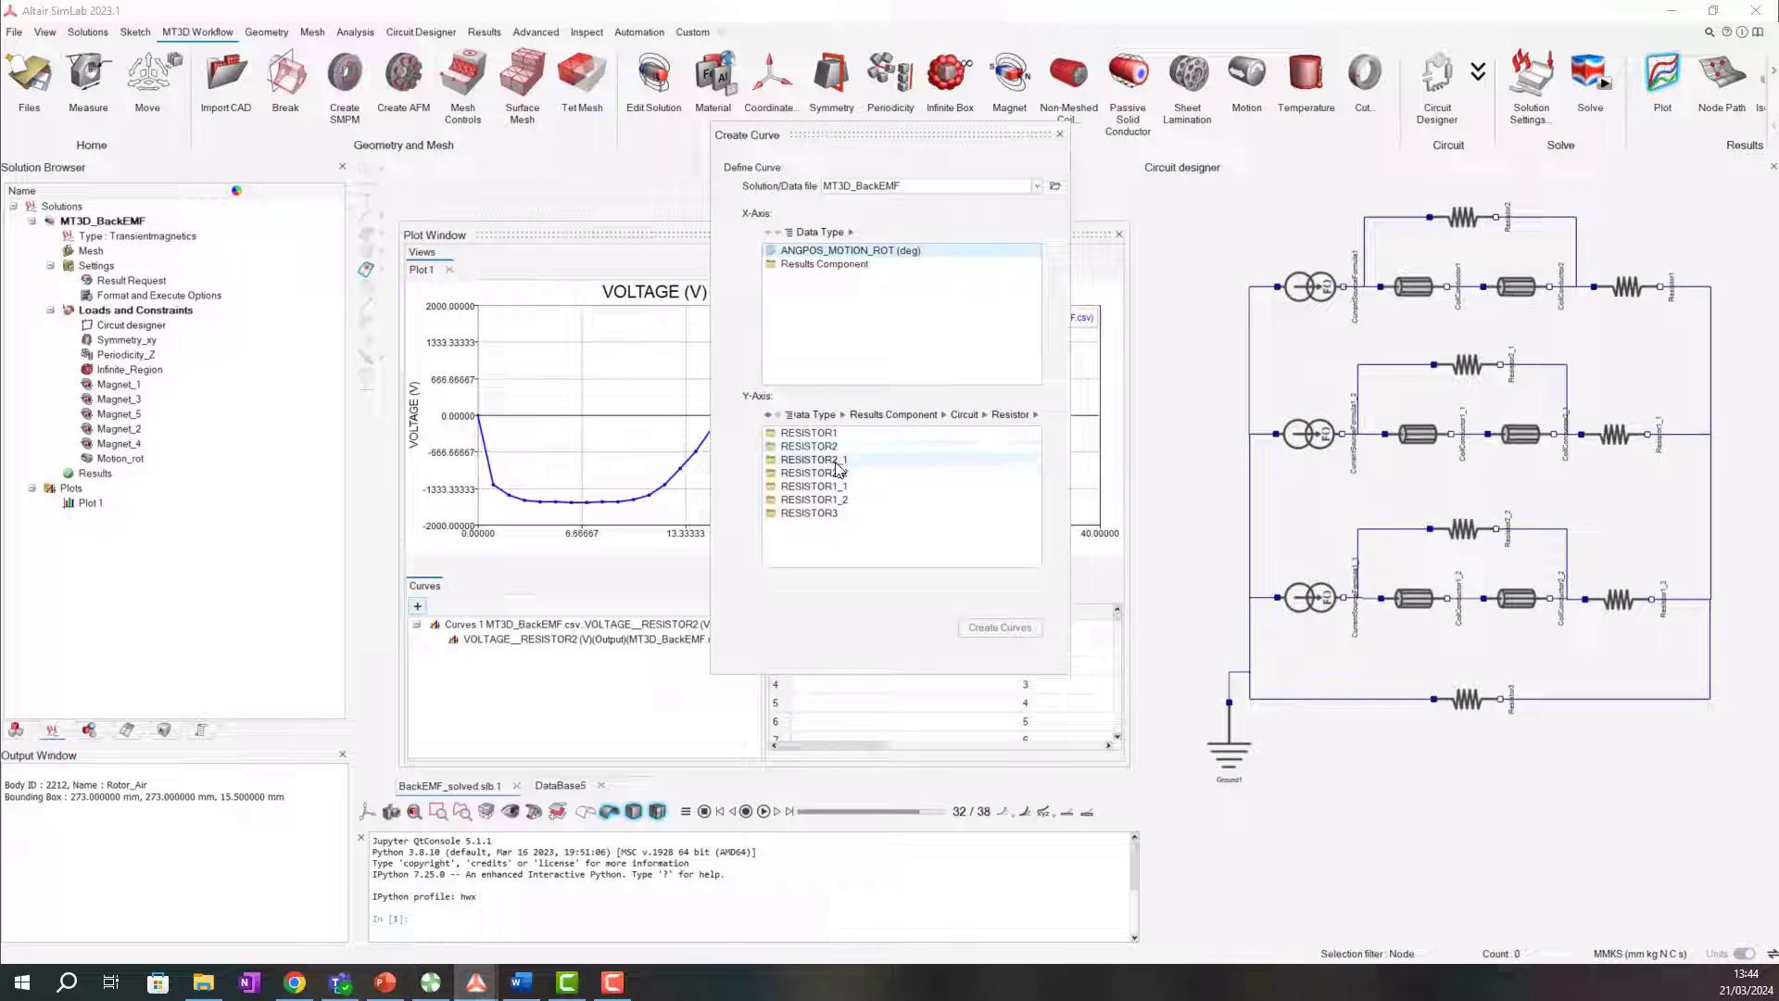
double_click(876, 472)
click(848, 433)
click(999, 627)
click(964, 414)
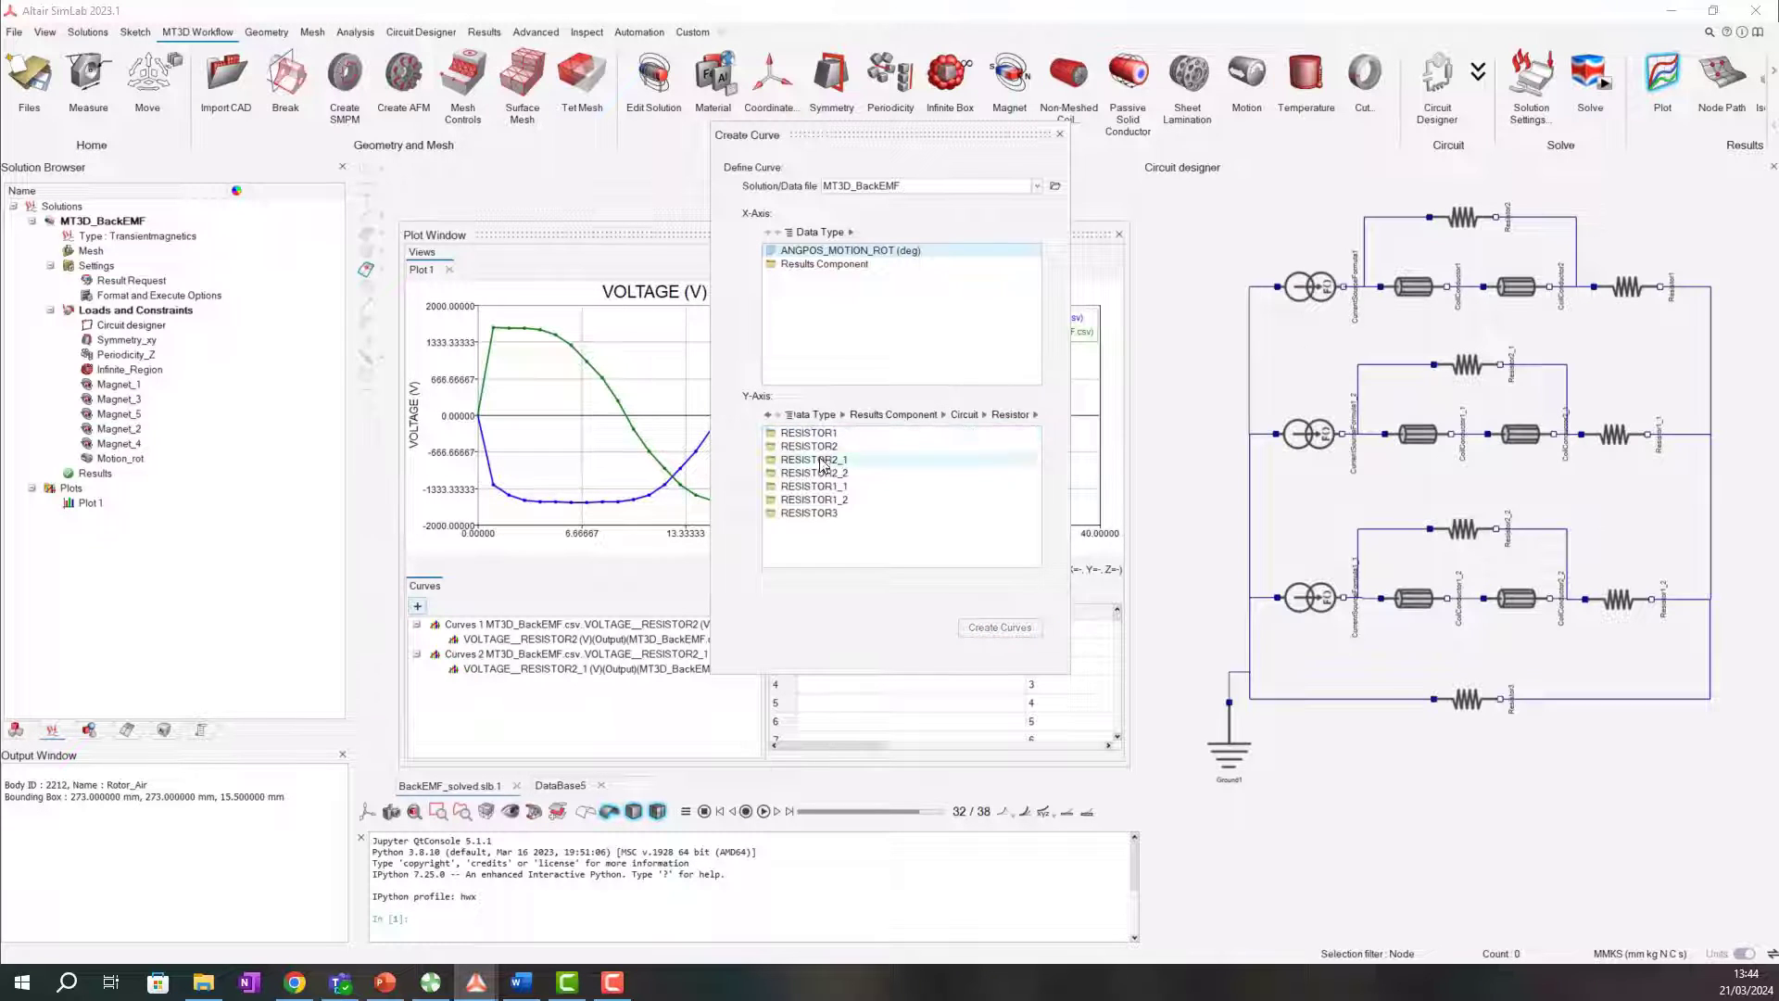
double_click(816, 473)
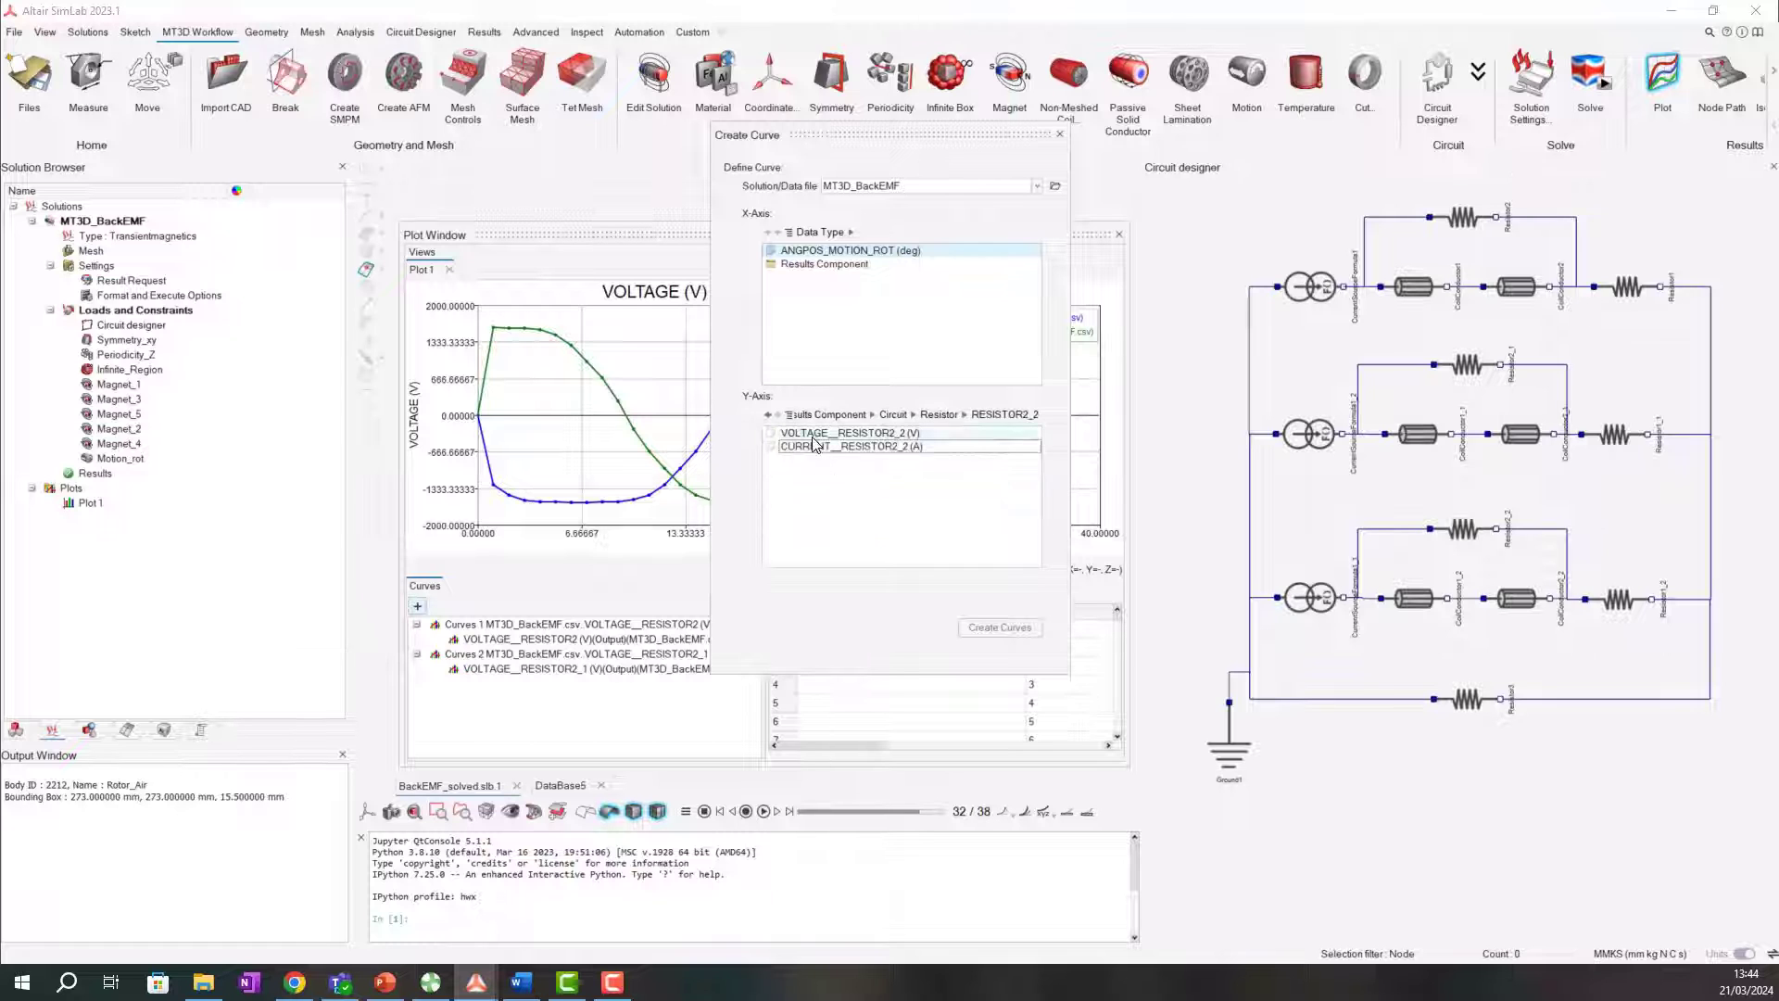
click(848, 432)
click(999, 627)
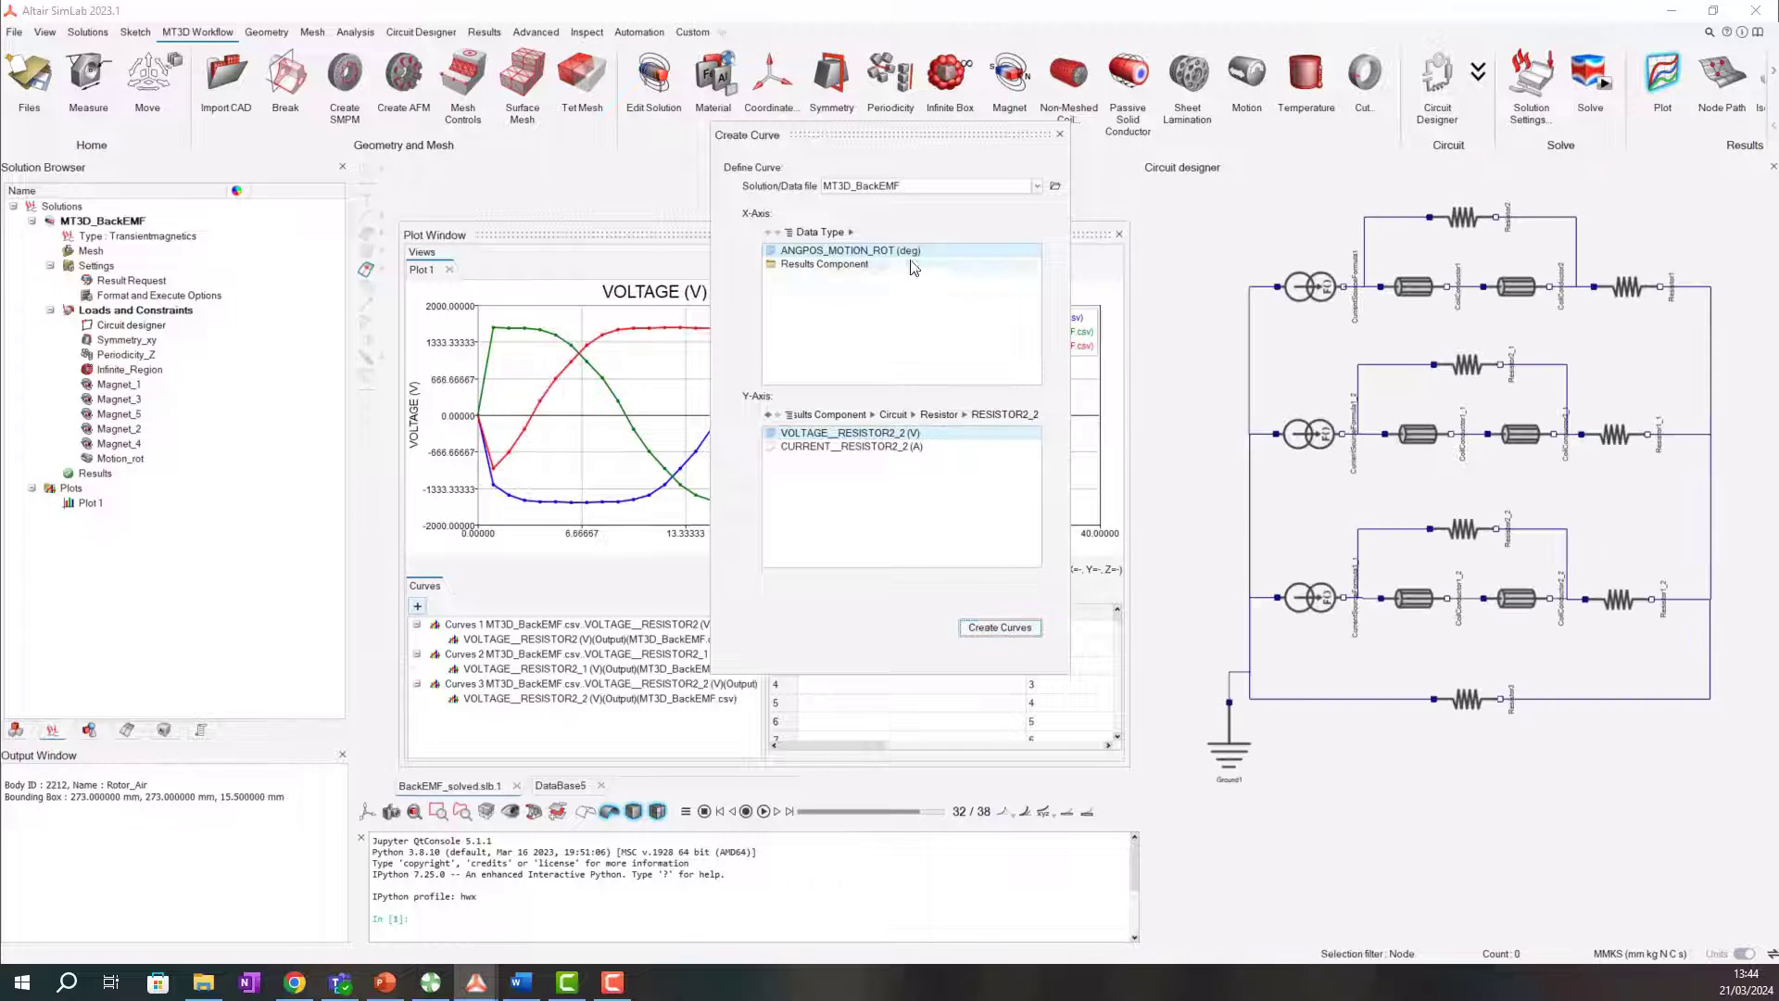
click(1057, 135)
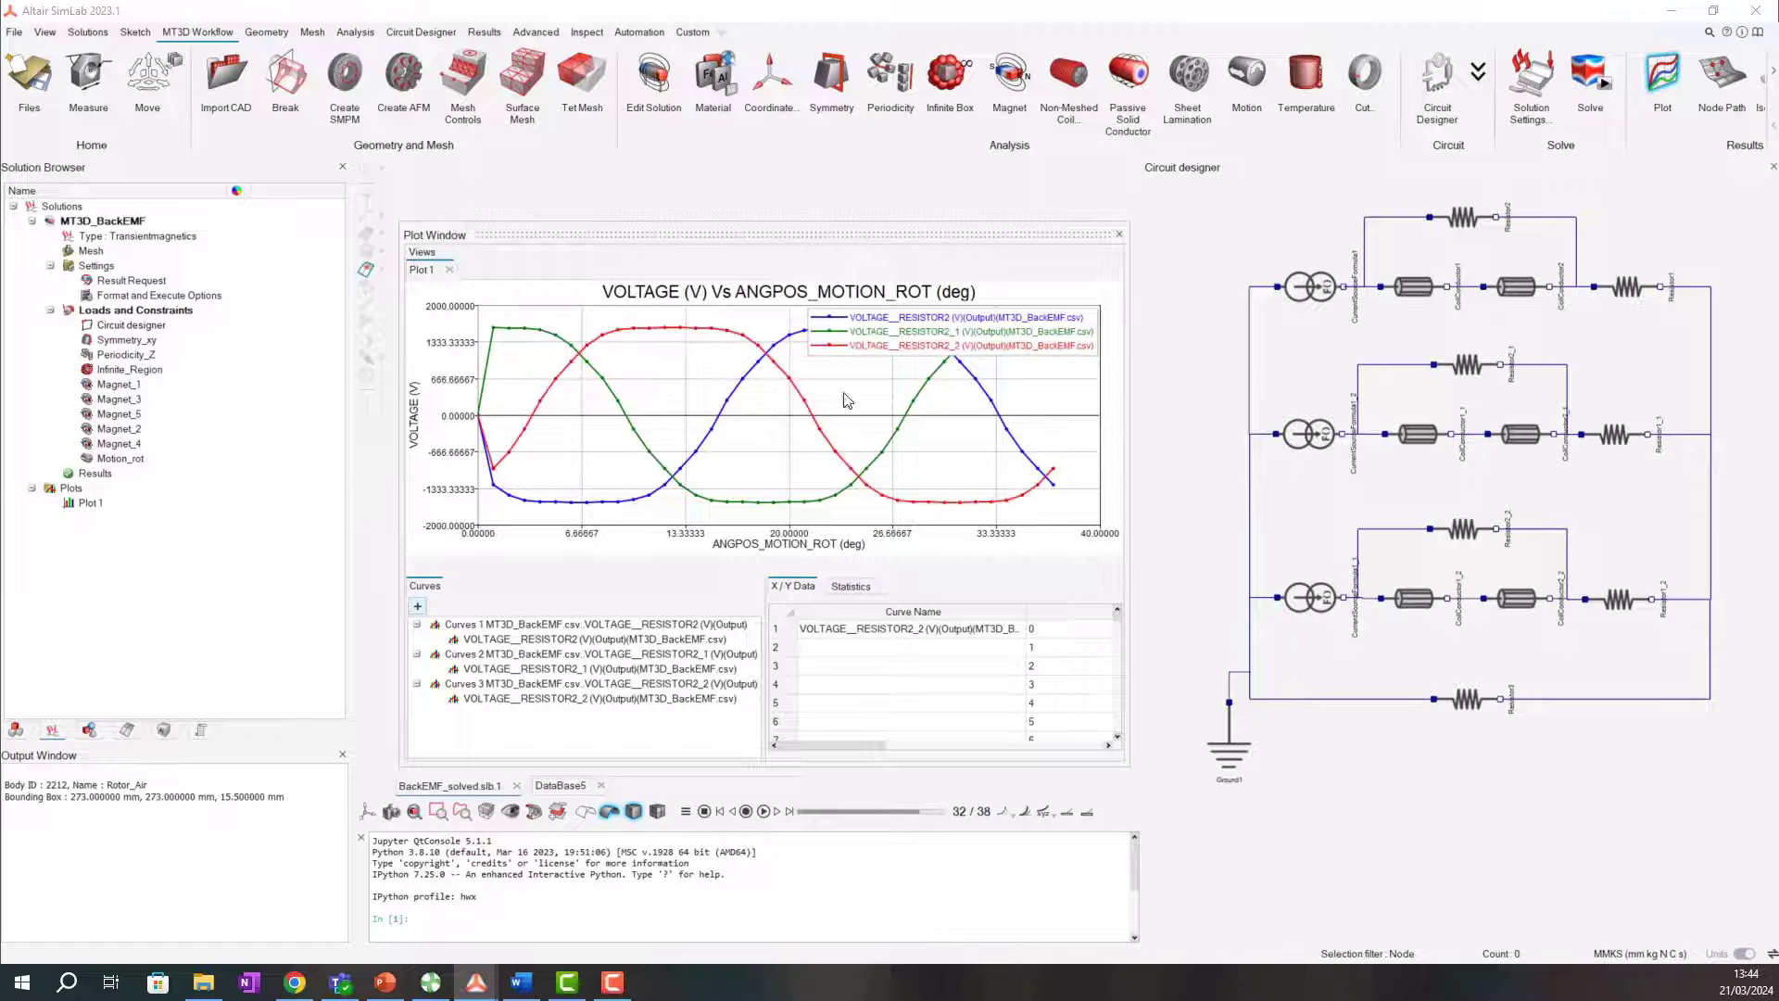
Read coordinate information at points along the RESISTOR2 voltage curve, then close the plot.
right_click(711, 436)
click(764, 490)
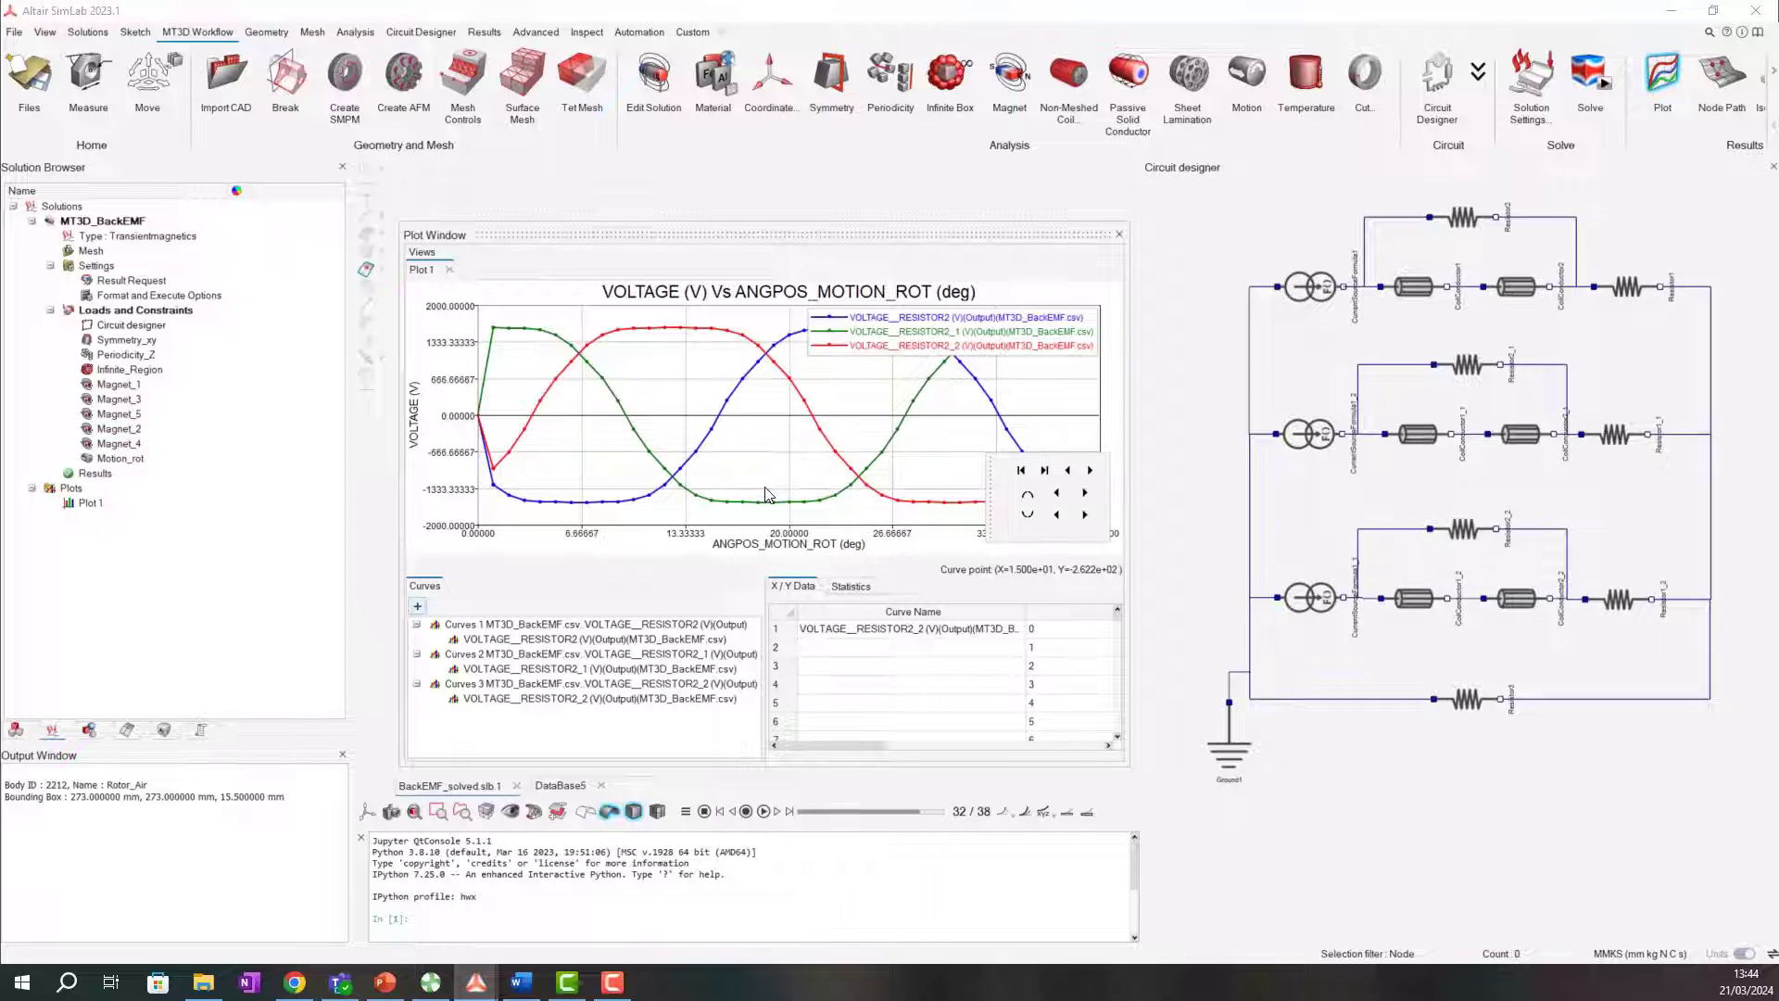
click(712, 436)
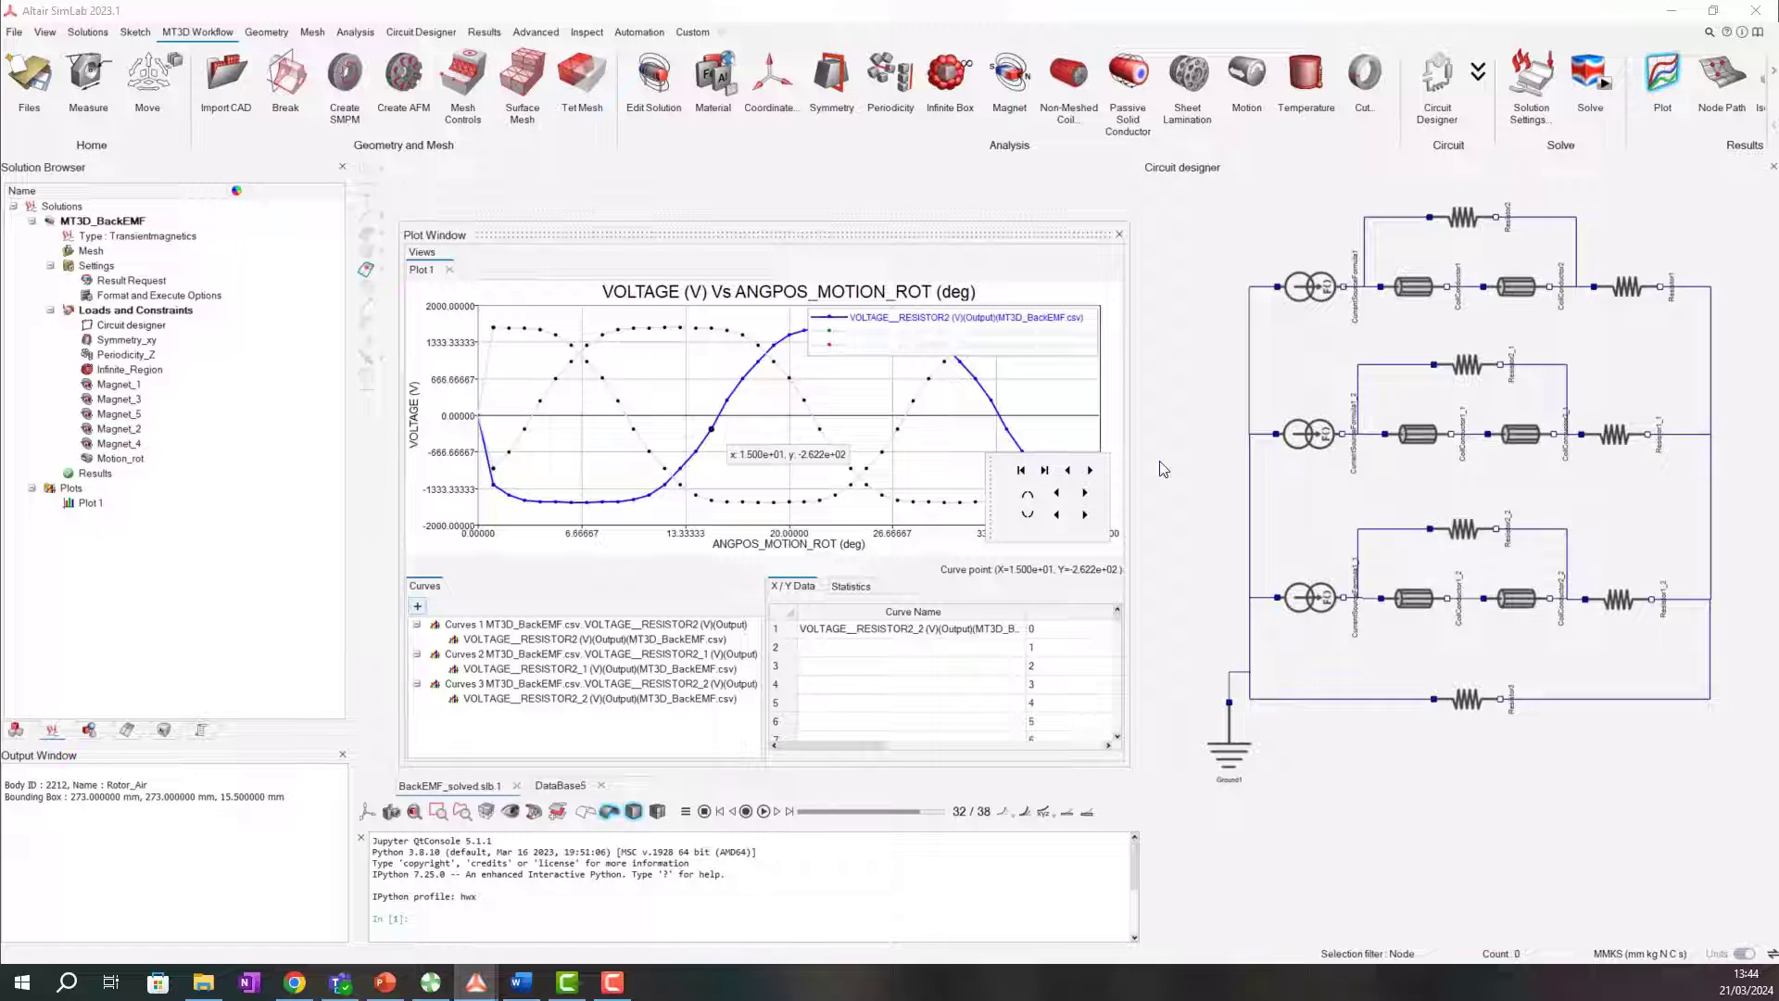
click(1087, 471)
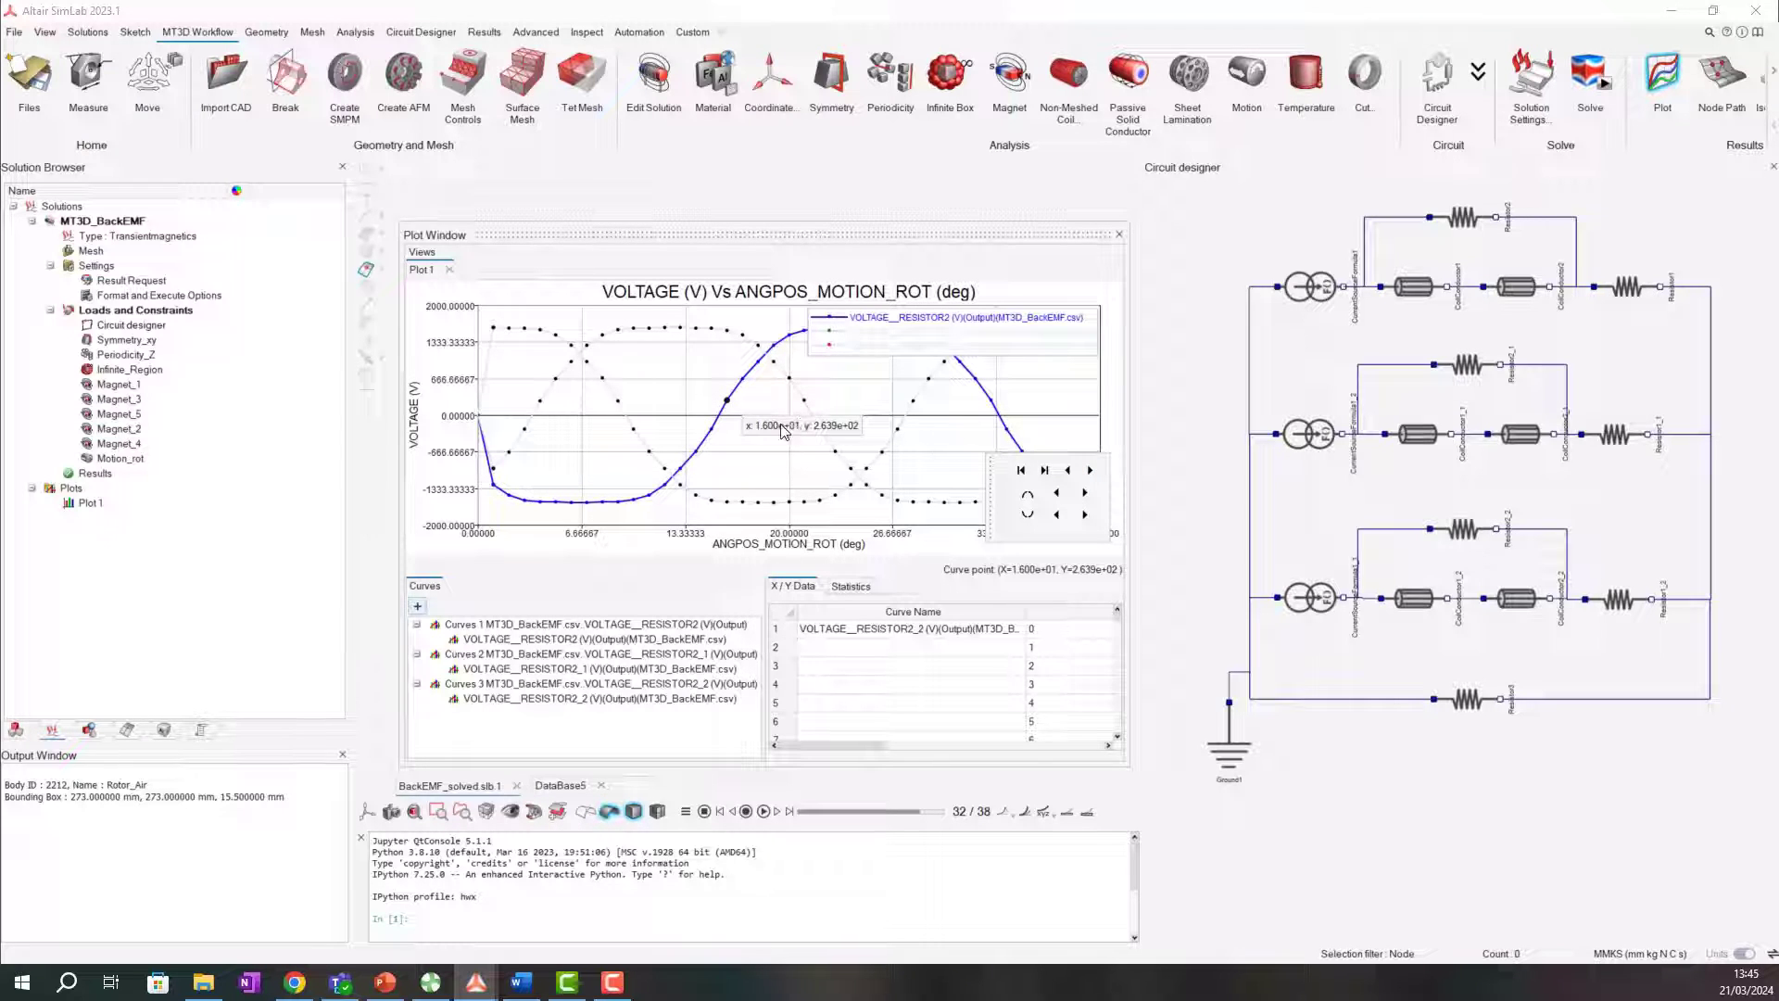
click(1122, 239)
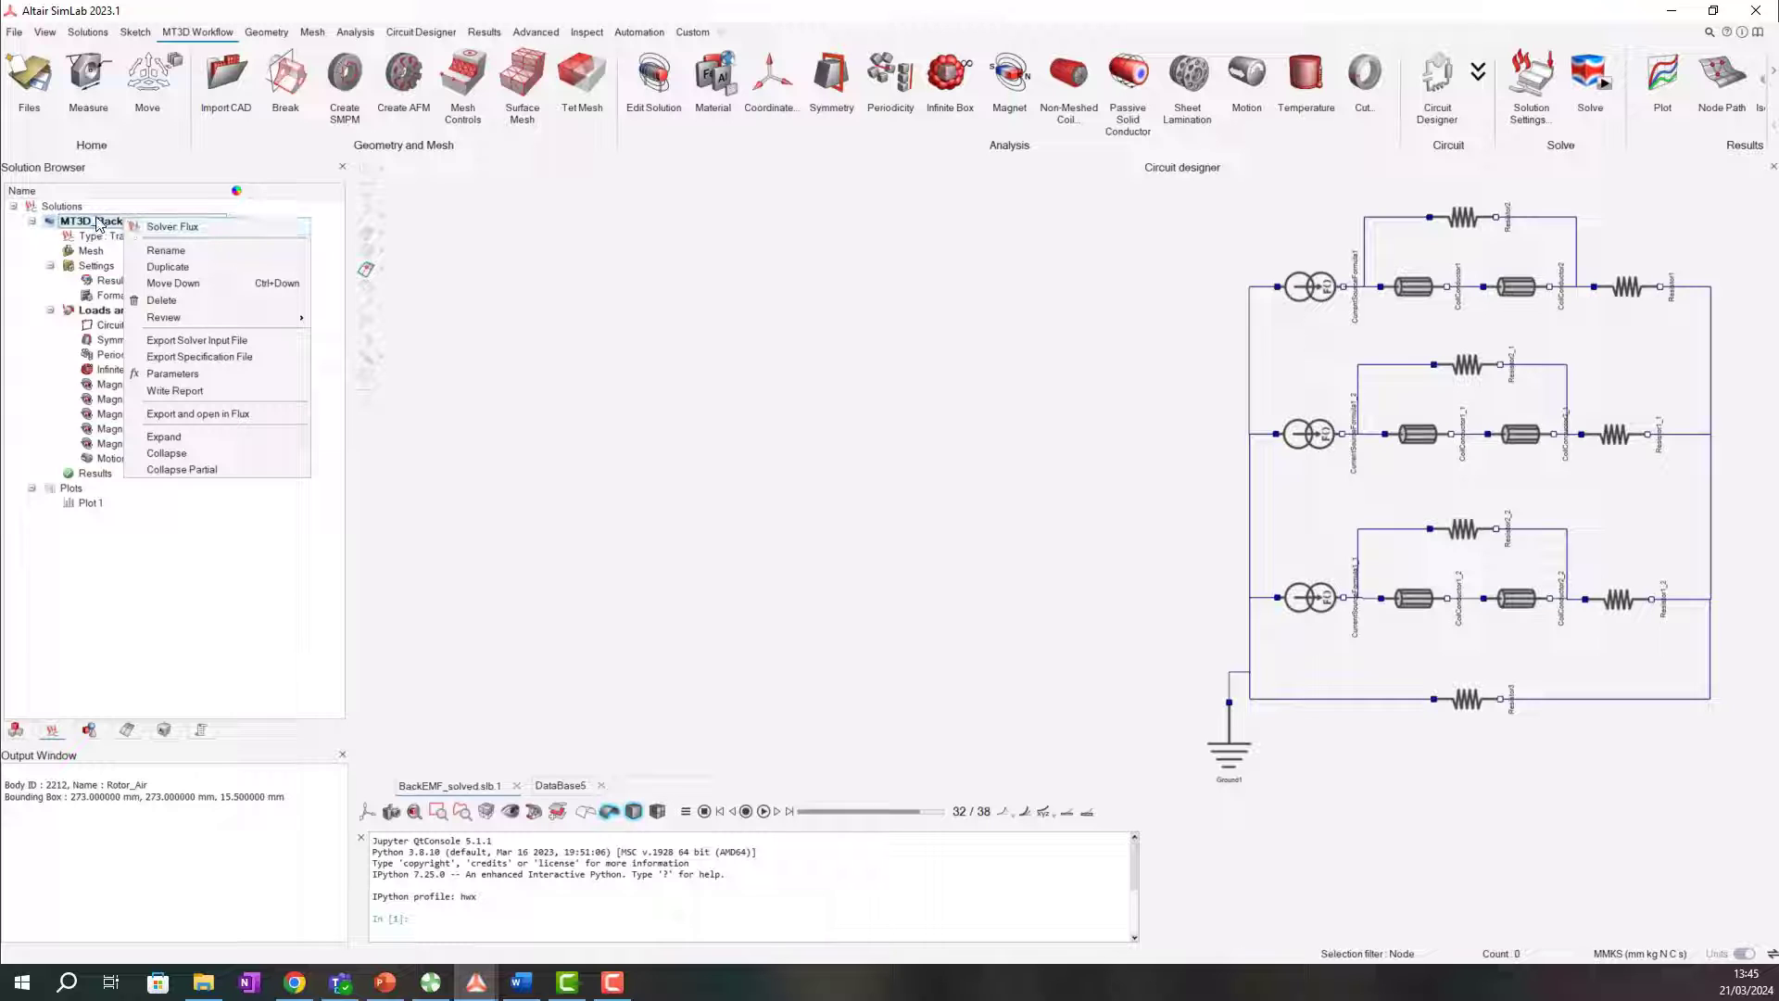
Duplicate the MT3D_BackEMF solution and show the Parameter Browser list.
click(176, 268)
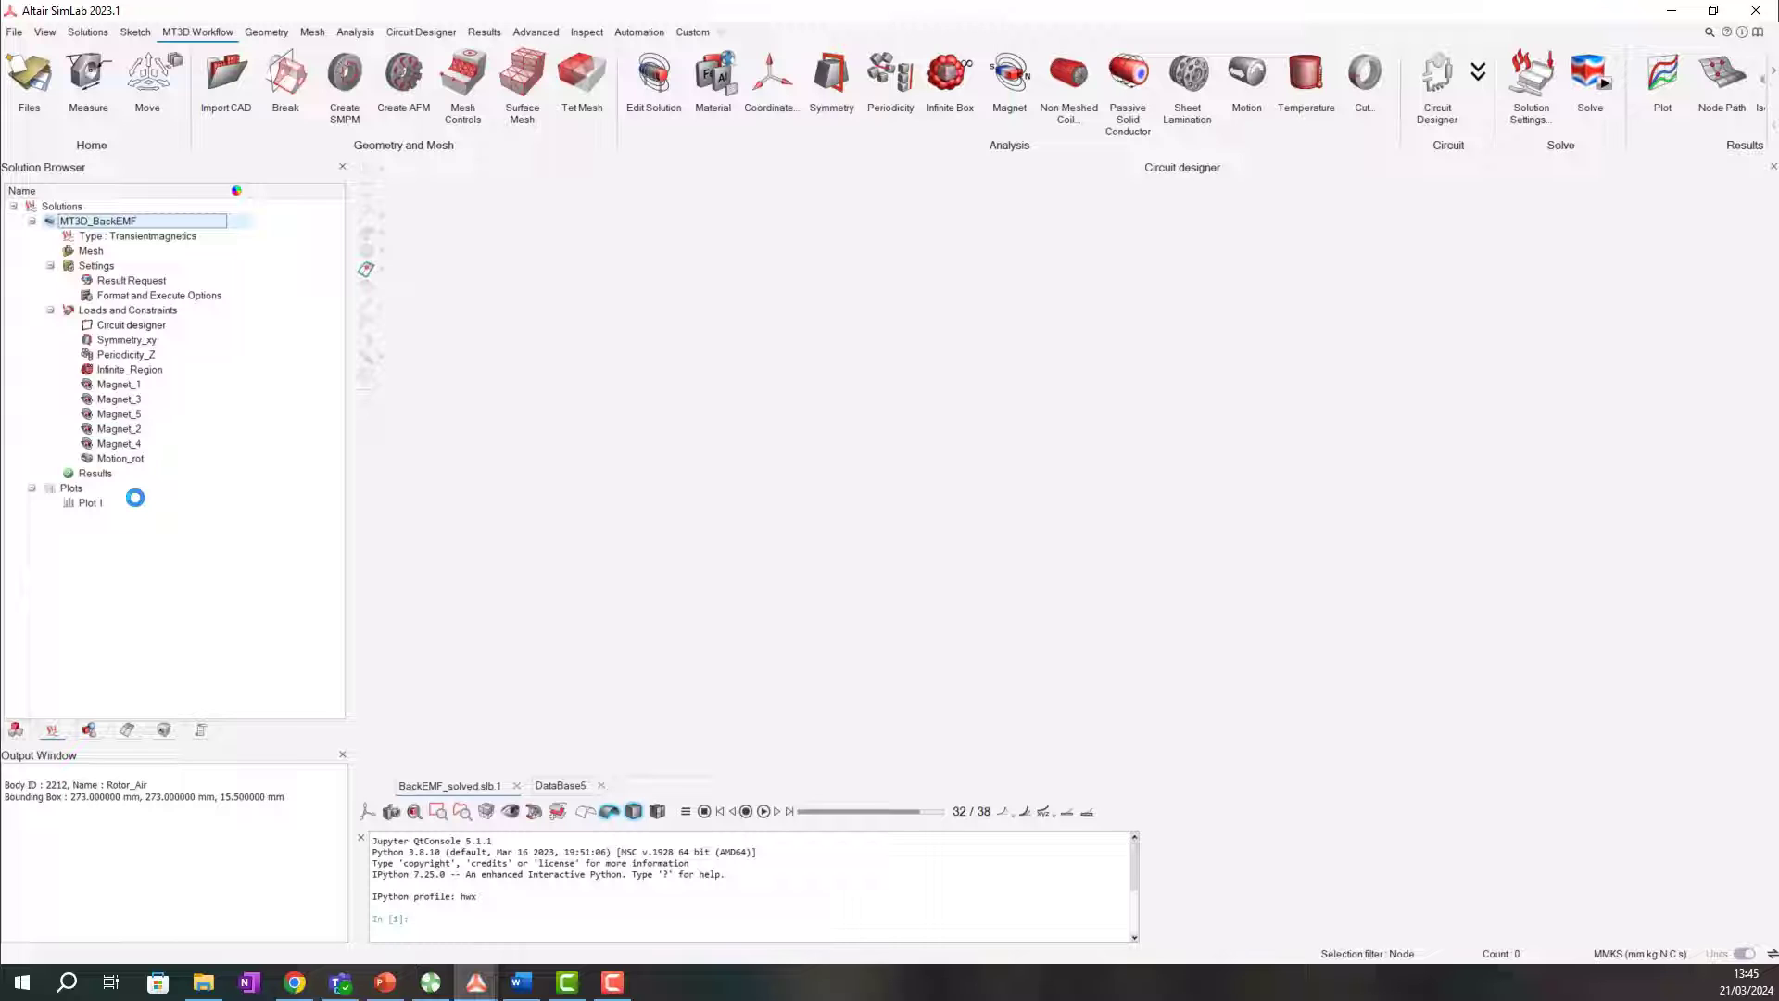
scroll(147, 530, down, 1)
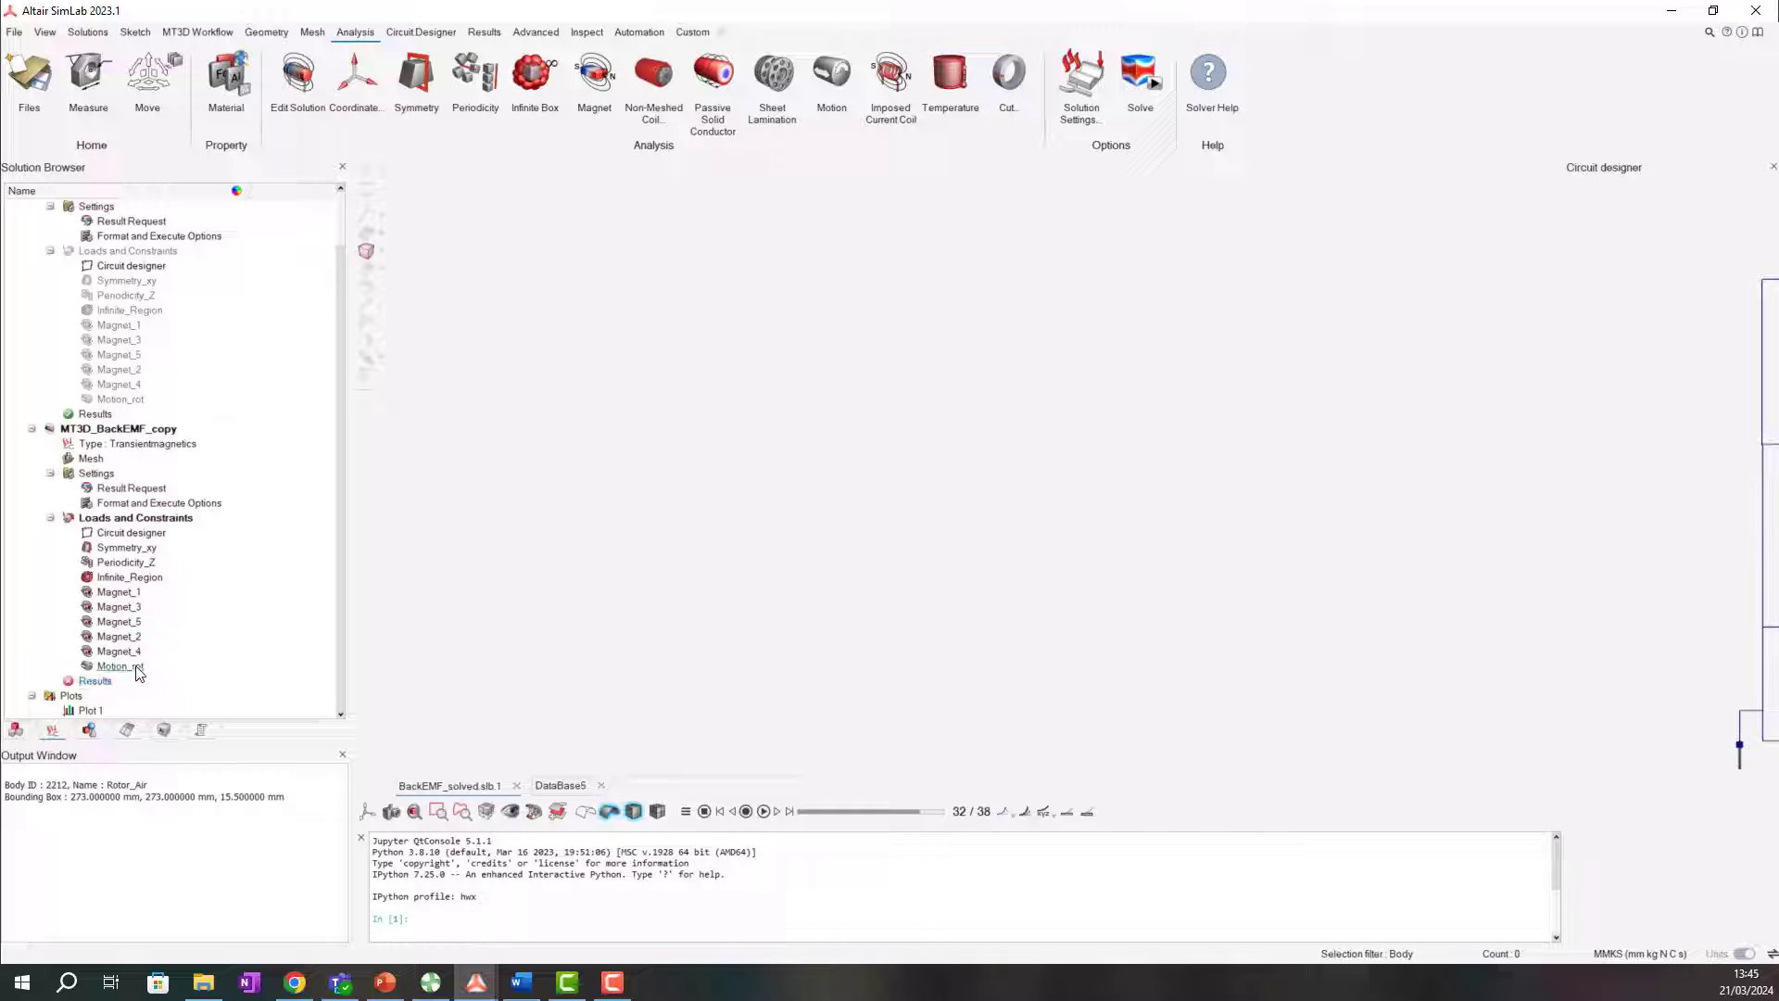
click(198, 728)
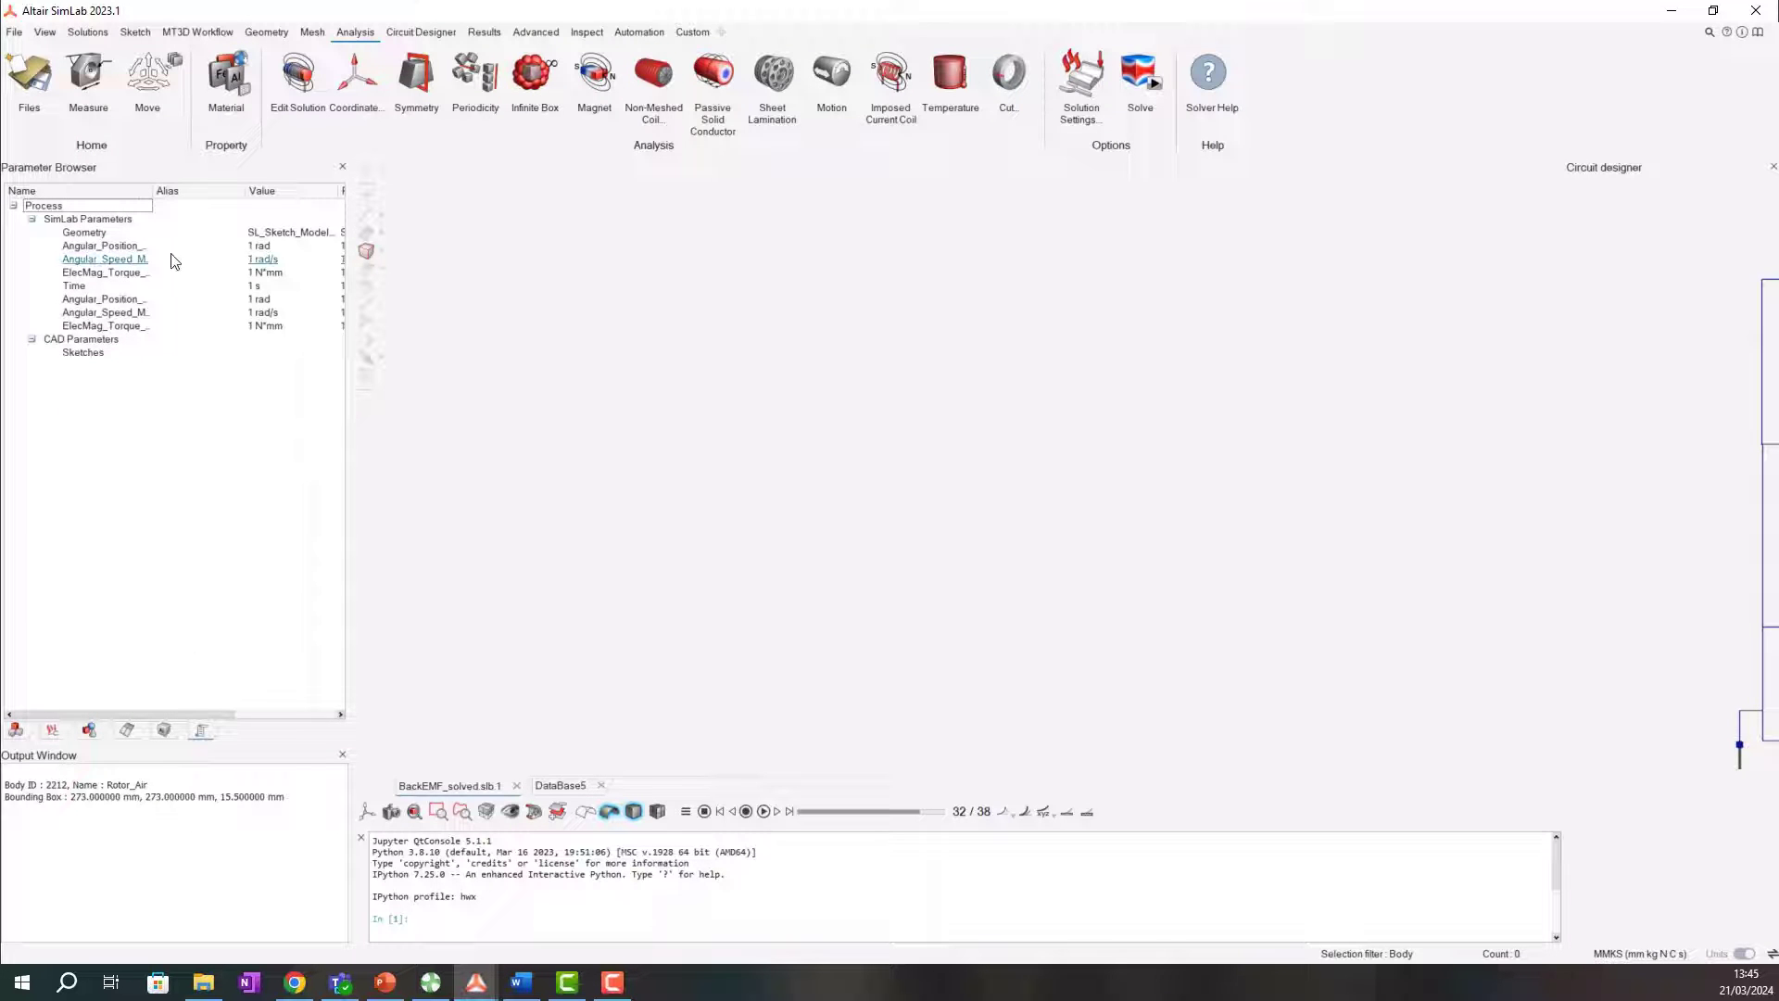